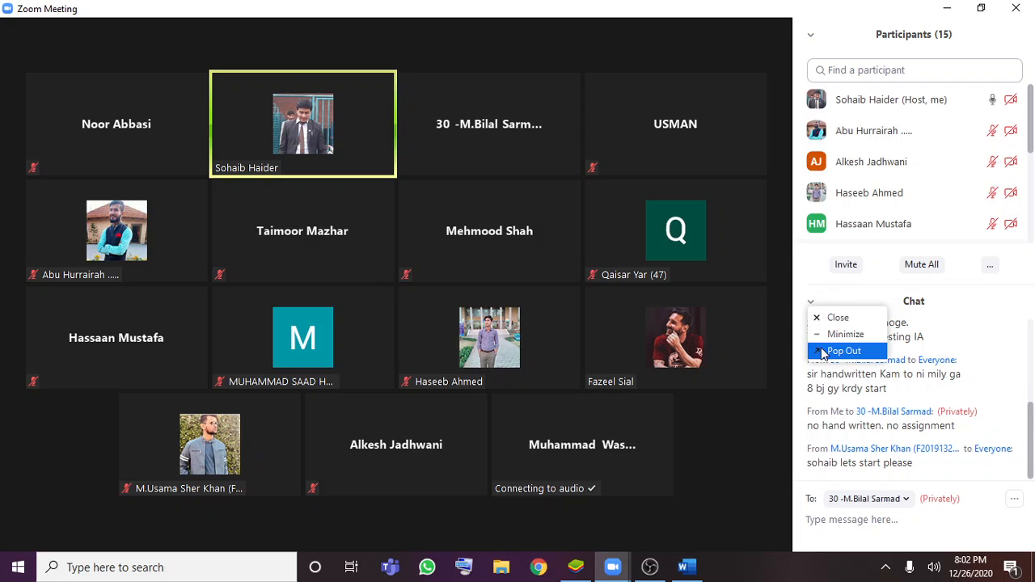
# Close the meeting chat and reopen it to read the new messages
pyautogui.click(854, 321)
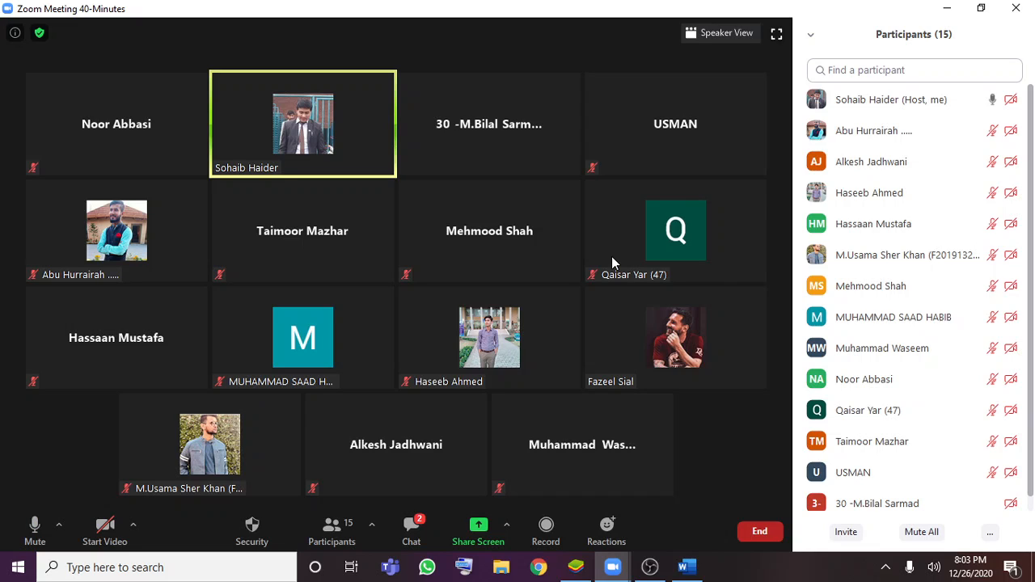
pyautogui.click(411, 540)
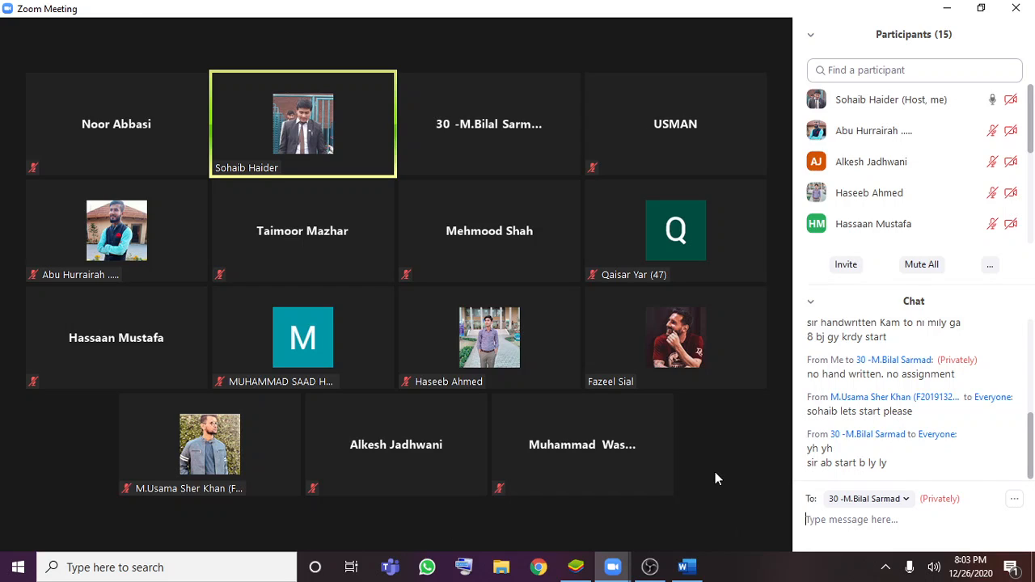
pyautogui.moveTo(714, 472)
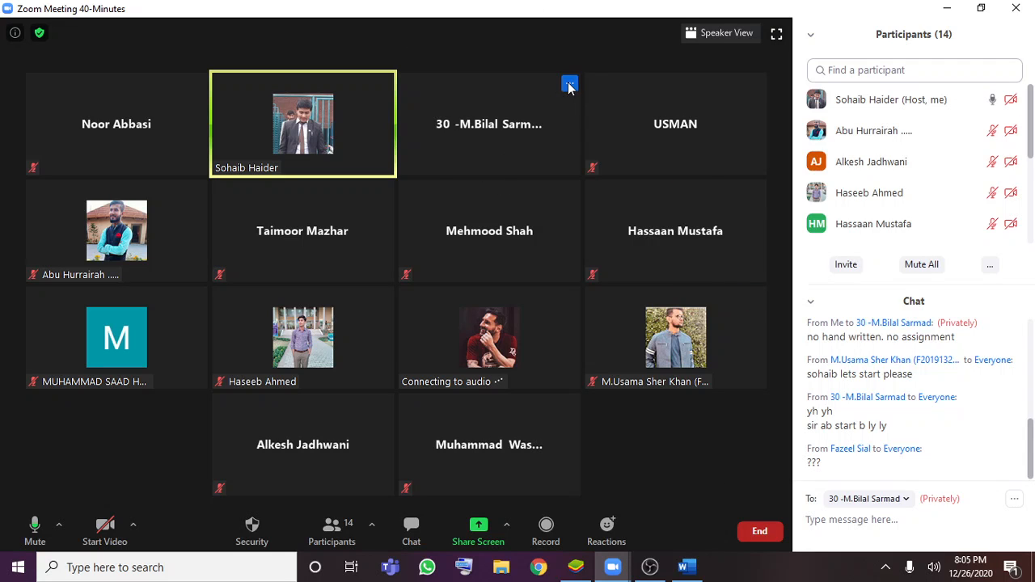
# Check the host options on a participant's tile, dismiss them and close the meeting chat
pyautogui.click(569, 84)
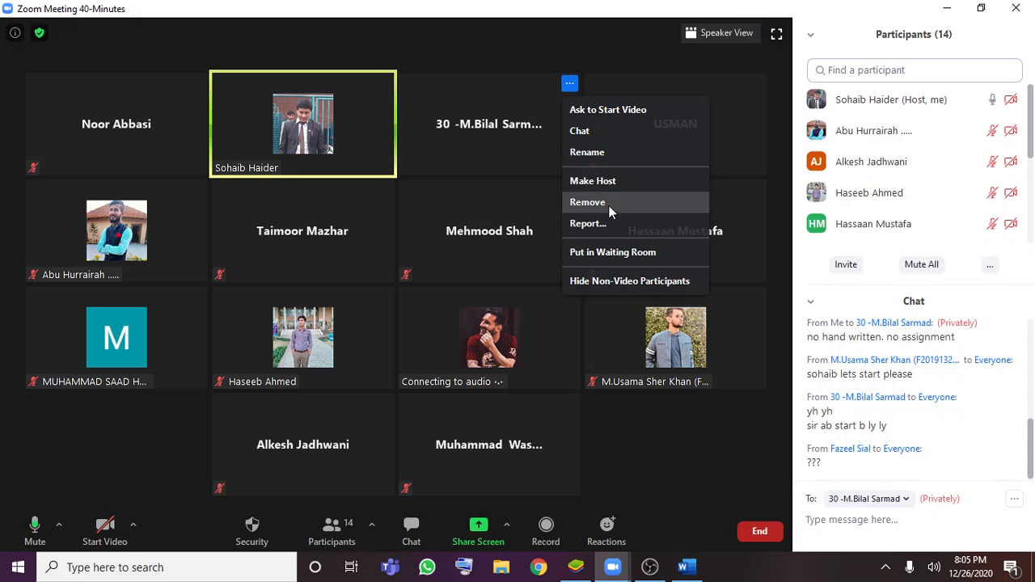
pyautogui.click(686, 469)
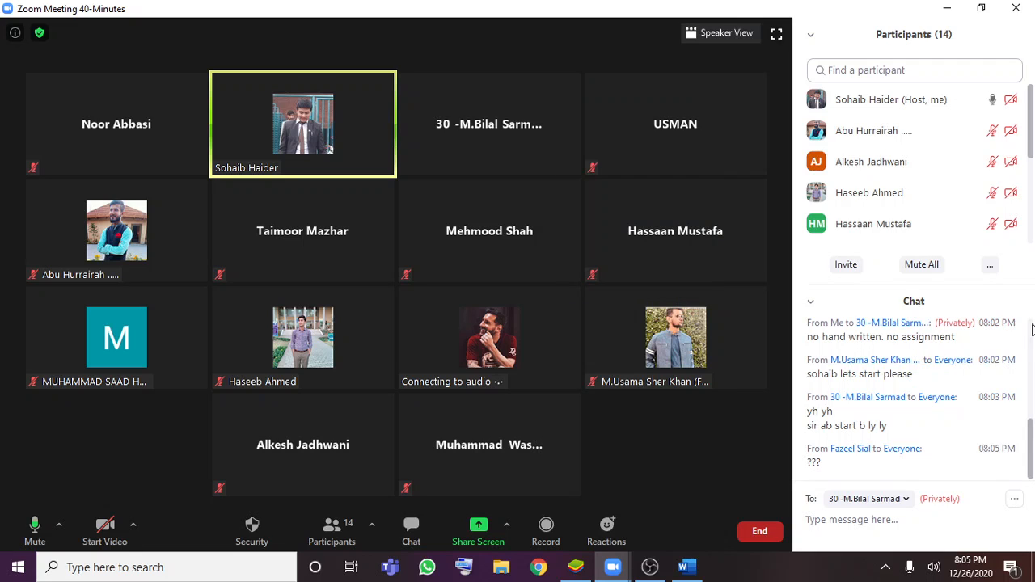
pyautogui.click(814, 304)
pyautogui.click(825, 316)
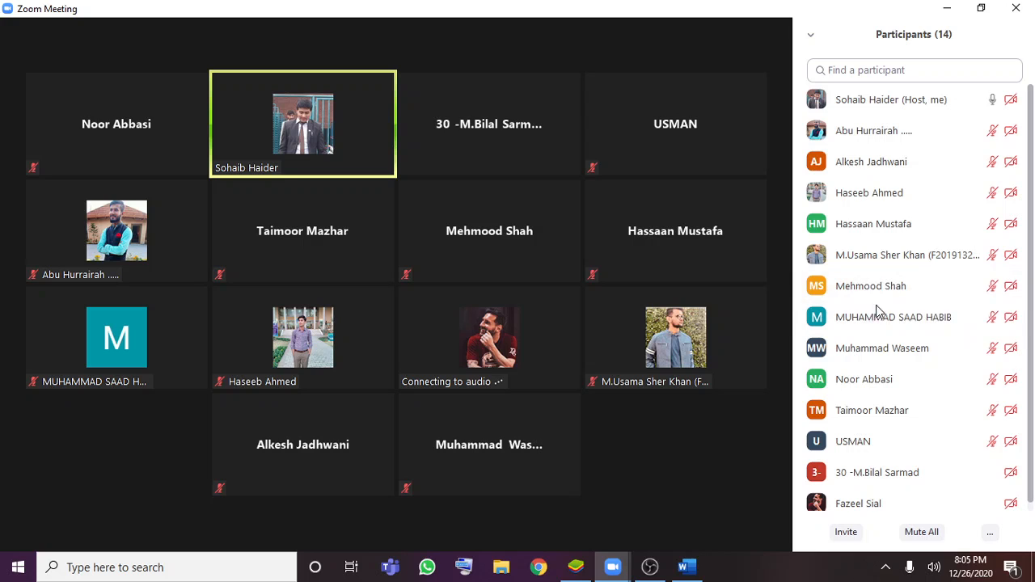
# Review the host options available for the last participant in the participant list
pyautogui.scroll(-1, 888, 404)
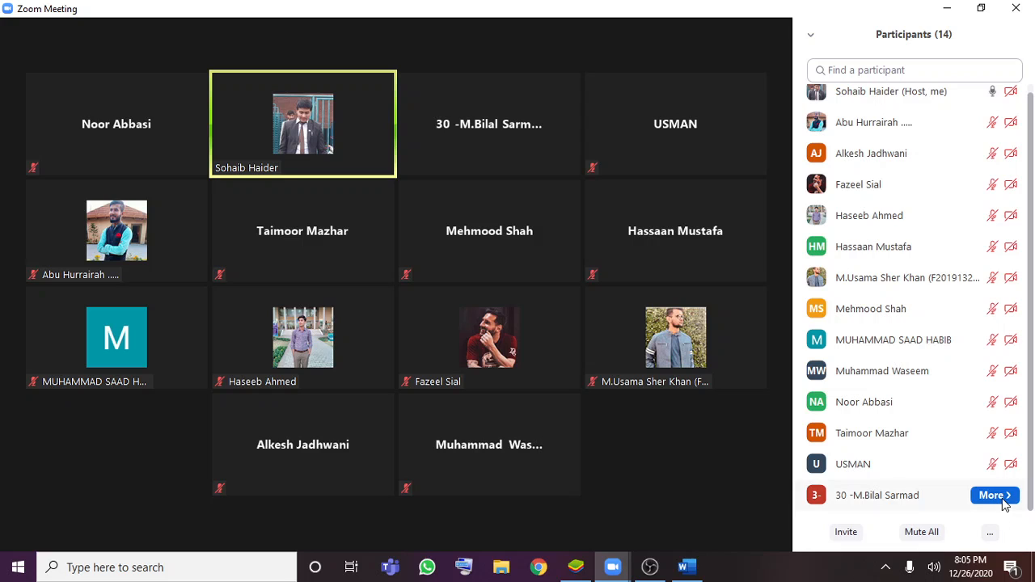
pyautogui.click(1003, 498)
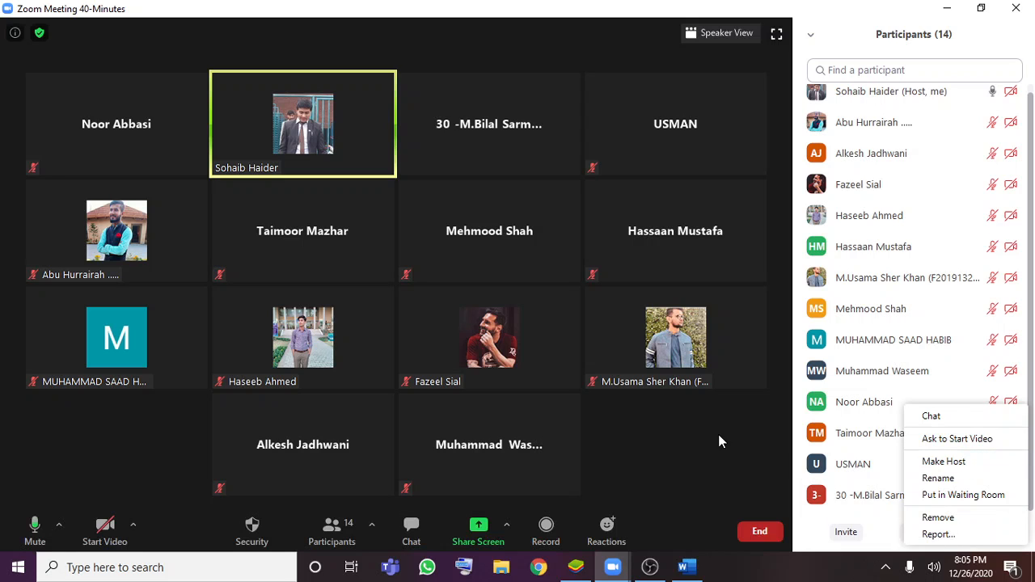
pyautogui.click(720, 465)
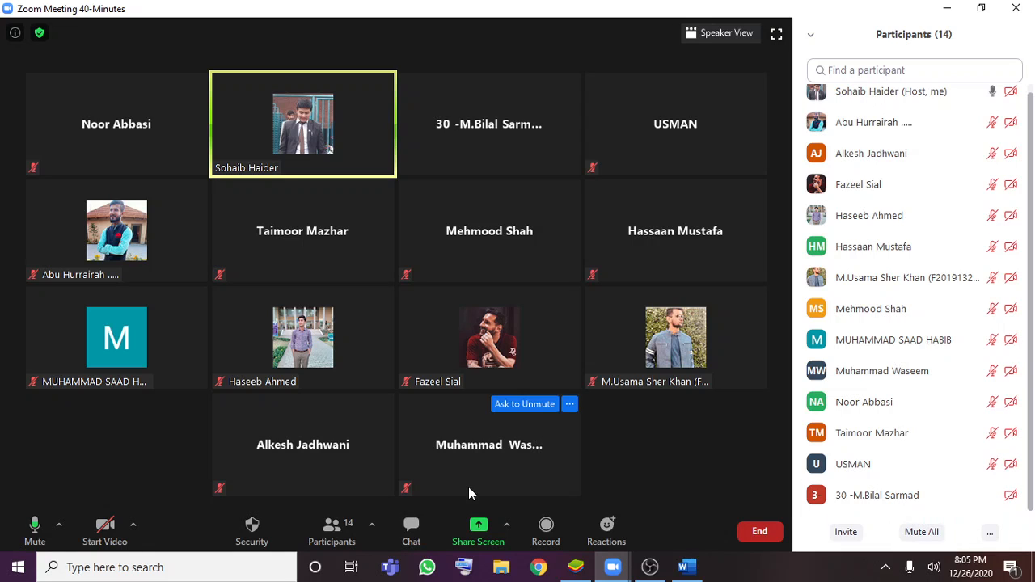
# Share the Word window with the meeting participants
pyautogui.click(478, 530)
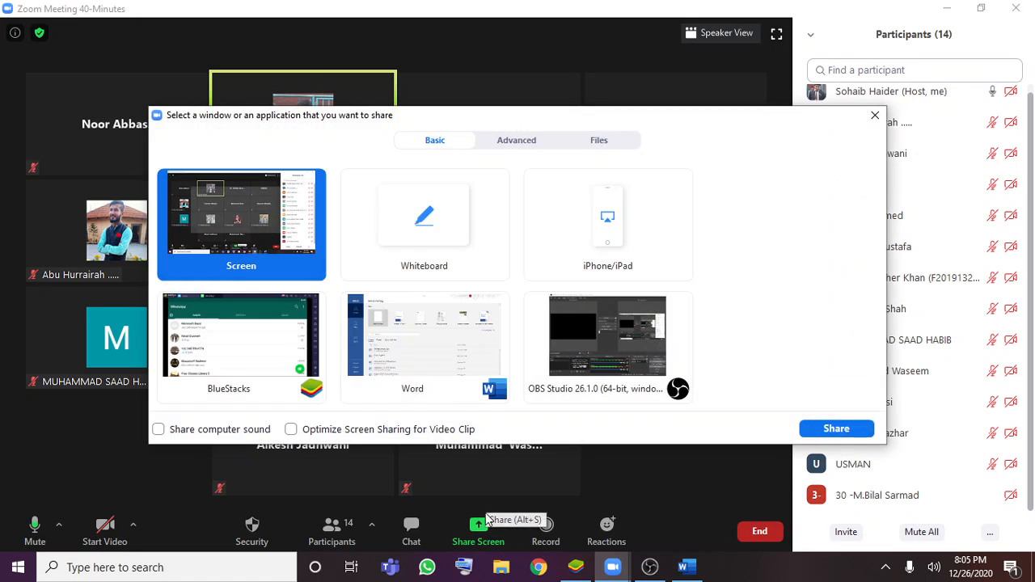
pyautogui.click(416, 361)
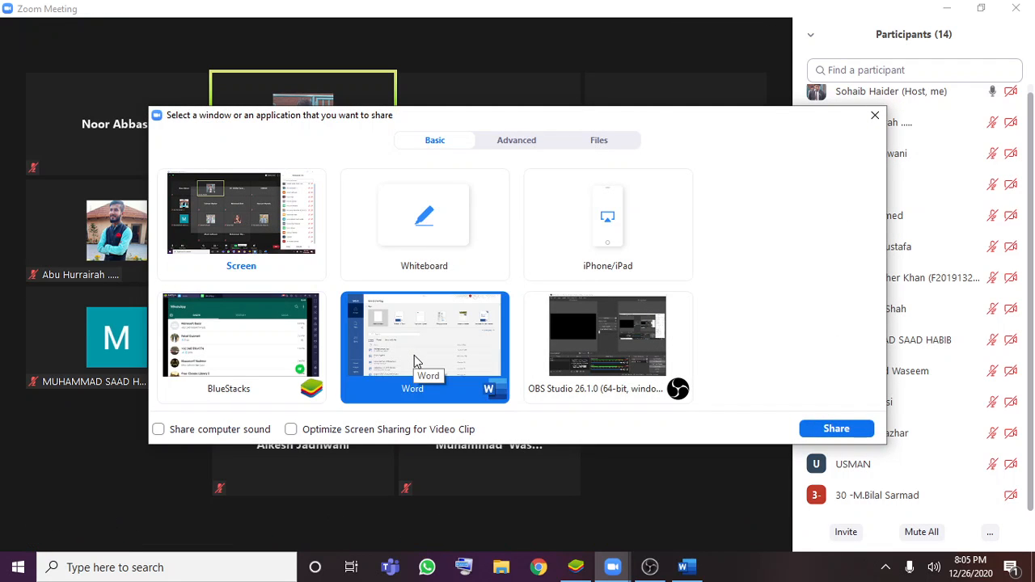
pyautogui.click(812, 429)
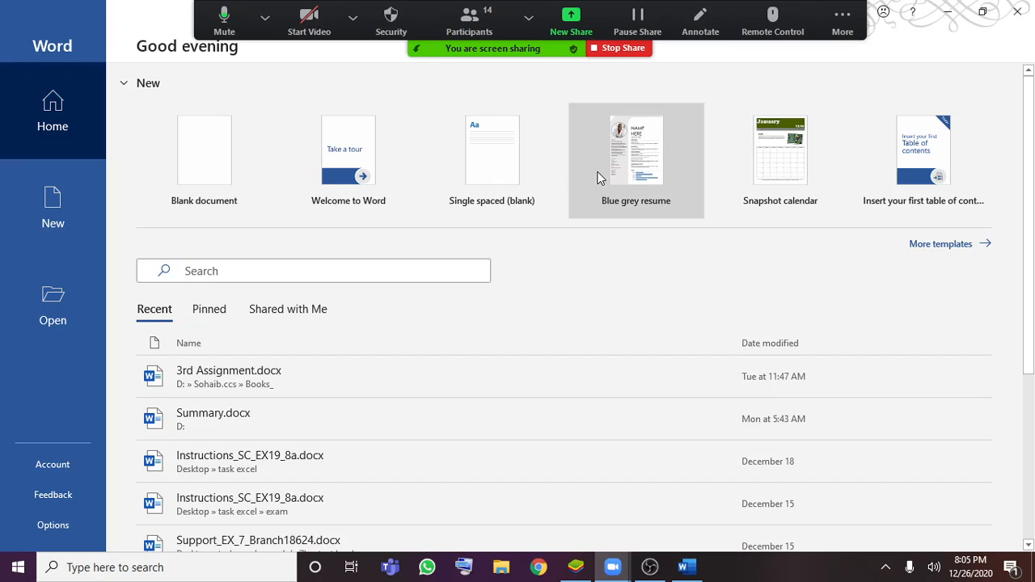
# Look through the full template gallery in Word and create a new blank document
pyautogui.click(946, 246)
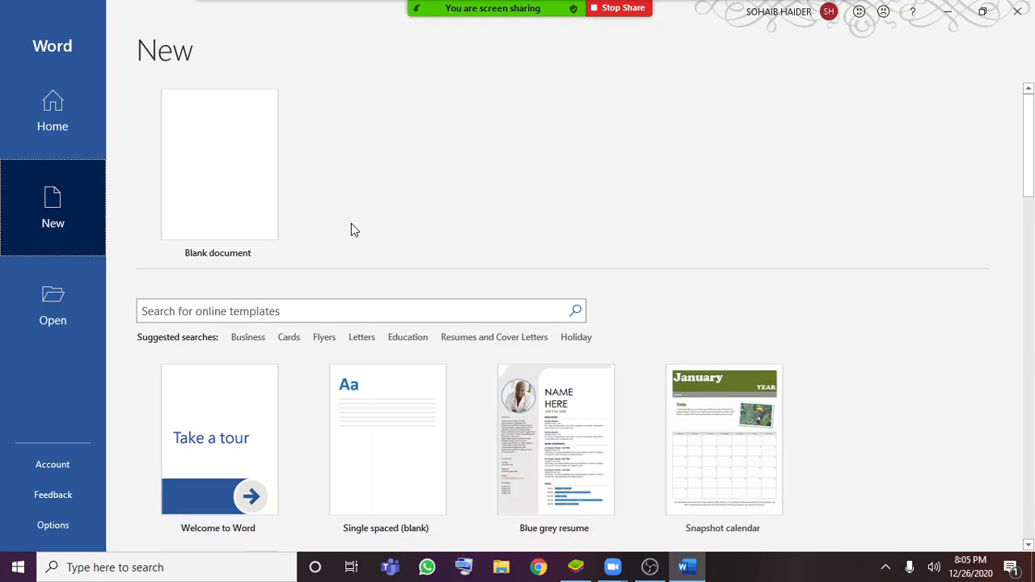
pyautogui.scroll(-1, 748, 411)
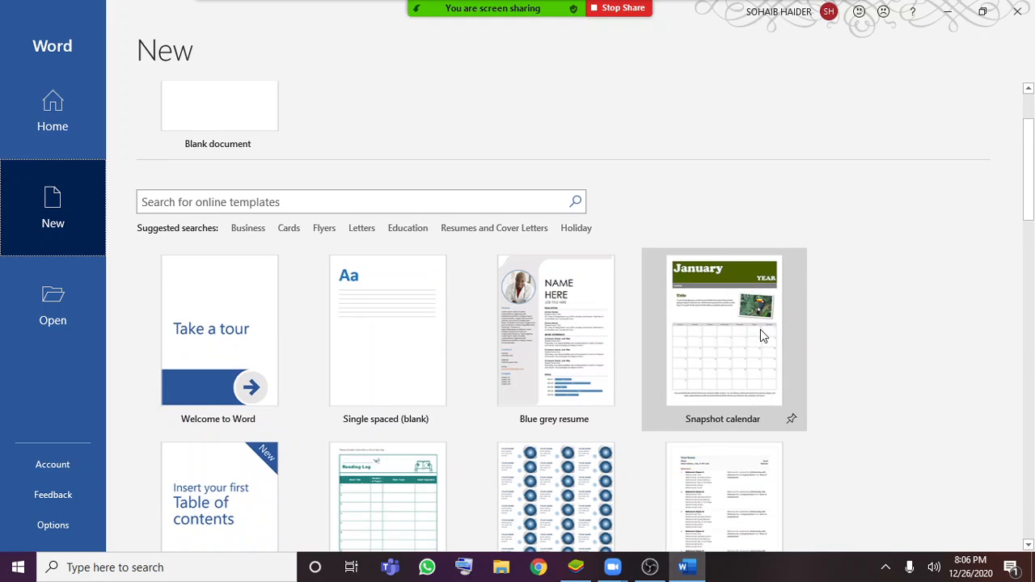
pyautogui.scroll(-2, 760, 334)
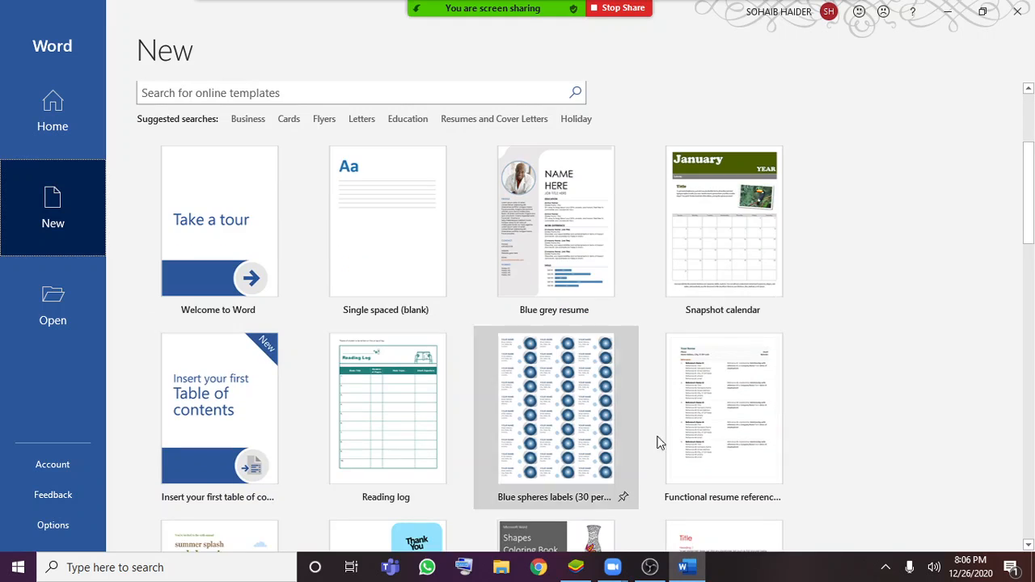
pyautogui.scroll(-6, 834, 417)
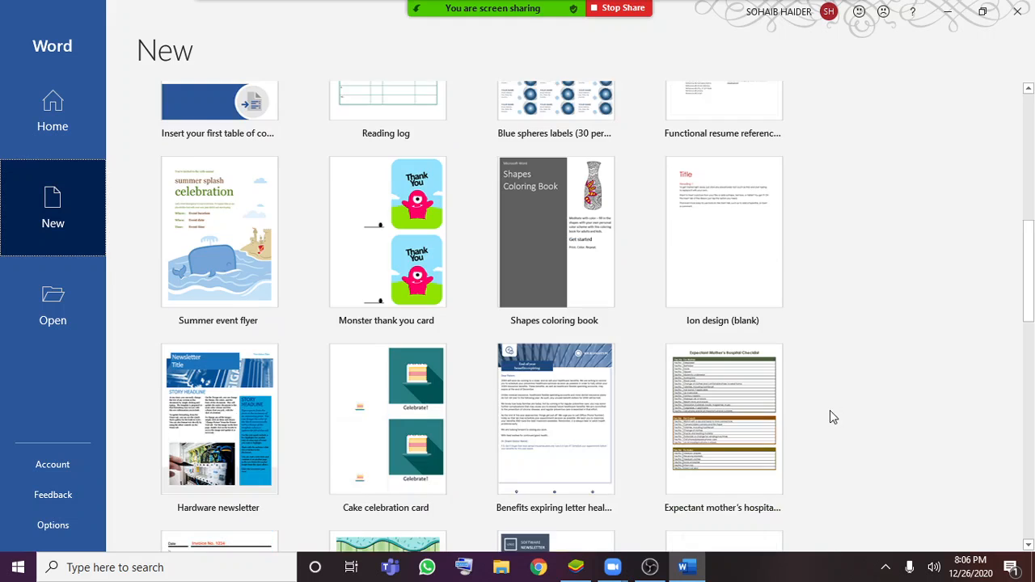
pyautogui.scroll(-9, 830, 413)
pyautogui.scroll(4, 819, 411)
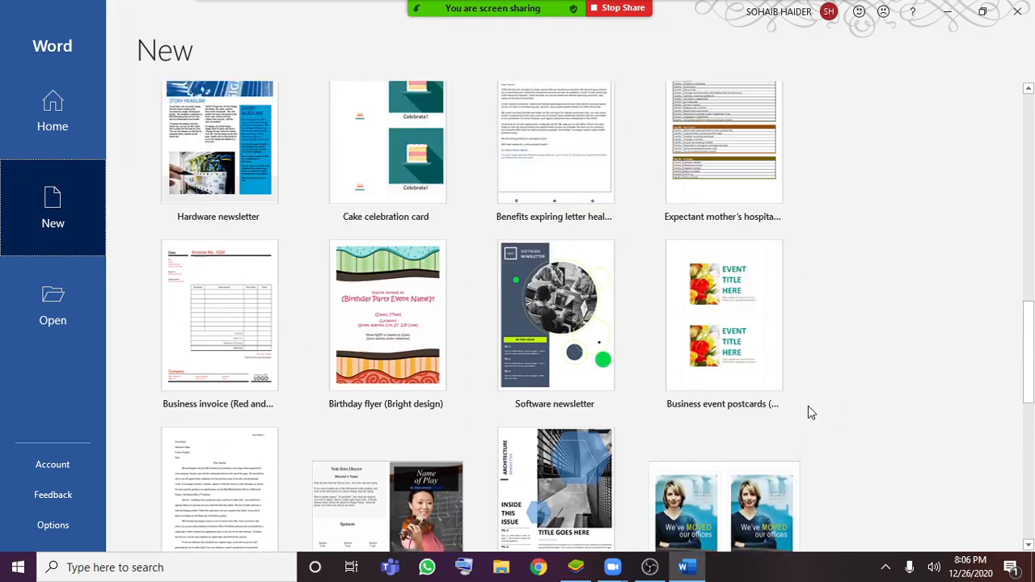
pyautogui.scroll(12, 809, 412)
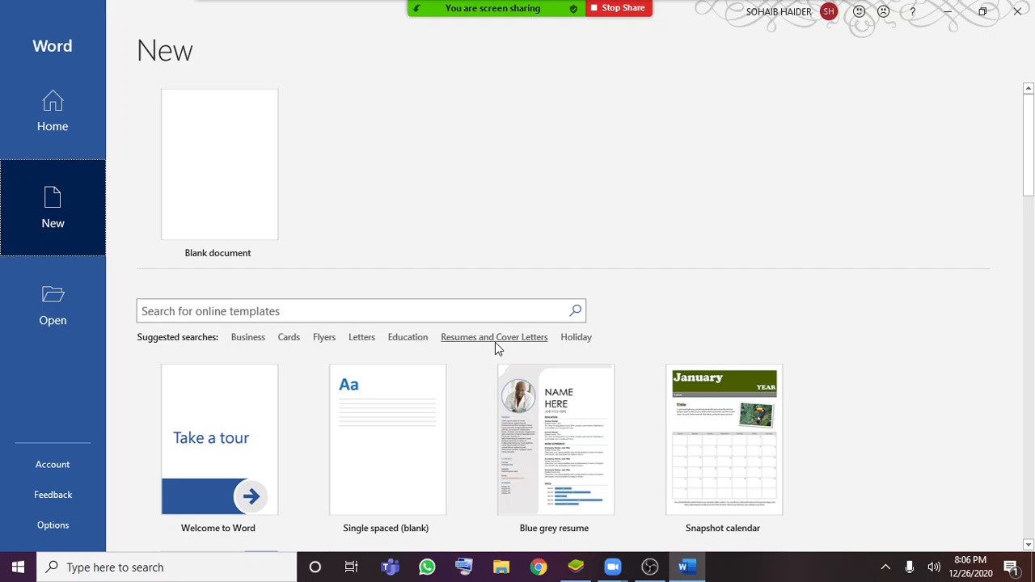
pyautogui.click(273, 193)
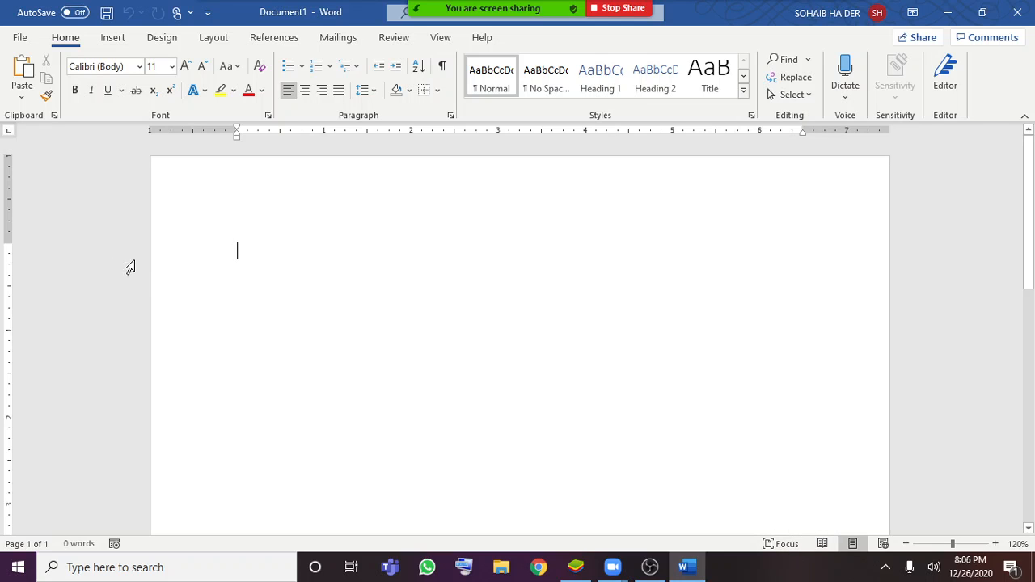
# View the blank document in Read Mode with its view options and return to Print Layout
pyautogui.click(820, 544)
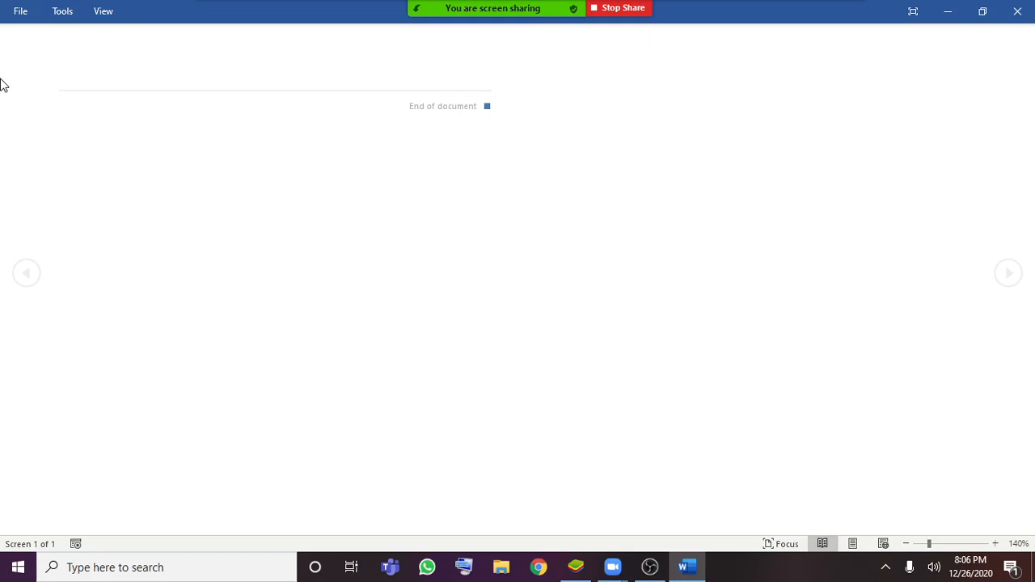
pyautogui.click(105, 11)
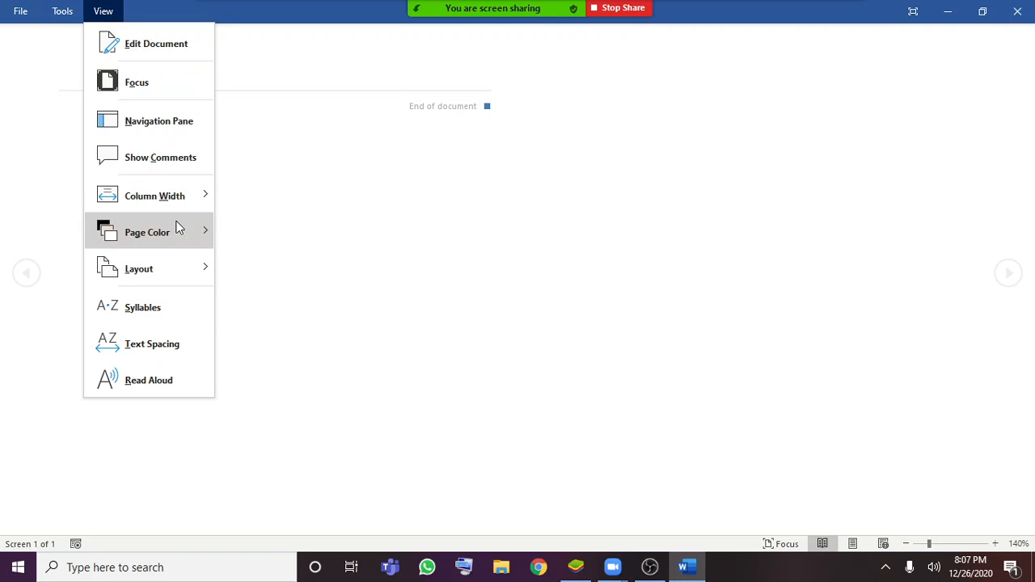
pyautogui.click(385, 187)
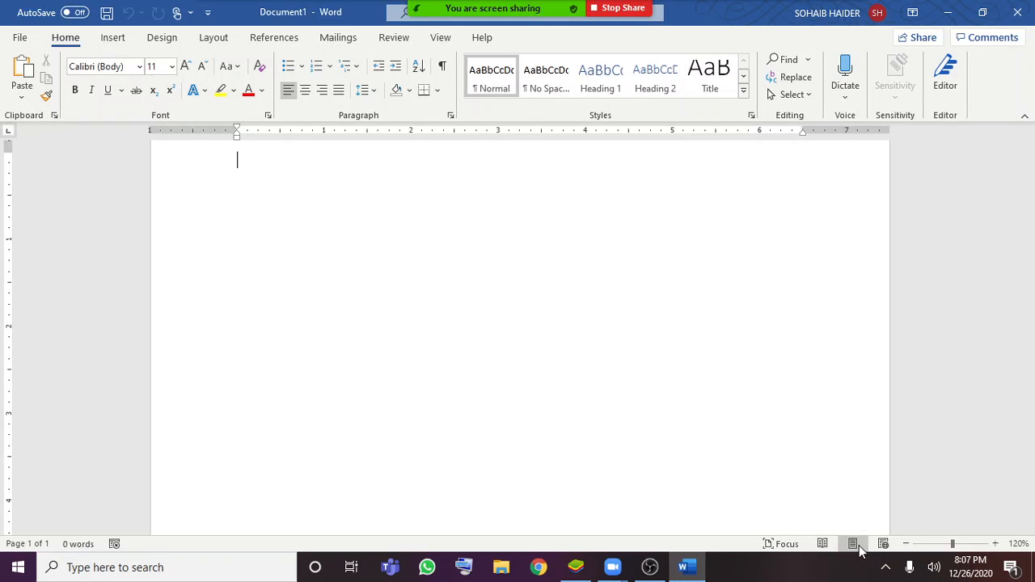
pyautogui.scroll(-6, 553, 363)
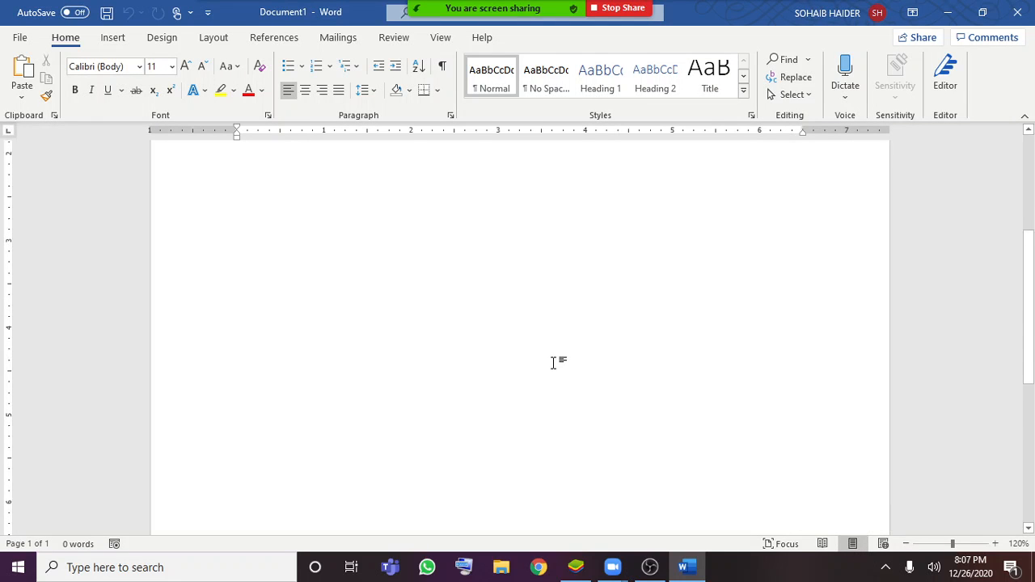
pyautogui.scroll(7, 550, 367)
pyautogui.scroll(2, 549, 369)
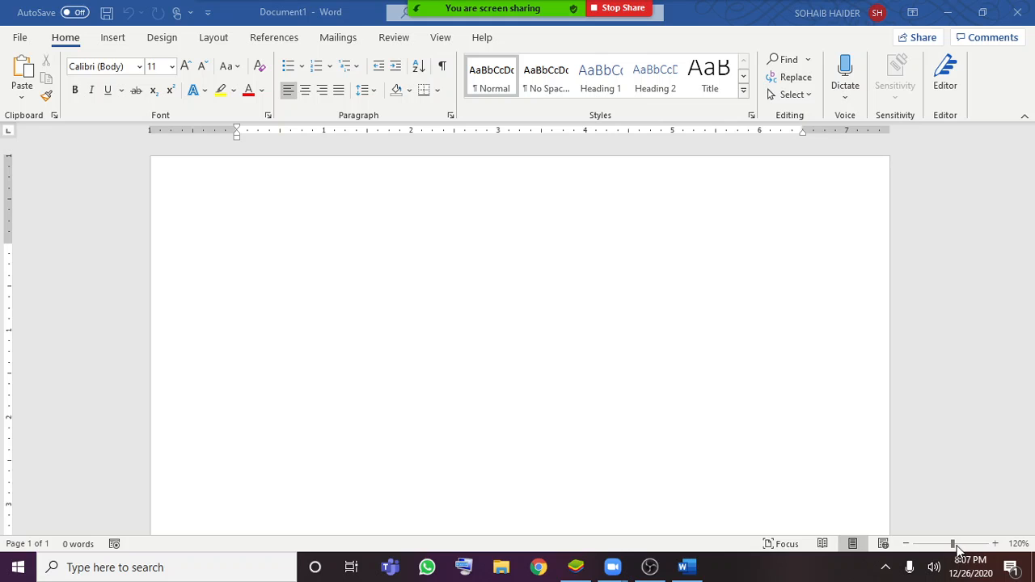
# Magnify the page strongly and set the document zoom to 100%
pyautogui.click(996, 544)
pyautogui.click(980, 544)
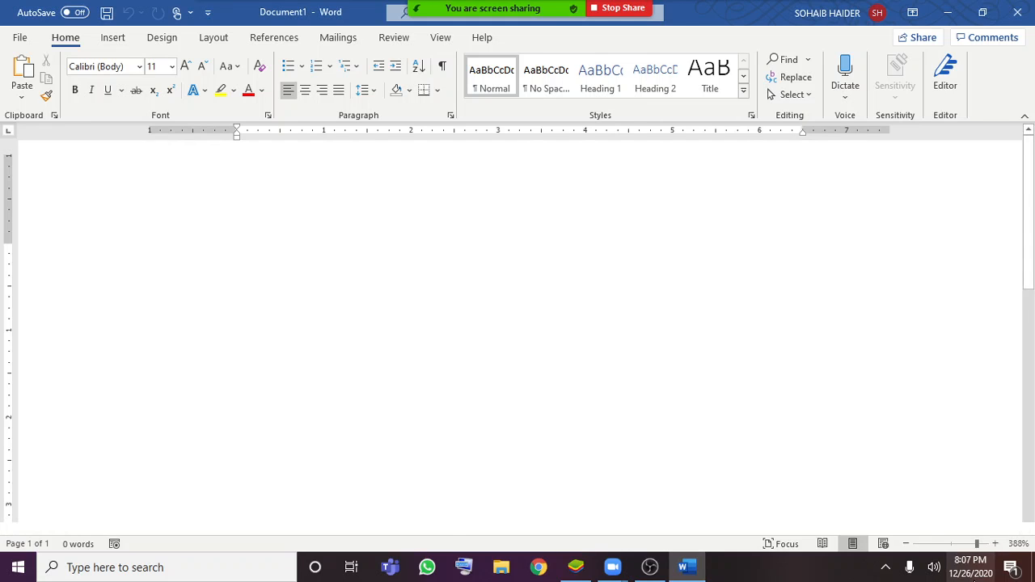
pyautogui.moveTo(939, 550); pyautogui.dragTo(953, 548)
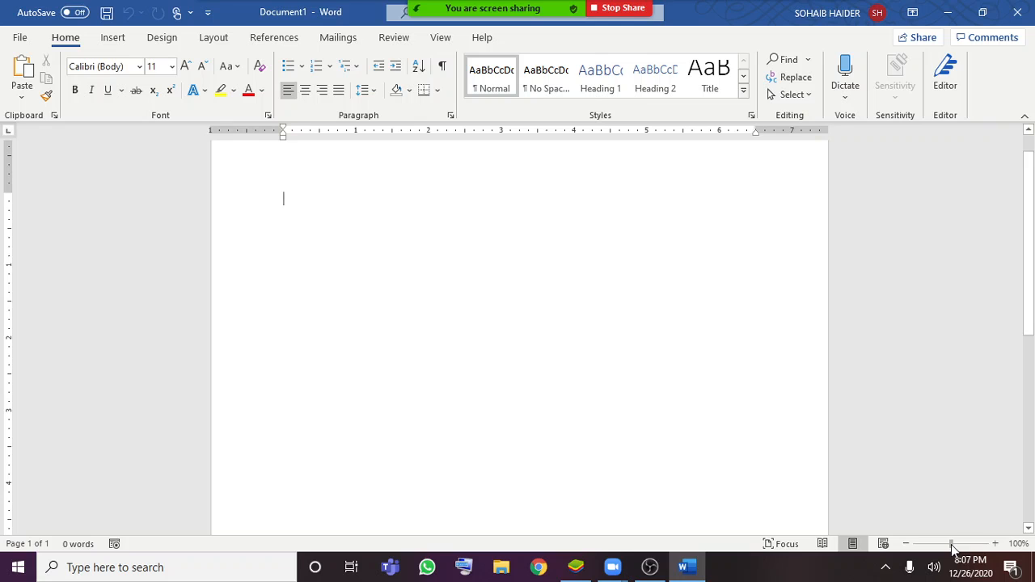
pyautogui.scroll(2, 895, 435)
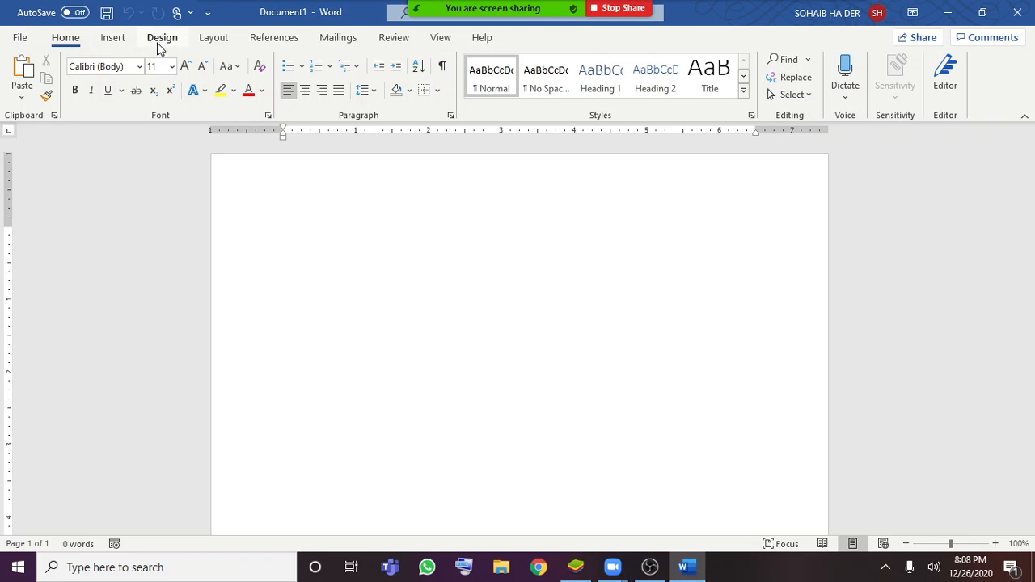
# Review the page for new documents and the Open page with its recent files and storage locations
pyautogui.click(12, 38)
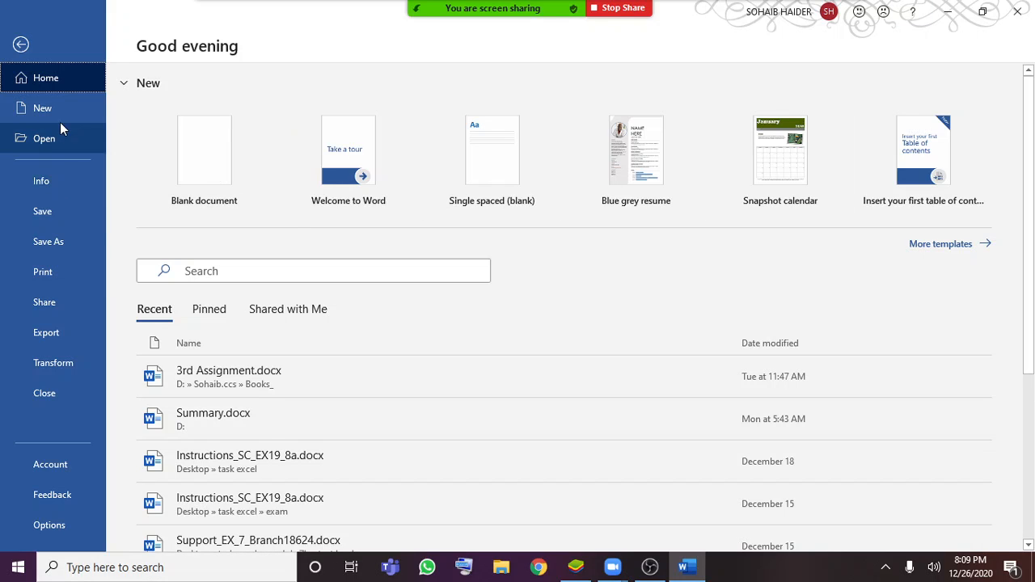
pyautogui.click(60, 117)
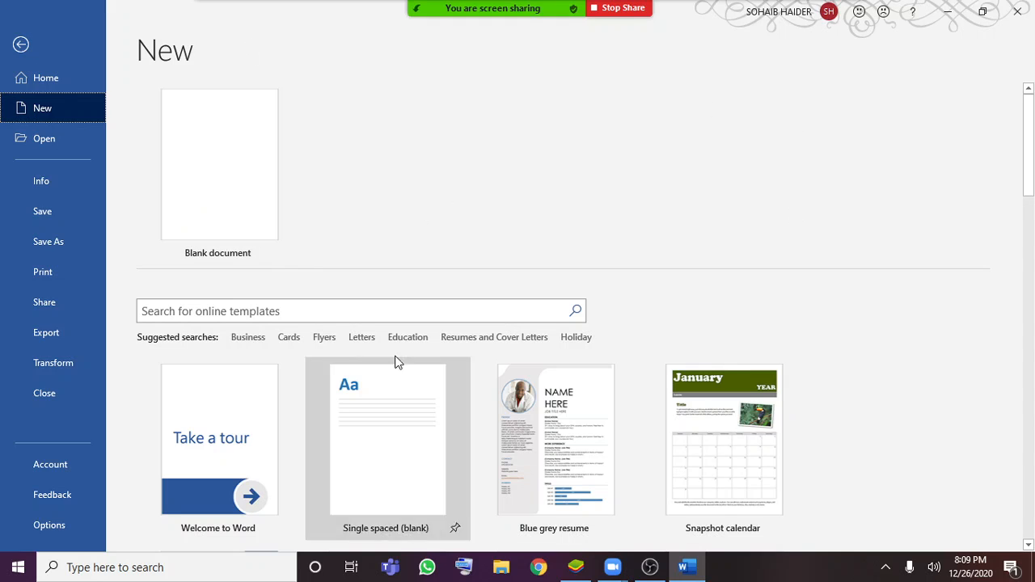
pyautogui.click(60, 149)
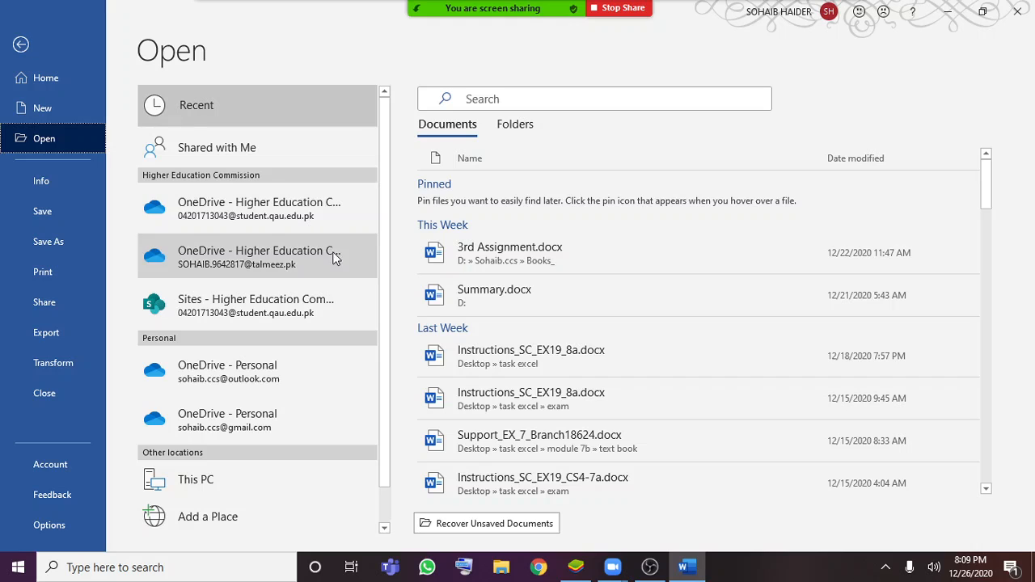
pyautogui.scroll(-1, 288, 414)
pyautogui.scroll(1, 281, 370)
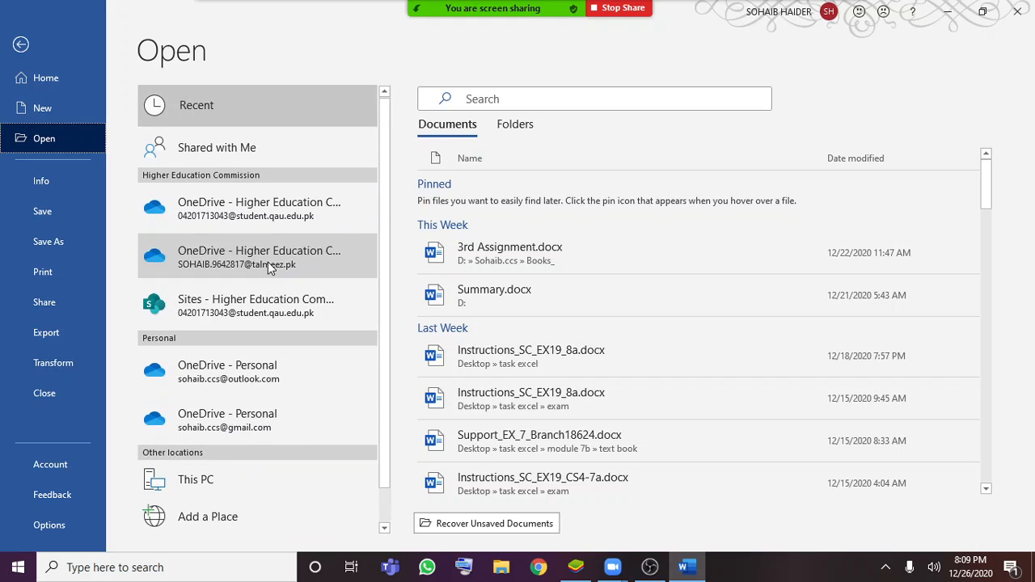
# Review the document's Info page and the storage locations offered by Save and Save As
pyautogui.click(59, 187)
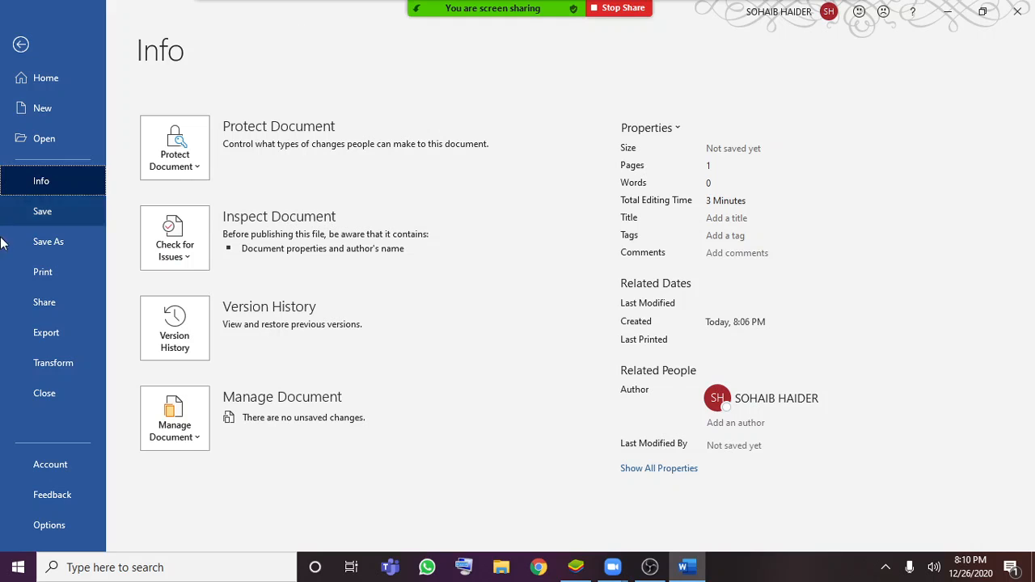
pyautogui.click(43, 211)
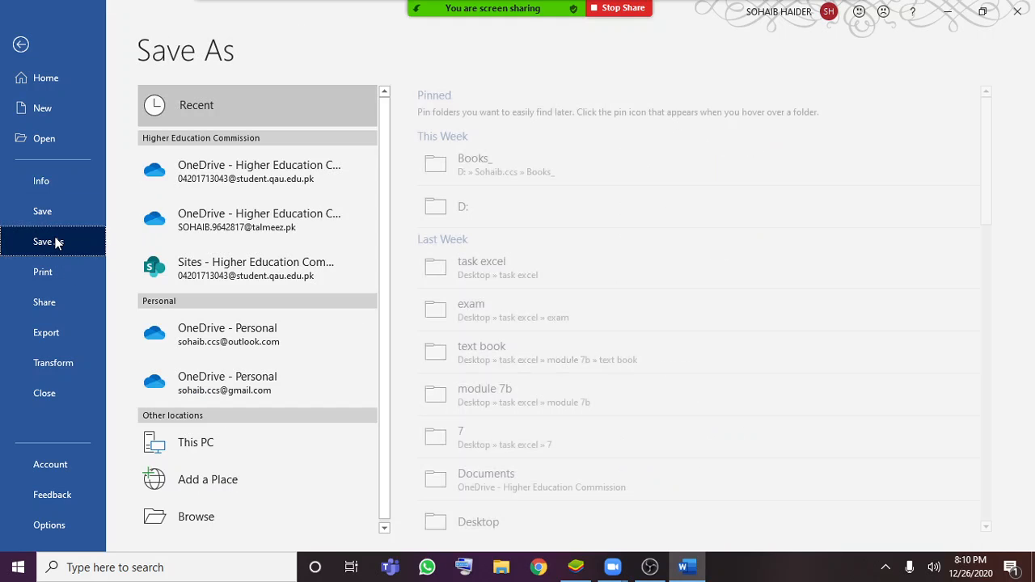
pyautogui.click(74, 213)
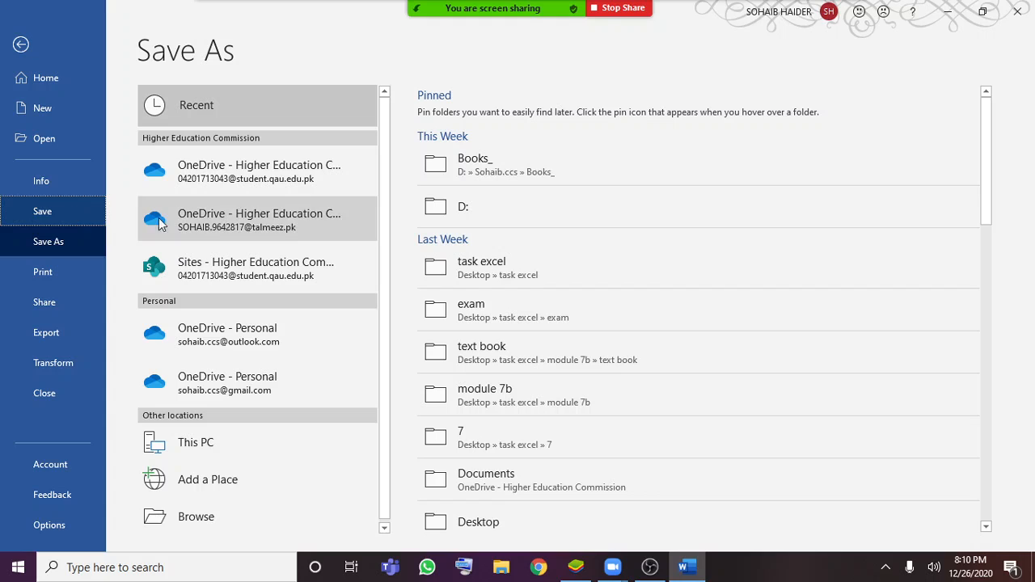
pyautogui.click(38, 236)
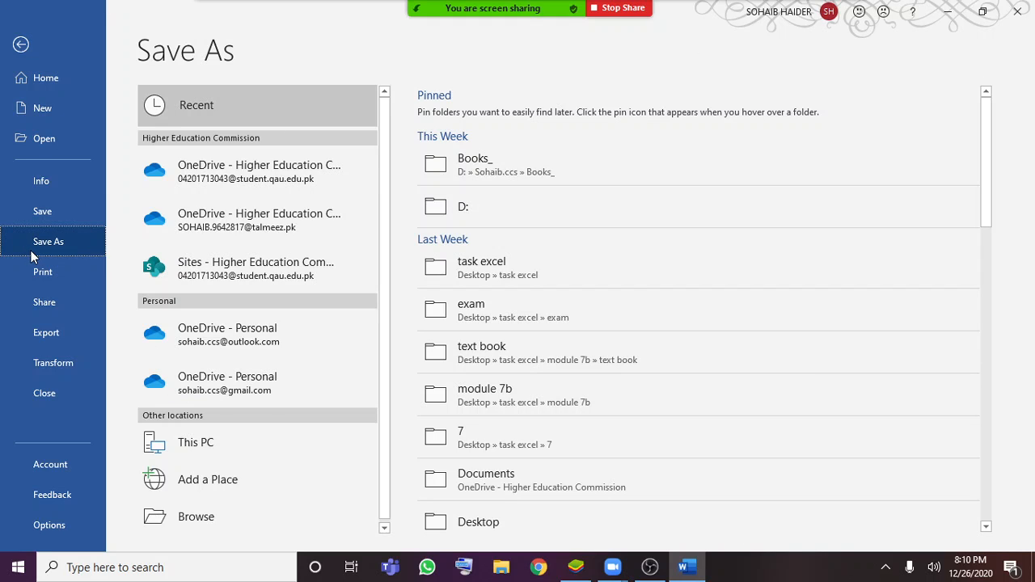
# Look through the recent folders offered as save locations on the Save As page
pyautogui.scroll(-1, 700, 191)
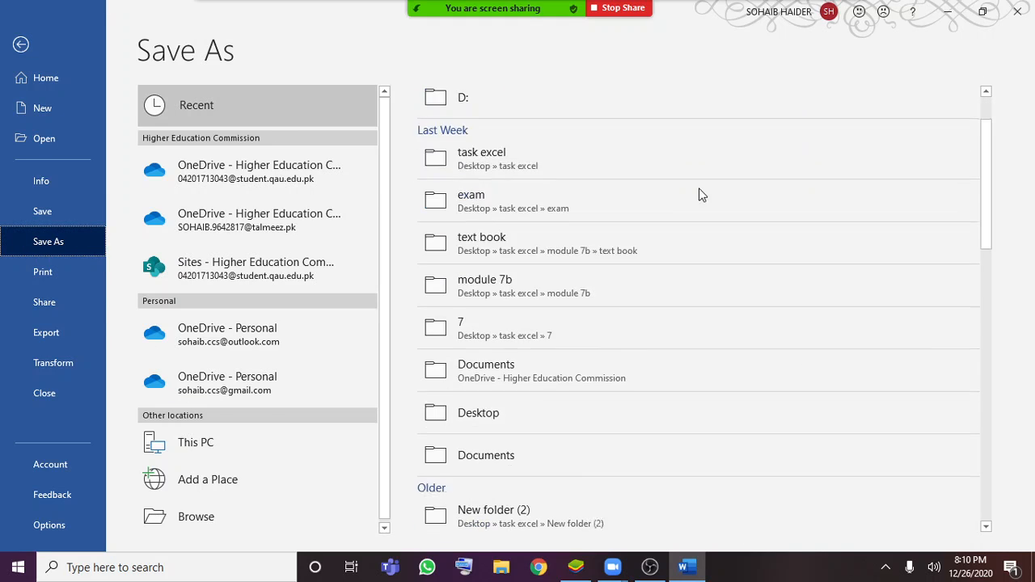
pyautogui.scroll(-3, 750, 469)
pyautogui.scroll(5, 751, 469)
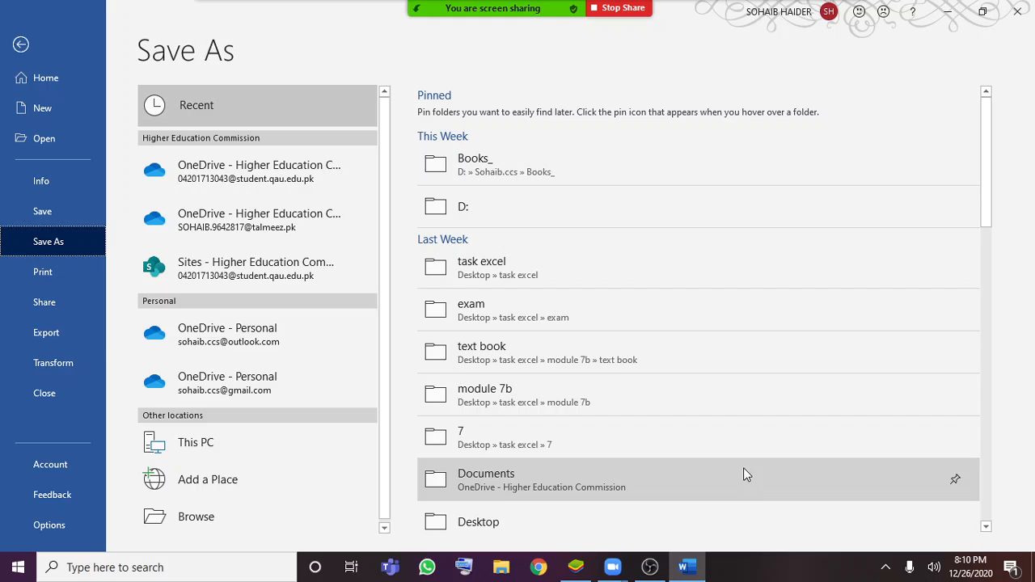
# Review the Print page and its available printers, trust the Zoom server certificate when warned, and return to the document
pyautogui.click(51, 280)
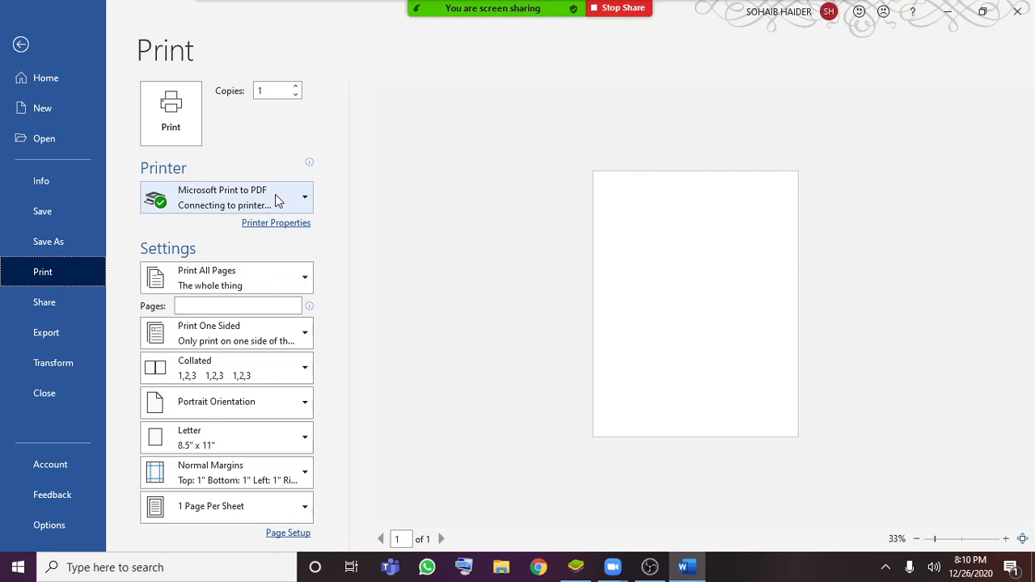
pyautogui.click(275, 200)
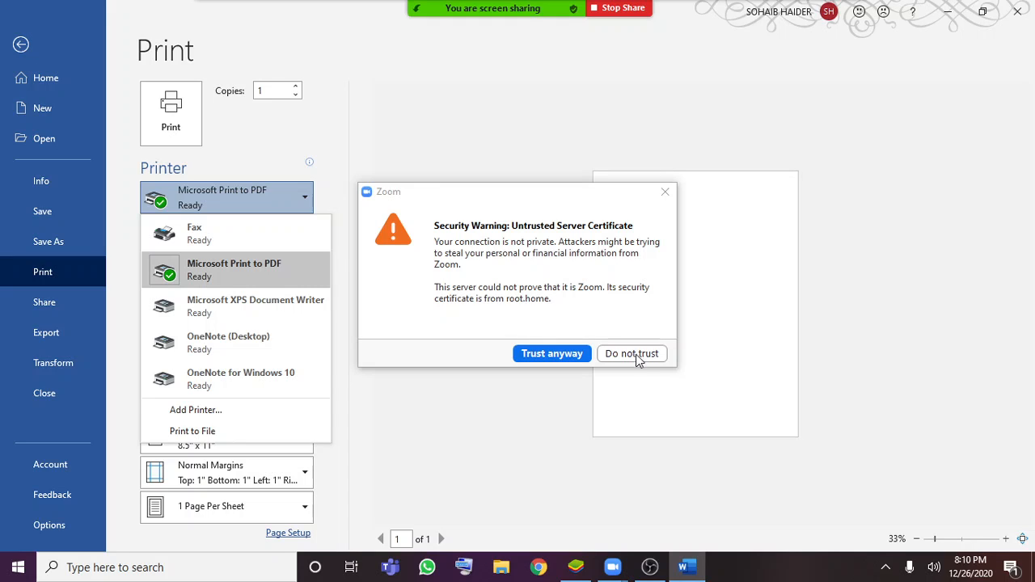
pyautogui.click(568, 357)
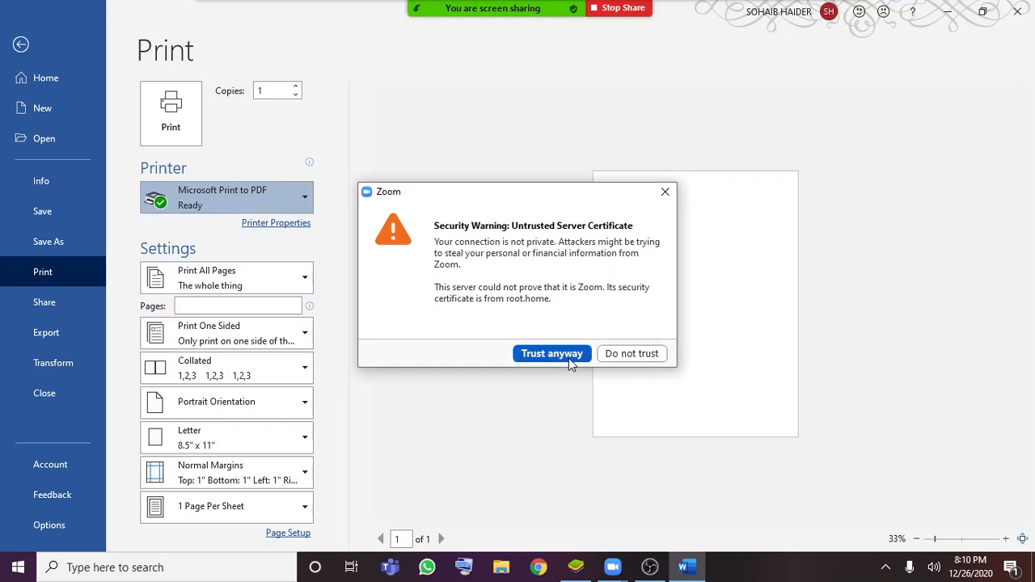
pyautogui.click(274, 206)
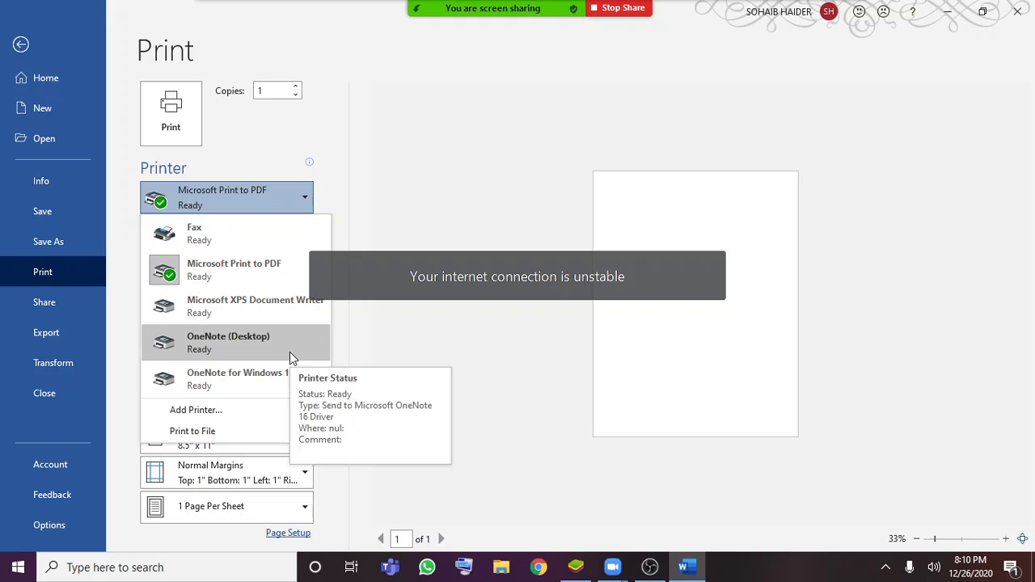
pyautogui.click(442, 351)
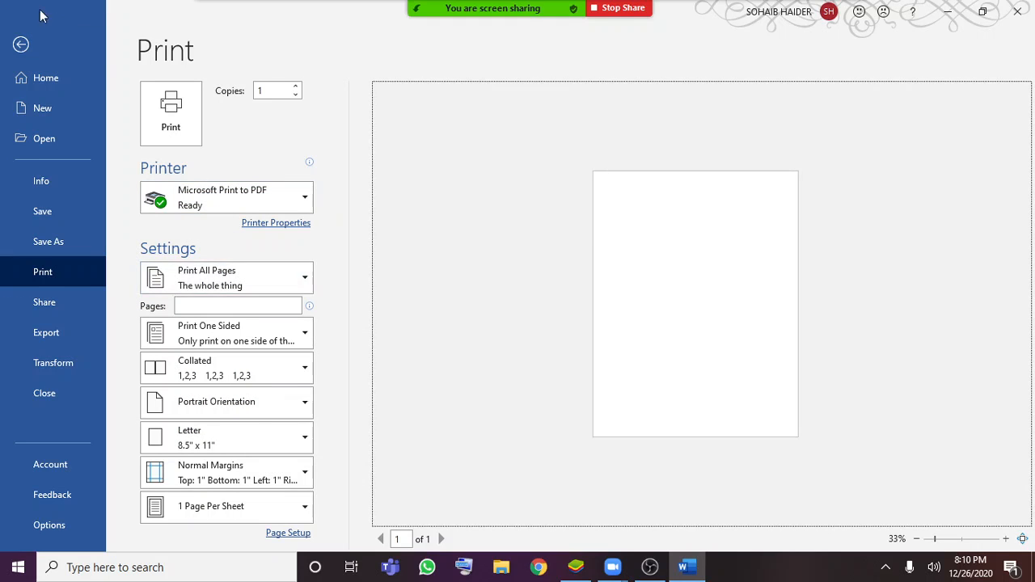
pyautogui.click(21, 45)
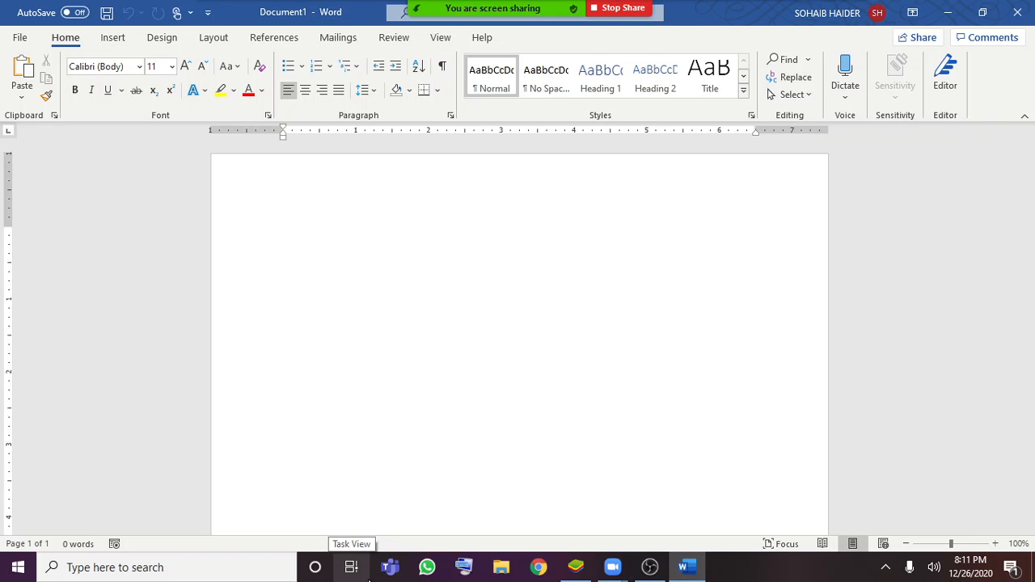
# Fill the blank document with sample paragraphs using =rand()
pyautogui.write('=r')
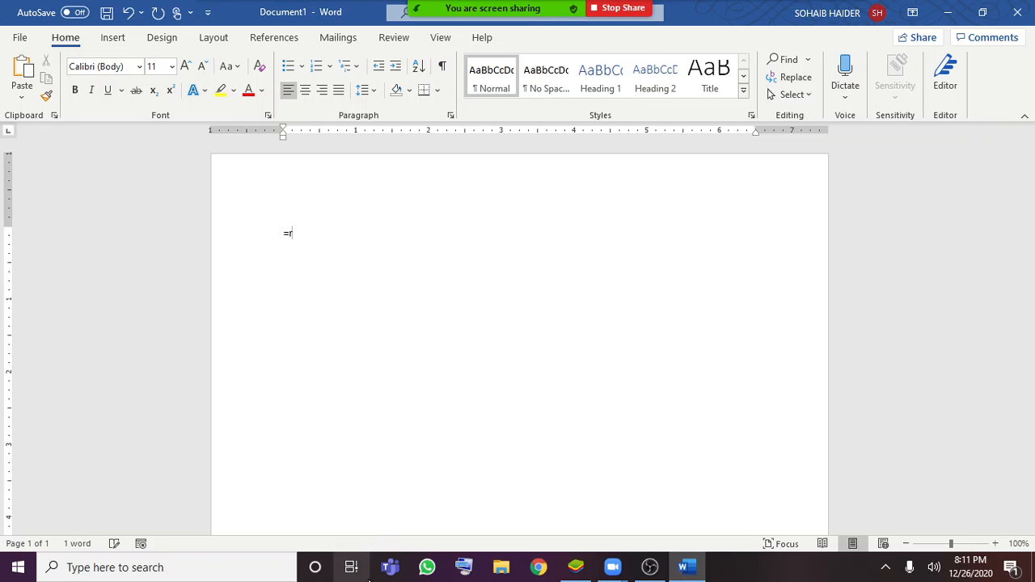
pyautogui.write('and()')
pyautogui.press('Return')
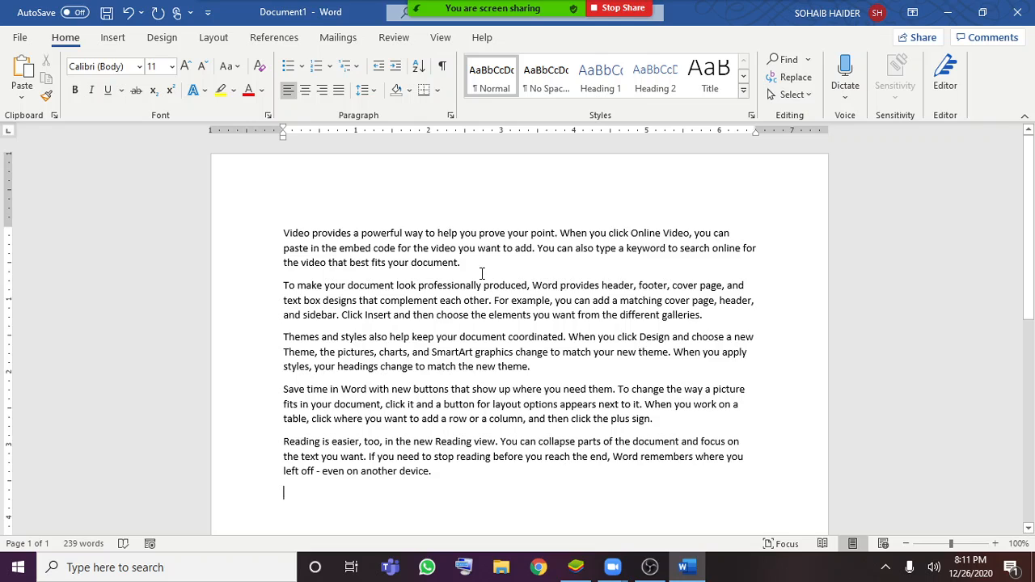
# Demonstrate selecting the whole first paragraph and clear the selection
pyautogui.tripleClick(278, 229)
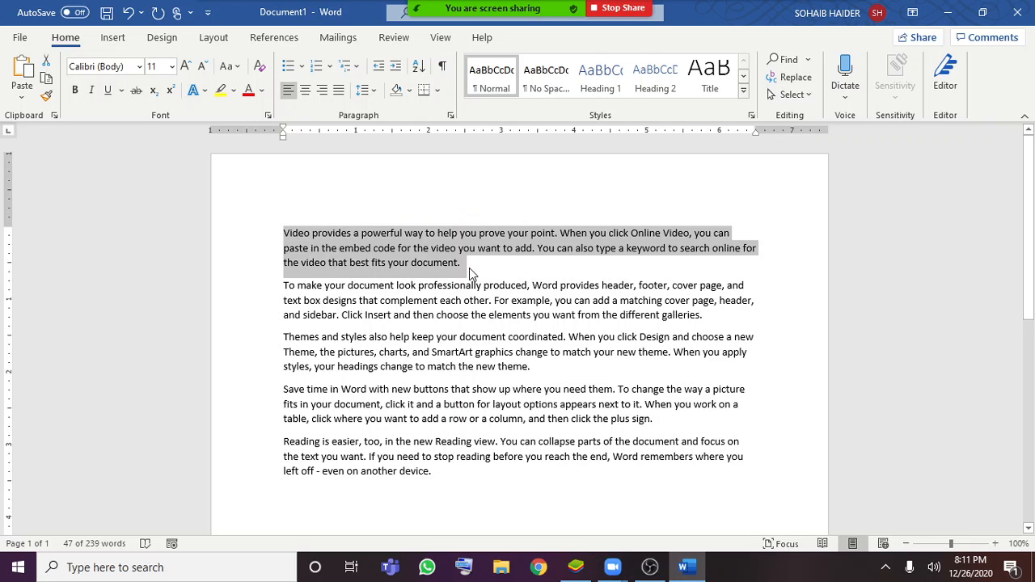
pyautogui.moveTo(469, 267); pyautogui.dragTo(268, 233)
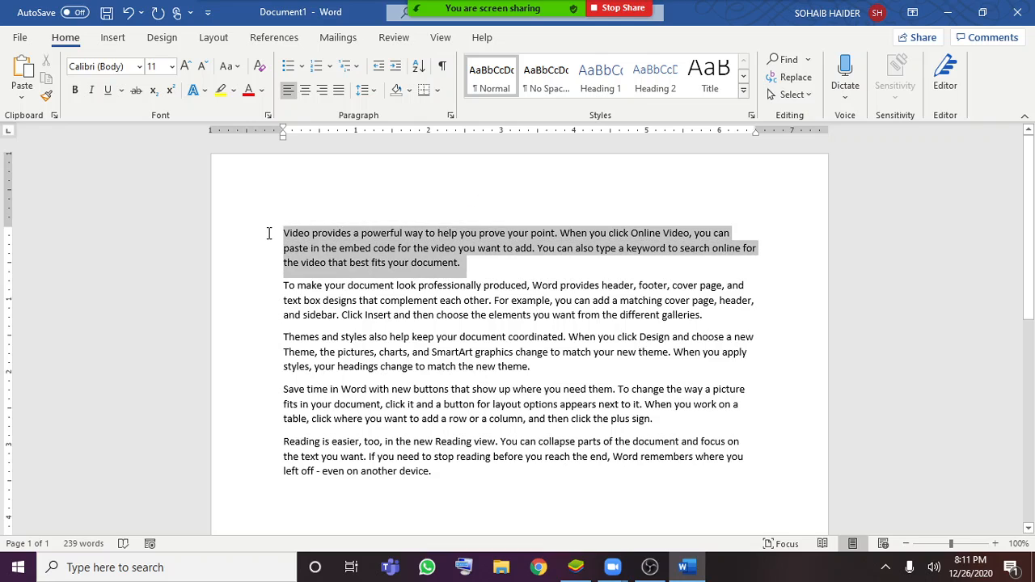
pyautogui.click(495, 270)
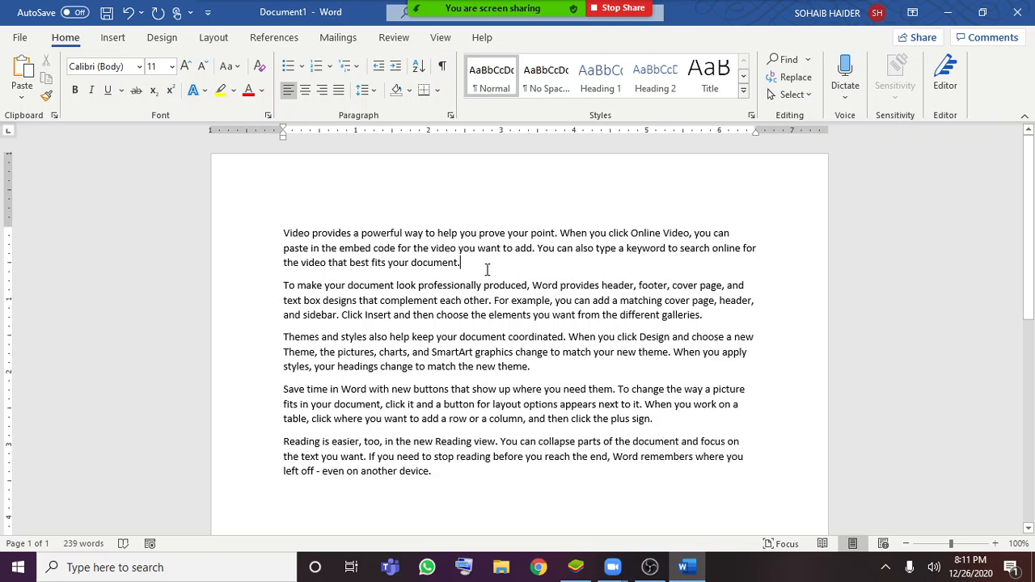
# Select the separate words "document.", "embed" and "Video" together in the first paragraph and clear the selection
pyautogui.moveTo(463, 264); pyautogui.dragTo(421, 265)
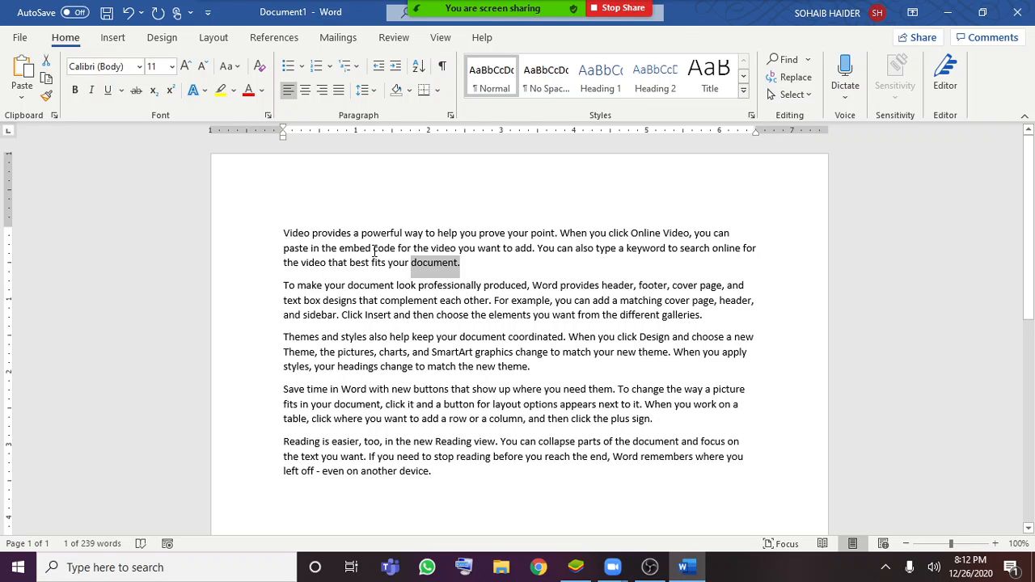
pyautogui.moveTo(375, 248); pyautogui.dragTo(283, 235)
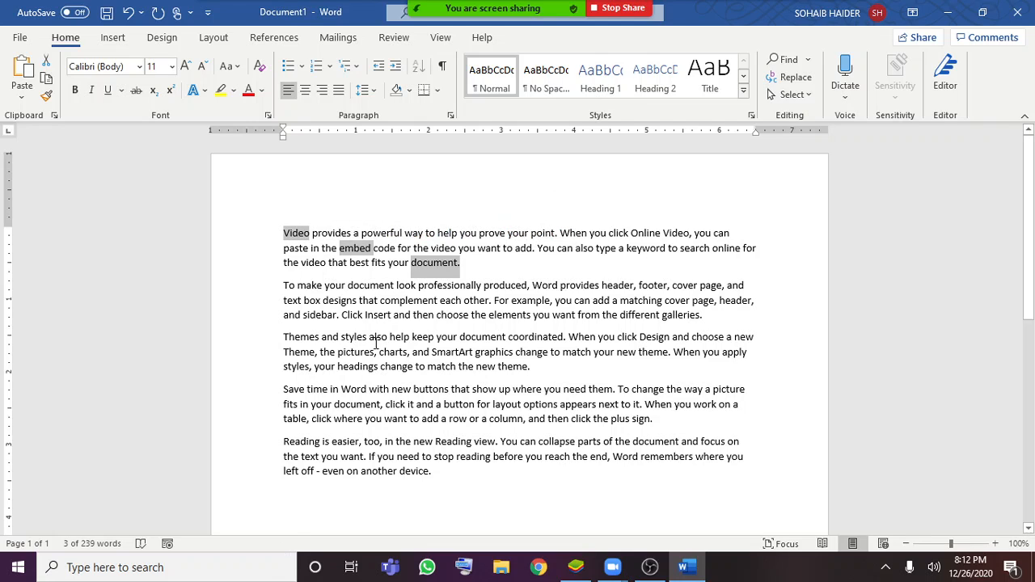
pyautogui.click(470, 265)
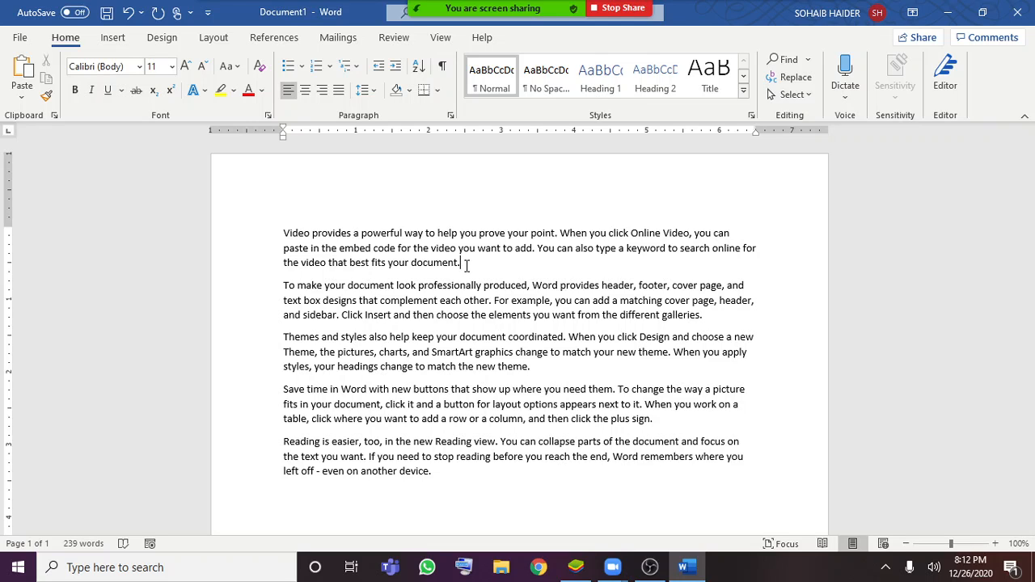
# Cut the first paragraph and add an empty line after the paragraph beginning "Themes and styles"
pyautogui.tripleClick(282, 235)
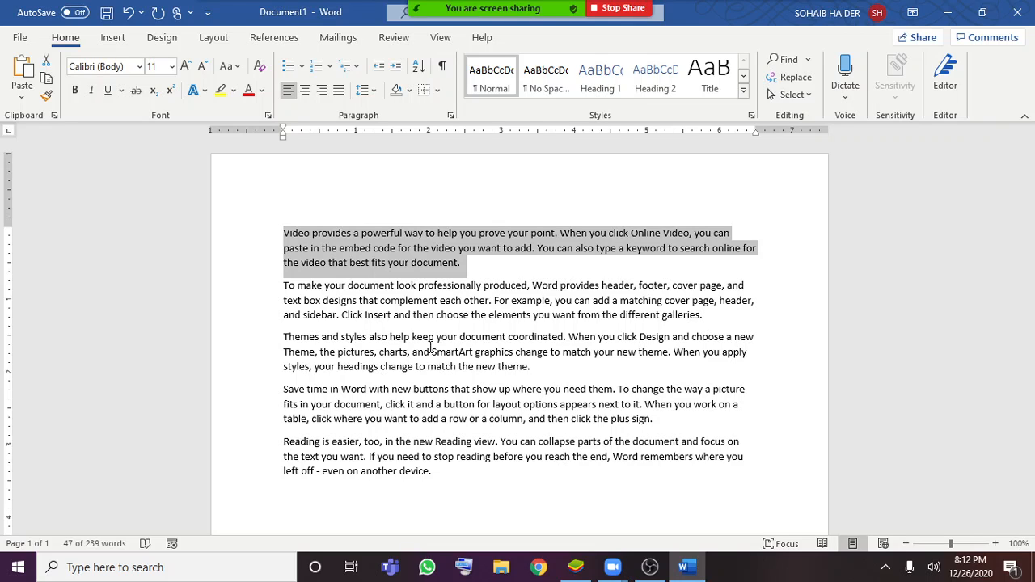
pyautogui.click(46, 65)
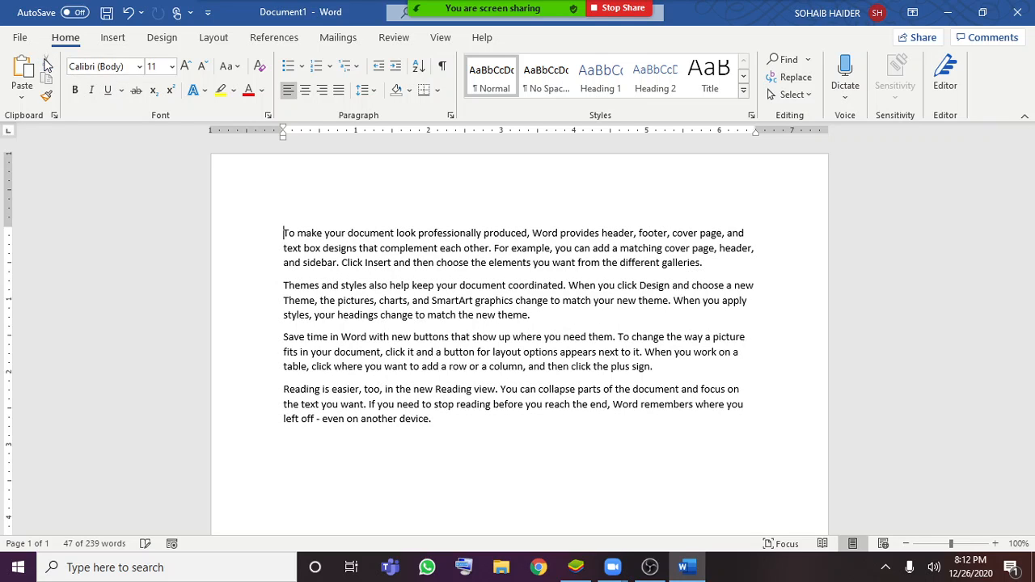
pyautogui.click(534, 312)
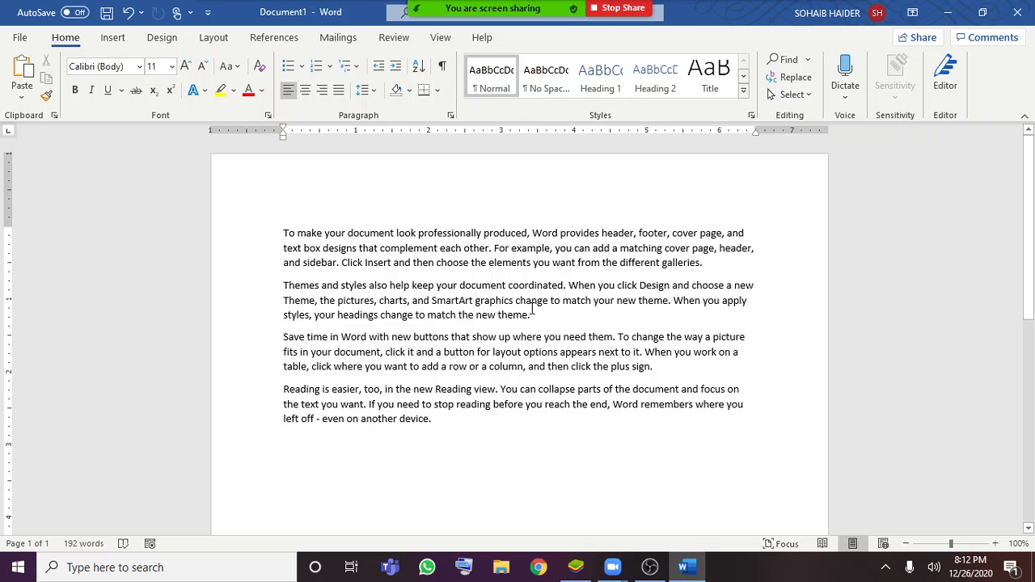
pyautogui.press('Return')
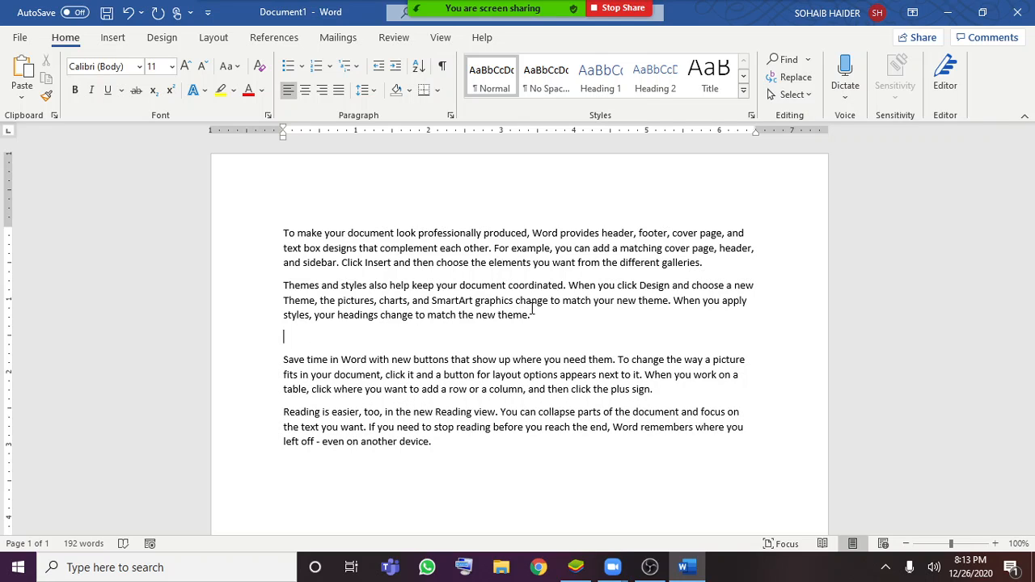
# Check the Paste Special formats without applying one, and paste the cut paragraph on the empty line
pyautogui.click(29, 94)
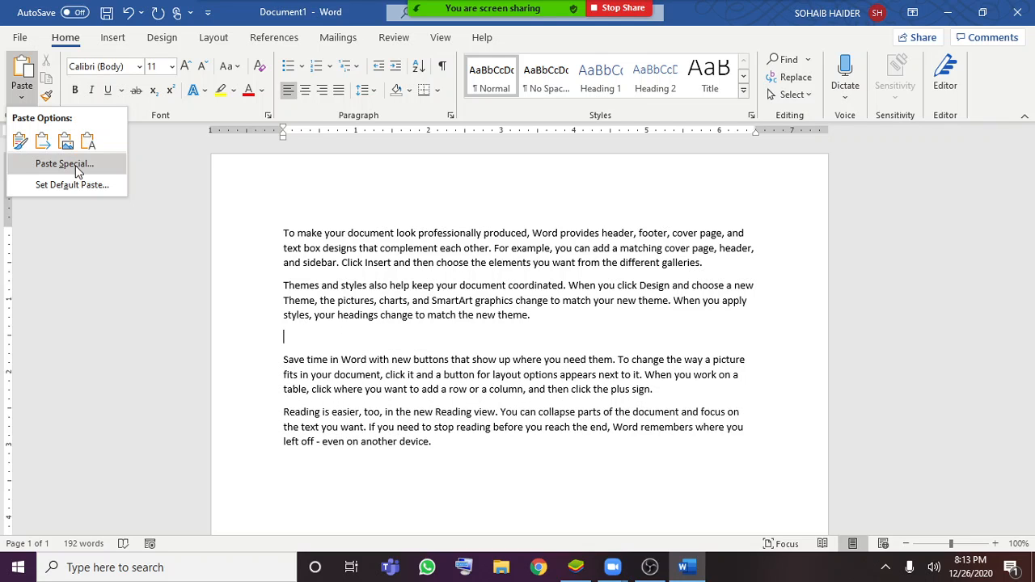
pyautogui.click(78, 171)
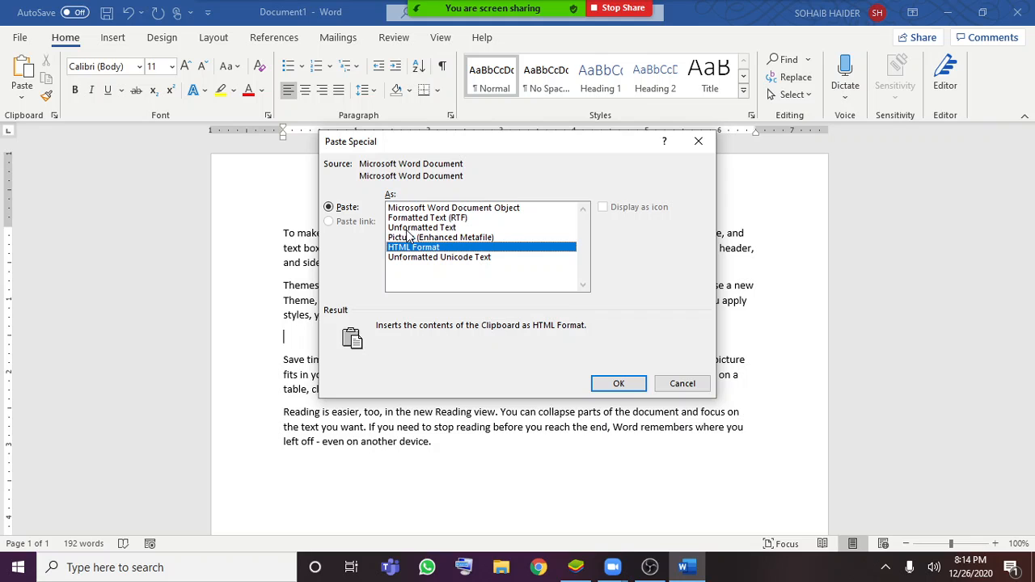
pyautogui.click(682, 385)
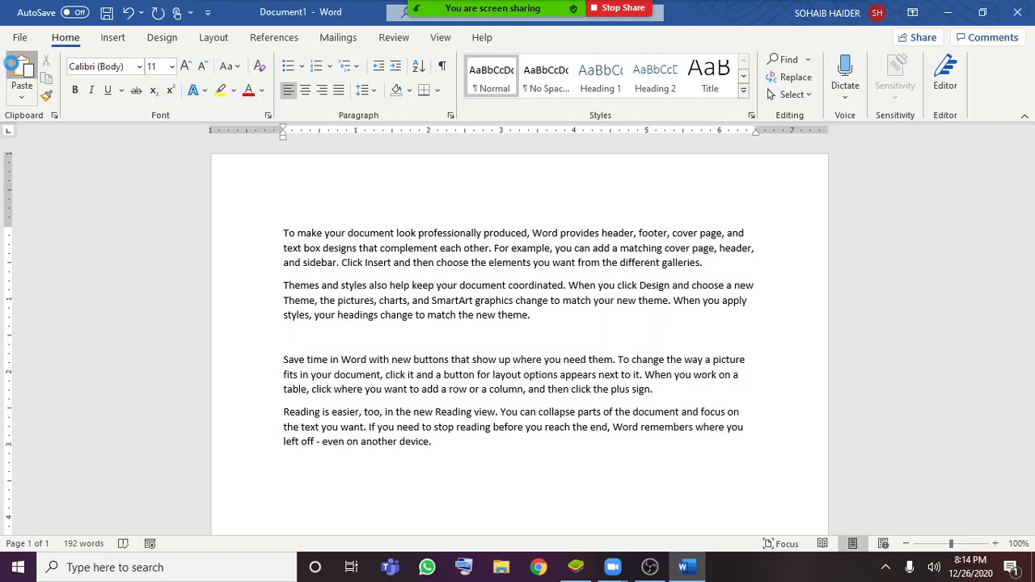
pyautogui.click(12, 64)
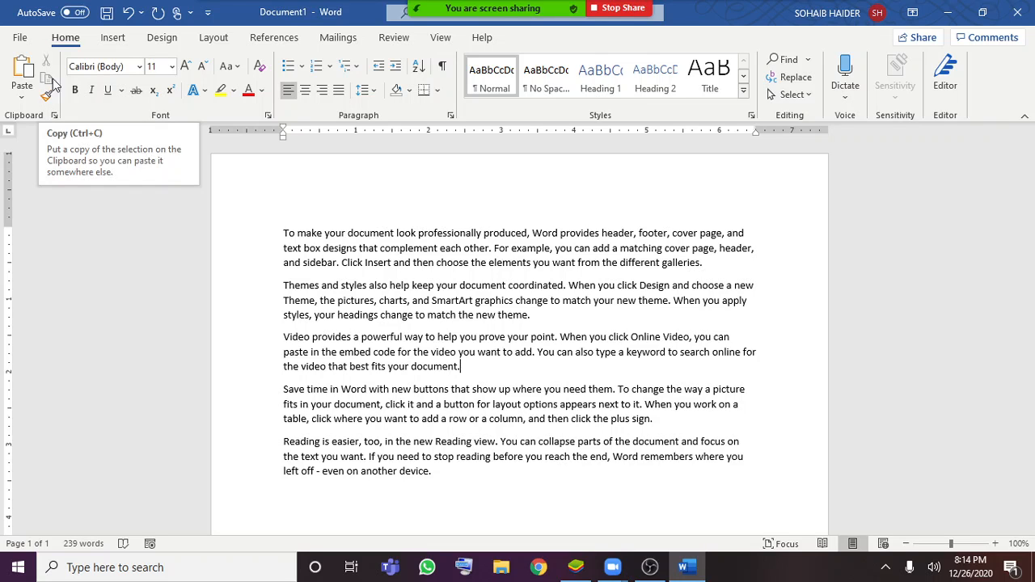
pyautogui.moveTo(479, 366); pyautogui.dragTo(264, 372)
pyautogui.click(275, 335)
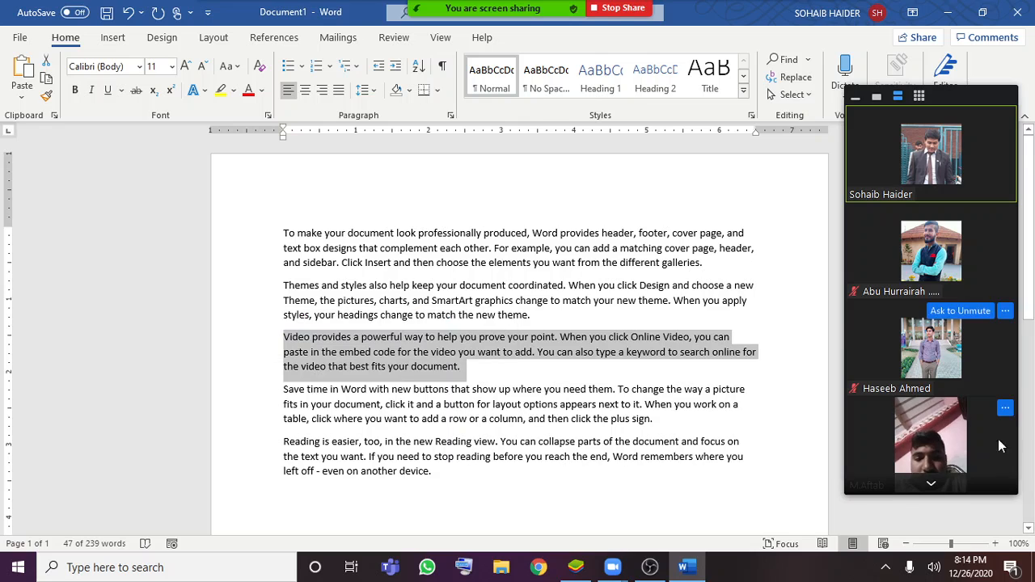
pyautogui.click(1004, 408)
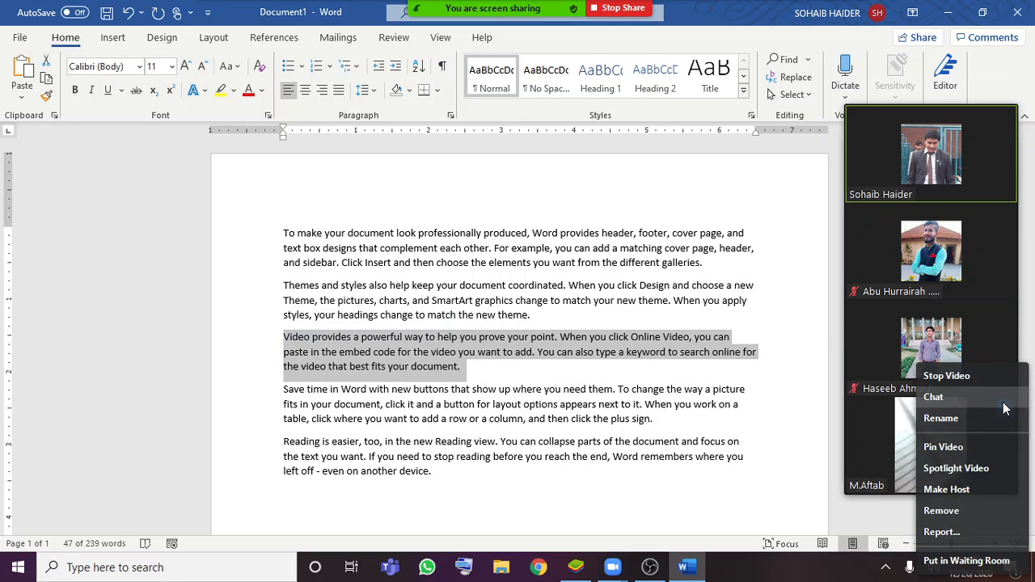
pyautogui.click(970, 452)
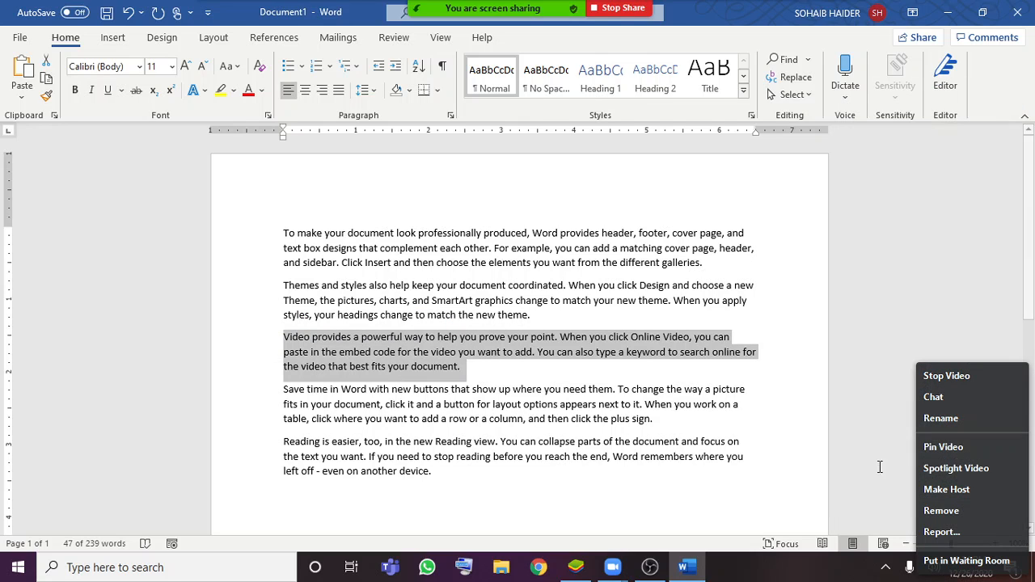
pyautogui.click(477, 353)
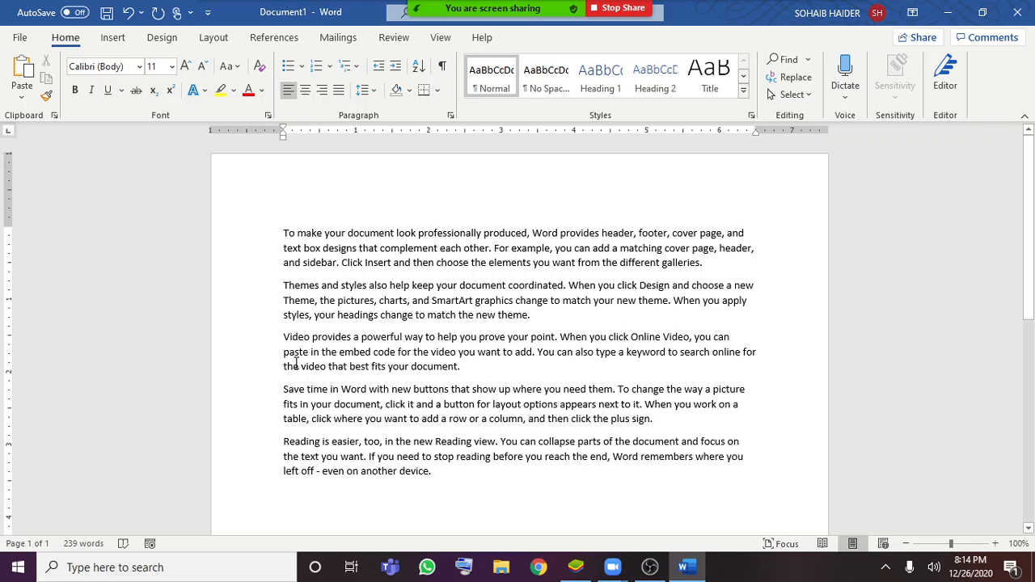
# Copy the paragraph beginning "Video provides" and paste it on a new line at the end of the document
pyautogui.moveTo(276, 335); pyautogui.dragTo(489, 364)
pyautogui.hotkey('ctrl', 'c')
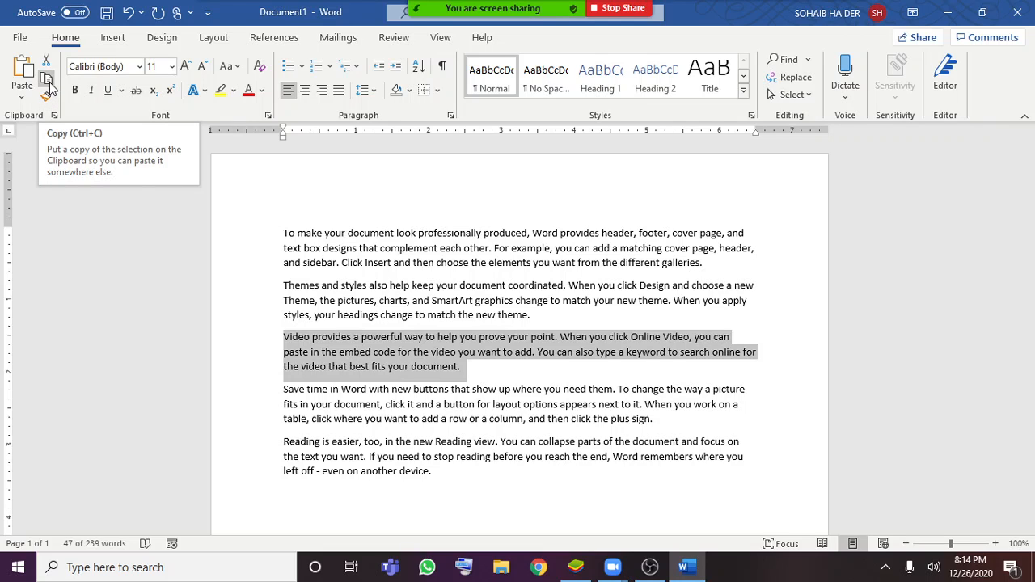
pyautogui.click(48, 83)
pyautogui.click(460, 483)
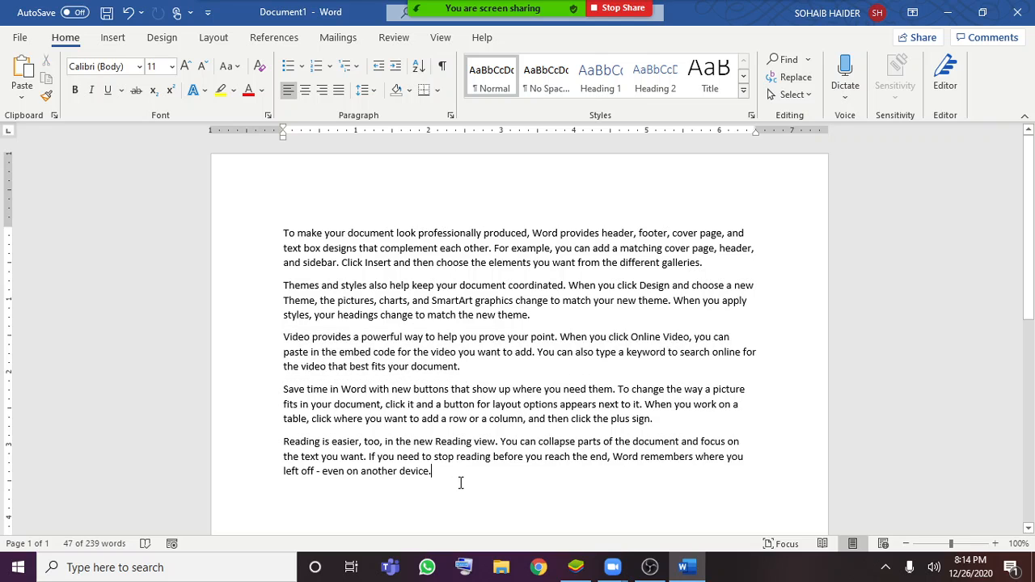
pyautogui.press('Return')
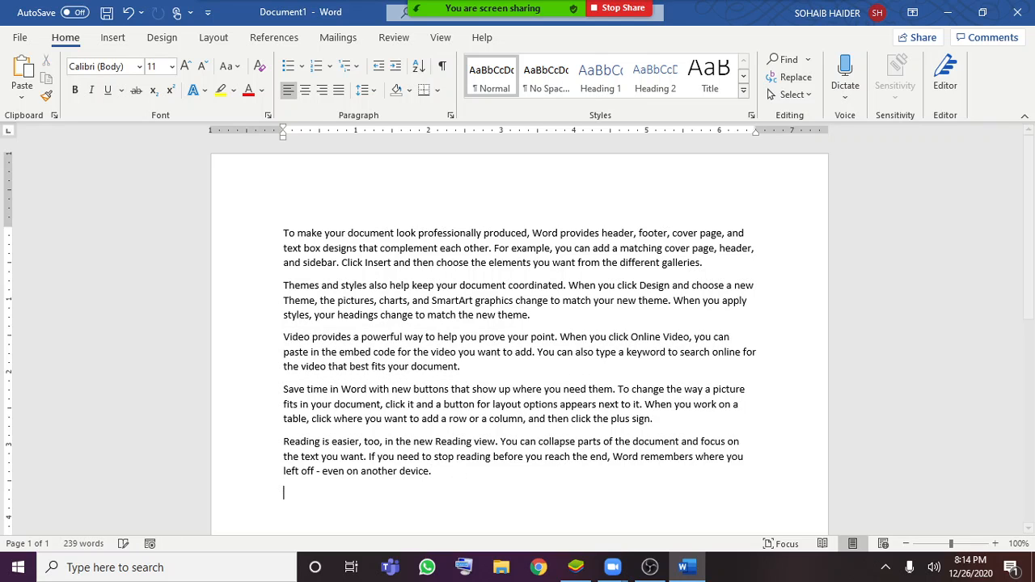
pyautogui.hotkey('ctrl', 'v')
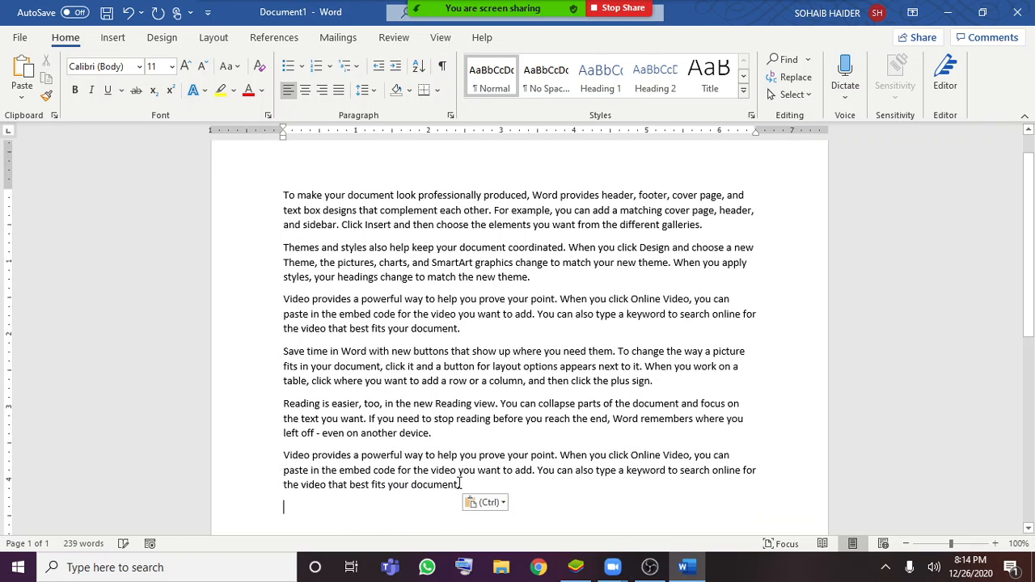
# Point out part of the original "Video provides" paragraph and part of its copy by selecting them, and clear the selection
pyautogui.moveTo(305, 298); pyautogui.dragTo(402, 300)
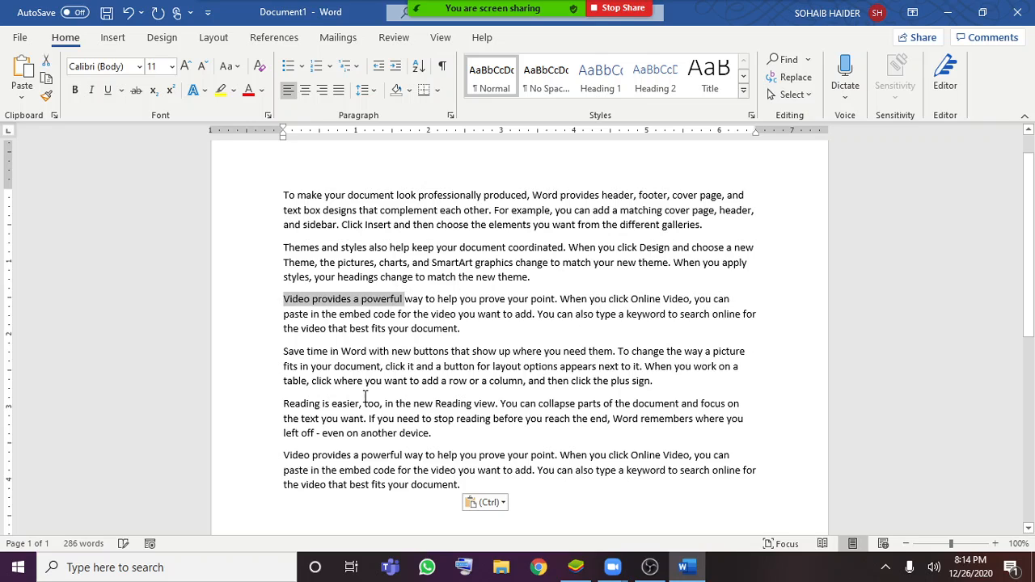
pyautogui.moveTo(322, 470); pyautogui.dragTo(453, 471)
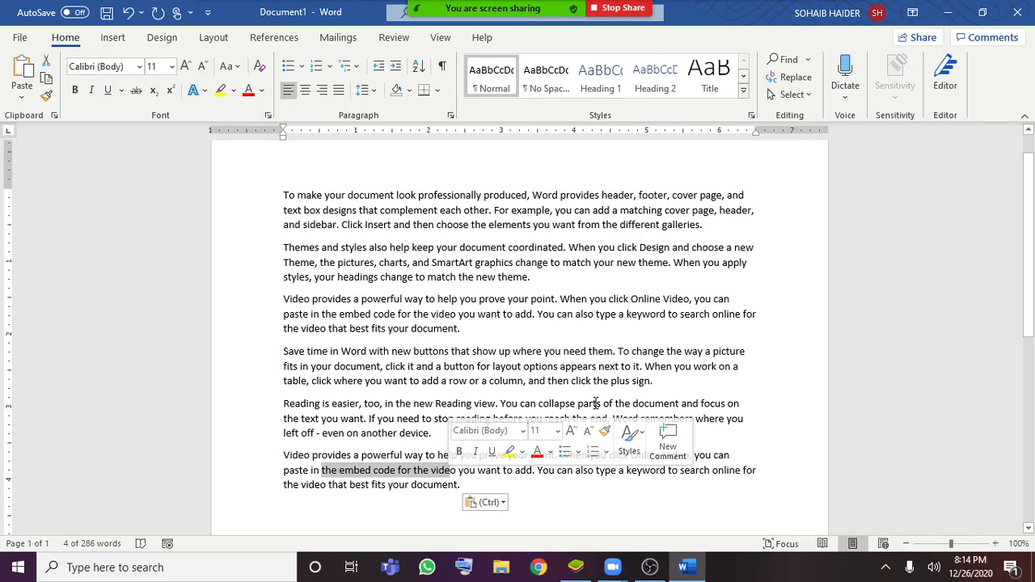
pyautogui.click(570, 368)
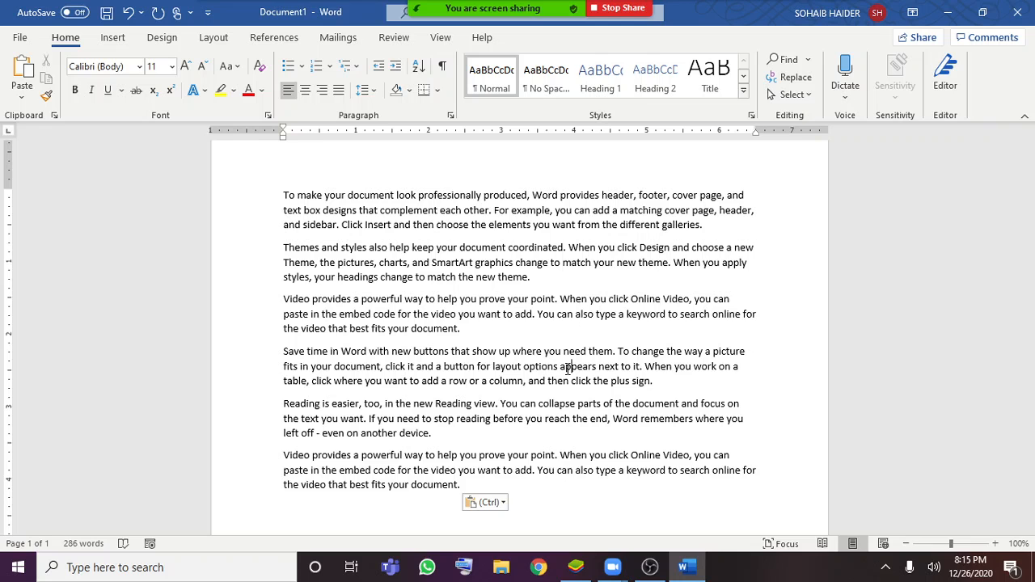
# Paste the "Video provides" item from the Clipboard pane as a separate paragraph after the one beginning "Save time in Word", and close the pane
pyautogui.scroll(1, 35, 208)
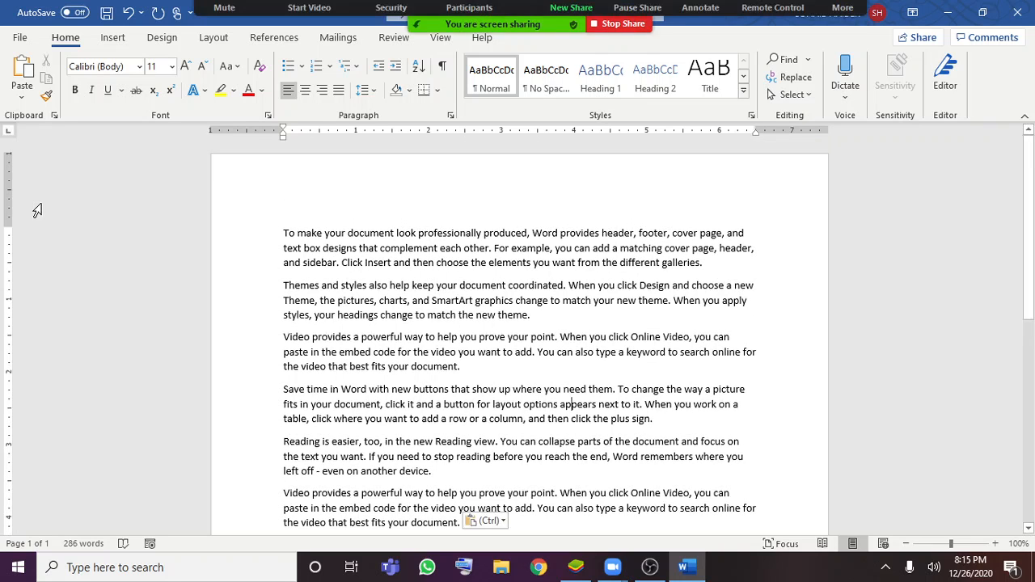
pyautogui.click(53, 116)
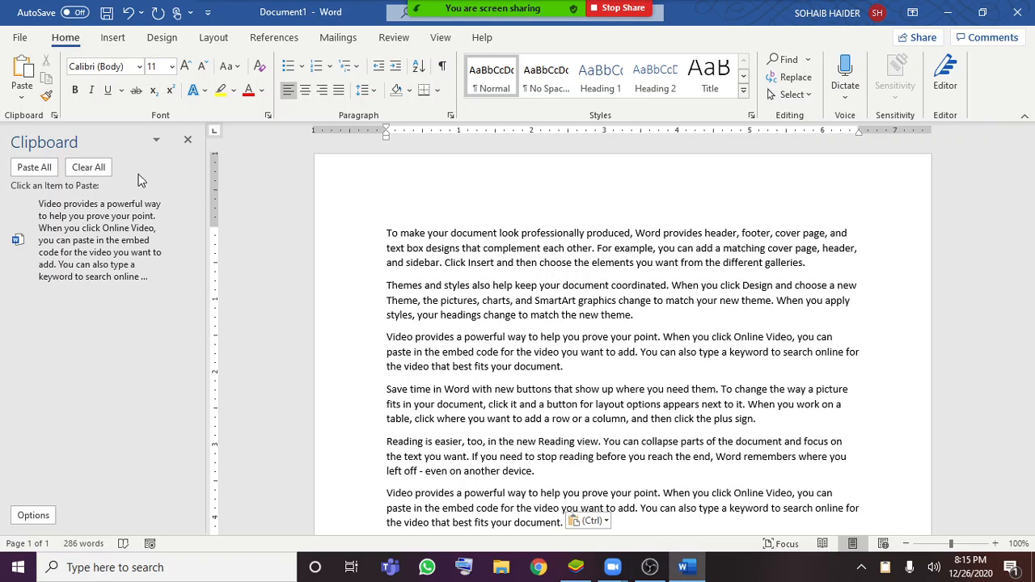
pyautogui.click(158, 140)
pyautogui.click(159, 142)
pyautogui.scroll(-2, 486, 384)
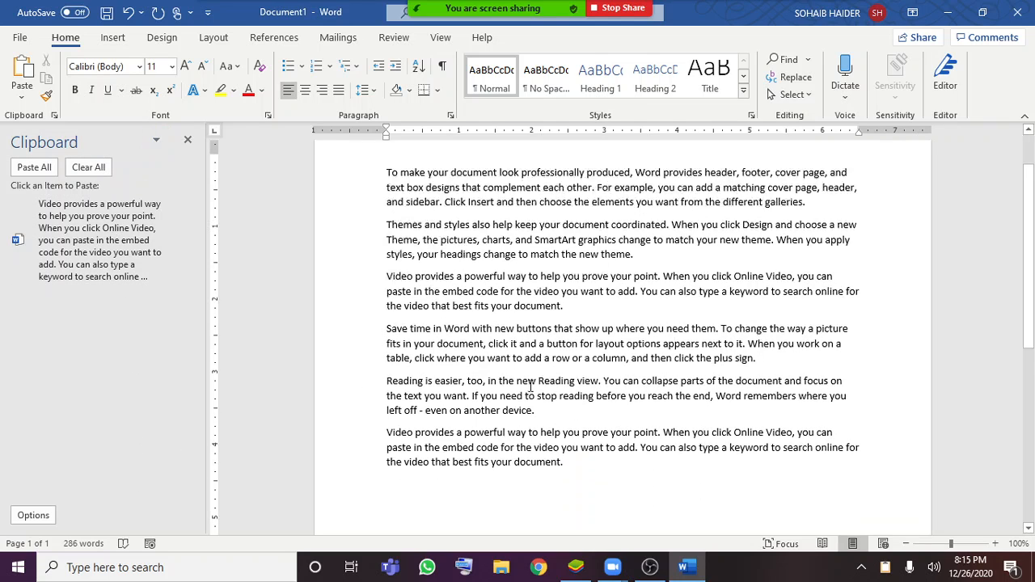
pyautogui.click(768, 349)
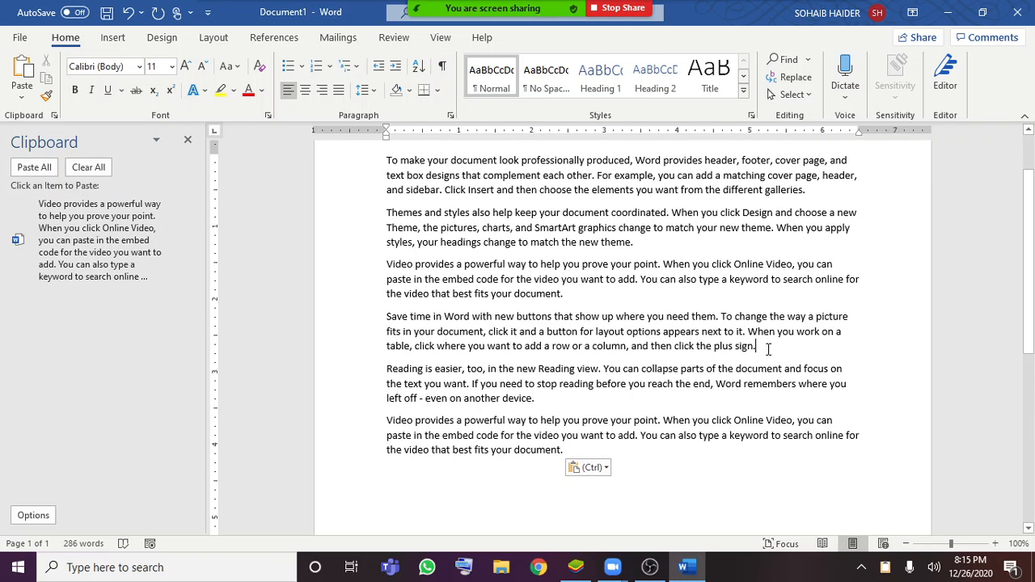
pyautogui.click(68, 245)
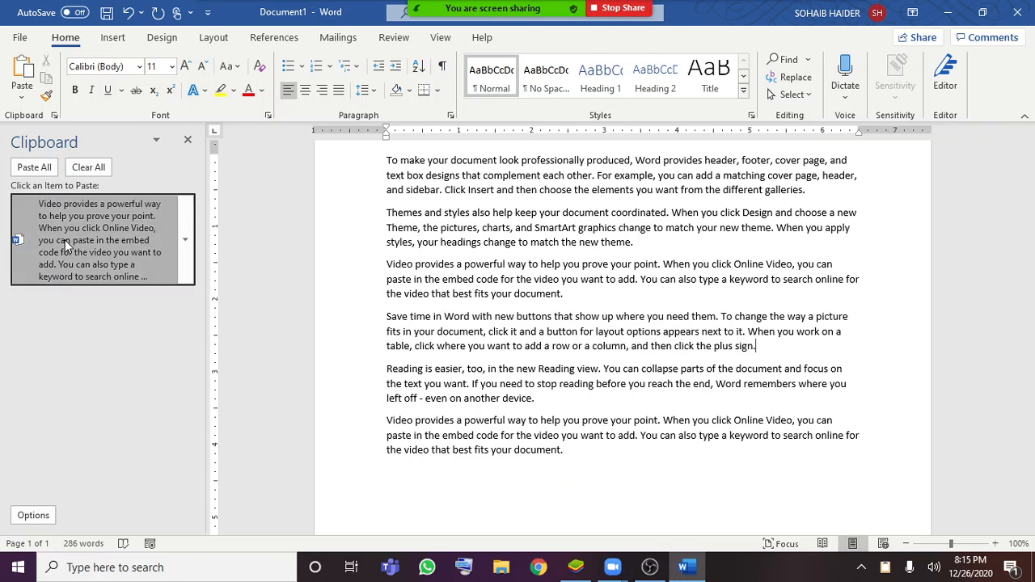
pyautogui.click(759, 347)
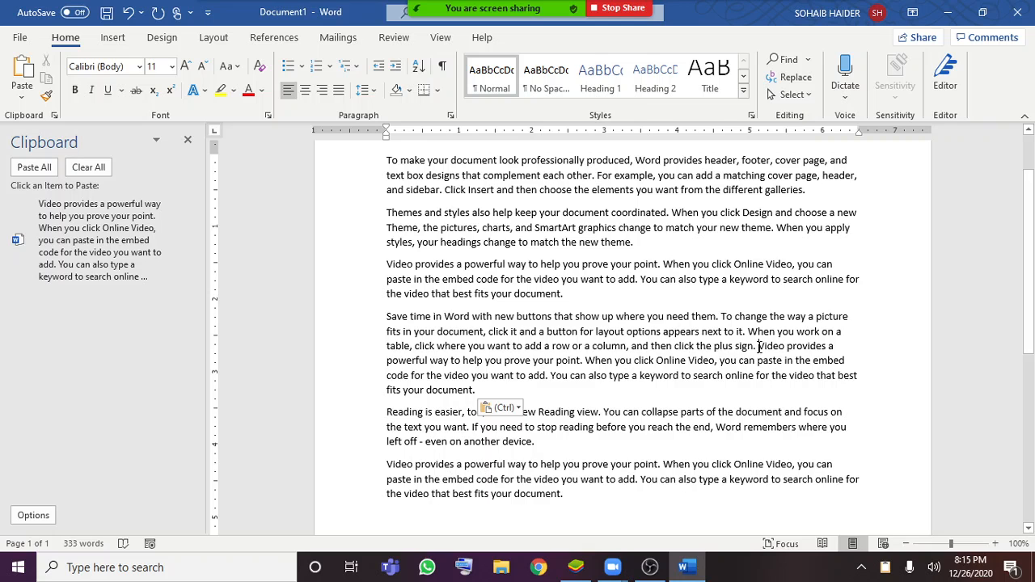
pyautogui.press('Return')
pyautogui.scroll(2, 627, 427)
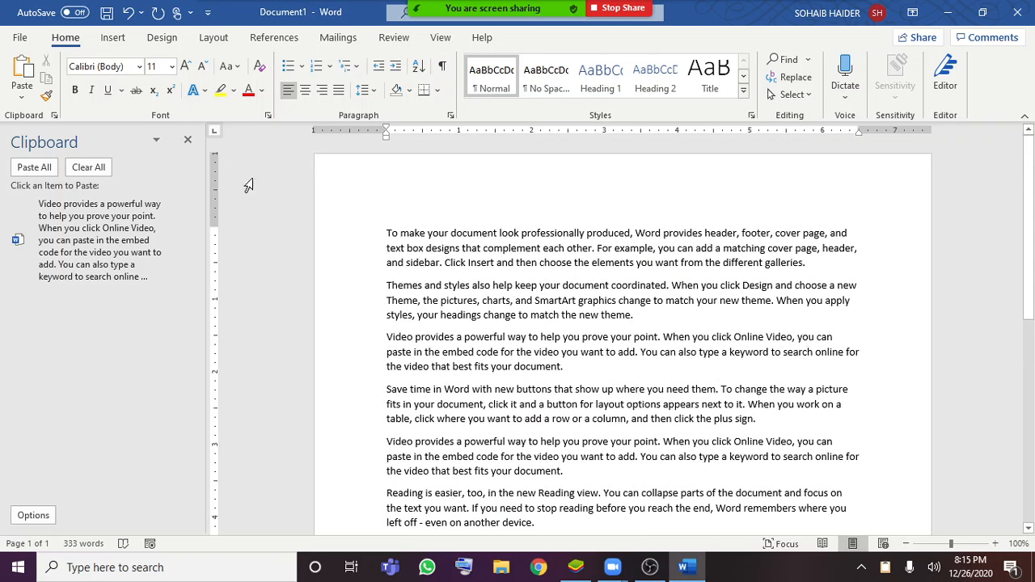
pyautogui.click(188, 140)
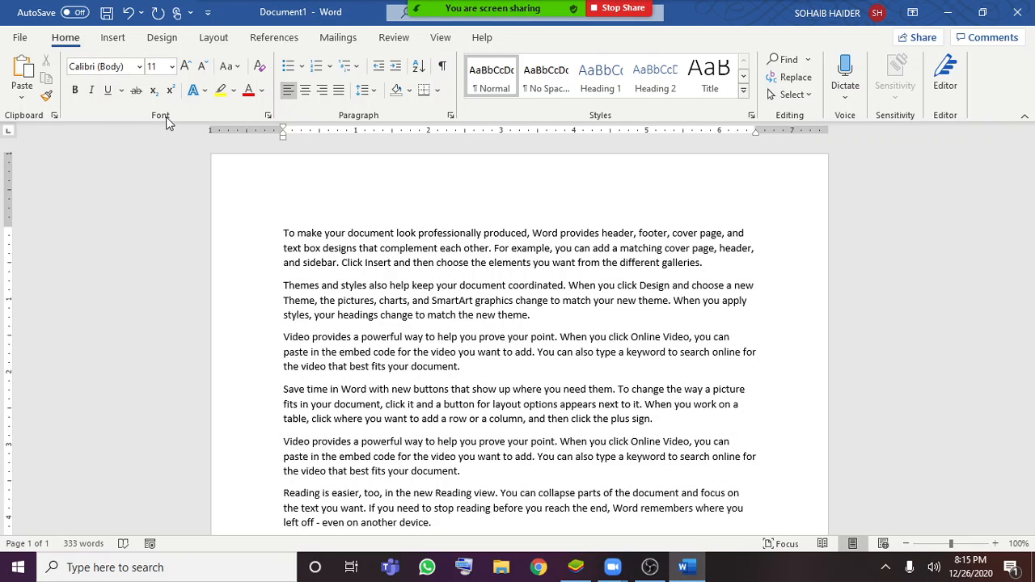
# Change the font of the first paragraph, beginning "To make your document", to Times New Roman
pyautogui.moveTo(267, 233); pyautogui.dragTo(274, 265)
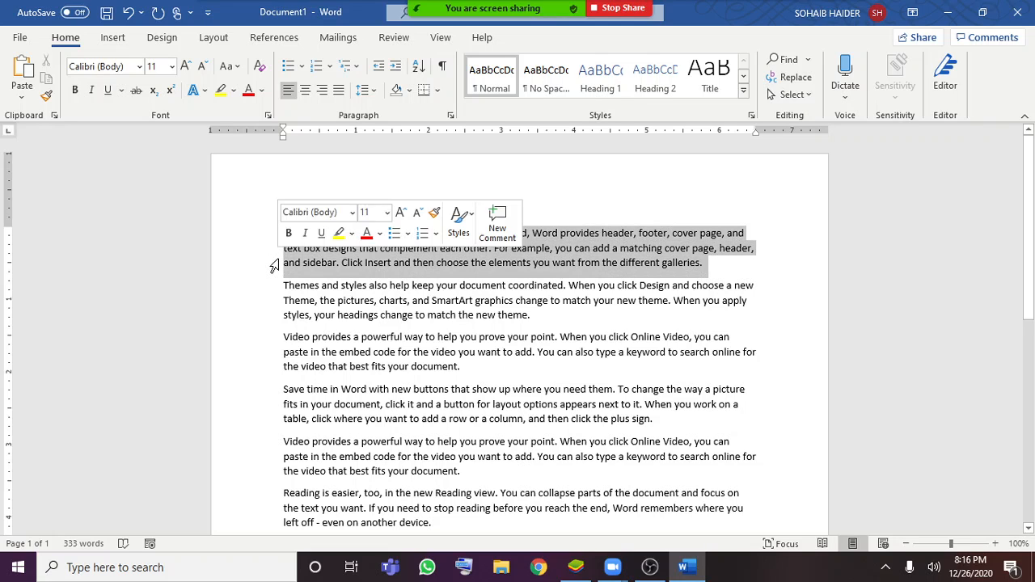
pyautogui.click(129, 65)
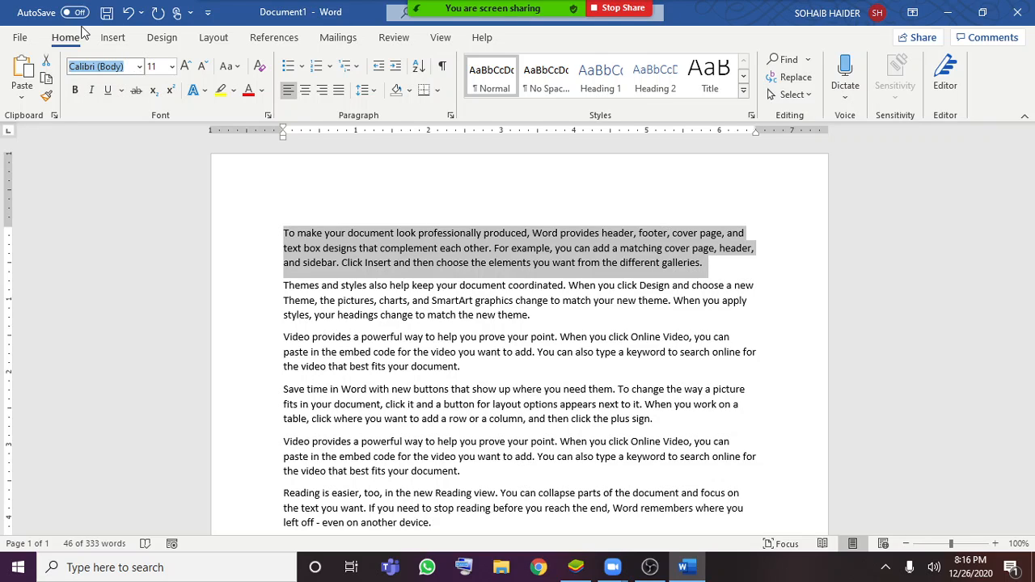
pyautogui.write('Times New Rom')
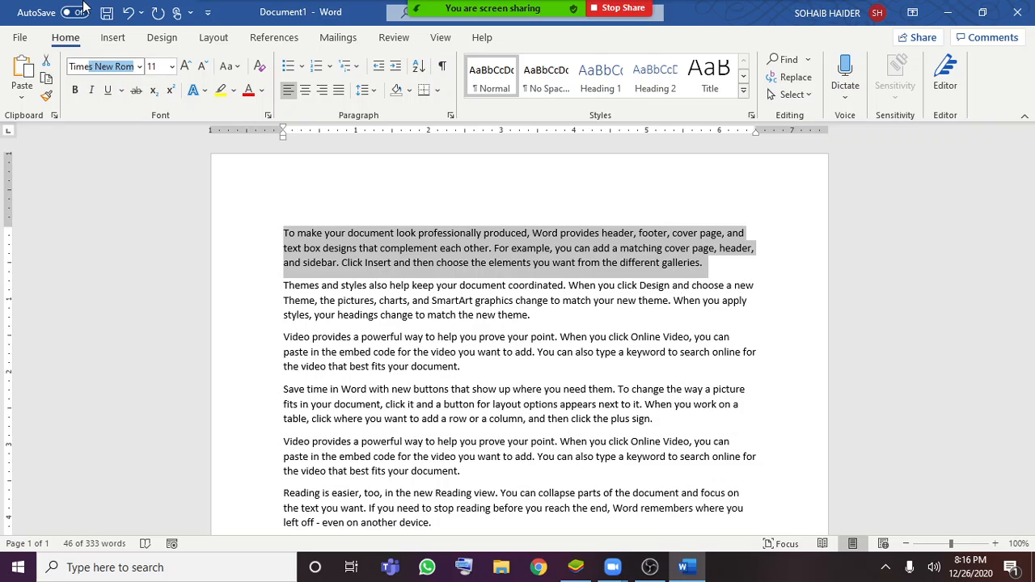
pyautogui.press('Escape')
pyautogui.click(139, 69)
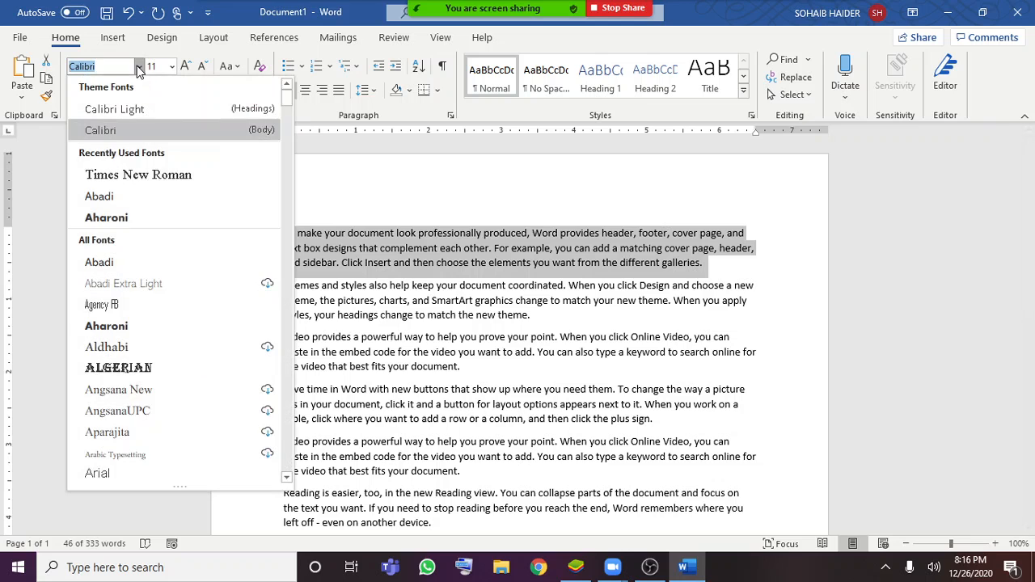
pyautogui.click(153, 184)
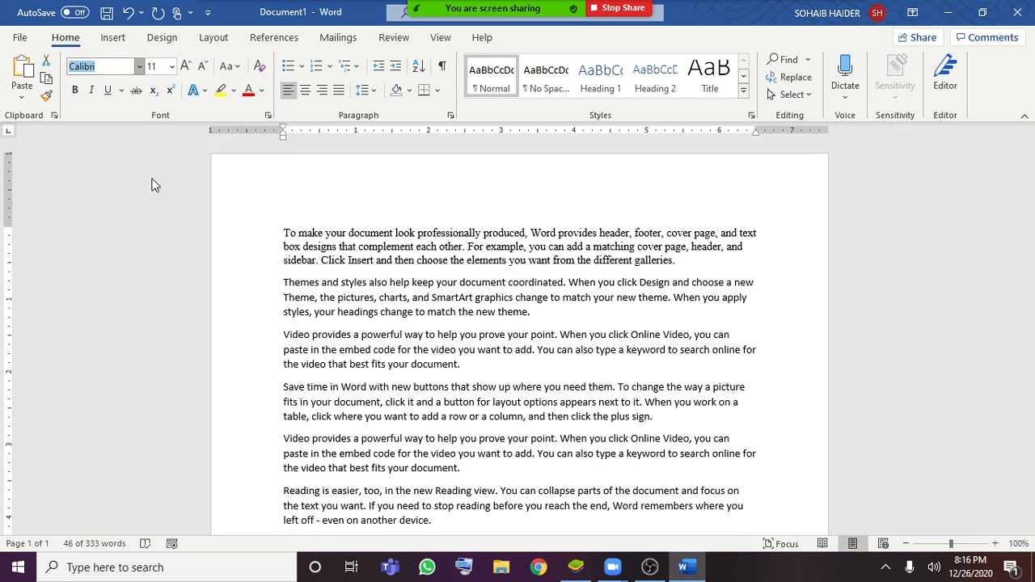
# Set the font size of the whole first paragraph to 14
pyautogui.click(701, 270)
pyautogui.moveTo(701, 269); pyautogui.dragTo(285, 225)
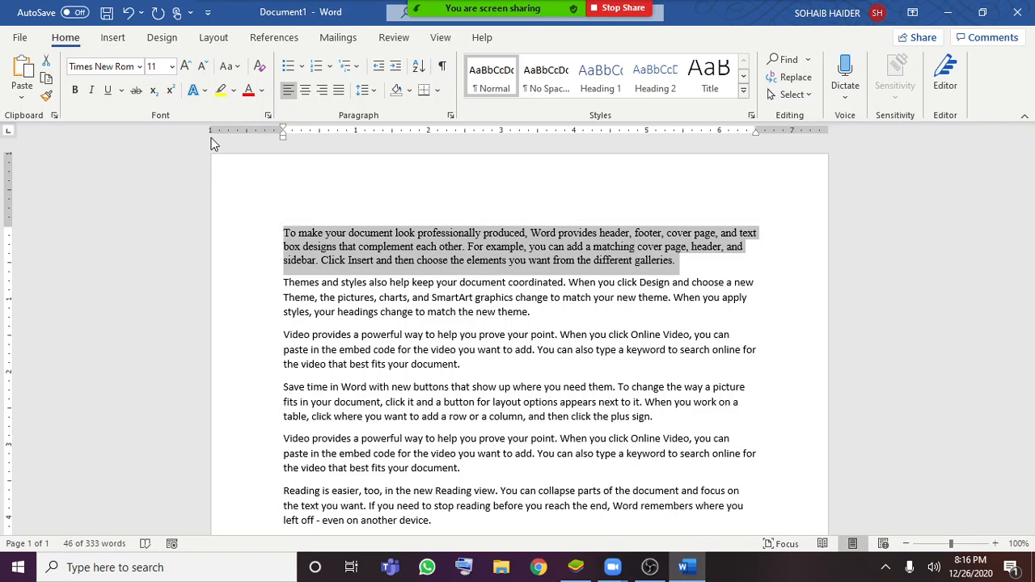
pyautogui.click(173, 68)
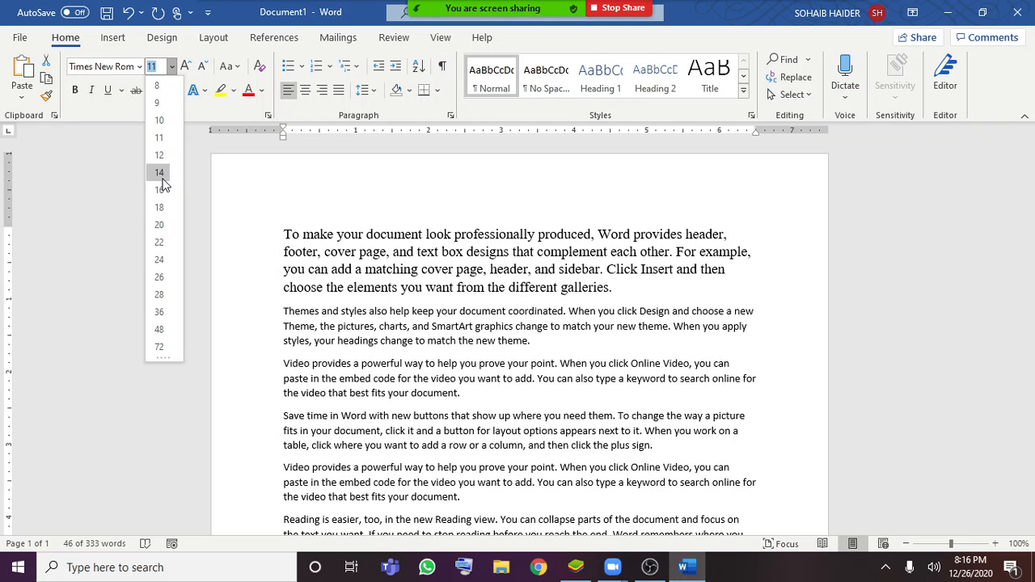
pyautogui.click(166, 176)
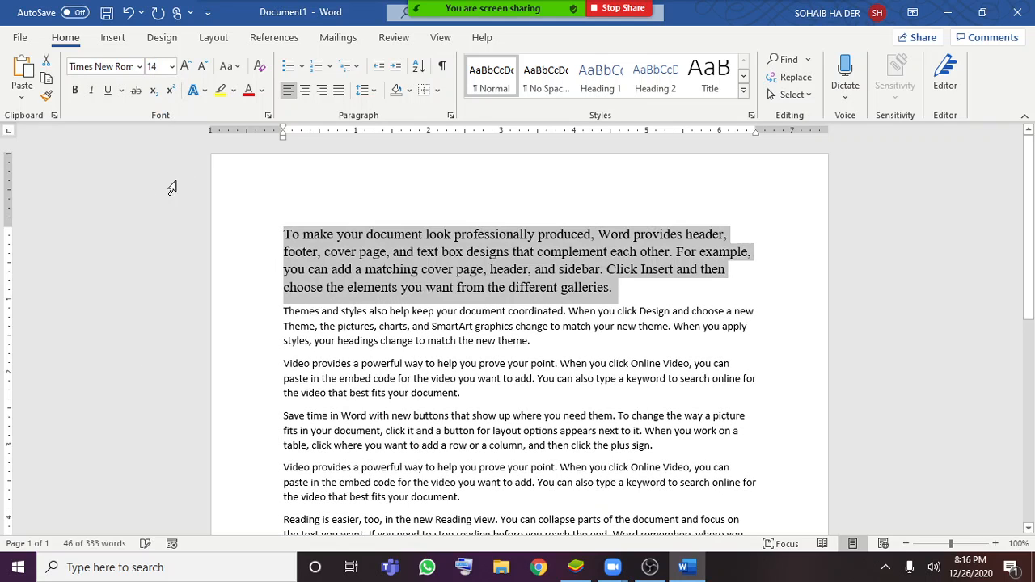
# Make the word "professionally" in the first paragraph bold, and point it out by selecting it again
pyautogui.click(449, 251)
pyautogui.moveTo(537, 235); pyautogui.dragTo(455, 240)
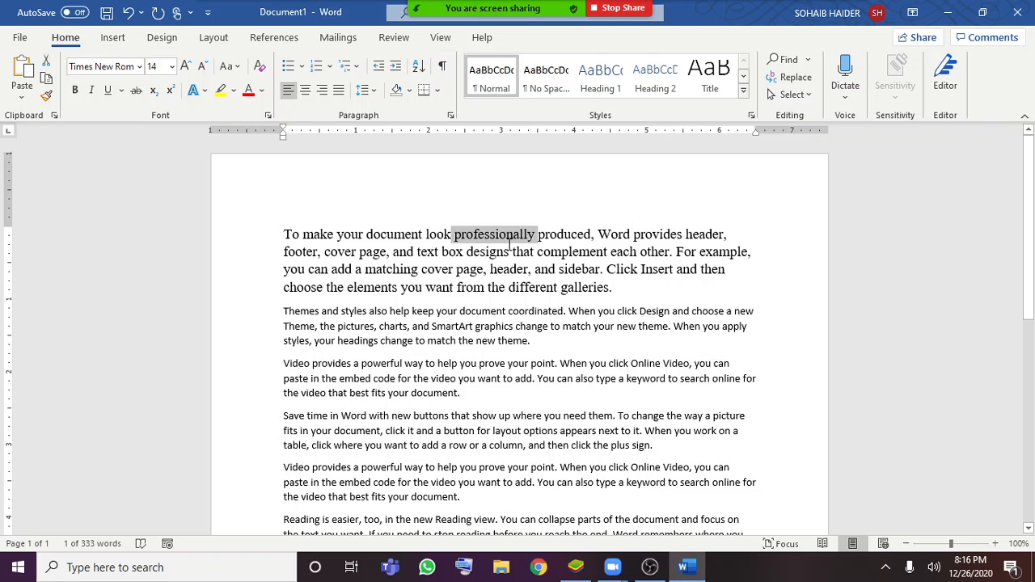
pyautogui.click(76, 94)
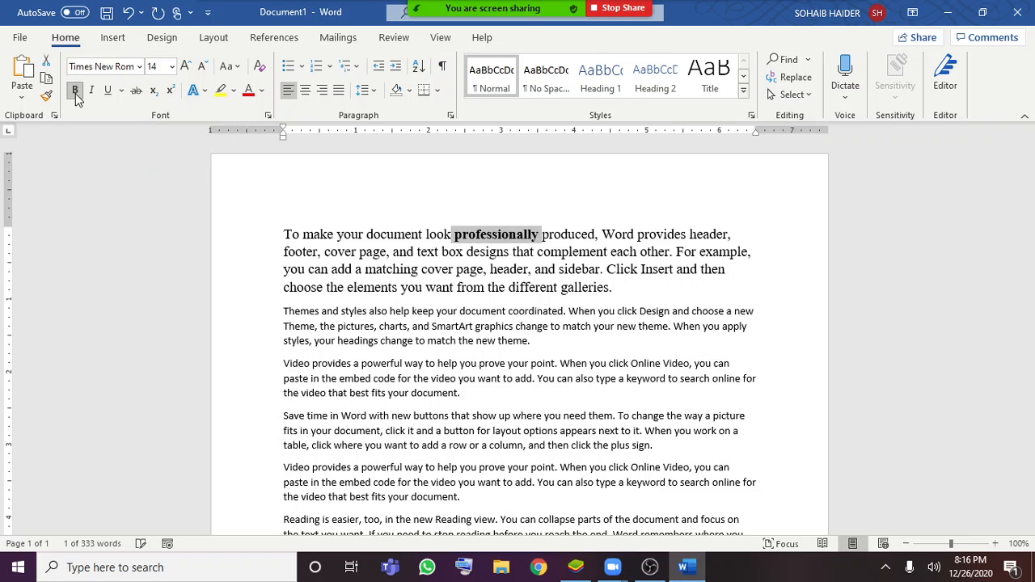
pyautogui.click(530, 270)
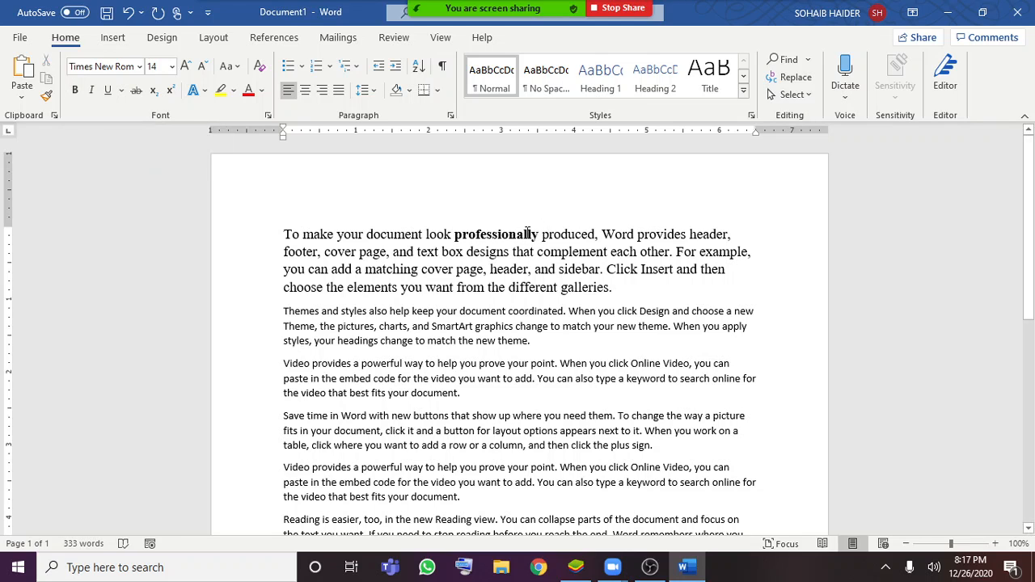
pyautogui.moveTo(537, 234); pyautogui.dragTo(451, 236)
pyautogui.click(423, 278)
# Italicize the word "header" before "and sidebar" in the first paragraph, and clear the selection
pyautogui.moveTo(489, 273); pyautogui.dragTo(529, 273)
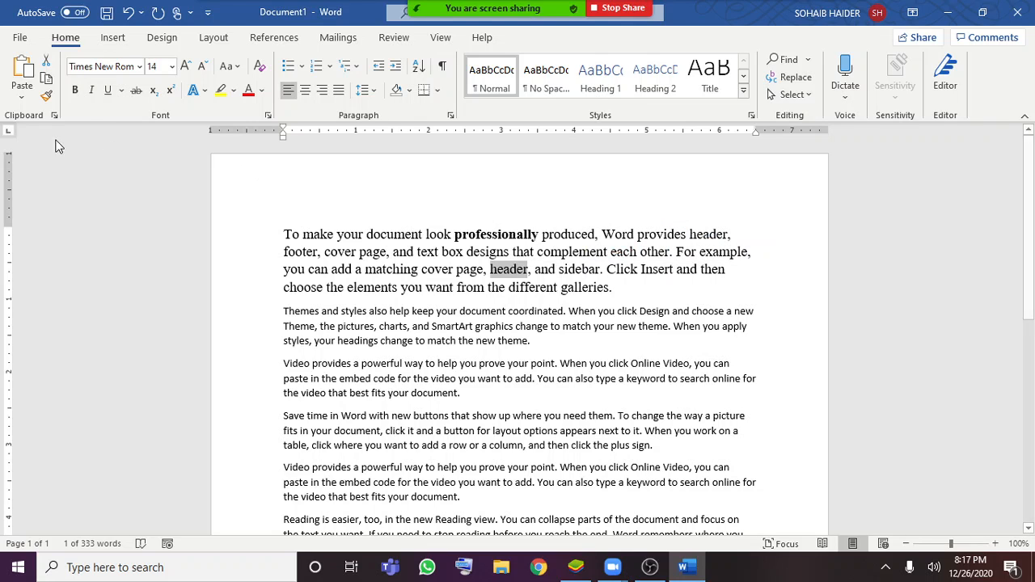
pyautogui.click(92, 91)
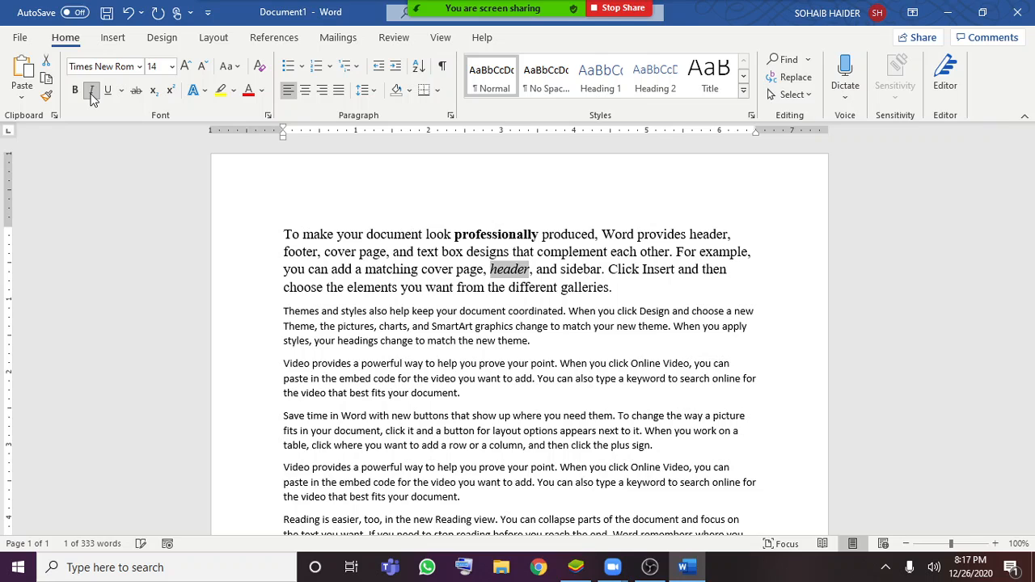
pyautogui.click(584, 287)
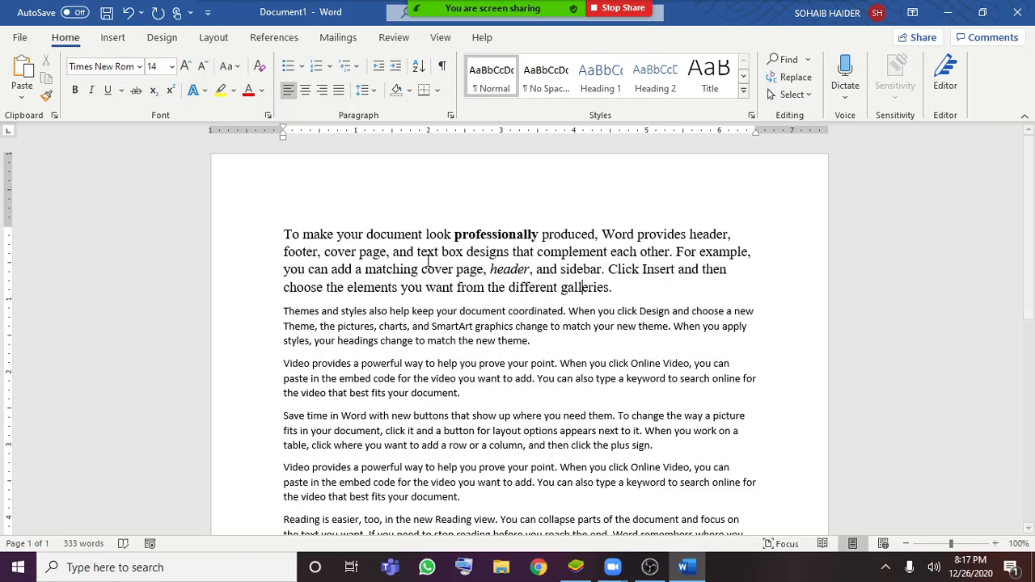
# Try a plain underline and a wavy underline on the whole first paragraph, and remove the underlining
pyautogui.moveTo(285, 289); pyautogui.dragTo(440, 288)
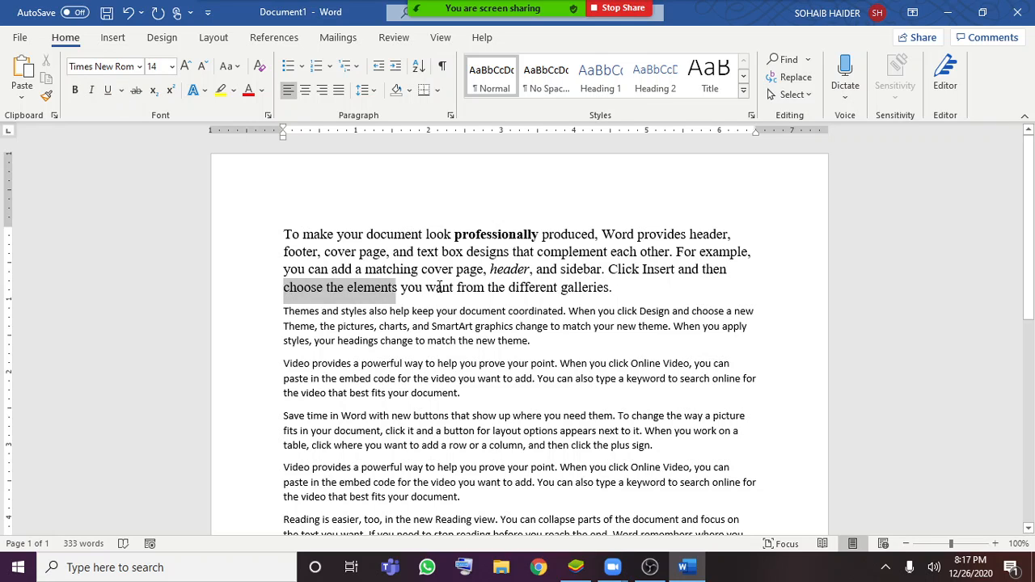
pyautogui.click(453, 287)
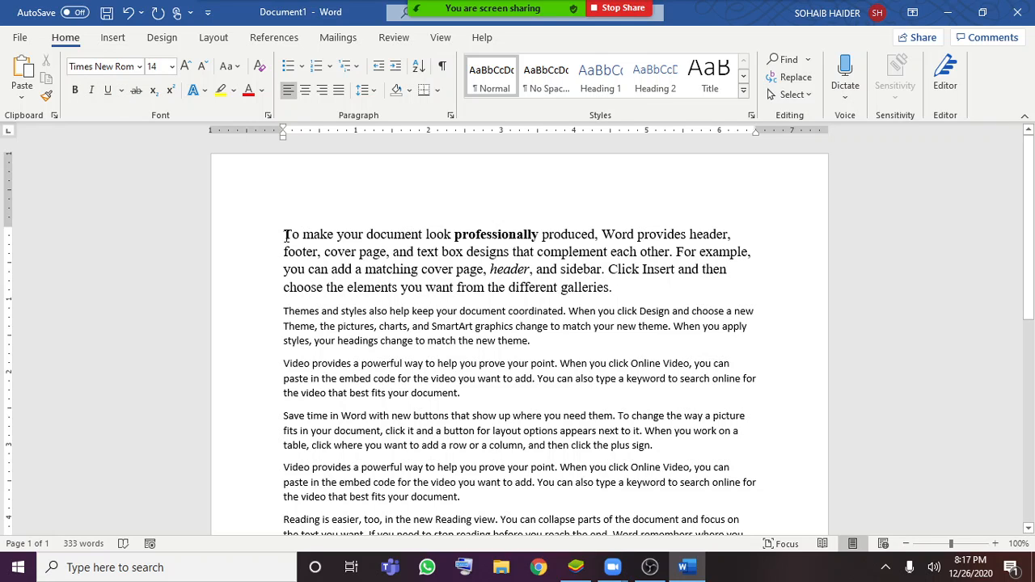
pyautogui.moveTo(285, 235); pyautogui.dragTo(628, 294)
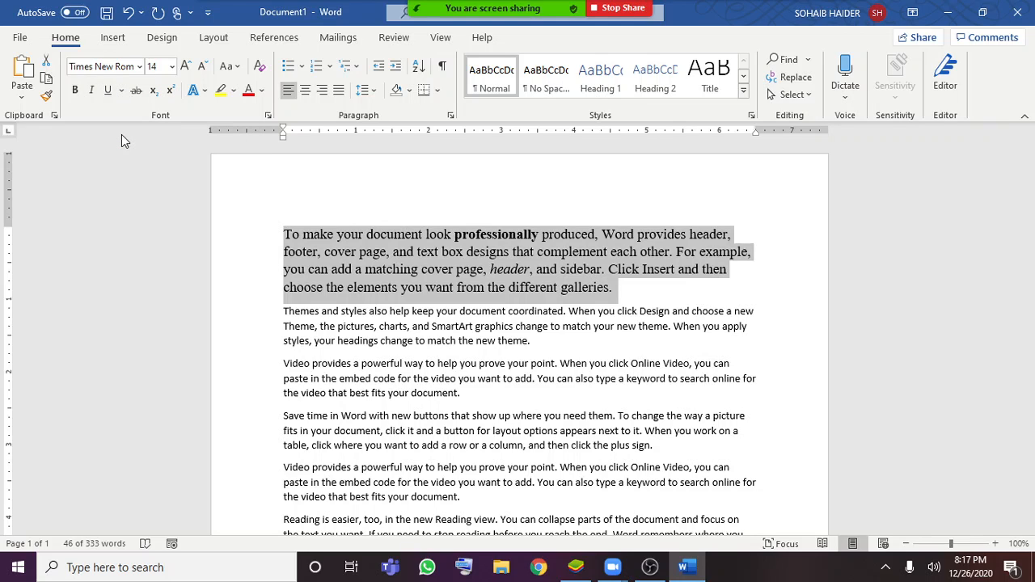
pyautogui.hotkey('ctrl', 'u')
pyautogui.hotkey('ctrl', 'u')
pyautogui.click(122, 94)
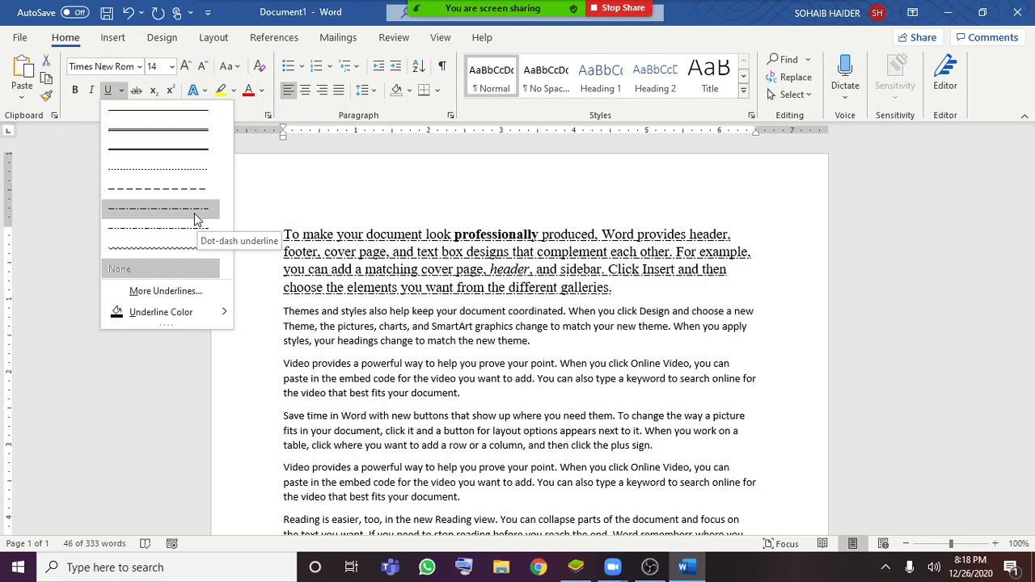
pyautogui.click(154, 245)
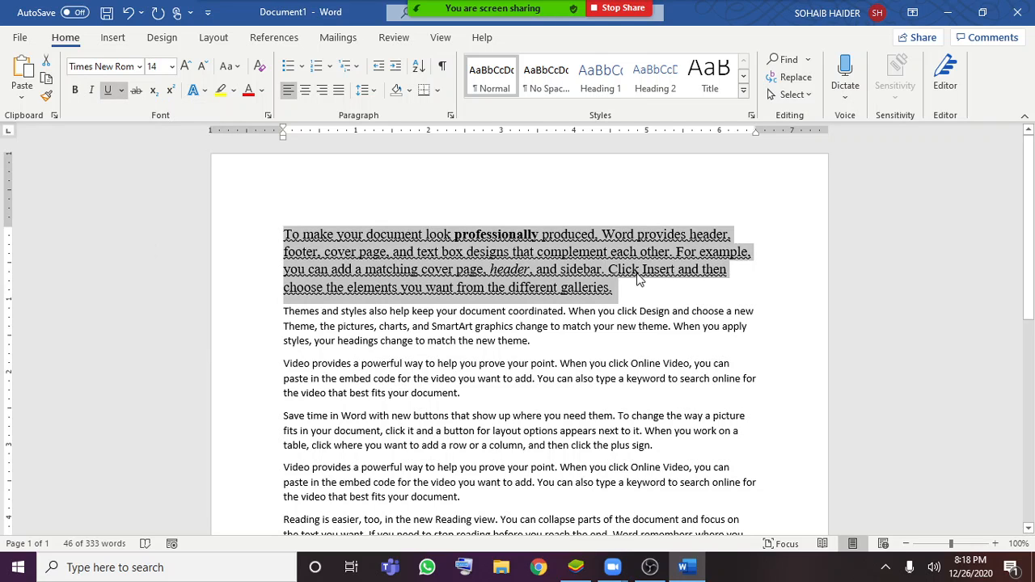
pyautogui.hotkey('ctrl', 'u')
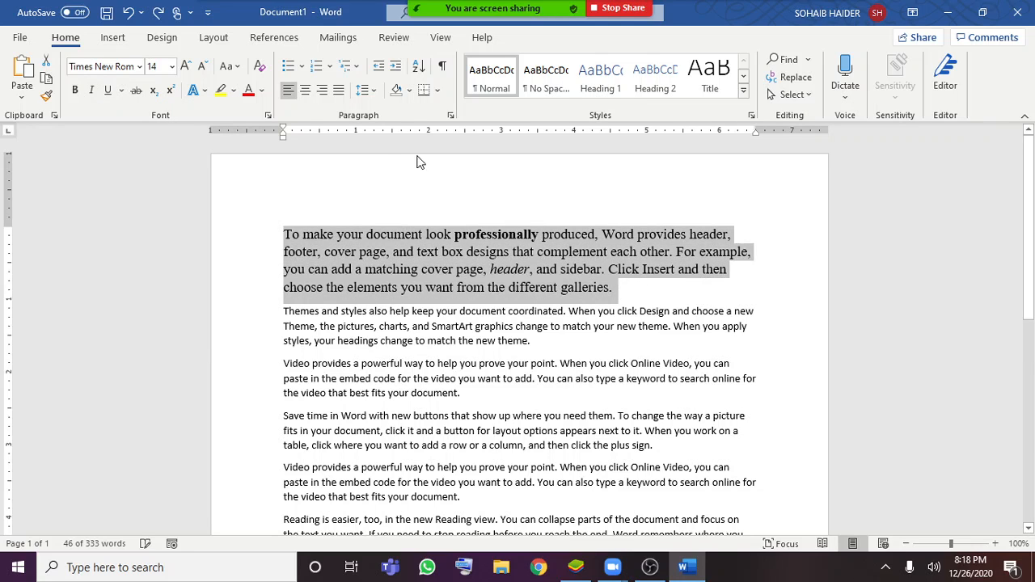
# Shrink the first paragraph's font one step to 12, and grow it back to 14
pyautogui.click(203, 67)
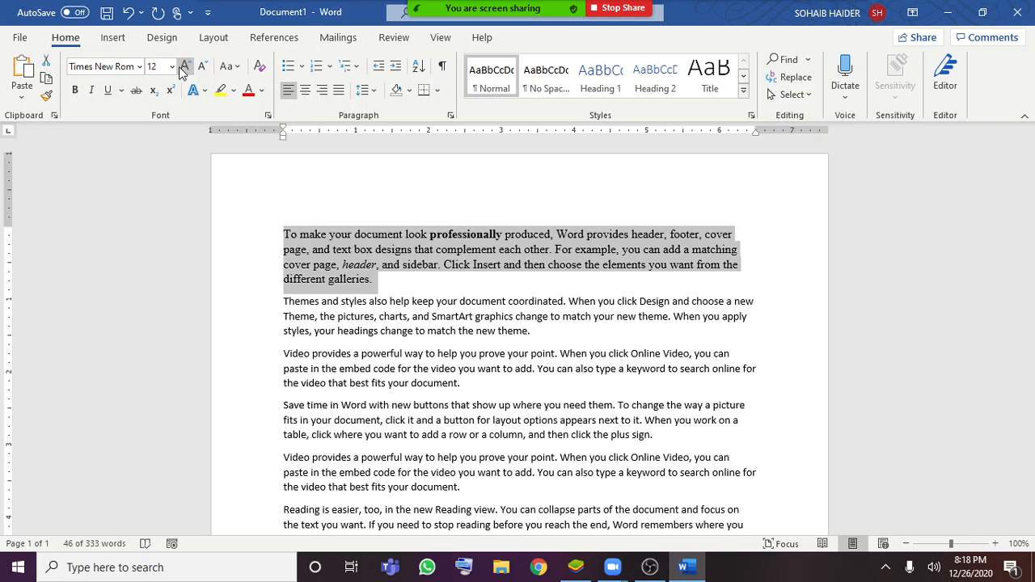
pyautogui.click(181, 70)
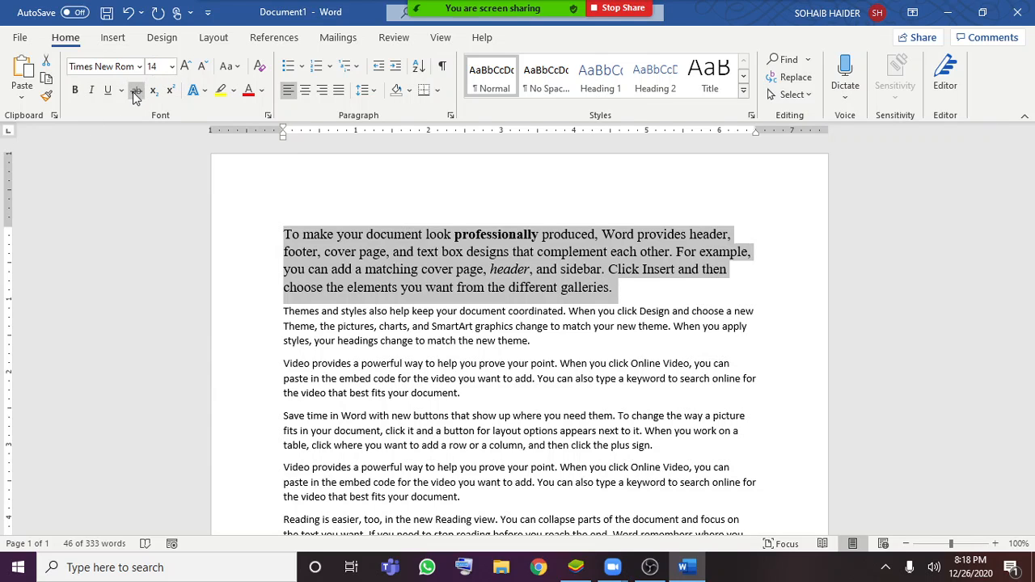
# Try strikethrough on the first paragraph, undo the accidental text move and the strikethrough, and clear the selection
pyautogui.click(134, 92)
pyautogui.click(767, 281)
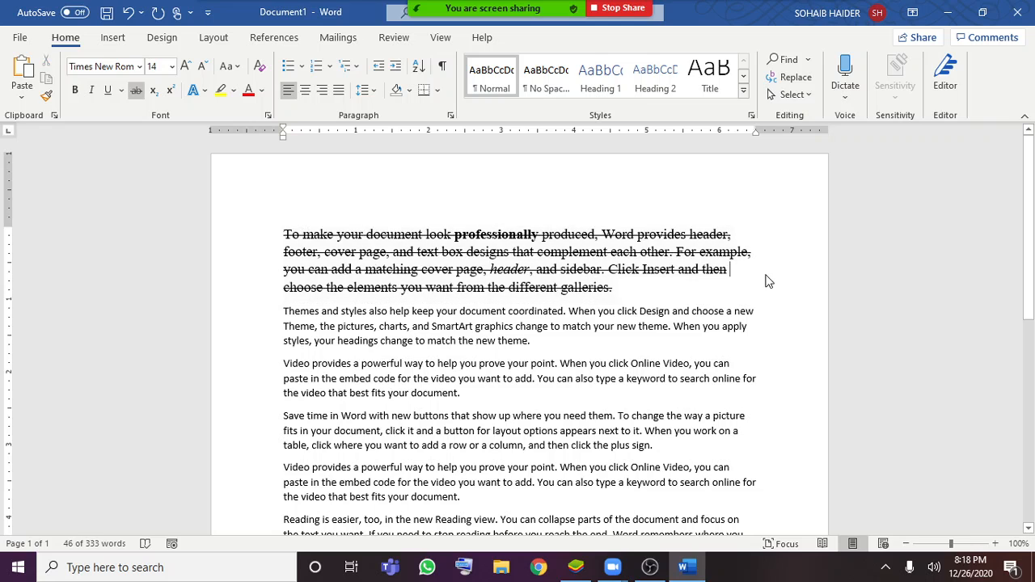
pyautogui.moveTo(259, 236); pyautogui.dragTo(280, 287)
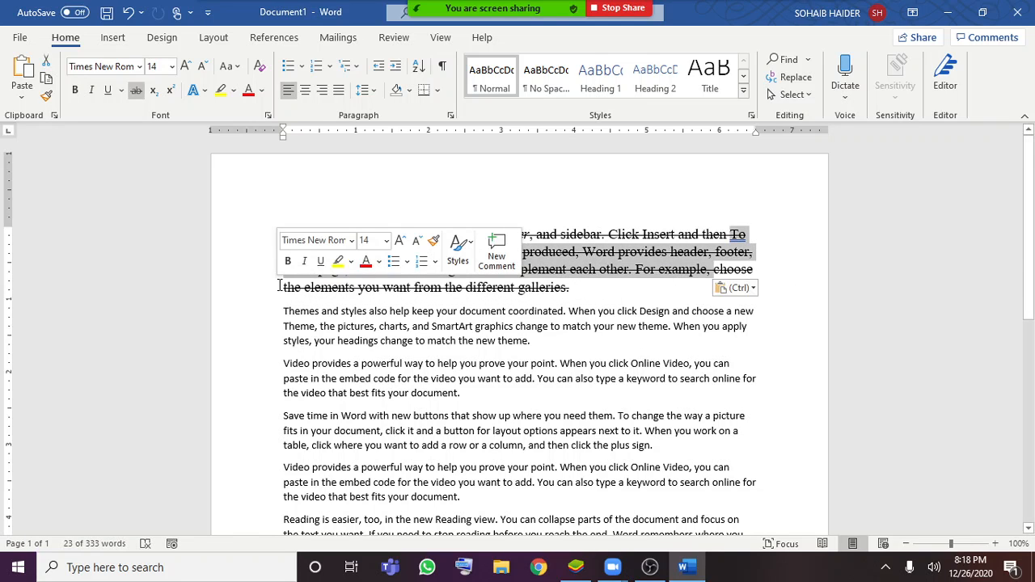
pyautogui.hotkey('ctrl', 'z')
pyautogui.click(644, 298)
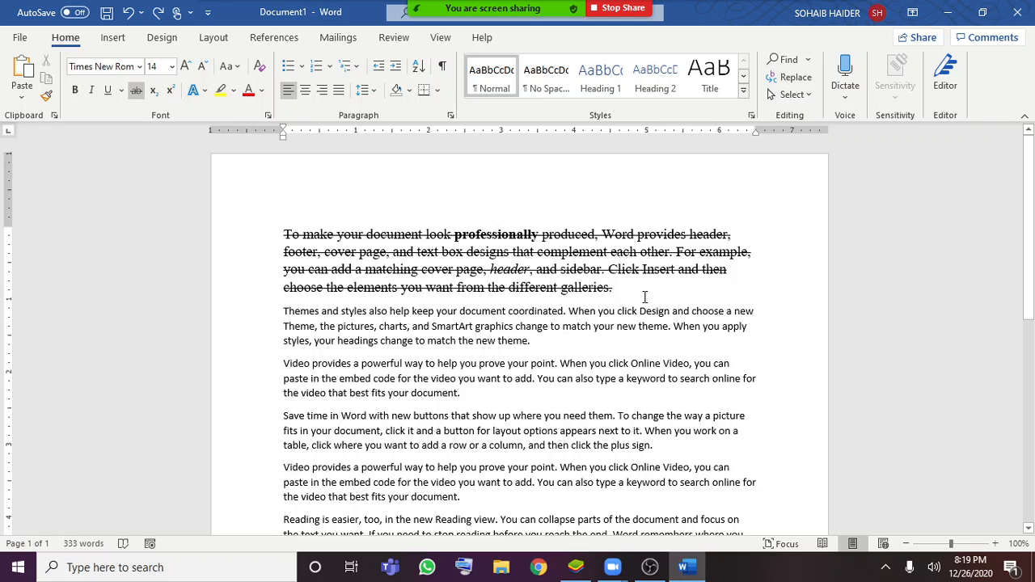
pyautogui.hotkey('ctrl', 'z')
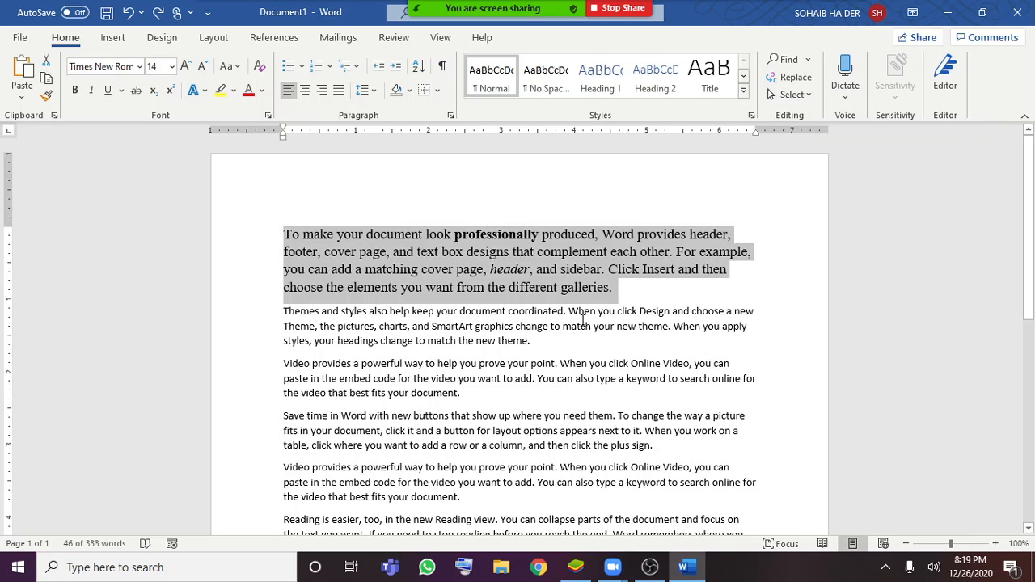
pyautogui.click(540, 269)
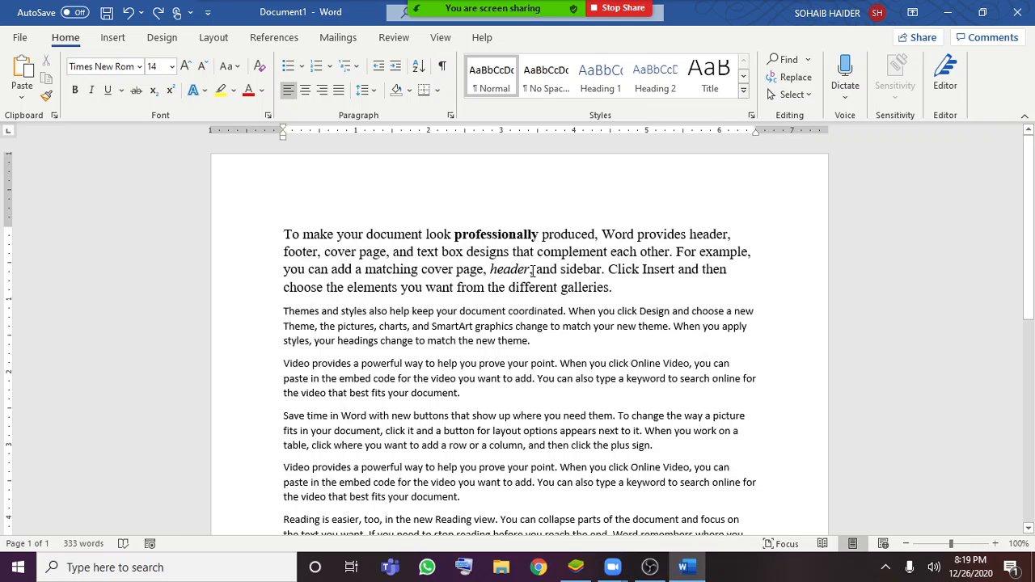
# Strike through the italic word "header" in the first paragraph and clear the selection
pyautogui.click(530, 271)
pyautogui.moveTo(533, 271); pyautogui.dragTo(490, 270)
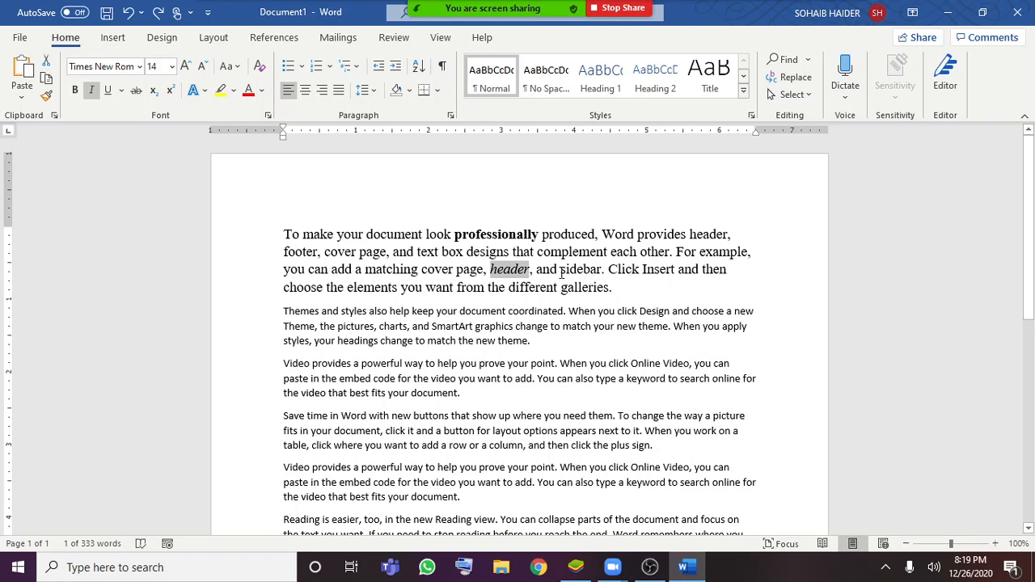
pyautogui.click(137, 91)
pyautogui.click(640, 310)
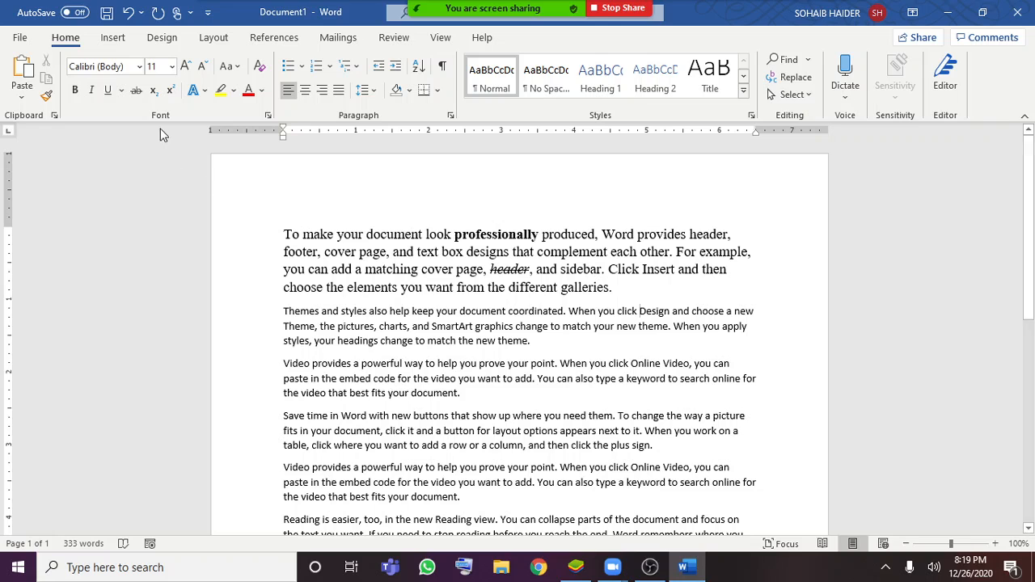
# Add a new line below the first paragraph containing the text "H2+o2=h2o"
pyautogui.click(638, 298)
pyautogui.press('Return')
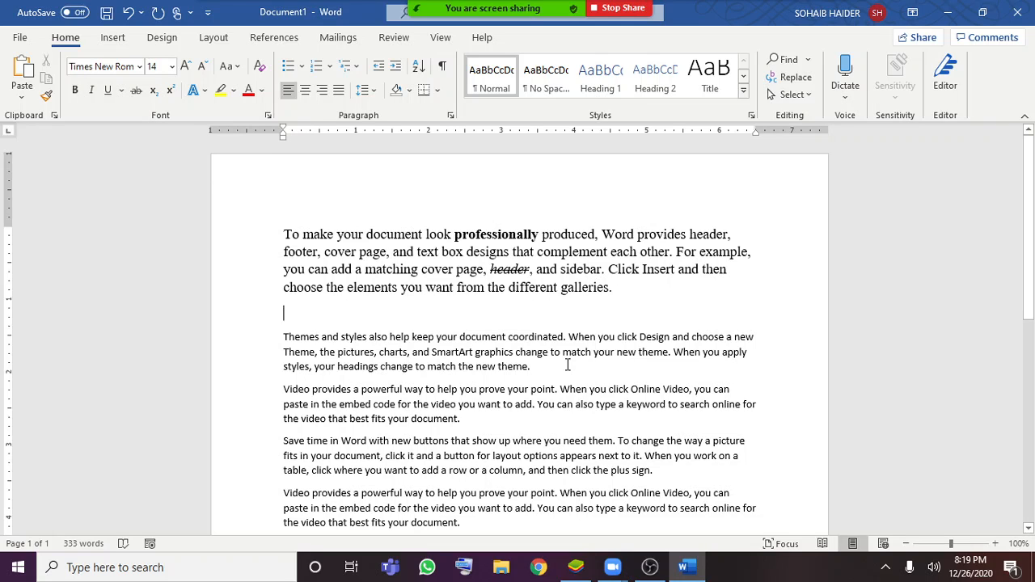
pyautogui.write('A')
pyautogui.press('BackSpace')
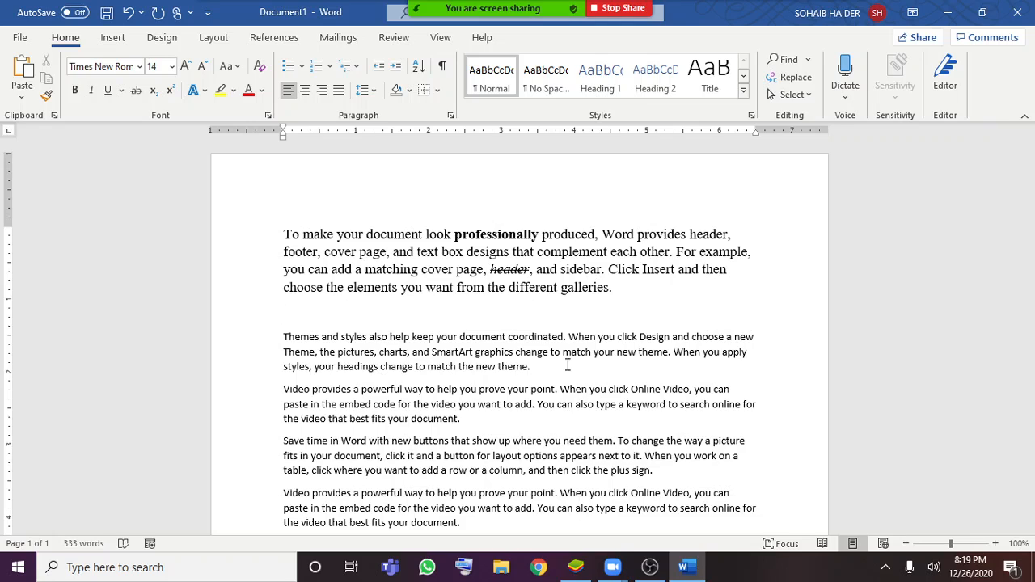
pyautogui.write('H2+o2=h2o')
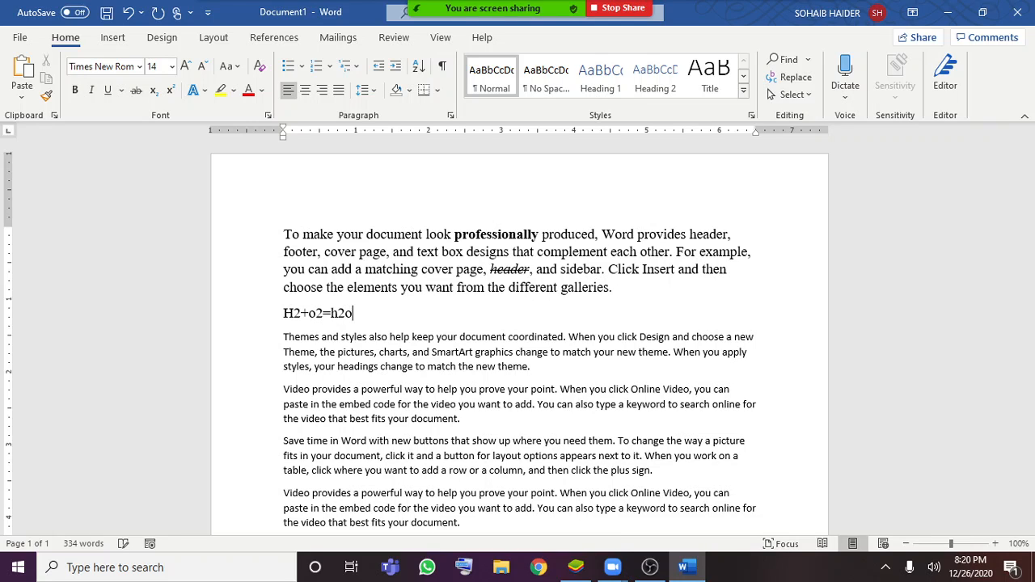
# Capitalize both letters "o" in the chemical equation so it reads "H2+O2=h2O"
pyautogui.press('Left')
pyautogui.press('Left')
pyautogui.press('Left')
pyautogui.press('Left')
pyautogui.press('Left')
pyautogui.press('BackSpace')
pyautogui.write('O')
pyautogui.press('End')
pyautogui.press('BackSpace')
pyautogui.write('O')
# Insert a leading 2 and capitalize the remaining "h" so the equation reads "2H2+O2=H2O"
pyautogui.press('Left')
pyautogui.press('Left')
pyautogui.press('Left')
pyautogui.press('Left')
pyautogui.press('Left')
pyautogui.press('Left')
pyautogui.press('Left')
pyautogui.press('Left')
pyautogui.press('Left')
pyautogui.write('2')
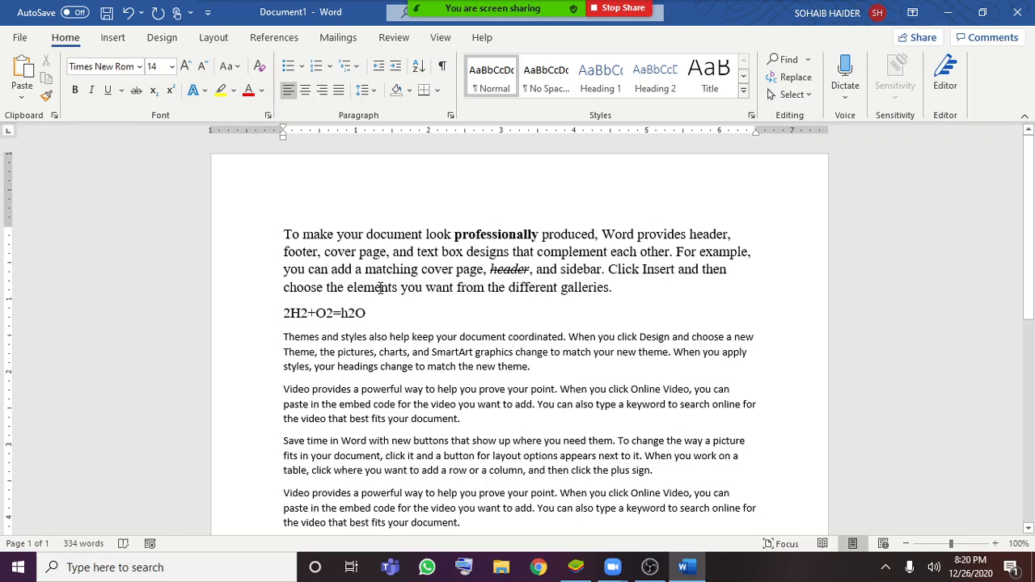
pyautogui.click(348, 316)
pyautogui.press('BackSpace')
pyautogui.write('H')
# Format the 2 after each H and after the O in the chemical equation as subscript, and clear the selection
pyautogui.moveTo(308, 317); pyautogui.dragTo(300, 316)
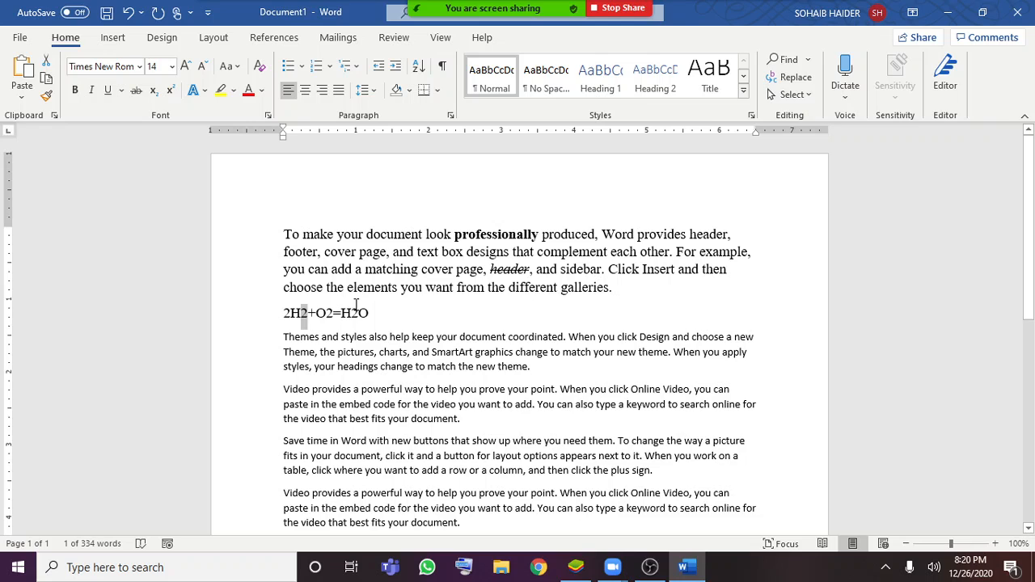
pyautogui.click(153, 90)
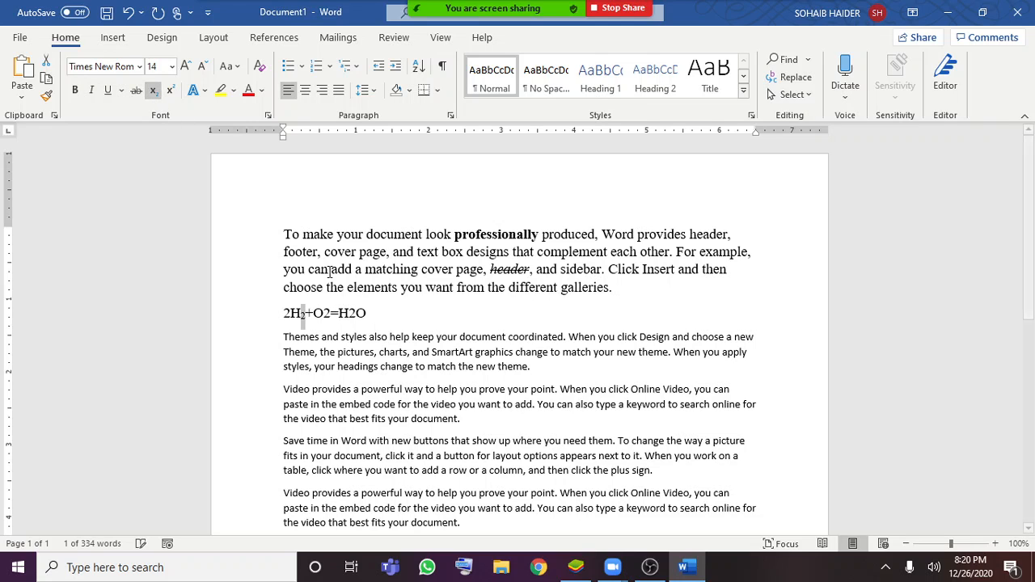
pyautogui.moveTo(331, 316); pyautogui.dragTo(325, 315)
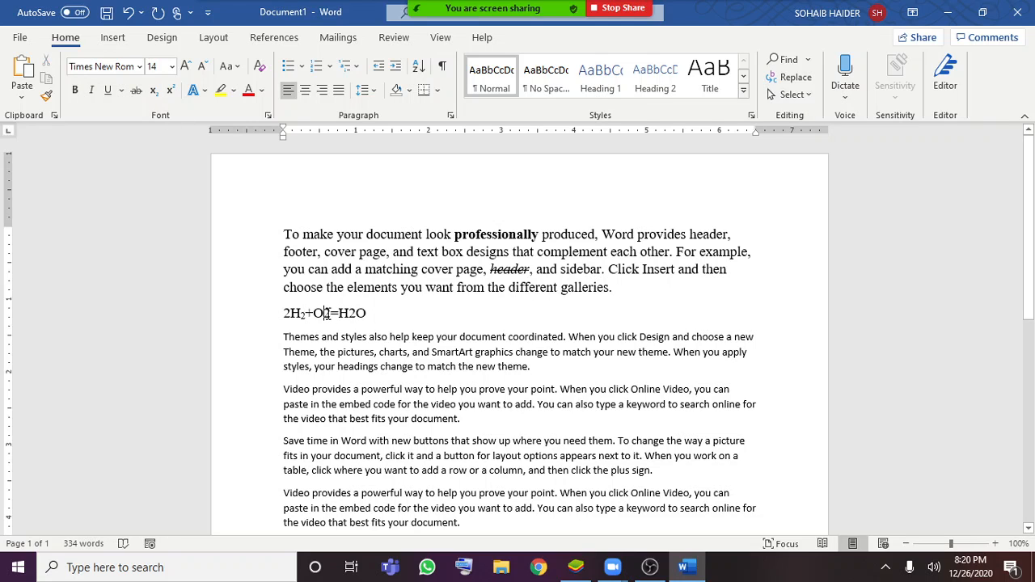
pyautogui.click(153, 89)
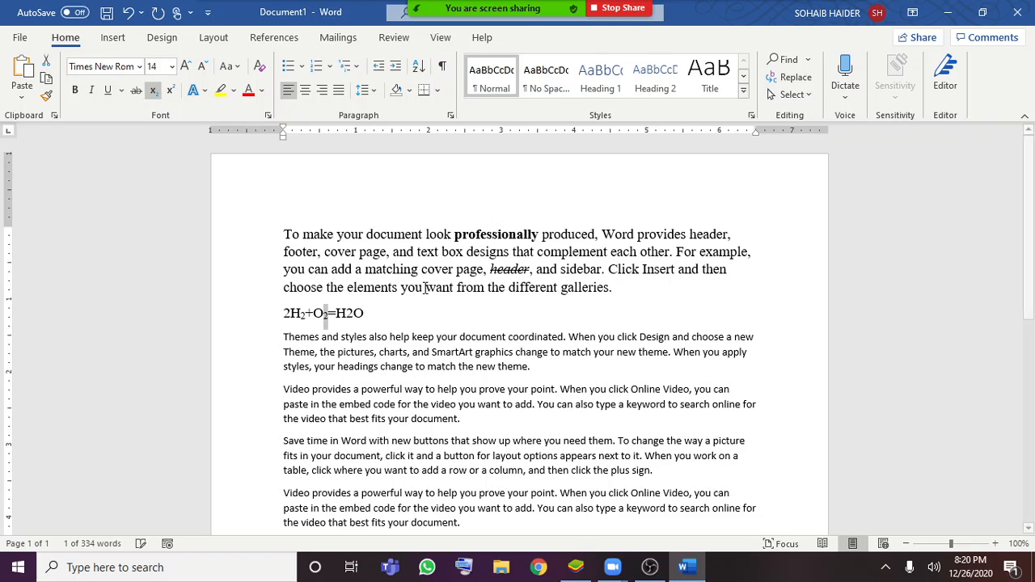
pyautogui.moveTo(353, 315); pyautogui.dragTo(345, 316)
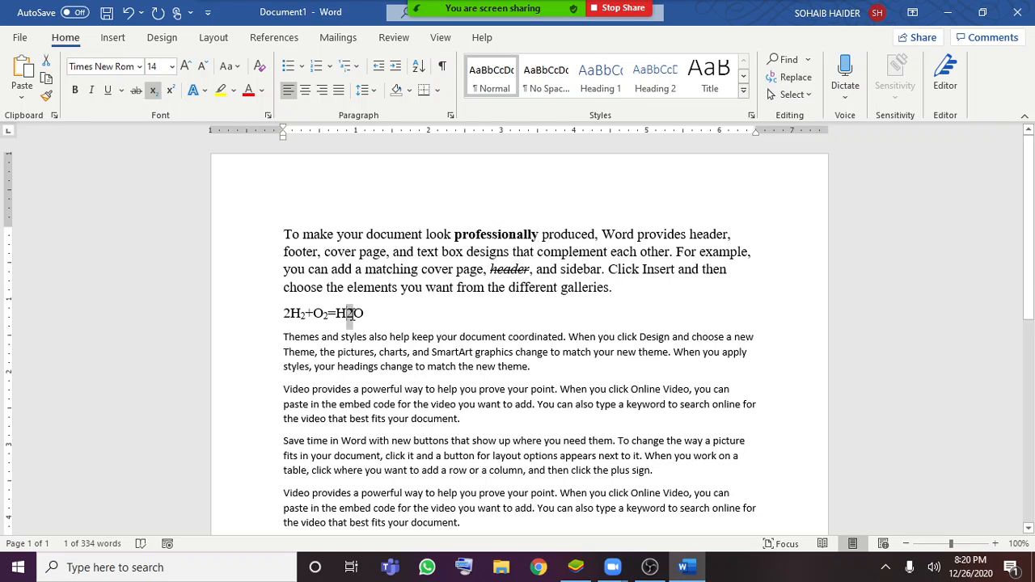
pyautogui.click(154, 91)
pyautogui.click(394, 307)
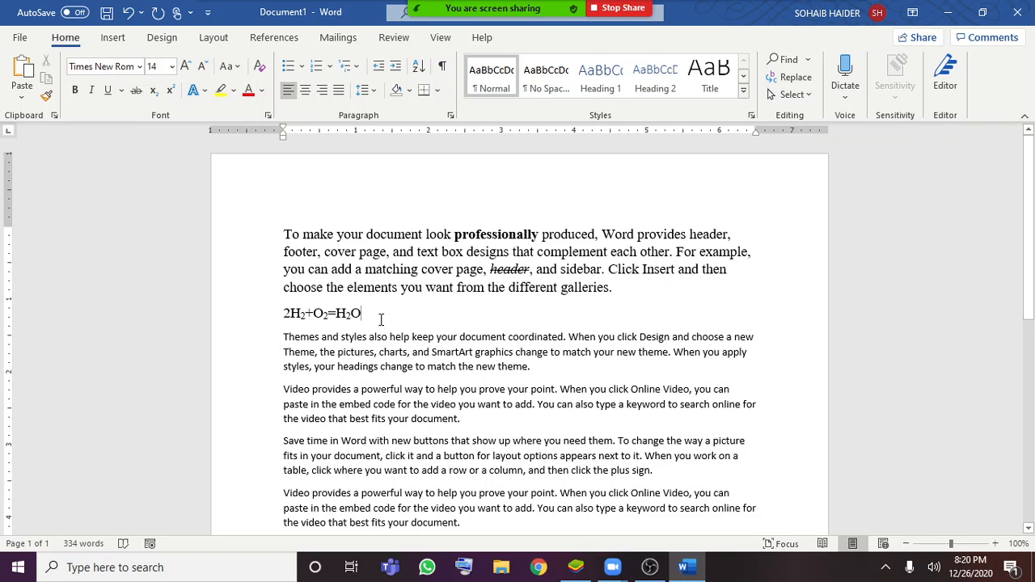
# Add a new line below the chemical equation with the formula "(a+b)2=a2+b2+2ab"
pyautogui.press('Return')
pyautogui.write('(')
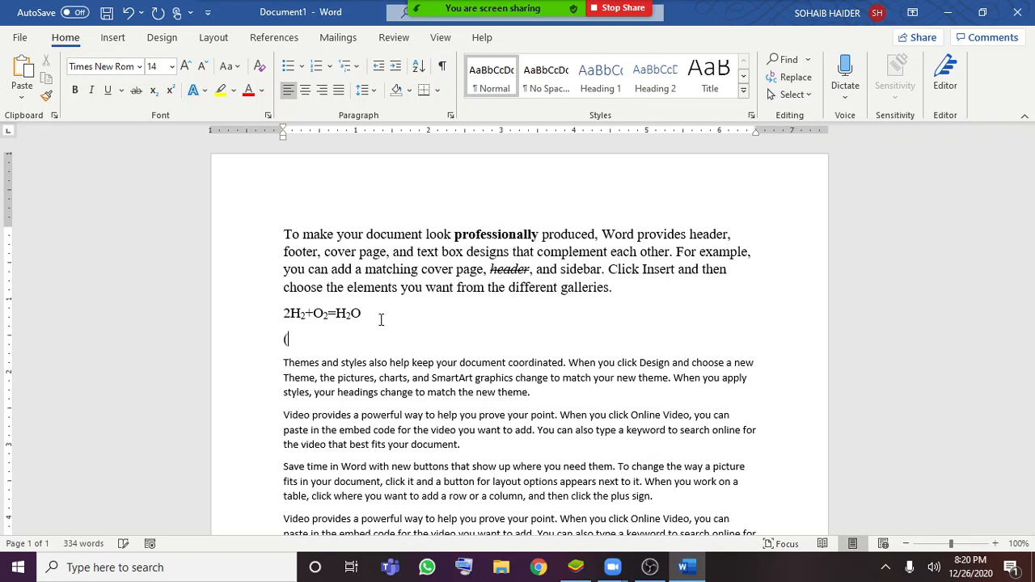
pyautogui.write('a+b)2=a2+b2+2ab')
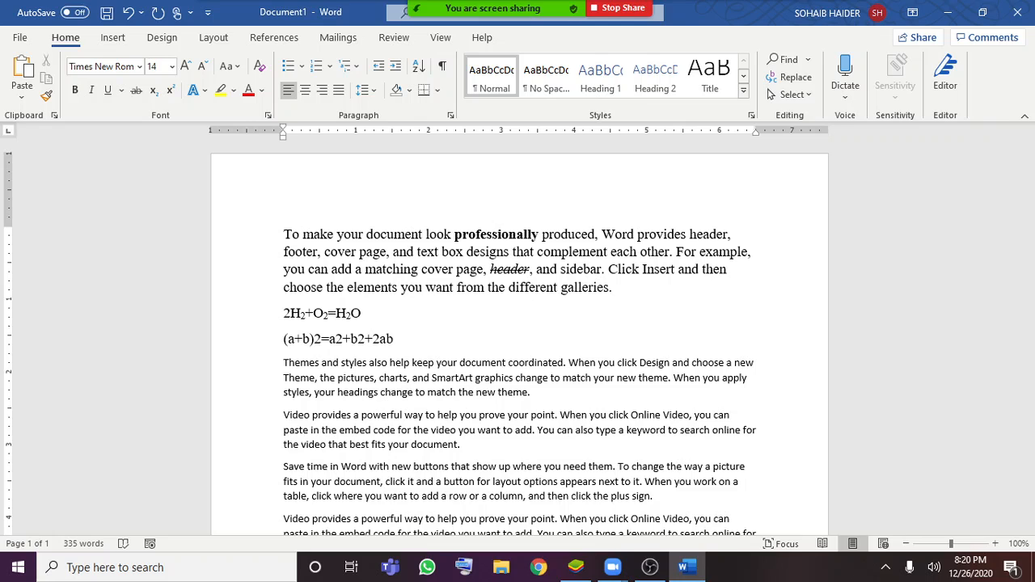
# Format the 2 after (a+b), a and b in the algebra formula as superscript, and clear the selection
pyautogui.doubleClick(317, 339)
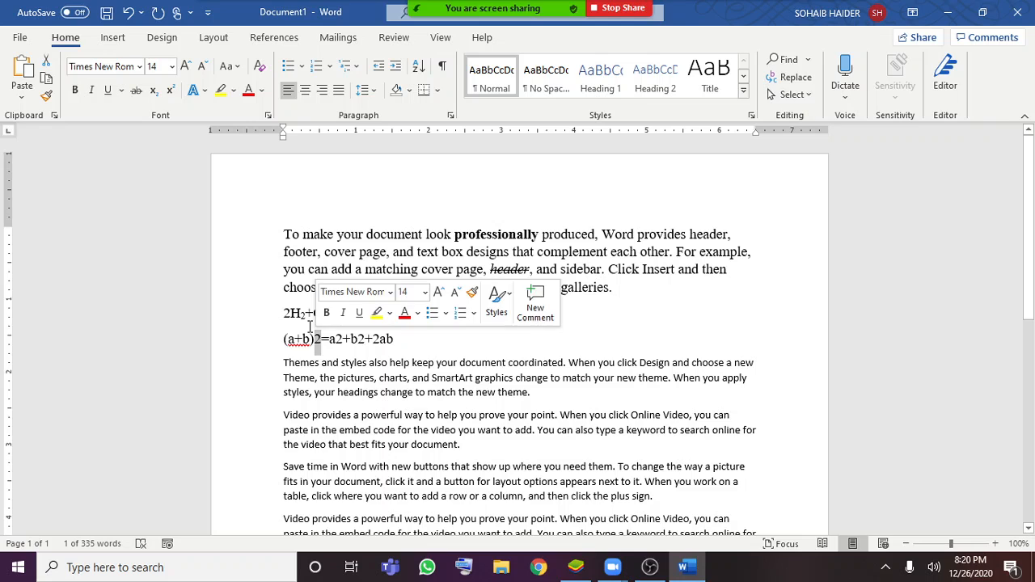
pyautogui.click(309, 325)
pyautogui.doubleClick(317, 340)
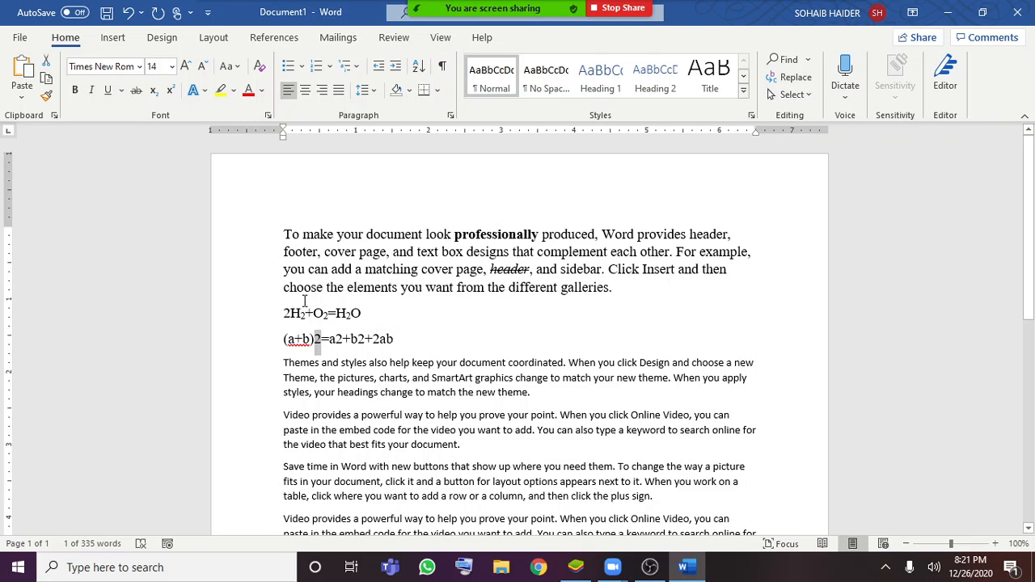
pyautogui.click(167, 94)
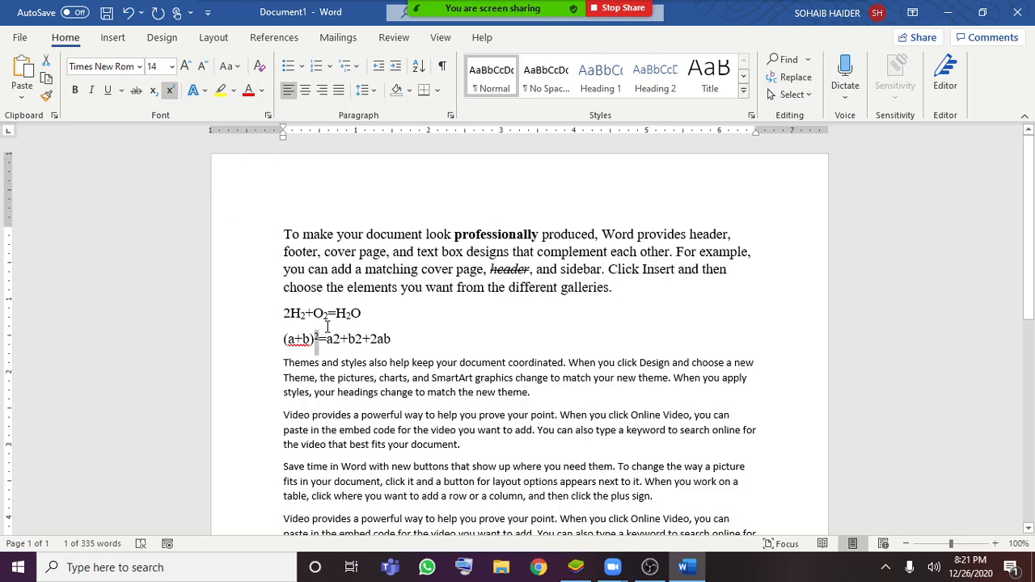
pyautogui.moveTo(332, 339); pyautogui.dragTo(343, 339)
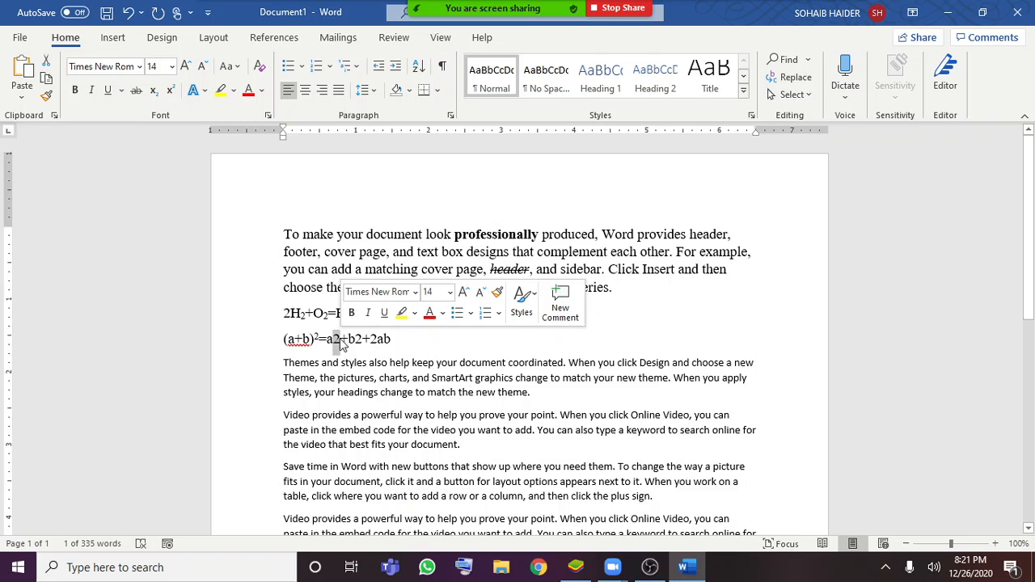
pyautogui.click(167, 94)
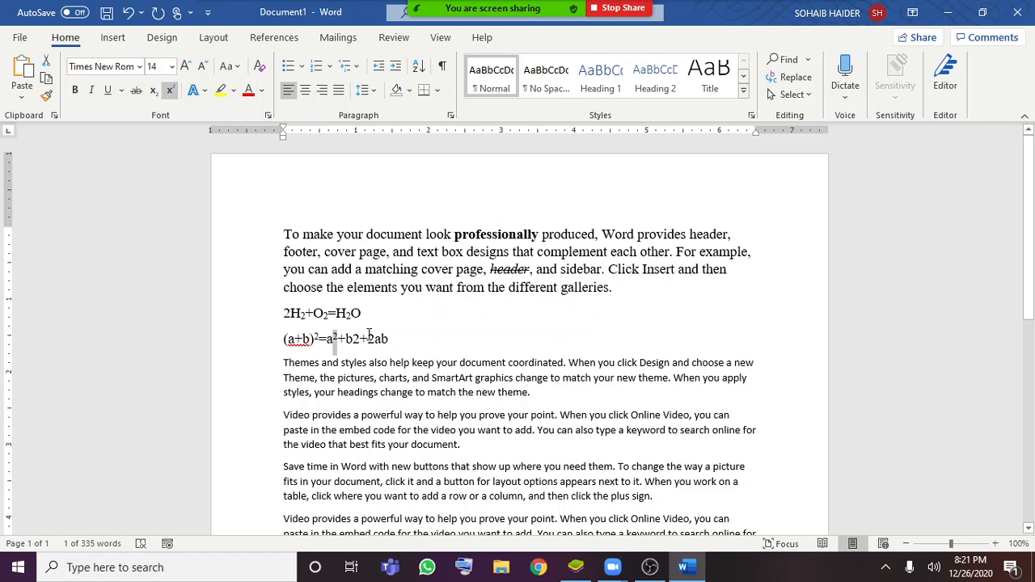
pyautogui.moveTo(353, 339); pyautogui.dragTo(361, 339)
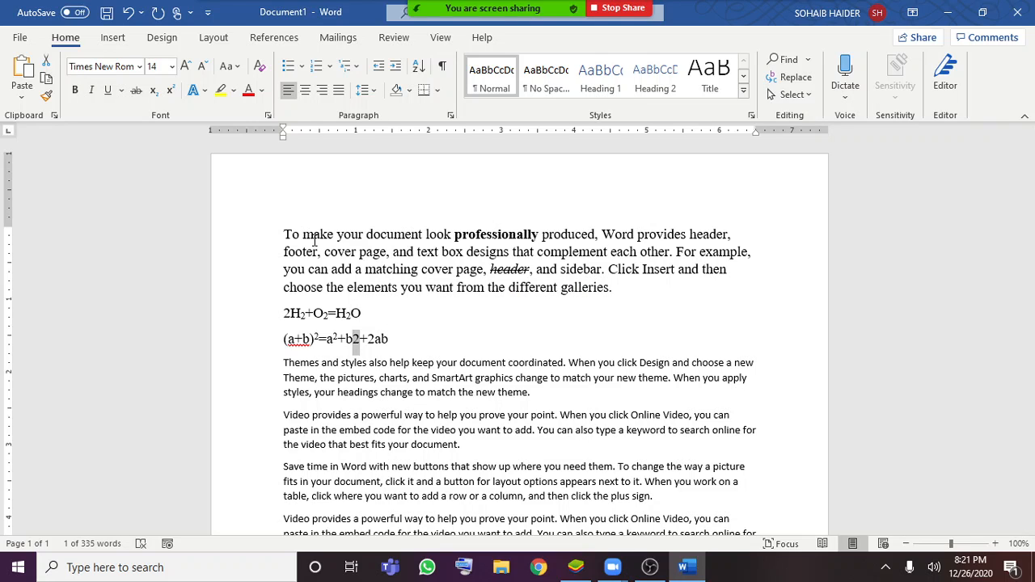
pyautogui.hotkey('ctrl', 'shift', '+')
pyautogui.click(363, 290)
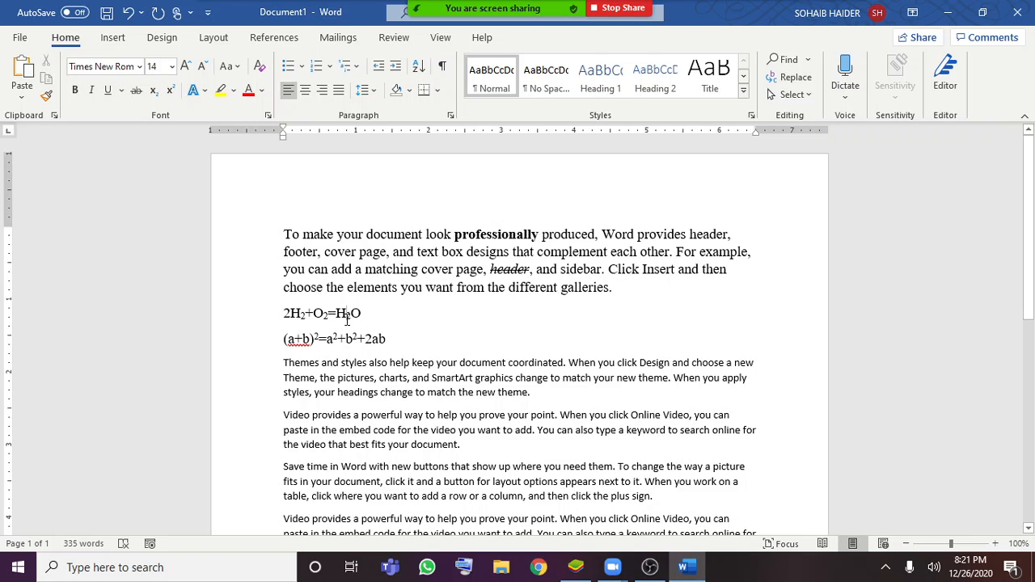
# Toggle the subscript off and back on for the 2 in the equation's H2O
pyautogui.moveTo(345, 321); pyautogui.dragTo(352, 317)
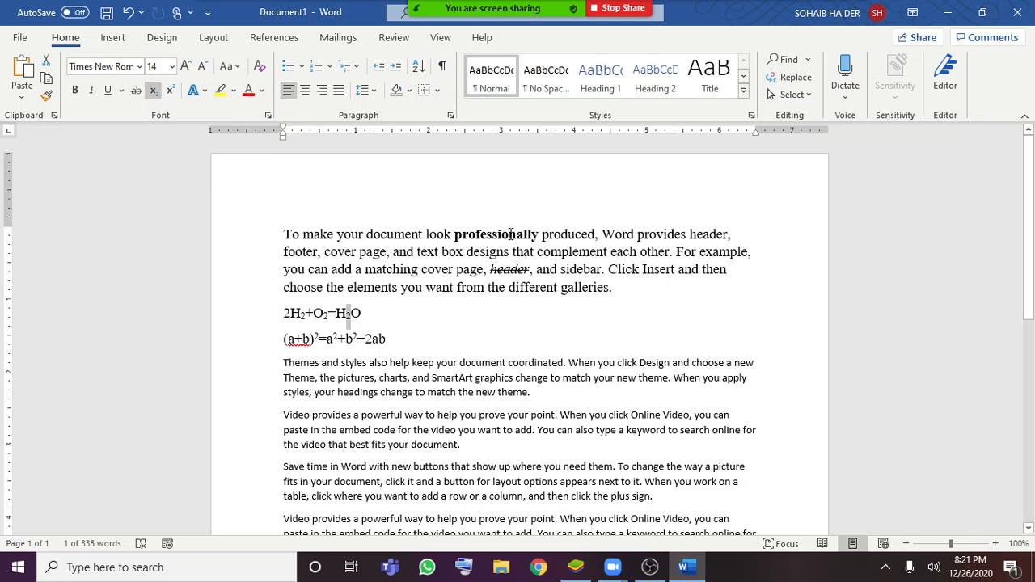
pyautogui.hotkey('ctrl', '=')
pyautogui.hotkey('ctrl', '=')
# Add an empty line below the (a+b) squared formula
pyautogui.click(414, 339)
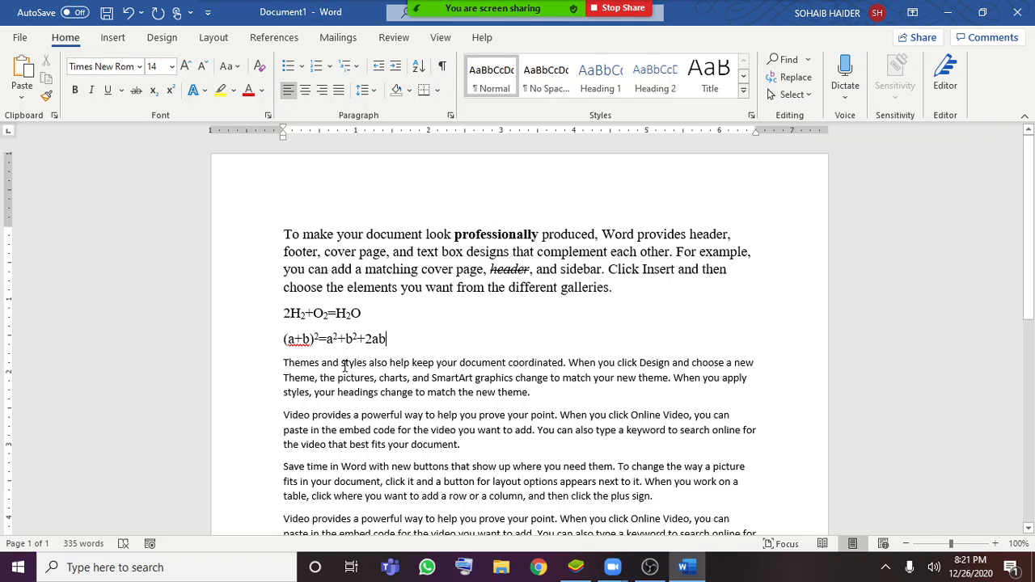
pyautogui.click(402, 338)
pyautogui.press('Return')
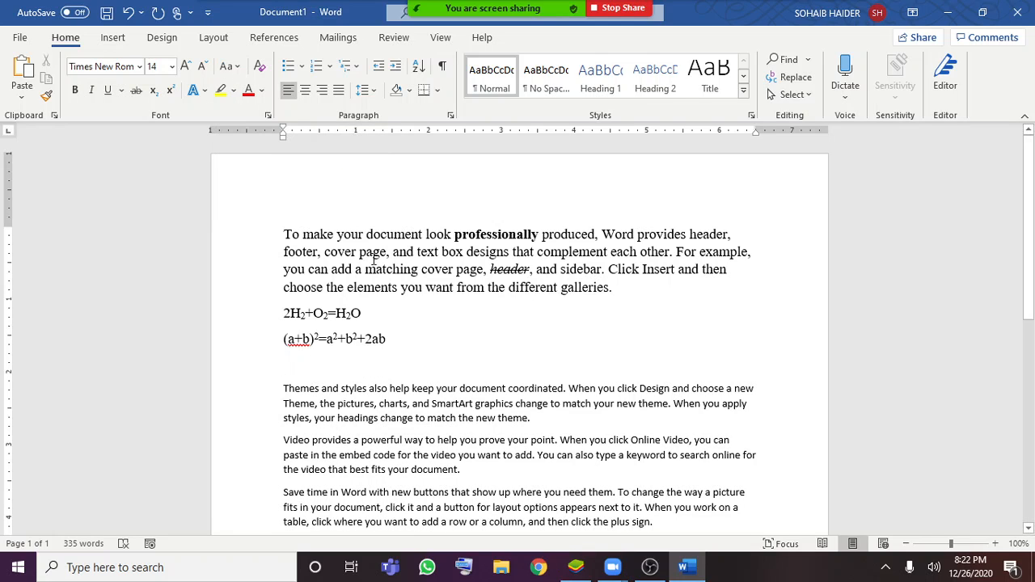
# Change the first paragraph's text to lowercase and clear the selection
pyautogui.moveTo(281, 233); pyautogui.dragTo(630, 297)
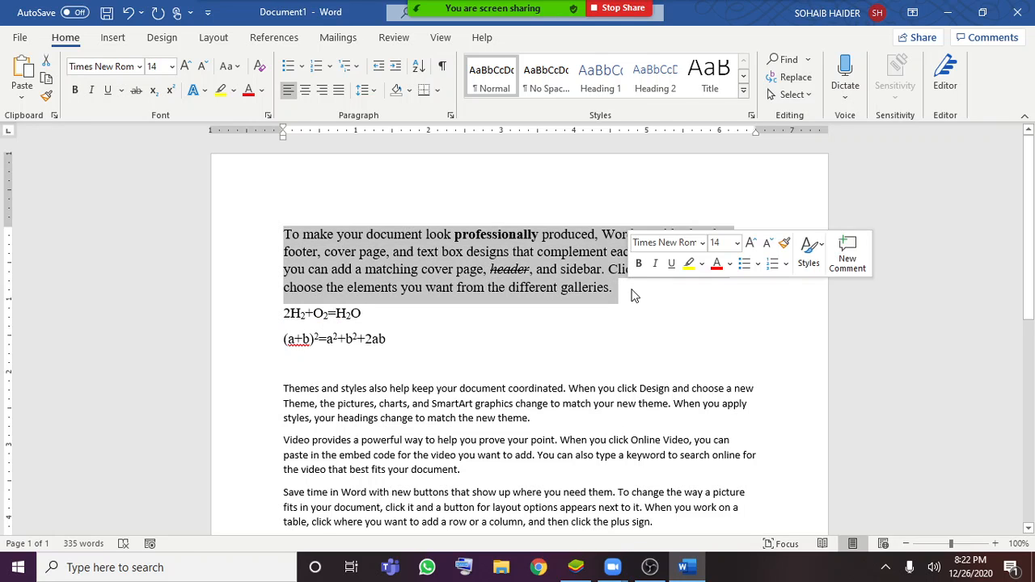
pyautogui.click(377, 358)
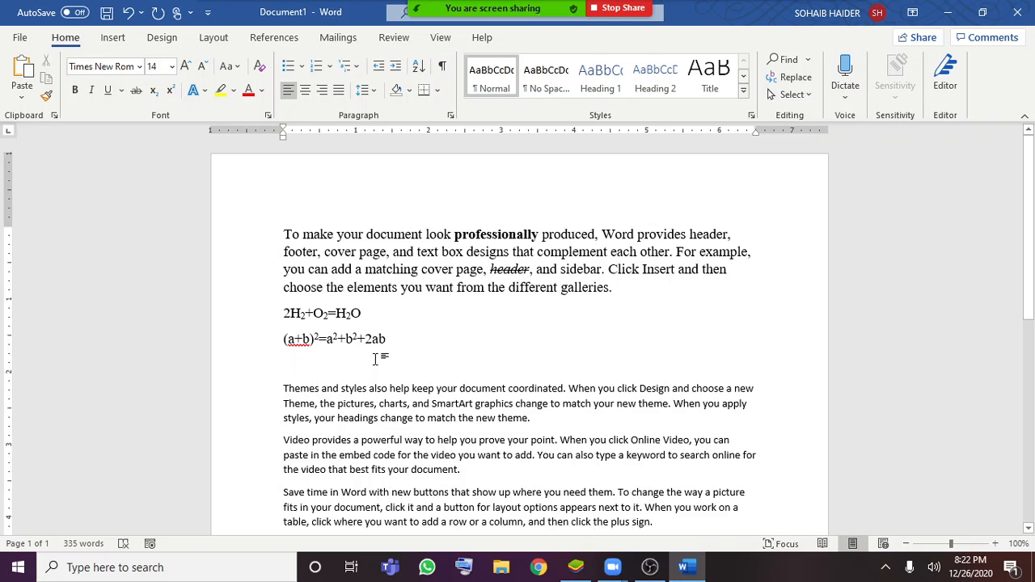
pyautogui.moveTo(613, 291); pyautogui.dragTo(284, 234)
pyautogui.click(237, 66)
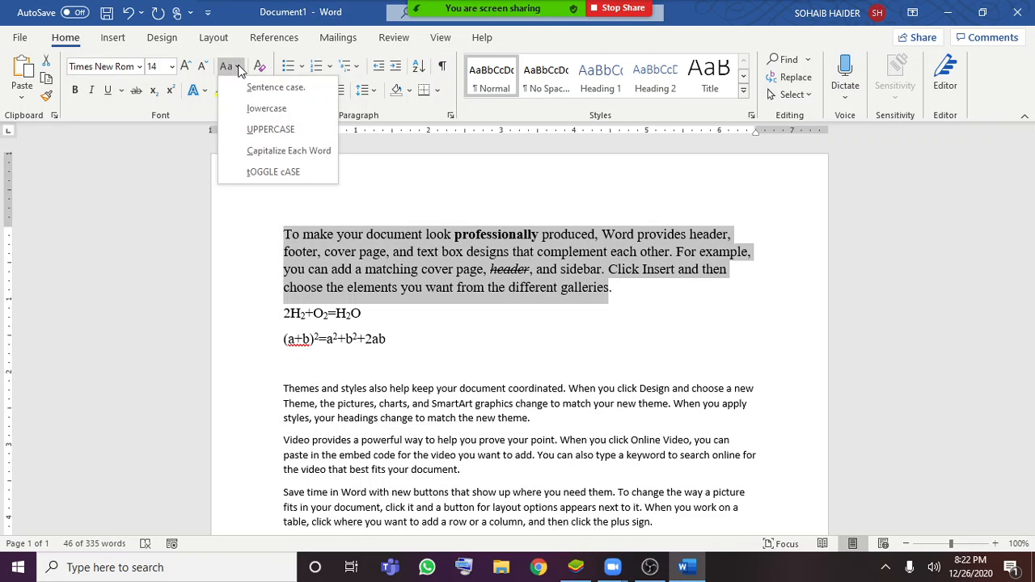
pyautogui.click(293, 109)
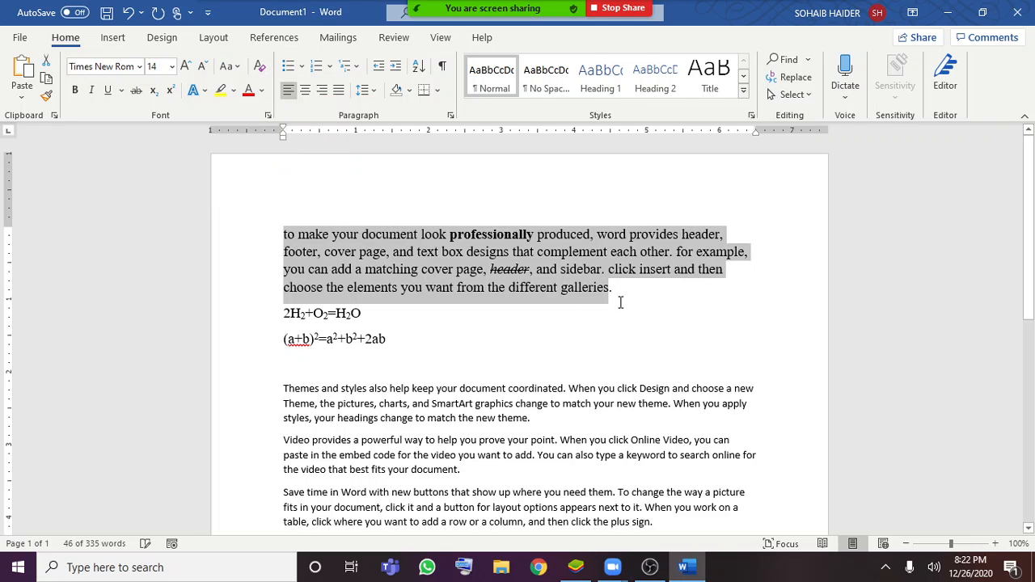
pyautogui.click(620, 292)
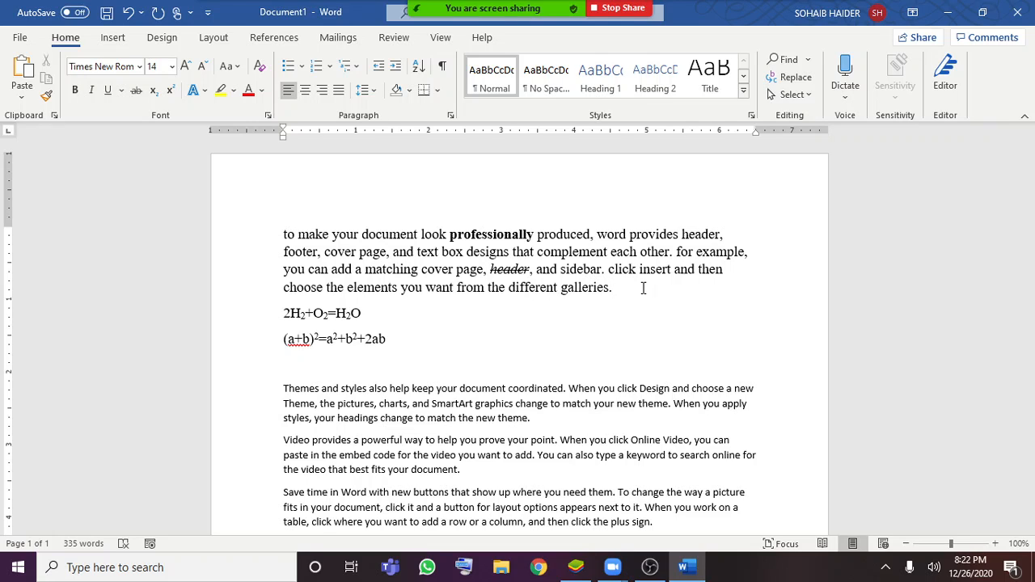
# Change the whole first paragraph to sentence case and clear the selection
pyautogui.moveTo(640, 288); pyautogui.dragTo(199, 219)
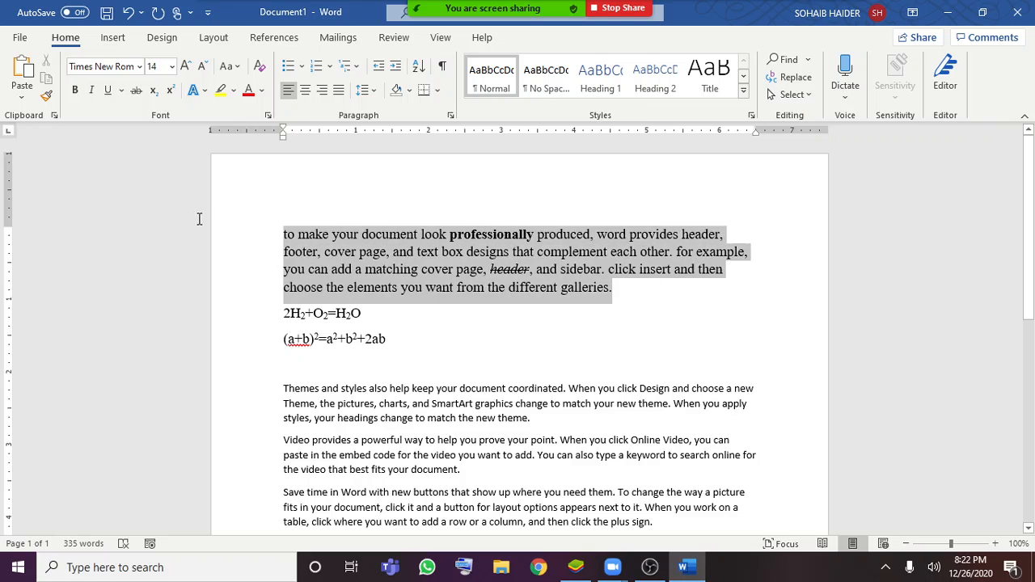
pyautogui.click(233, 67)
pyautogui.click(257, 87)
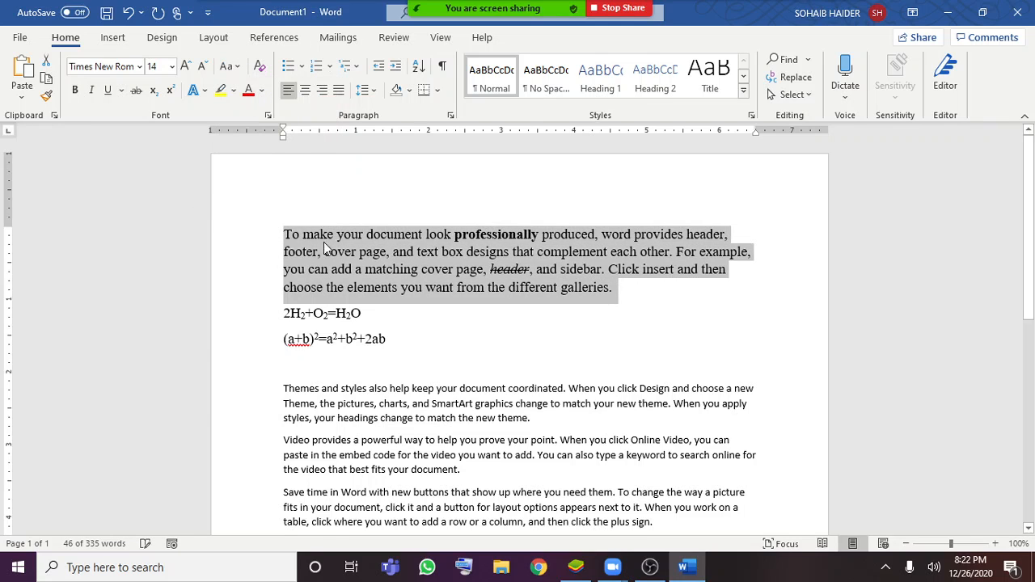
pyautogui.click(289, 237)
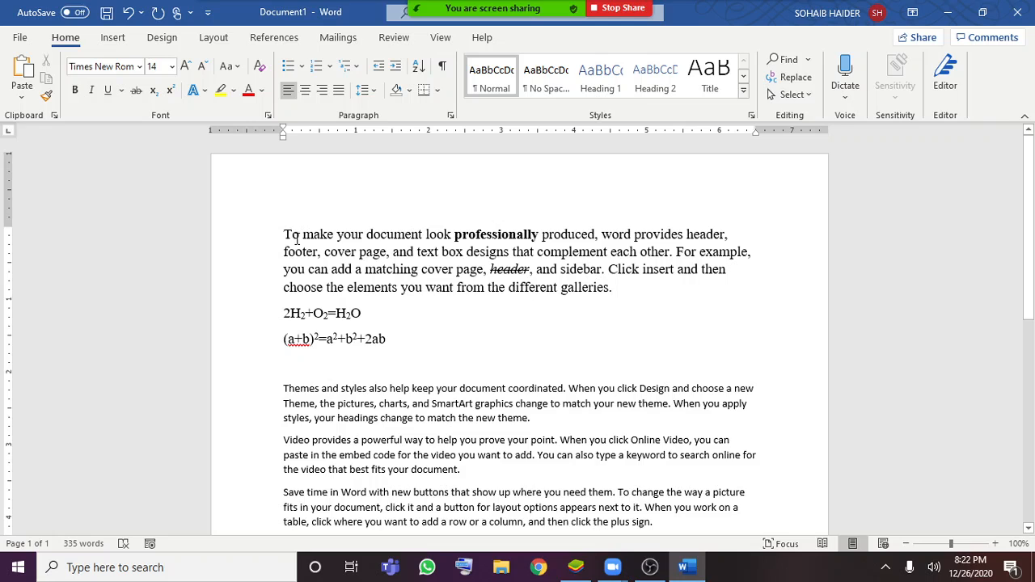
pyautogui.click(300, 239)
# Change the whole first paragraph to UPPERCASE
pyautogui.moveTo(626, 287); pyautogui.dragTo(268, 233)
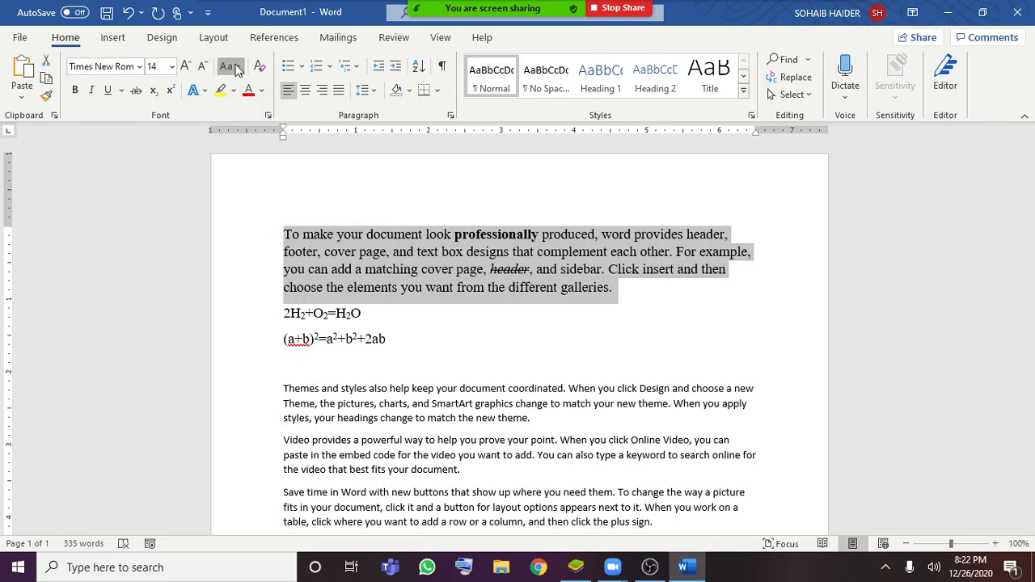
pyautogui.click(230, 66)
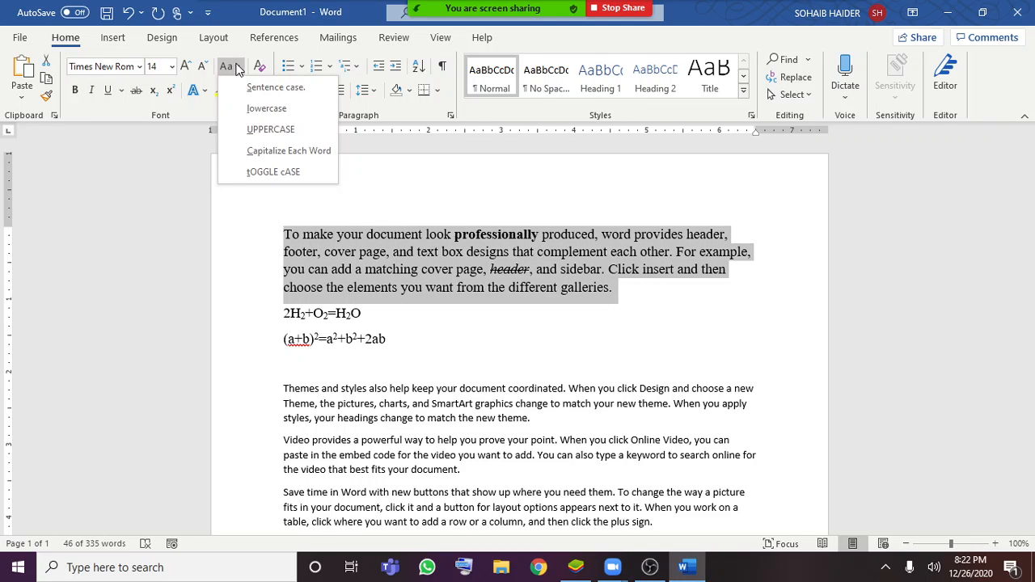
pyautogui.click(273, 129)
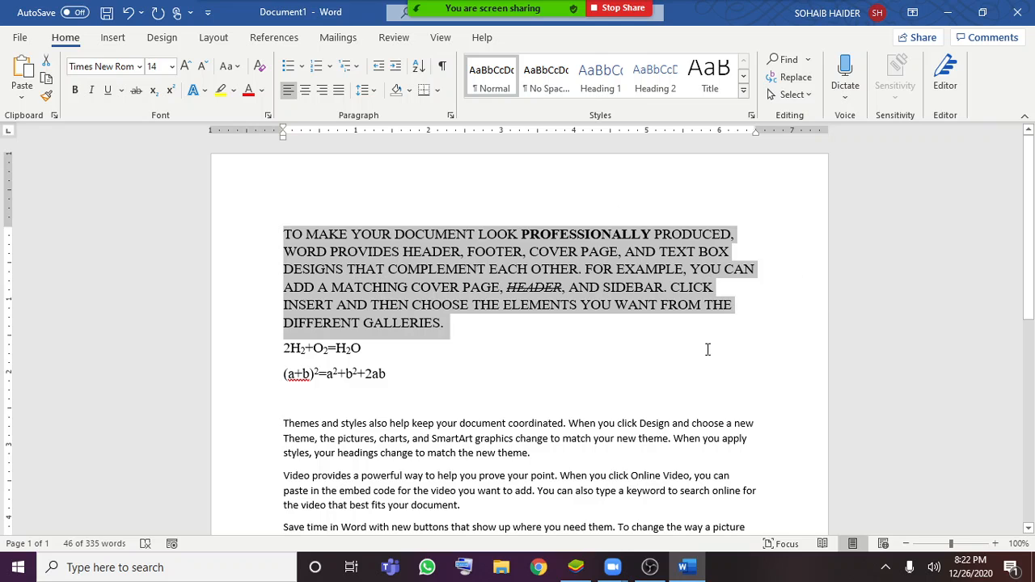
# Change the whole first paragraph to Capitalize Each Word and clear the paragraph selection
pyautogui.click(230, 67)
pyautogui.click(277, 151)
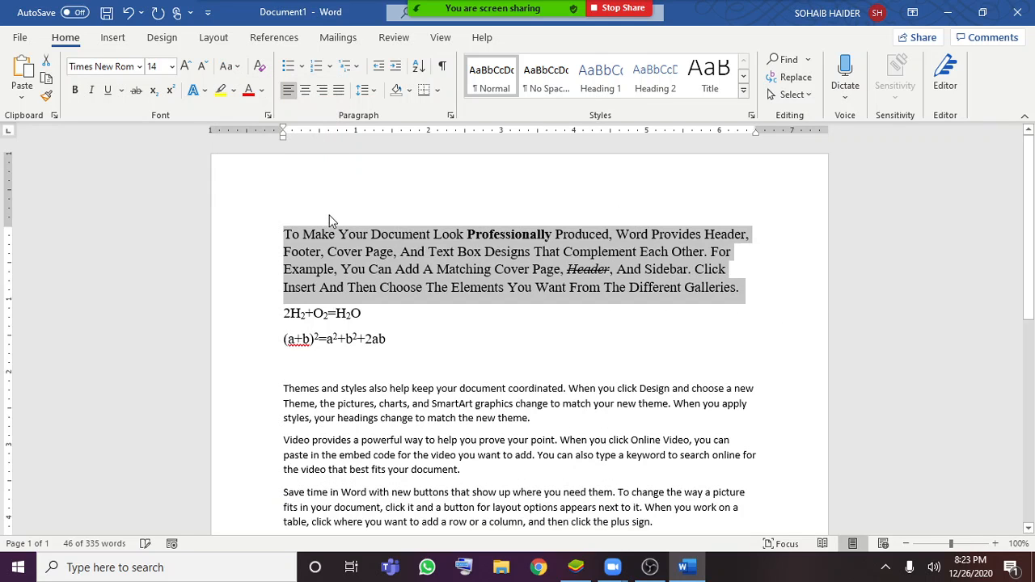
pyautogui.click(300, 235)
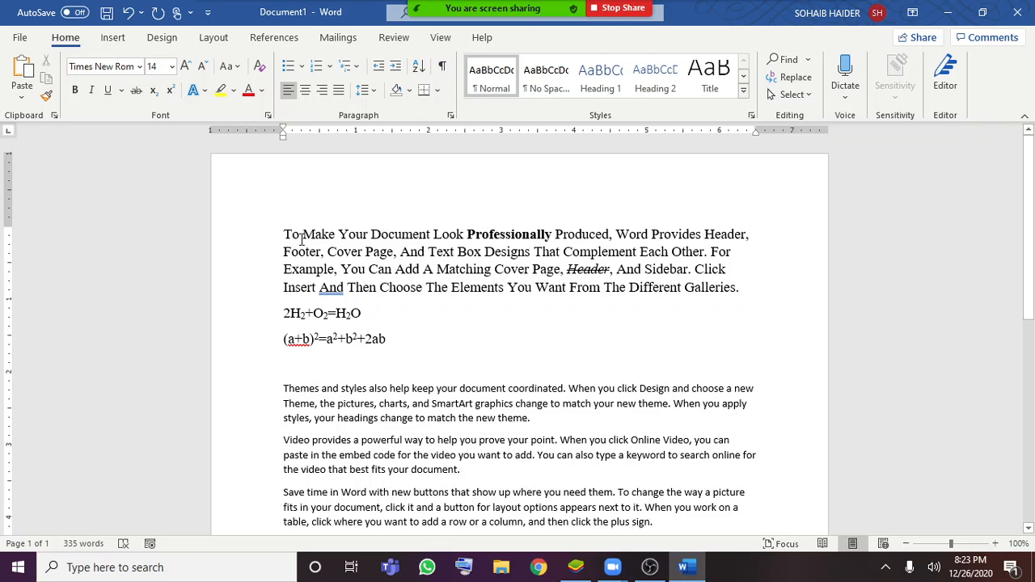
pyautogui.doubleClick(315, 234)
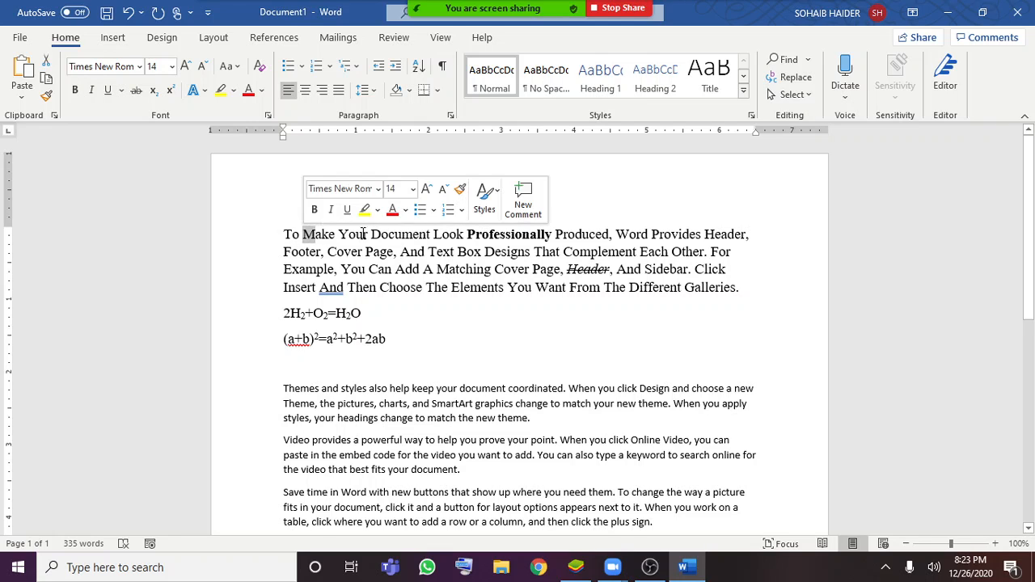
pyautogui.moveTo(359, 234); pyautogui.dragTo(366, 234)
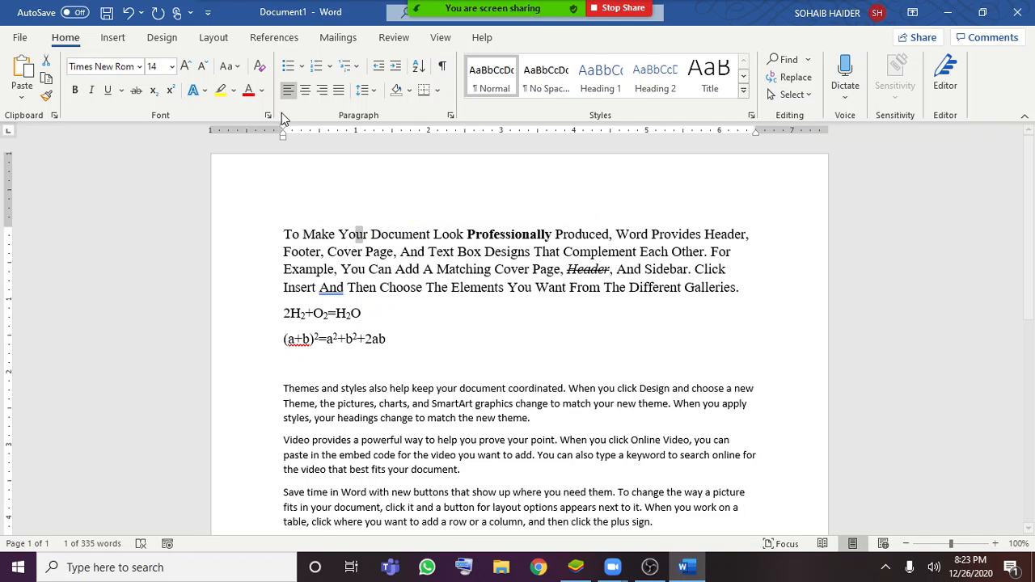
pyautogui.click(229, 66)
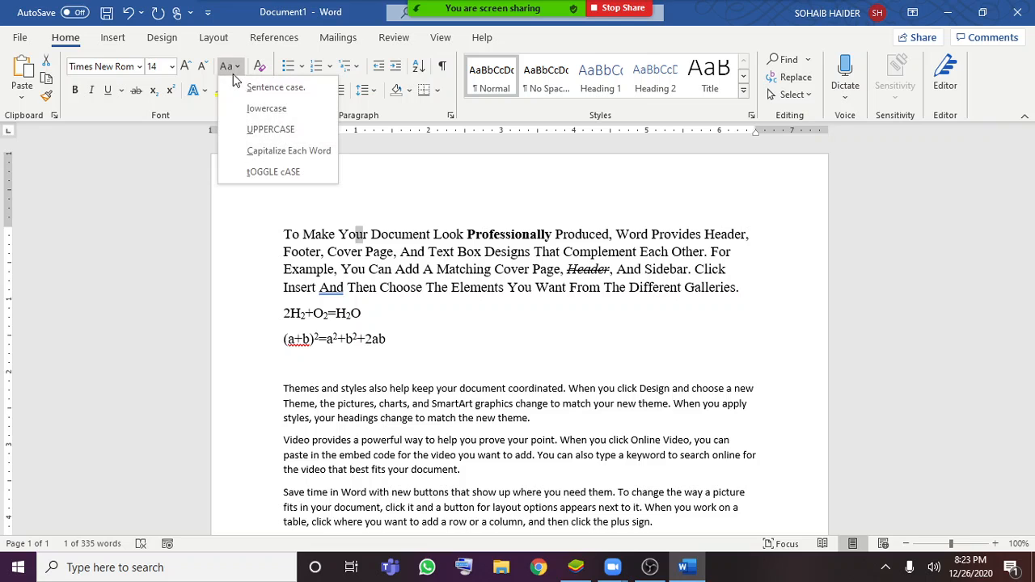
pyautogui.click(273, 173)
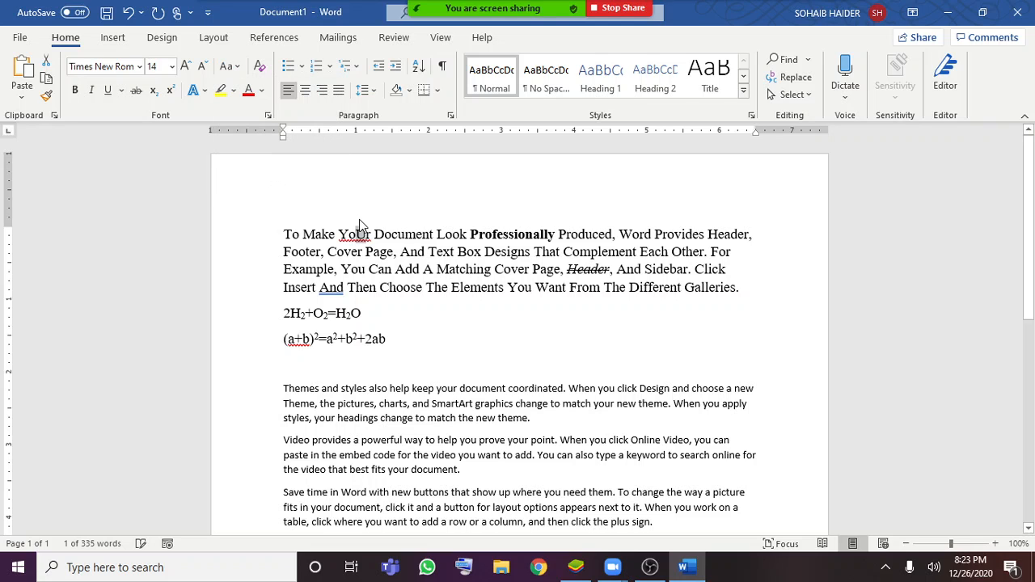
pyautogui.hotkey('ctrl', 'a')
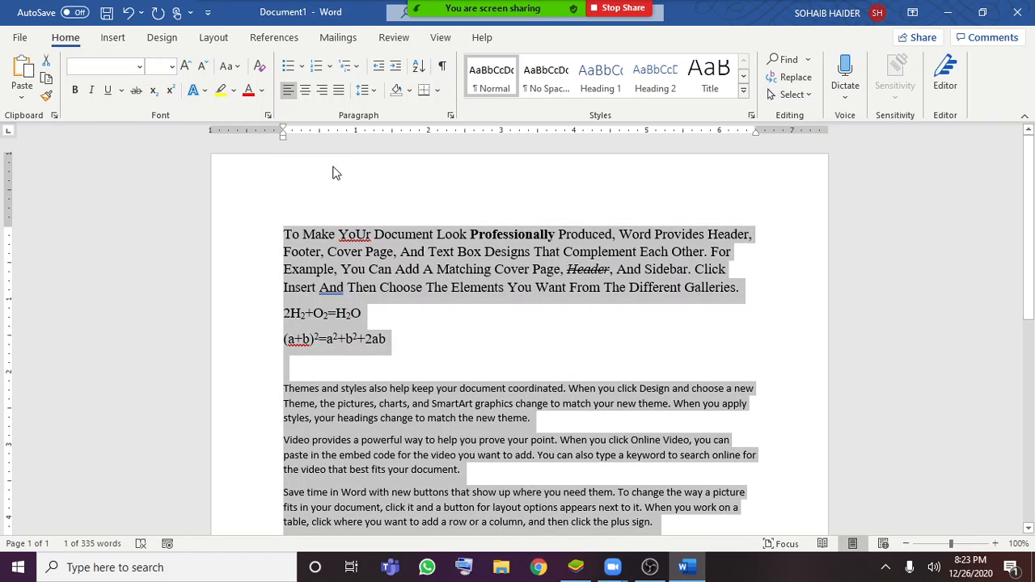
pyautogui.hotkey('ctrl', 'z')
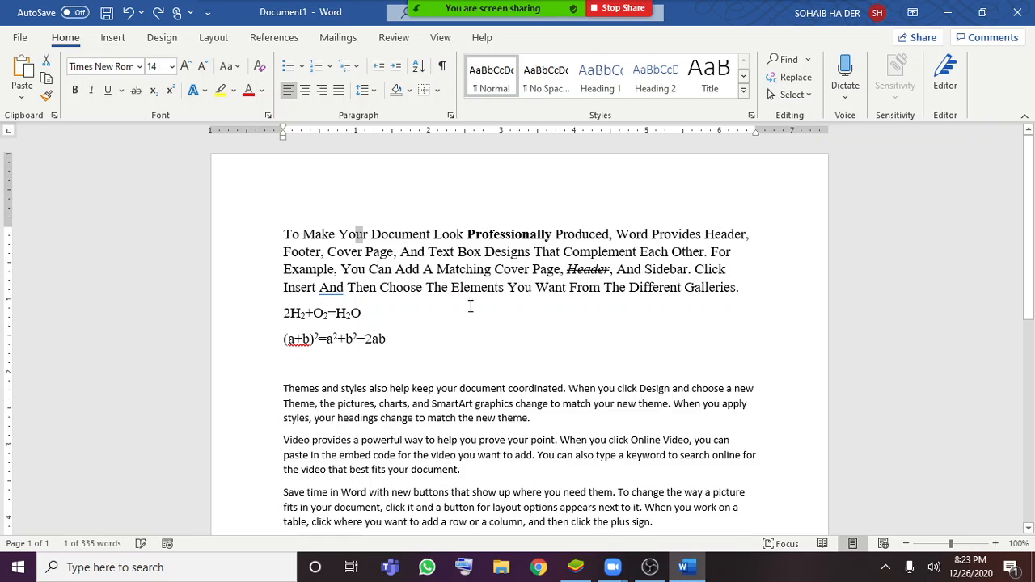
pyautogui.click(435, 319)
pyautogui.moveTo(458, 251); pyautogui.dragTo(328, 249)
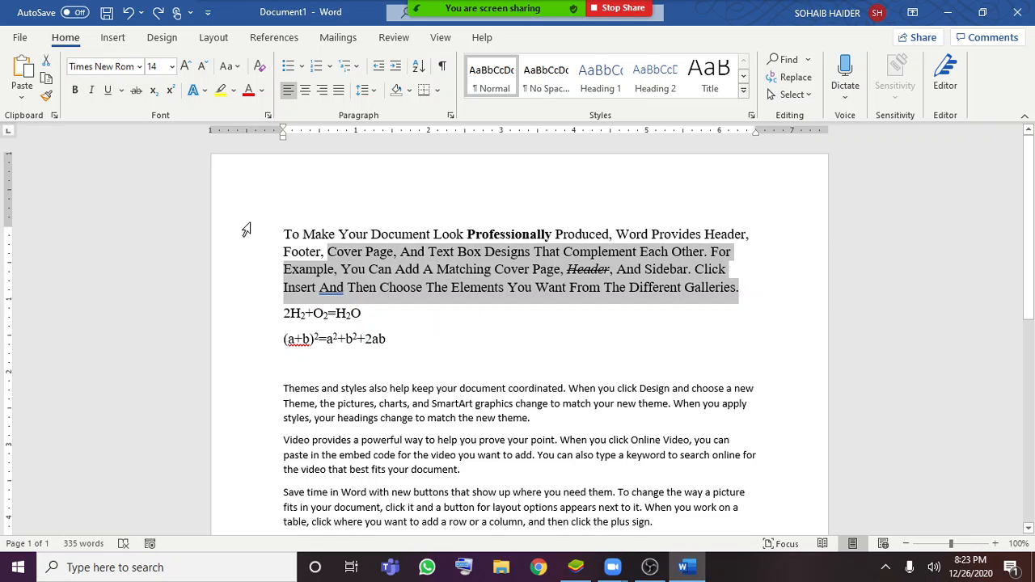
pyautogui.doubleClick(260, 217)
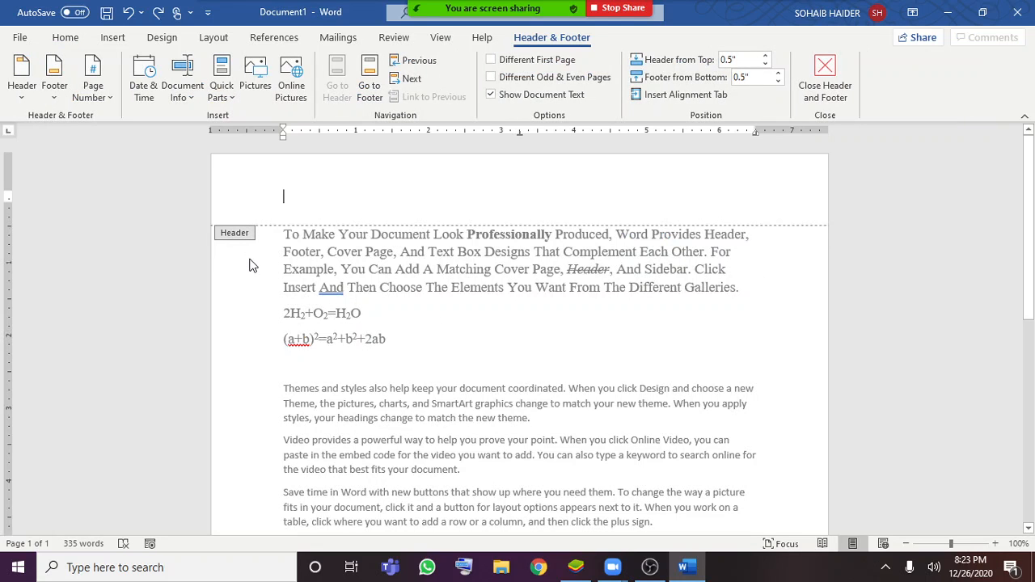
pyautogui.doubleClick(285, 253)
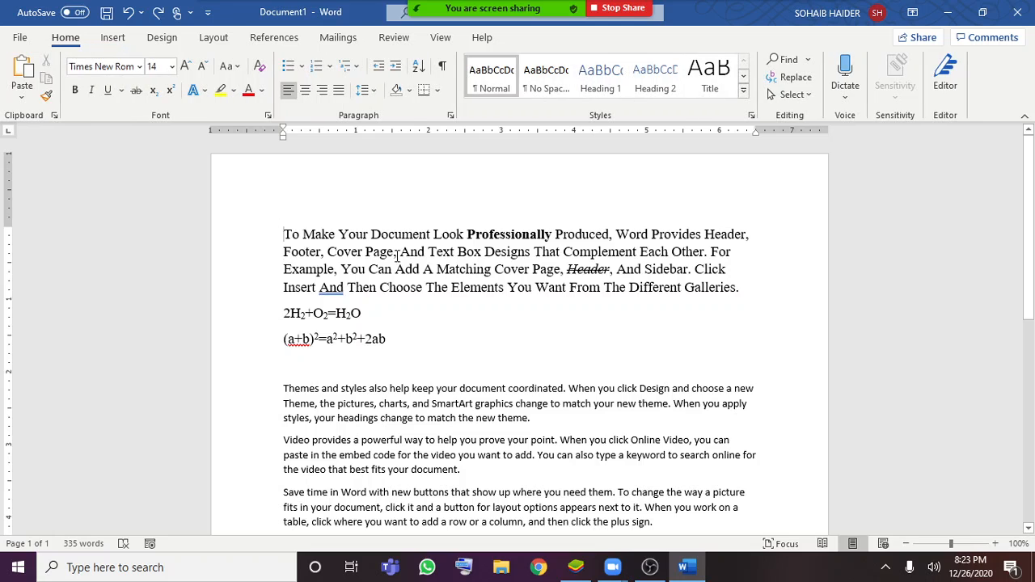
# Apply tOGGLE cASE to the whole first paragraph and clear the selection
pyautogui.moveTo(283, 231); pyautogui.dragTo(764, 284)
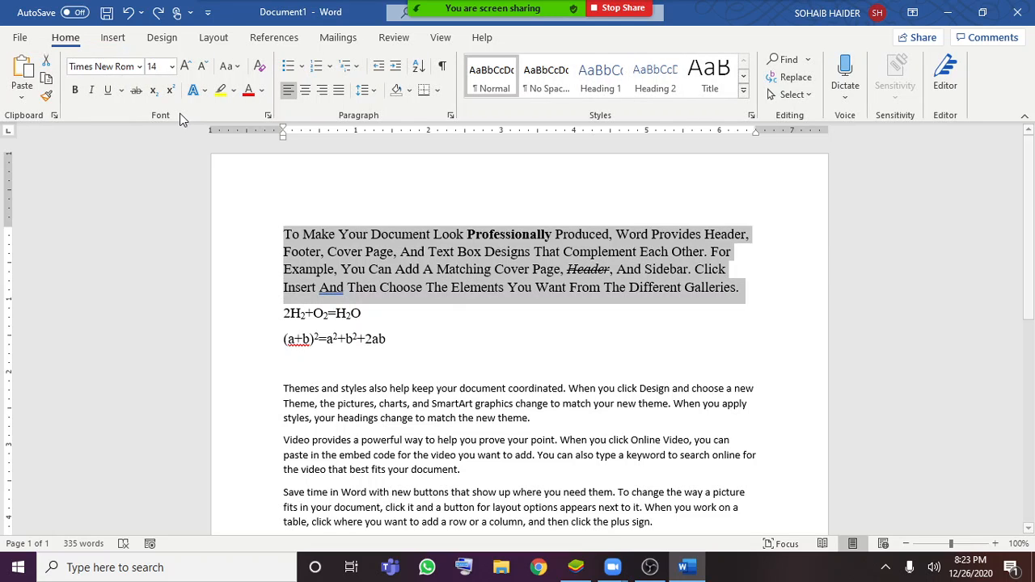
pyautogui.click(237, 68)
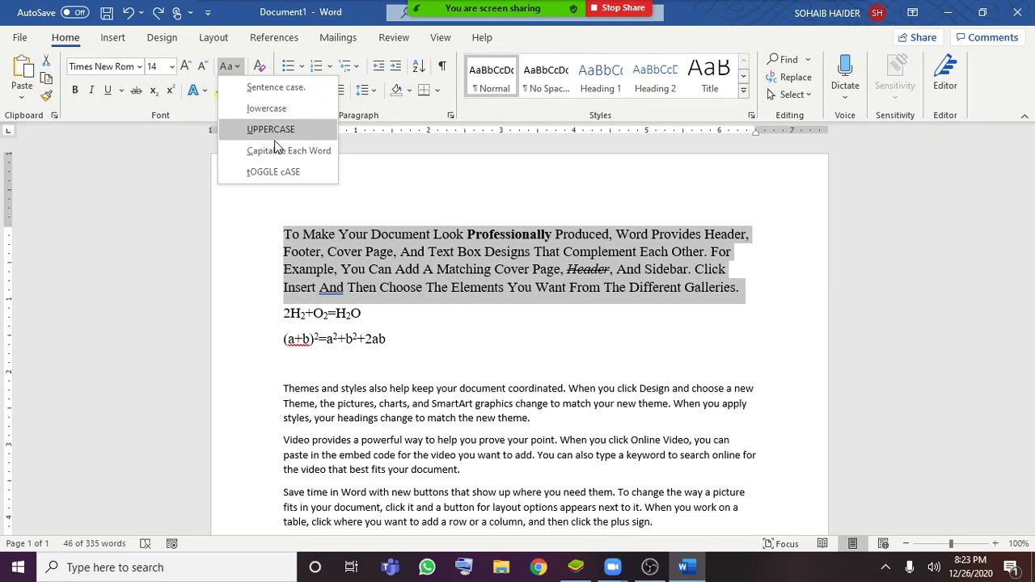
pyautogui.click(284, 182)
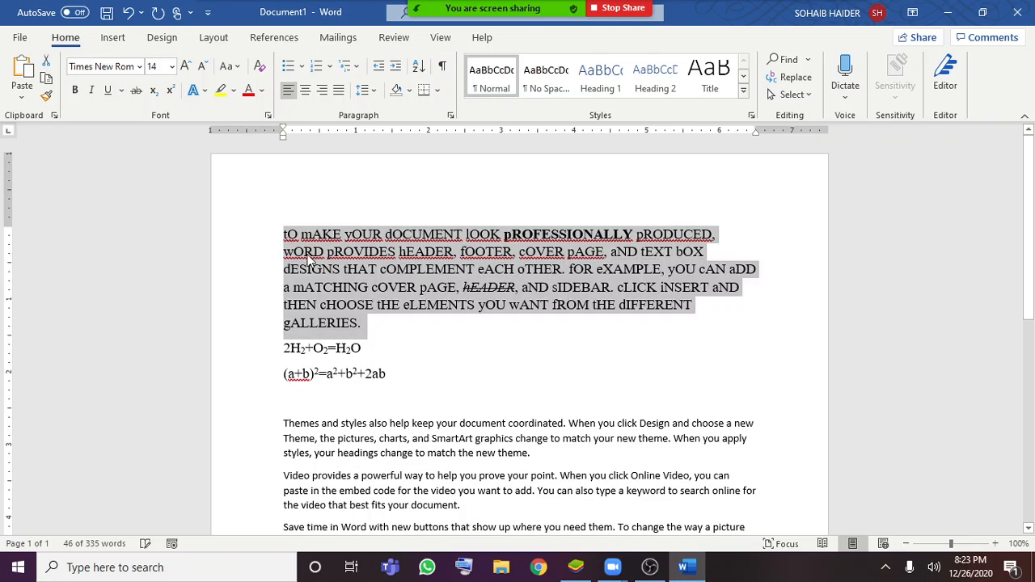
pyautogui.click(287, 237)
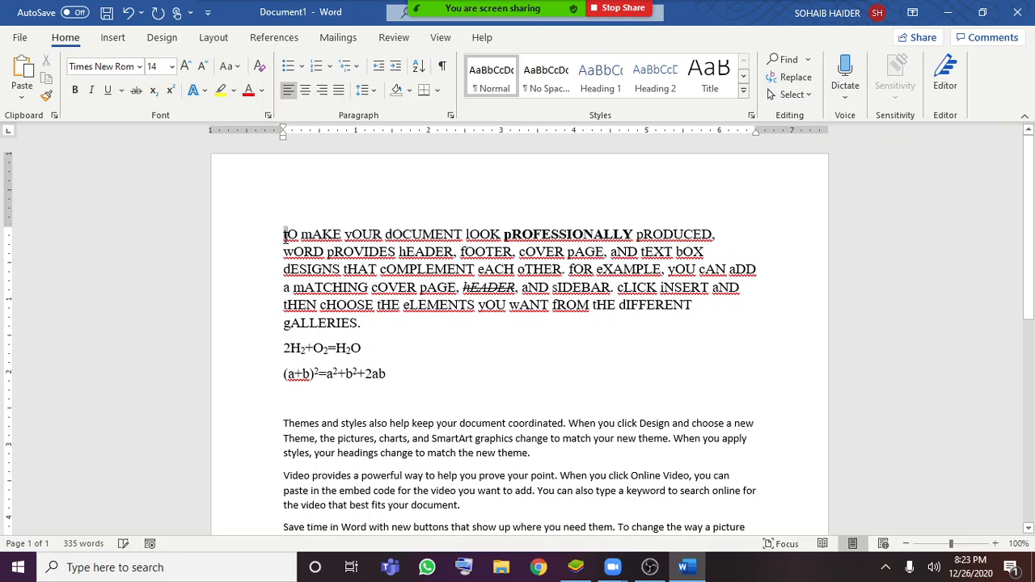
pyautogui.doubleClick(284, 236)
pyautogui.click(303, 236)
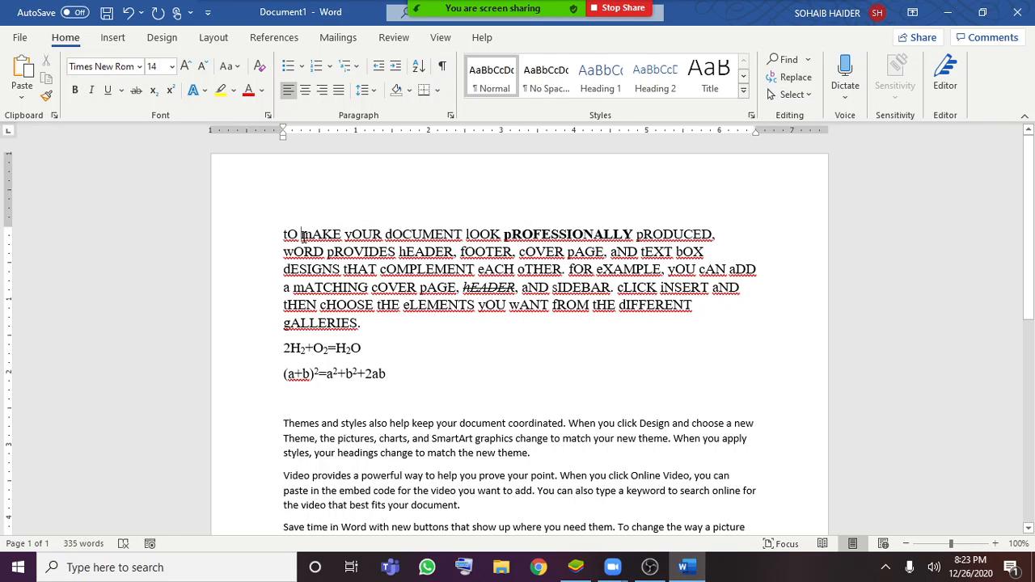
# Change the text of the whole document to sentence case and clear the selection
pyautogui.click(231, 69)
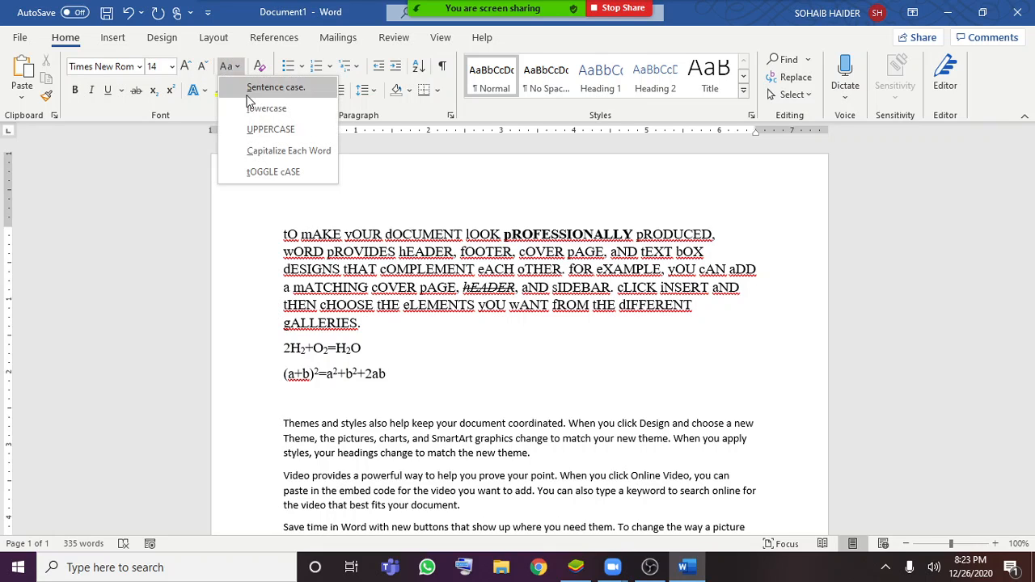
pyautogui.click(322, 95)
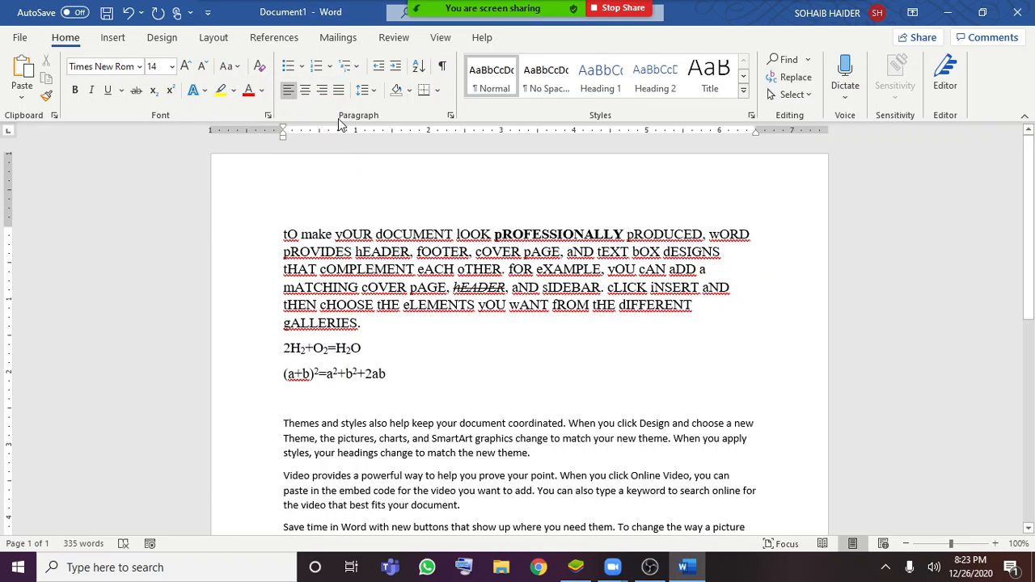
pyautogui.hotkey('ctrl', 'a')
pyautogui.click(225, 69)
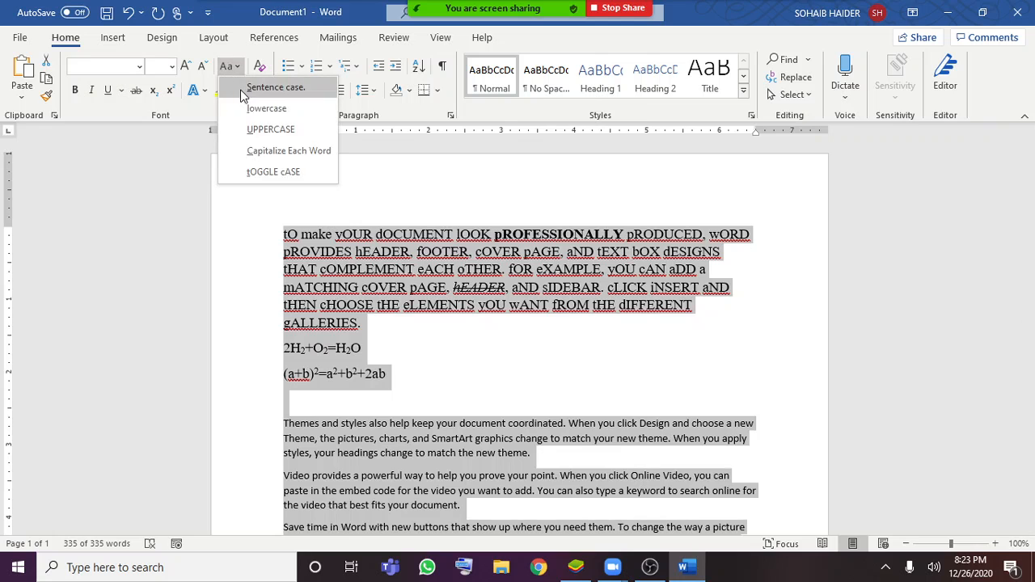
pyautogui.click(243, 87)
pyautogui.click(511, 289)
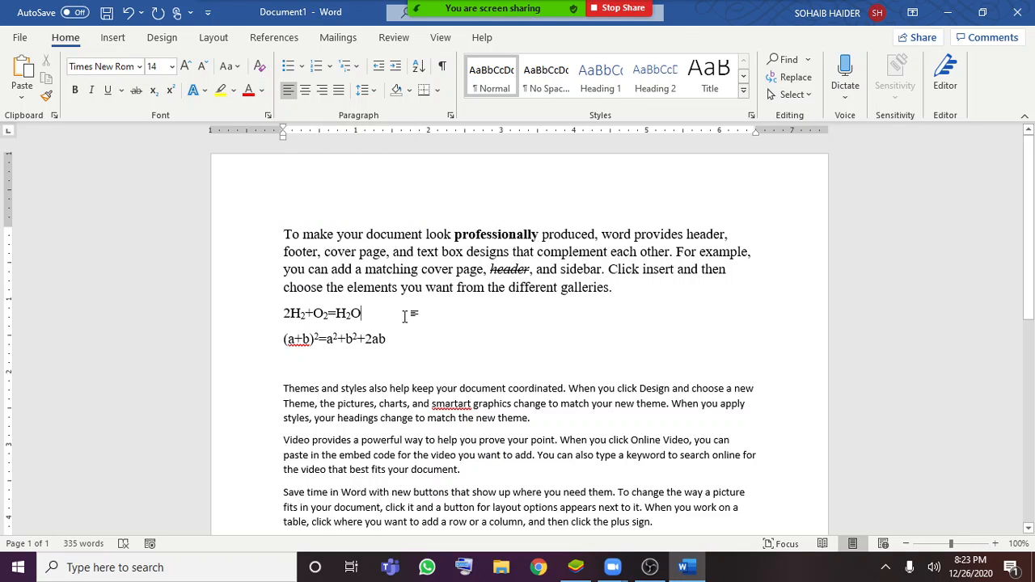
# Examine the formatting of the (a+b) squared formula and of the words "professionally" and "header" in the first paragraph
pyautogui.moveTo(345, 339); pyautogui.dragTo(360, 338)
pyautogui.click(363, 339)
pyautogui.click(449, 367)
pyautogui.doubleClick(506, 270)
pyautogui.click(486, 234)
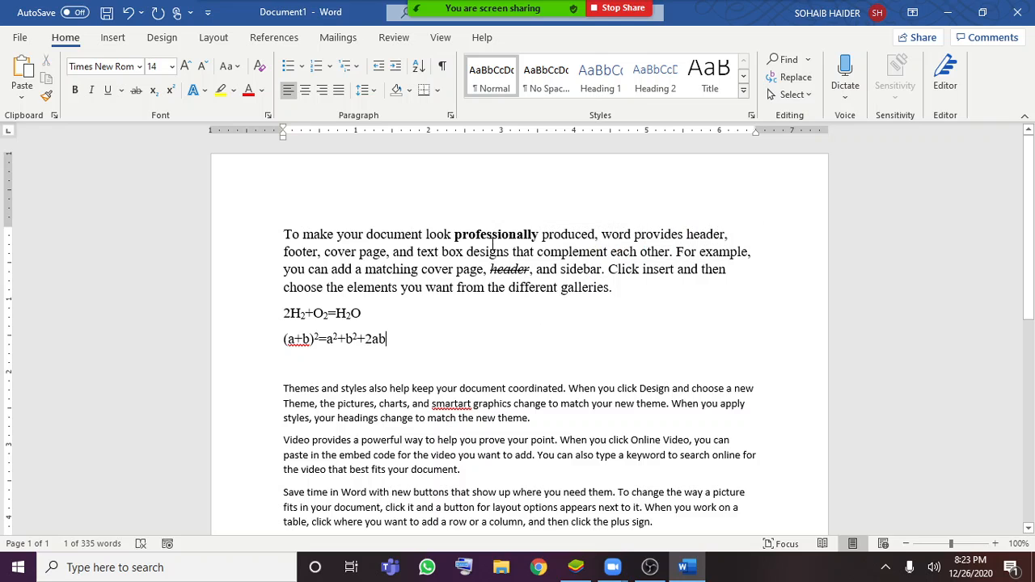
pyautogui.doubleClick(487, 234)
pyautogui.click(449, 366)
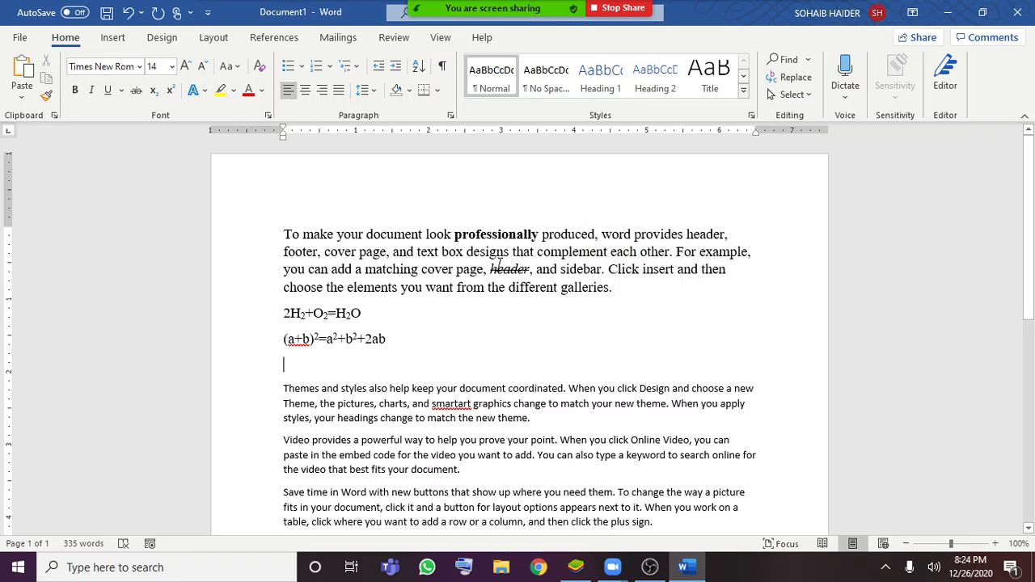
pyautogui.doubleClick(512, 267)
pyautogui.click(579, 324)
# Clear all formatting from the whole first paragraph and deselect it
pyautogui.moveTo(629, 296); pyautogui.dragTo(273, 207)
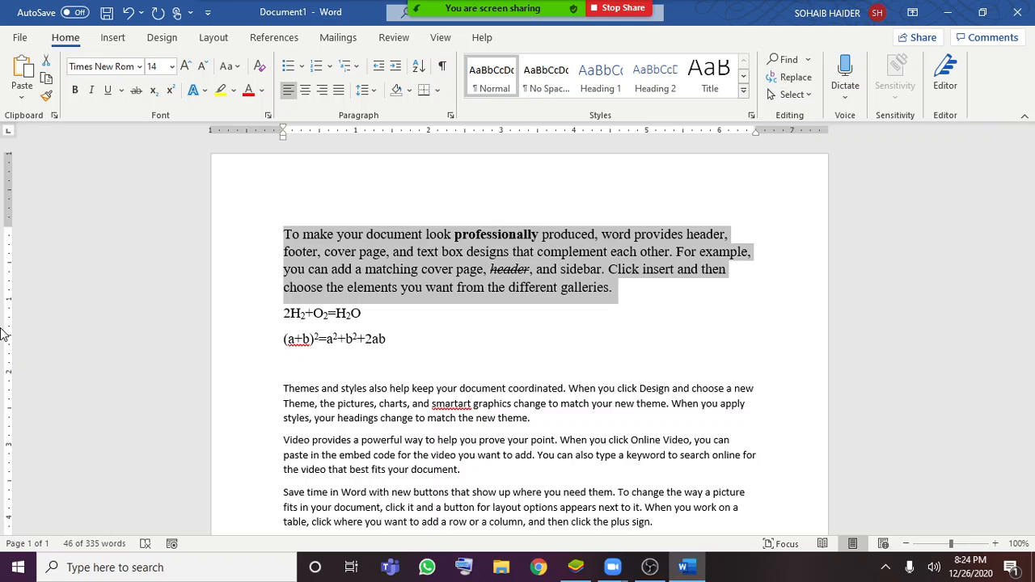
pyautogui.click(259, 68)
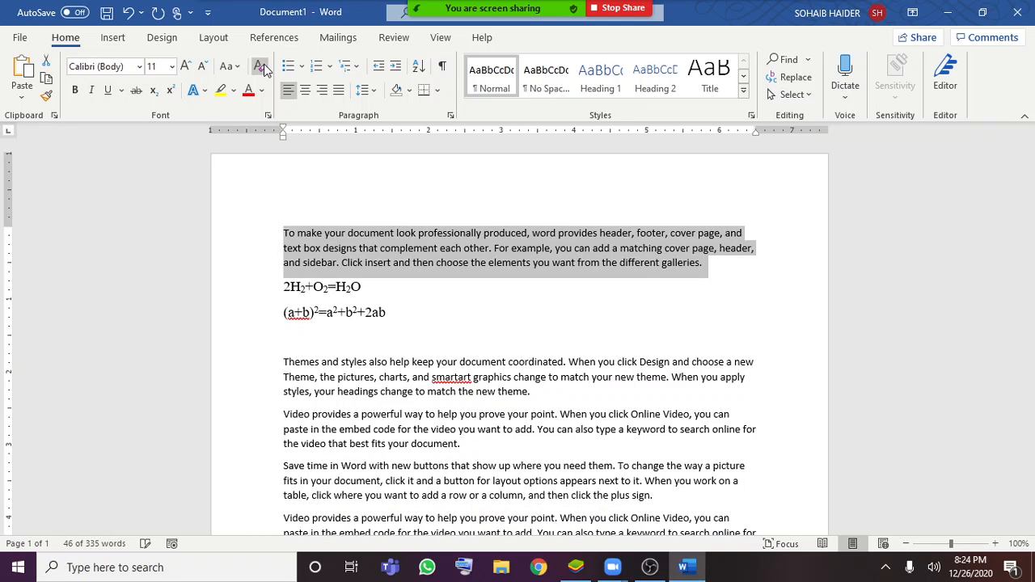
pyautogui.click(633, 334)
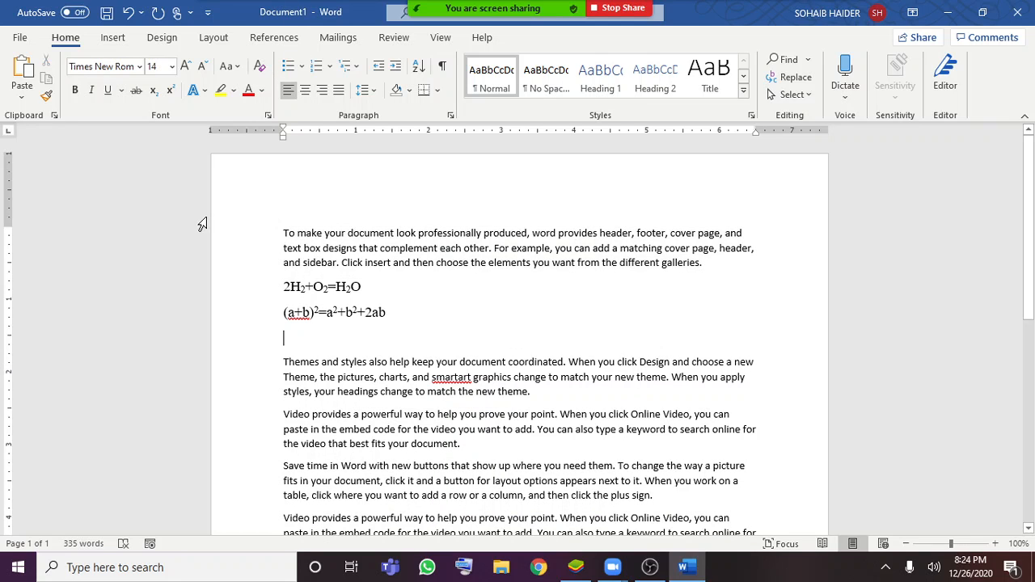
# Examine the font, size and formatting of the words in the first paragraph
pyautogui.moveTo(380, 243); pyautogui.dragTo(607, 263)
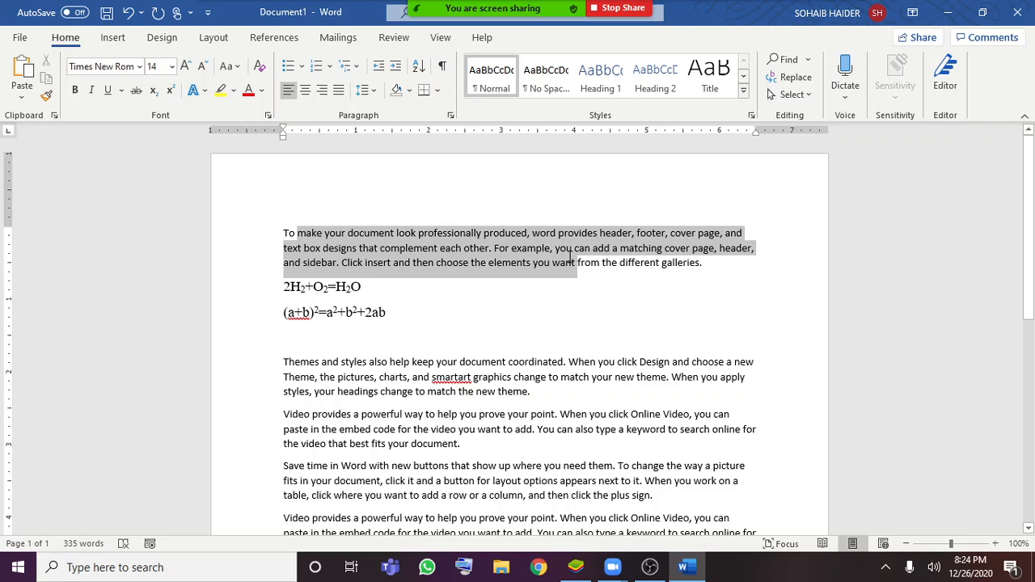
pyautogui.click(764, 380)
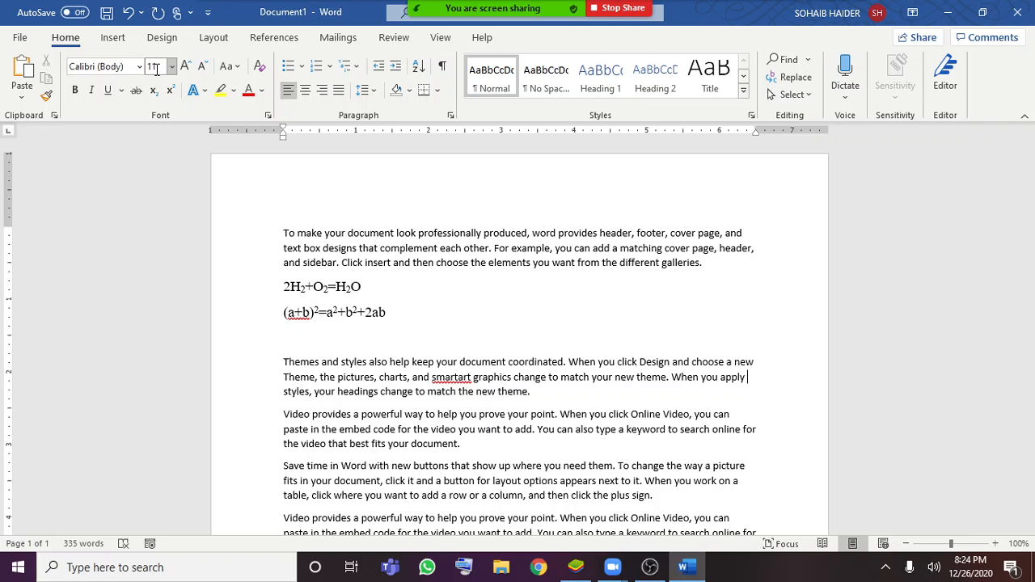
pyautogui.moveTo(370, 234); pyautogui.dragTo(394, 239)
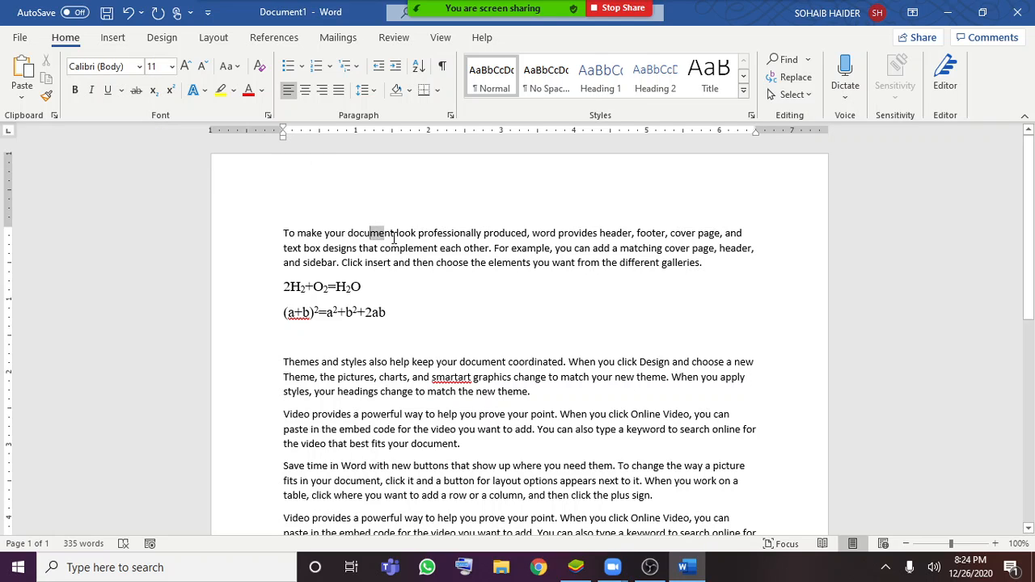
pyautogui.click(413, 262)
pyautogui.moveTo(297, 233); pyautogui.dragTo(400, 252)
pyautogui.click(413, 274)
pyautogui.moveTo(397, 235); pyautogui.dragTo(482, 237)
pyautogui.click(485, 286)
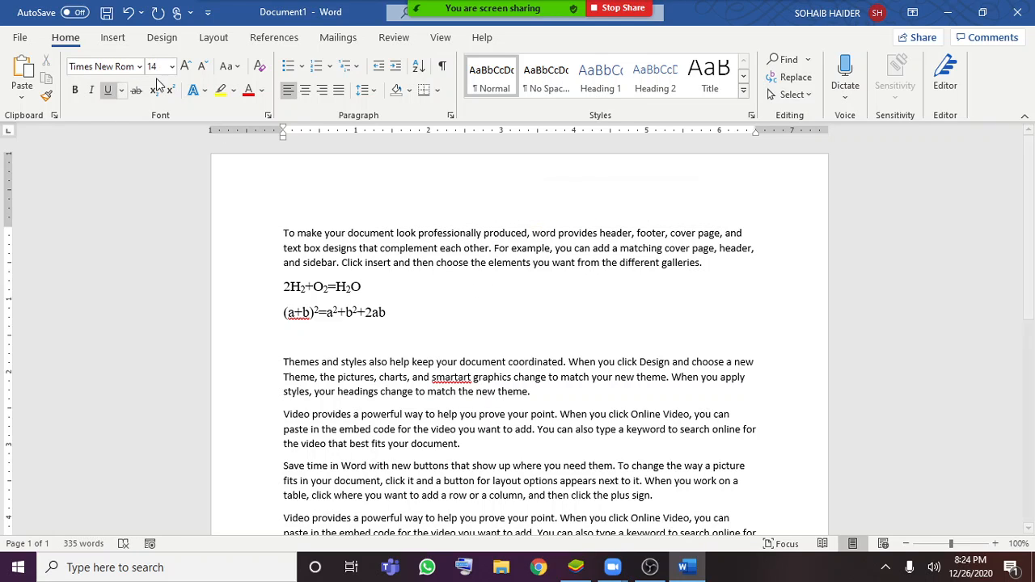
# Select the 2H2+O2=H2O formula and preview the text effect presets on it without applying one
pyautogui.click(205, 91)
pyautogui.click(553, 183)
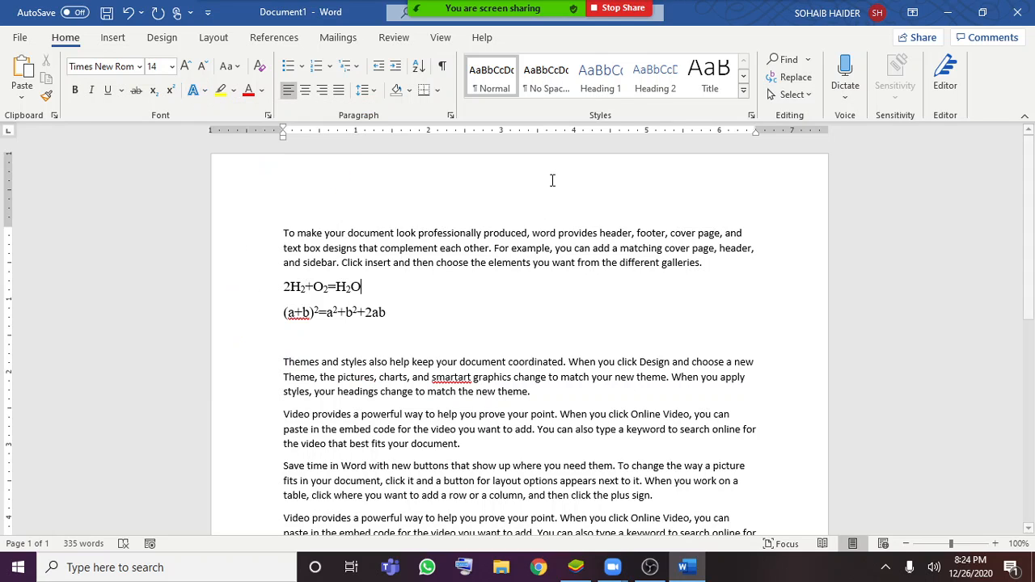
pyautogui.moveTo(361, 287); pyautogui.dragTo(283, 287)
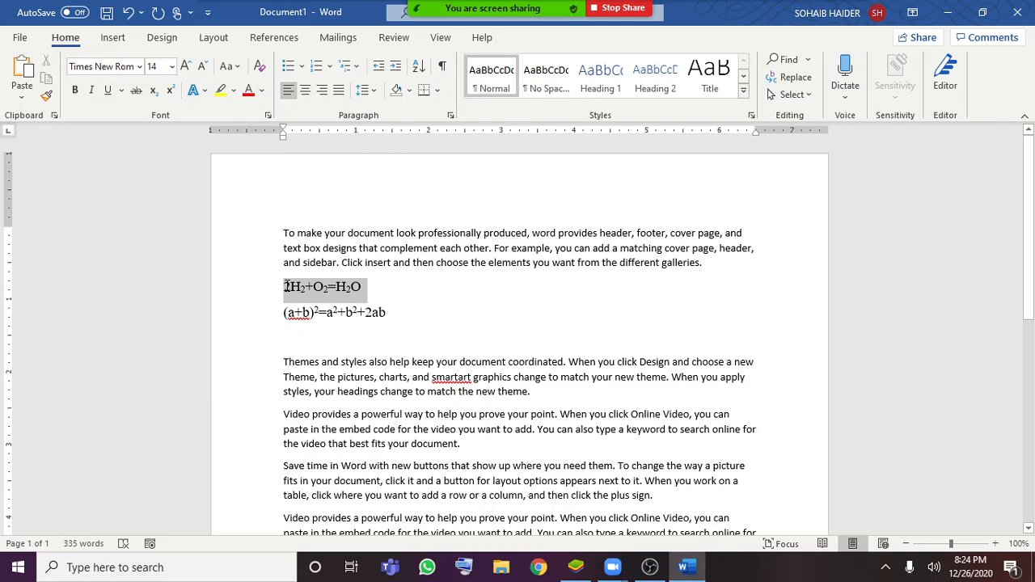
pyautogui.click(196, 90)
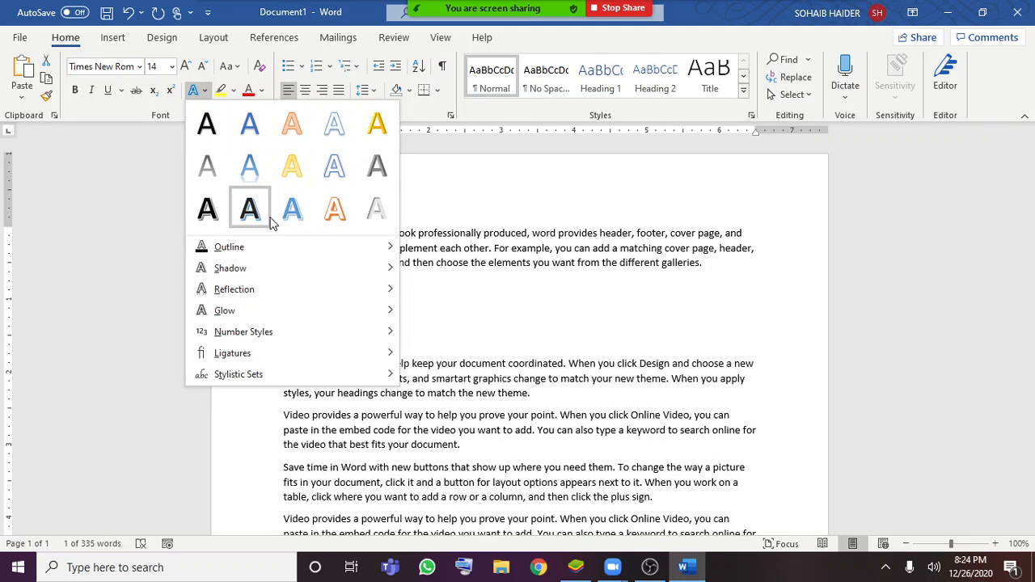
pyautogui.click(453, 291)
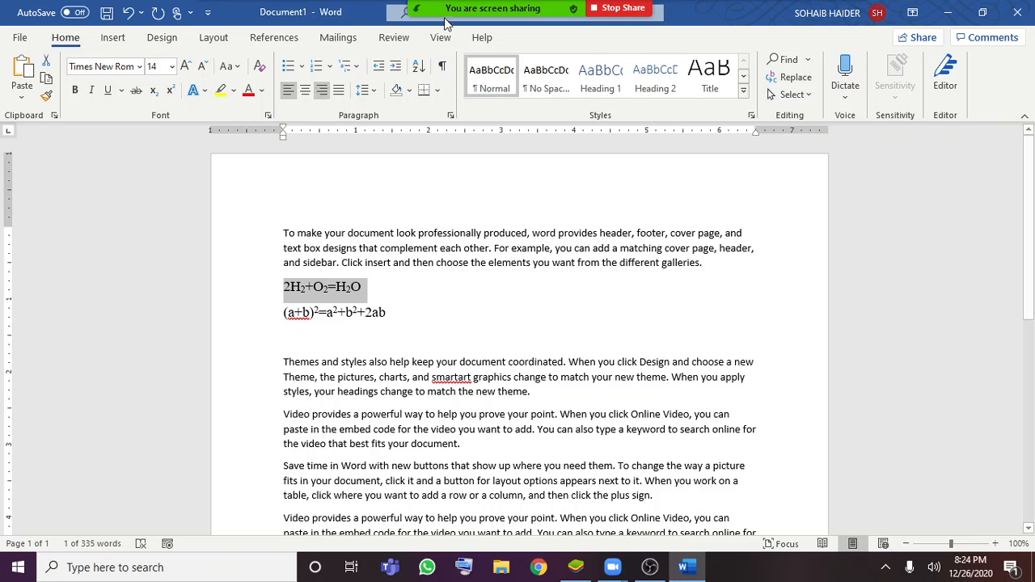
# Center the 2H2+O2=H2O formula, apply an outer shadow text effect to it, and dismiss the Zoom meeting notice
pyautogui.click(305, 90)
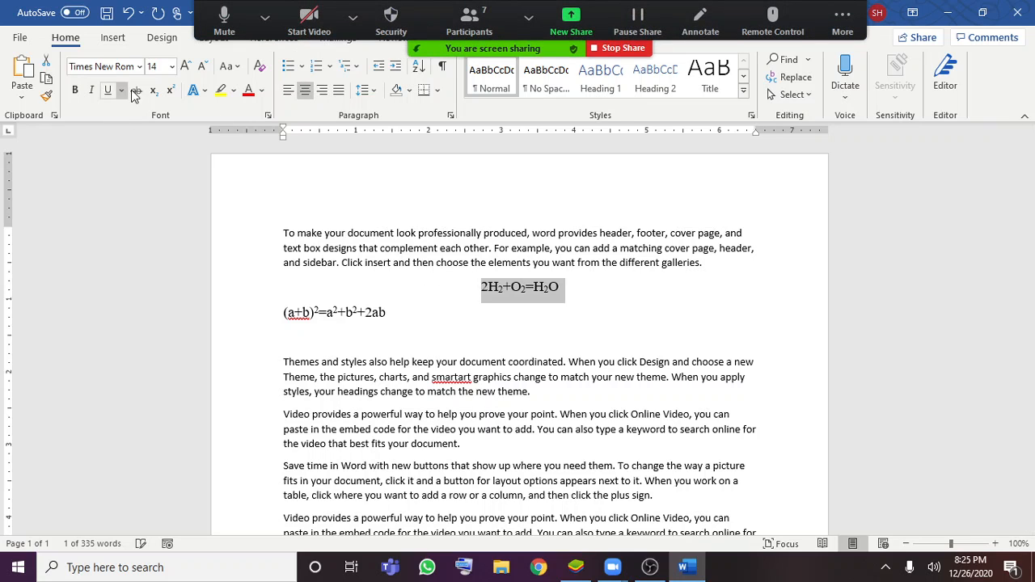
pyautogui.click(202, 92)
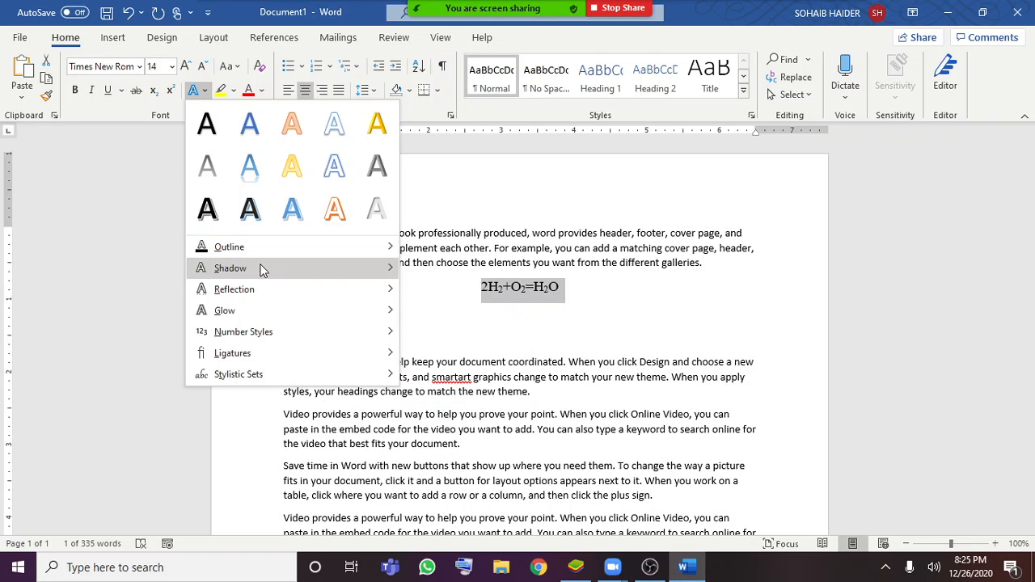
pyautogui.moveTo(263, 269)
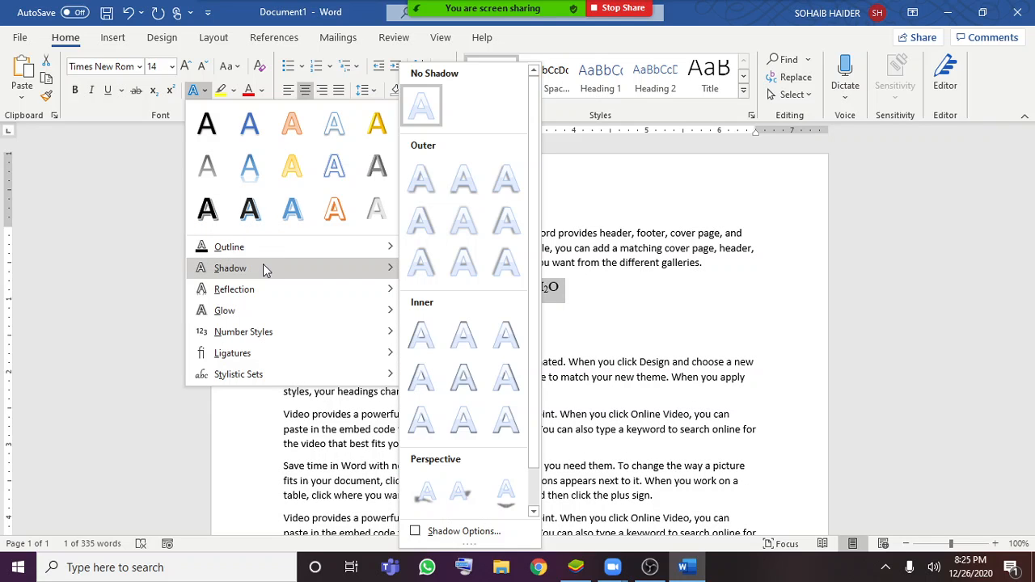
pyautogui.click(435, 226)
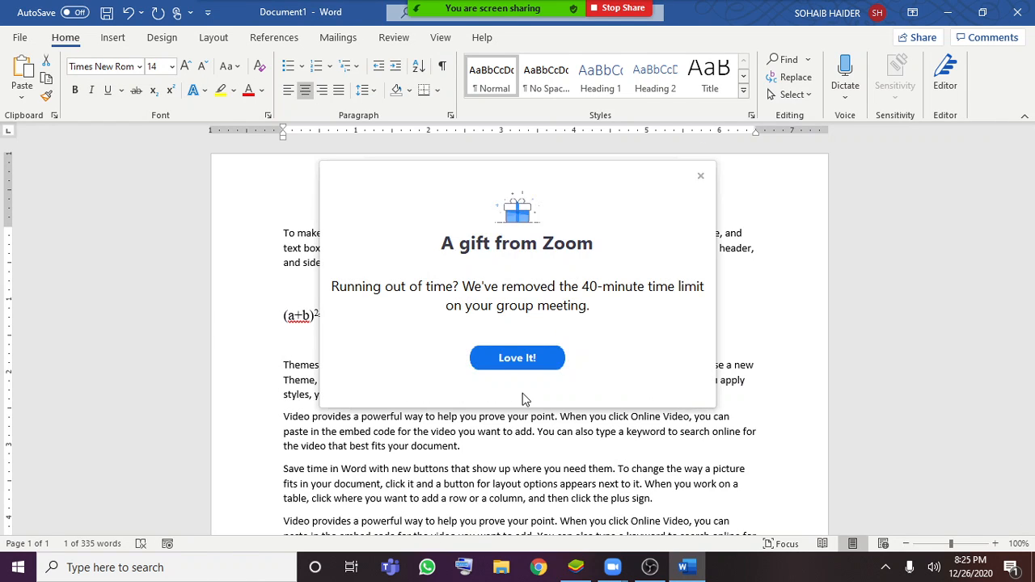
pyautogui.click(545, 362)
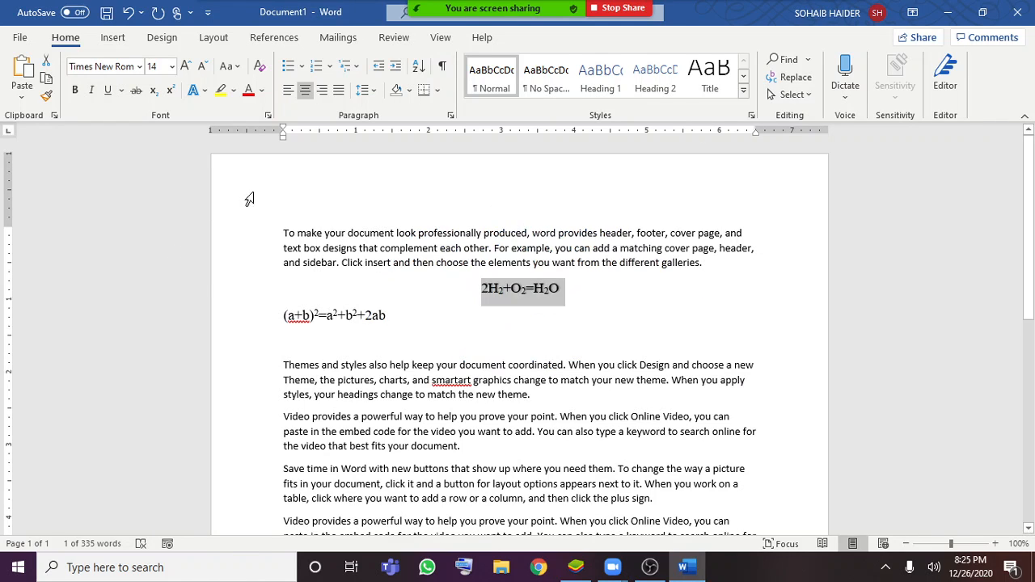
pyautogui.click(373, 314)
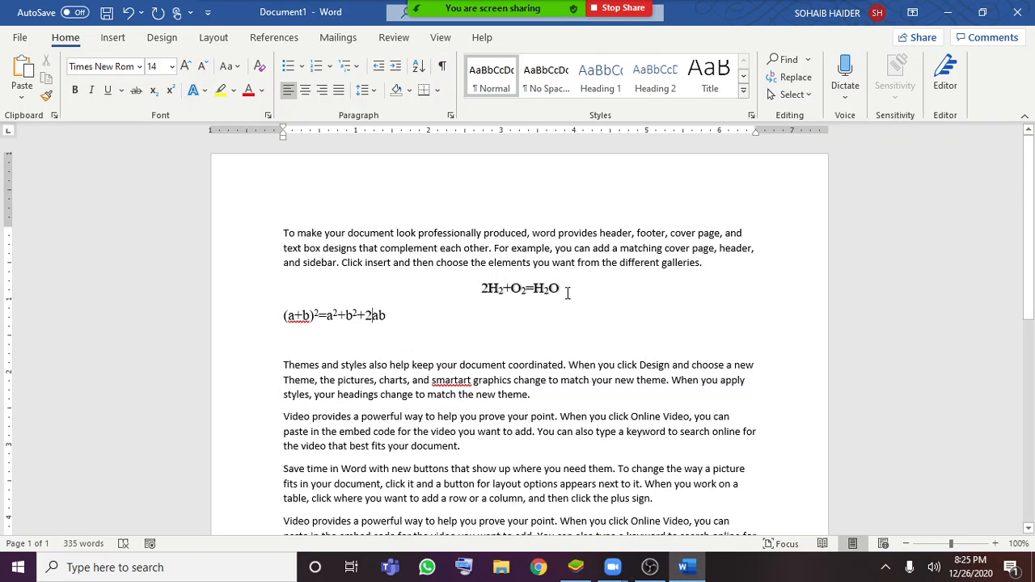
# Left-align the 2H2+O2=H2O formula and deselect it
pyautogui.moveTo(567, 293); pyautogui.dragTo(482, 307)
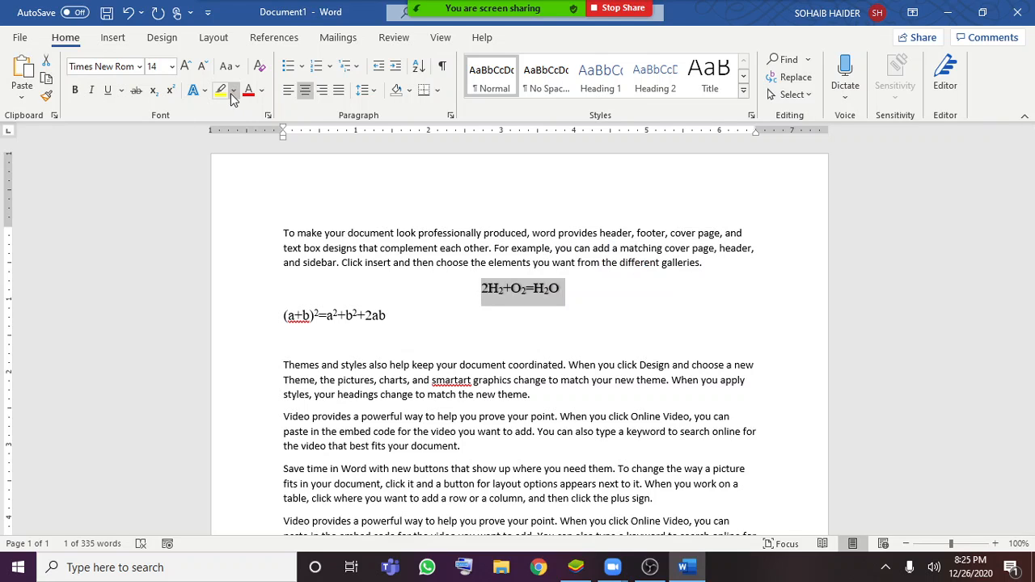
pyautogui.click(408, 304)
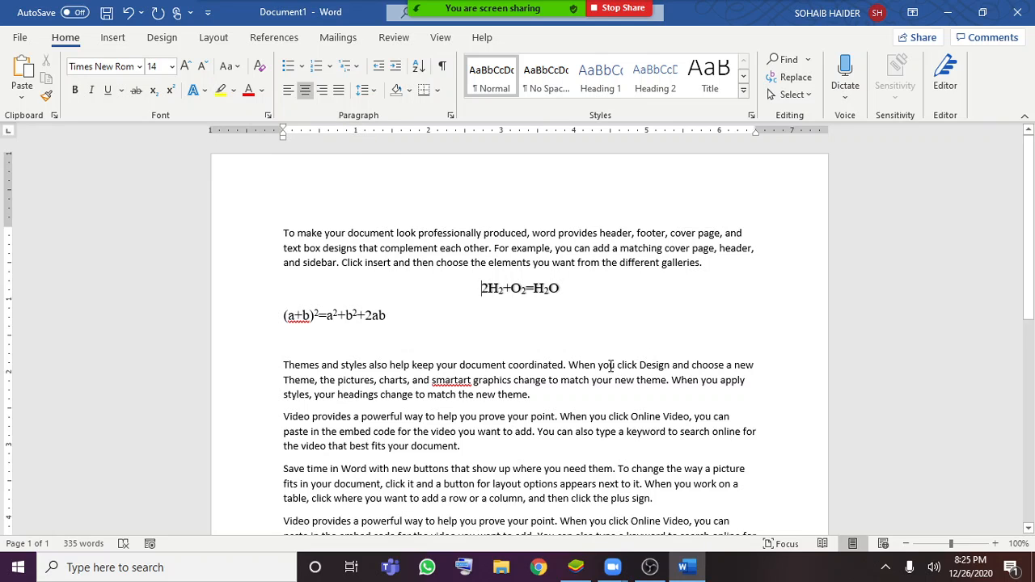
pyautogui.scroll(-1, 578, 340)
pyautogui.moveTo(591, 252); pyautogui.dragTo(448, 262)
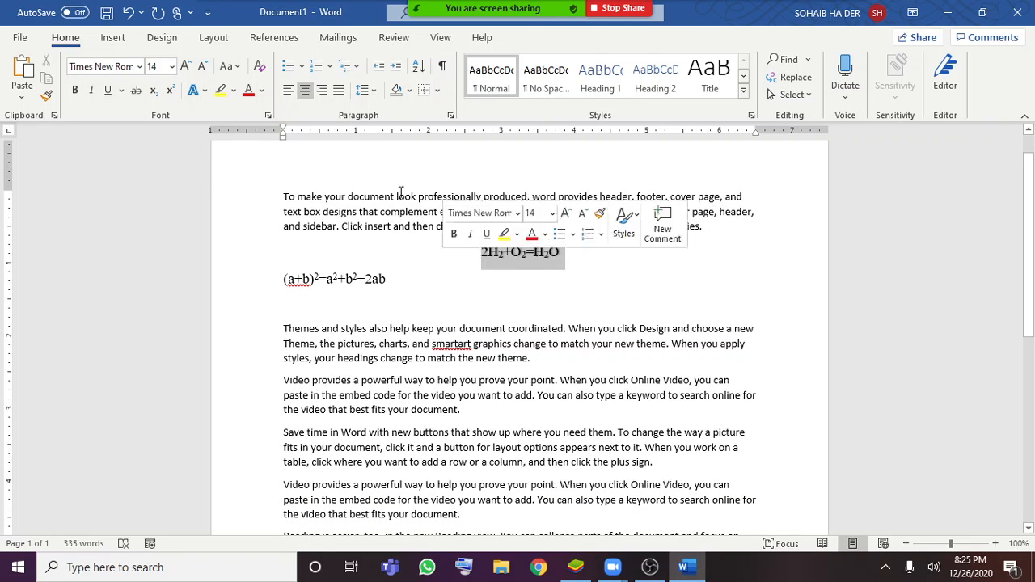
pyautogui.click(287, 91)
pyautogui.click(372, 247)
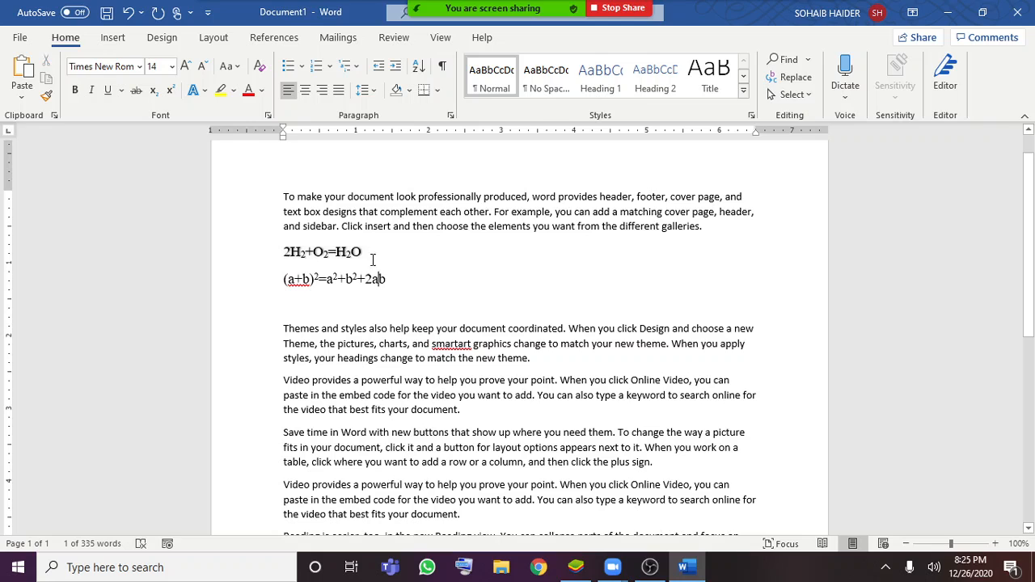
# Highlight the 2H2+O2=H2O formula in bright green and deselect it
pyautogui.moveTo(366, 258); pyautogui.dragTo(269, 261)
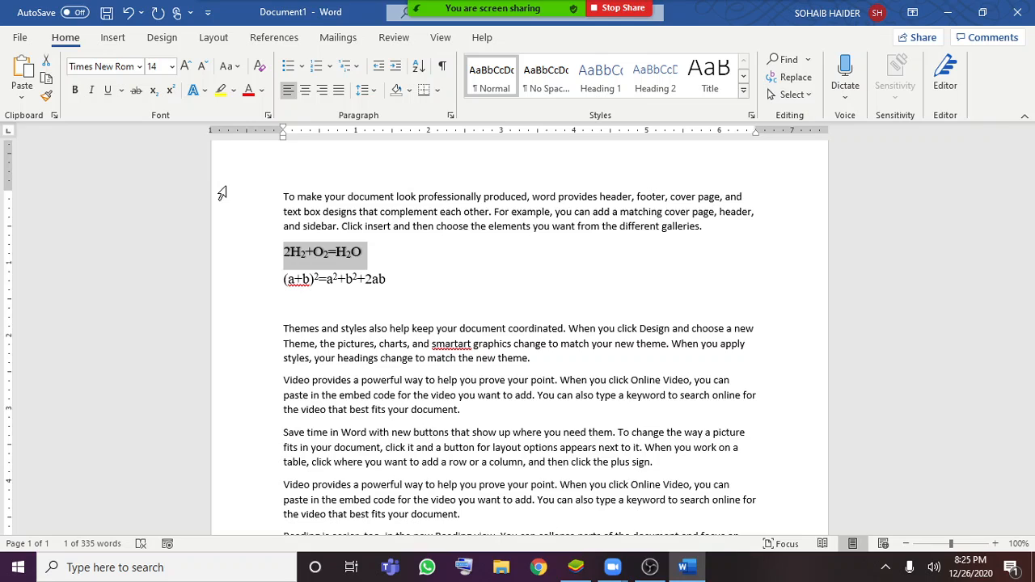
pyautogui.click(233, 90)
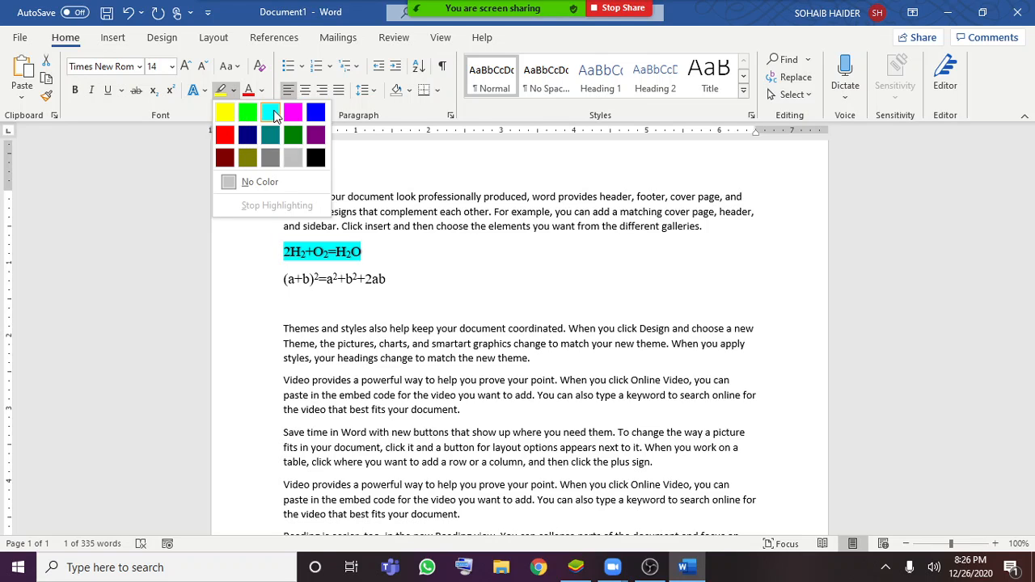
pyautogui.click(250, 114)
pyautogui.click(397, 280)
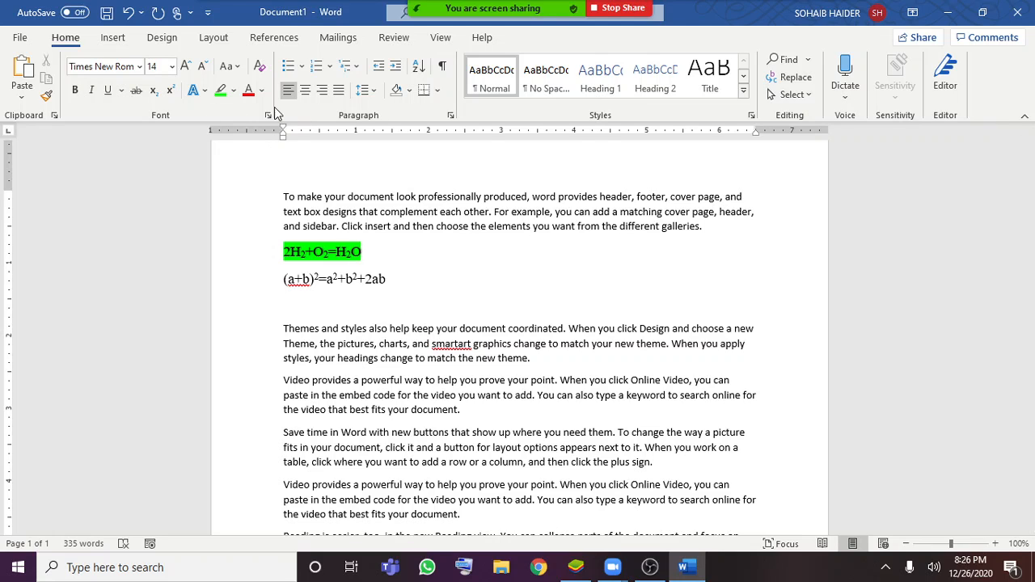
# Change the font color of the highlighted 2H2+O2=H2O formula to red and look through the other font colors
pyautogui.moveTo(393, 248); pyautogui.dragTo(270, 267)
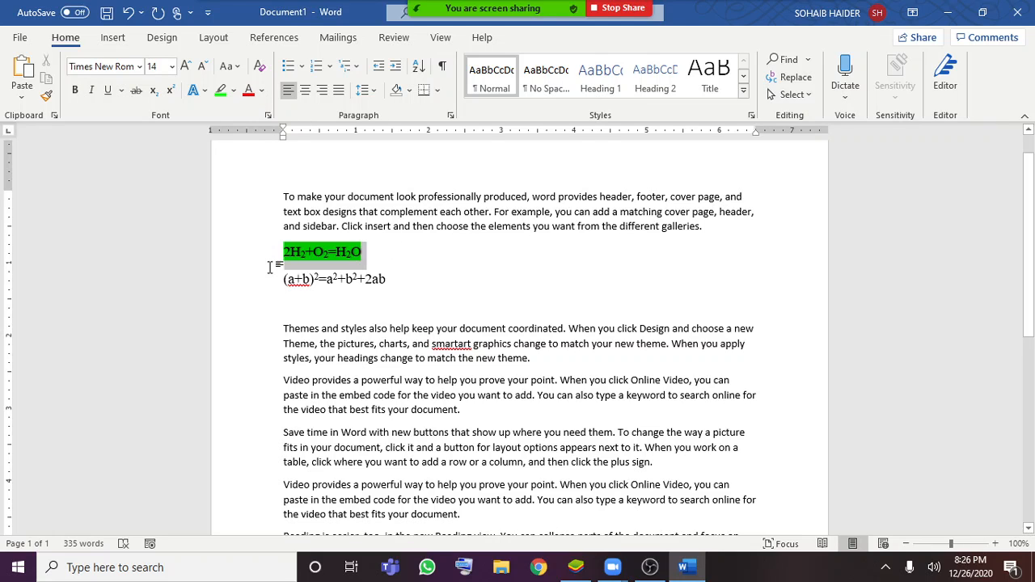
pyautogui.click(262, 94)
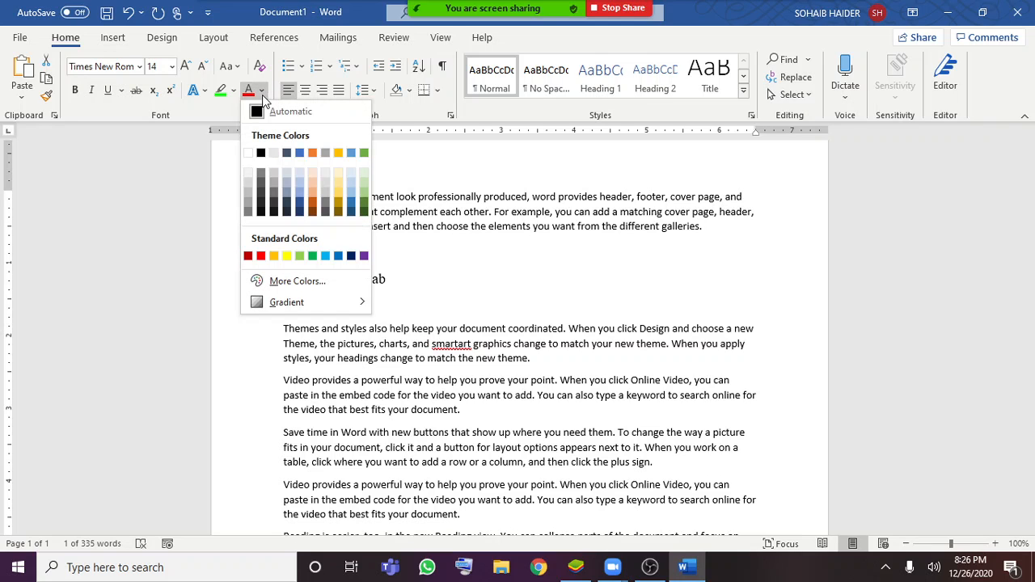
pyautogui.click(491, 292)
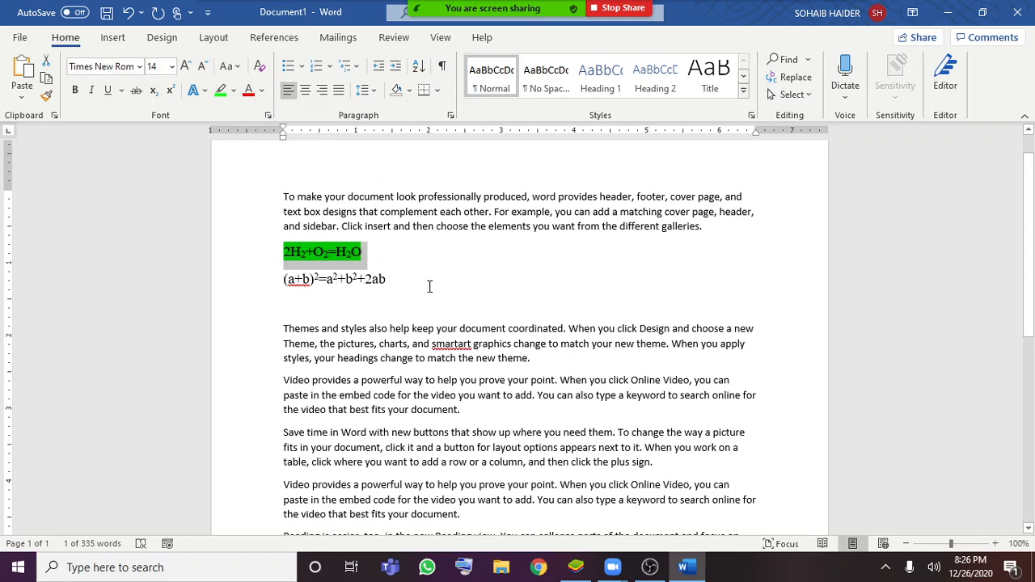
pyautogui.click(249, 92)
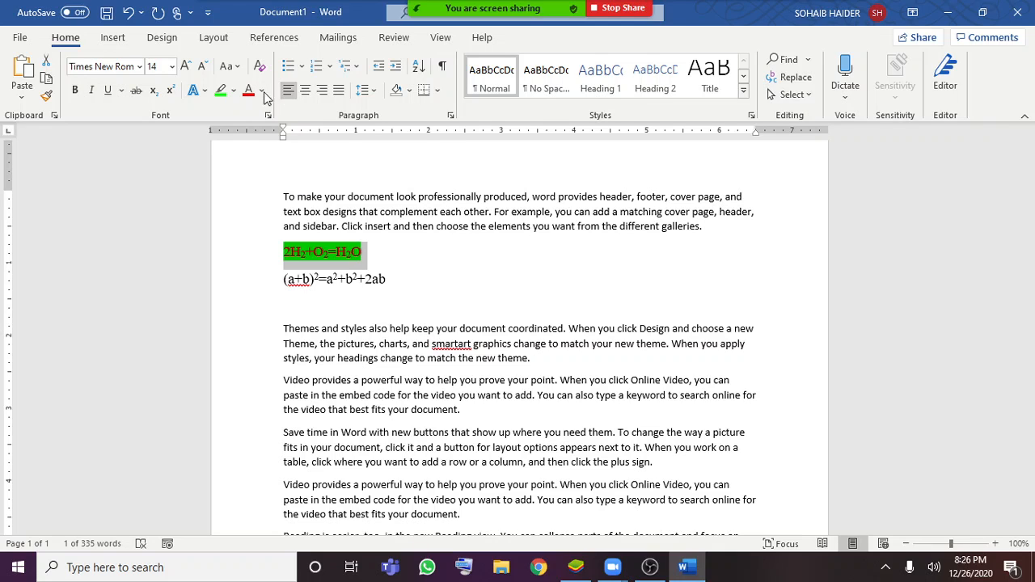
pyautogui.click(261, 90)
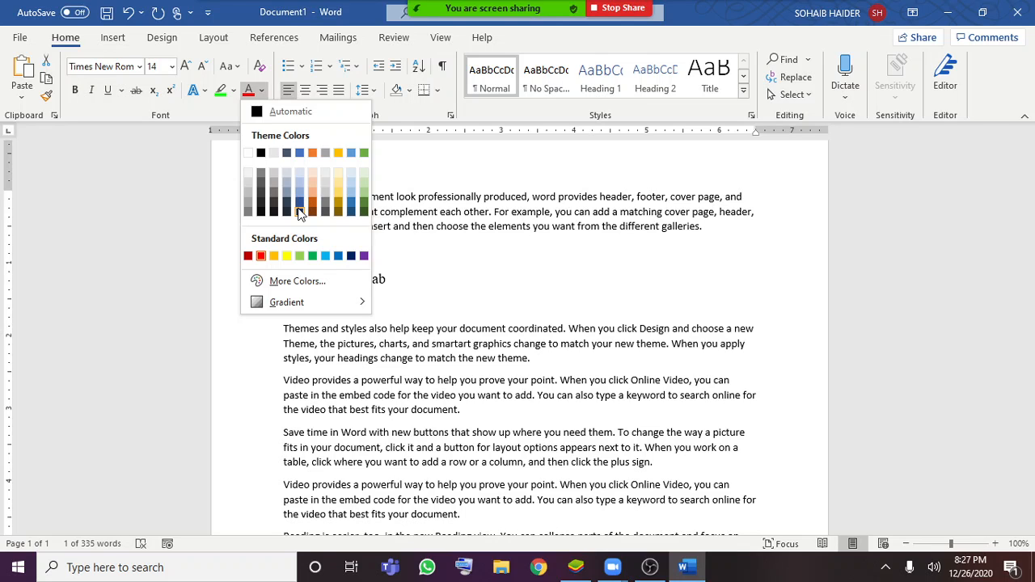
pyautogui.press('Escape')
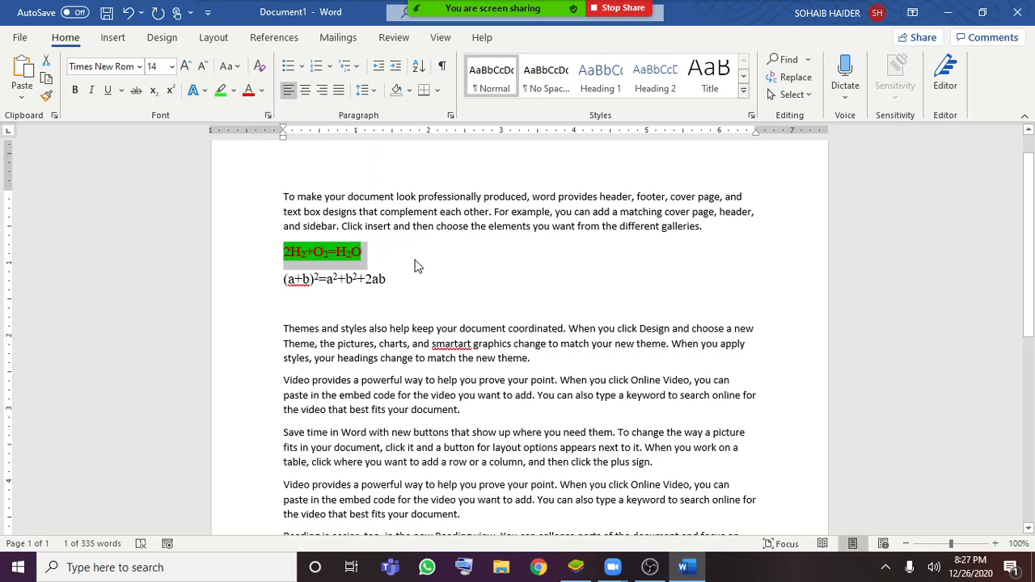
pyautogui.click(386, 257)
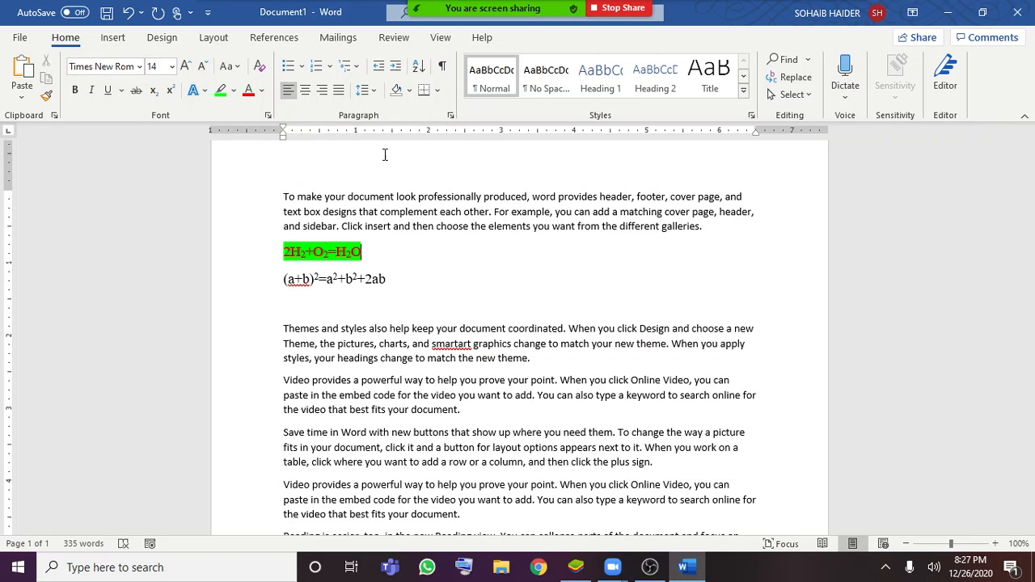
# Enter four students' first names on separate lines at the end of the document
pyautogui.scroll(-1, 427, 316)
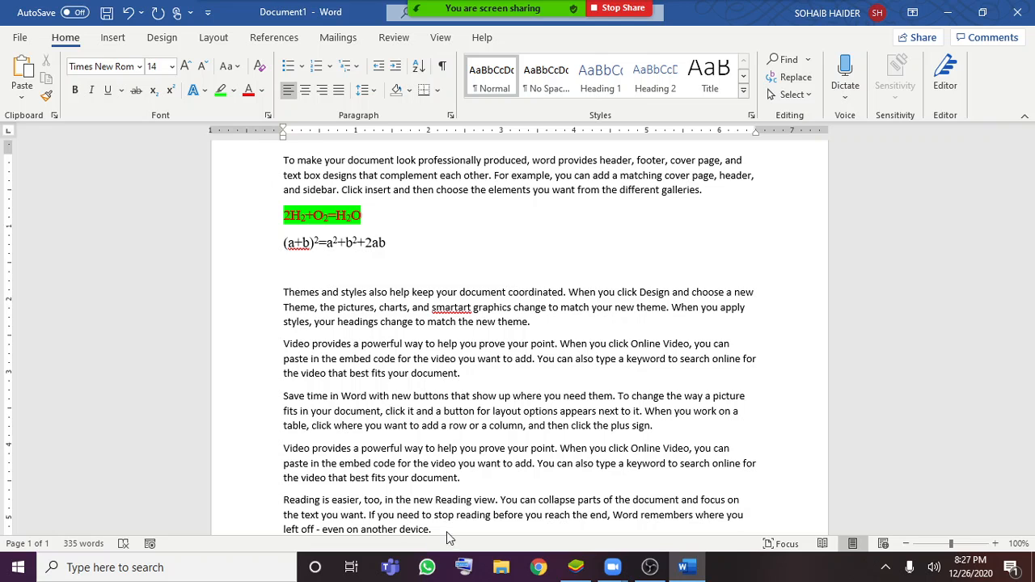
pyautogui.hotkey('alt', 'n')
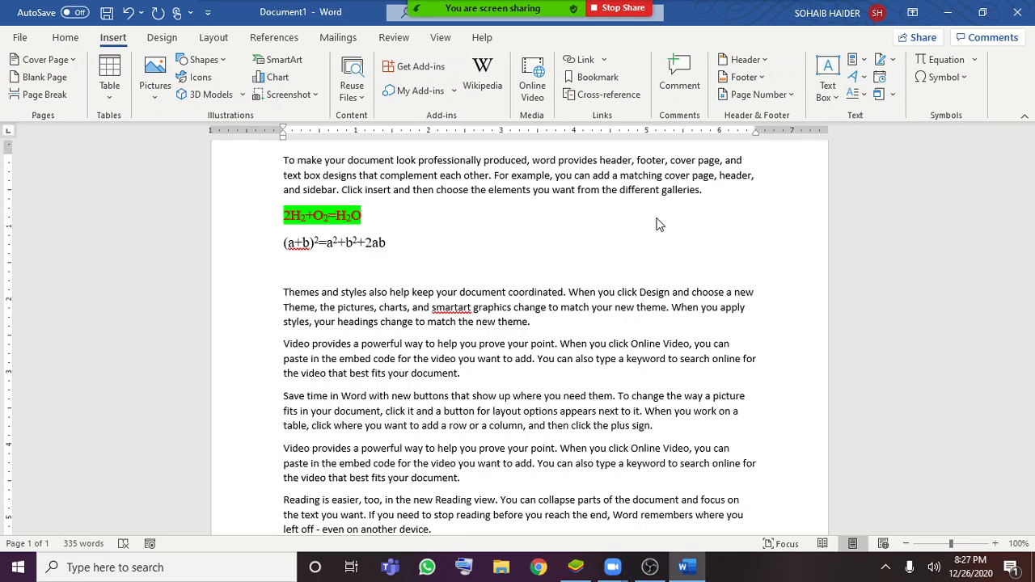
pyautogui.hotkey('alt', 'm')
pyautogui.scroll(-8, 639, 258)
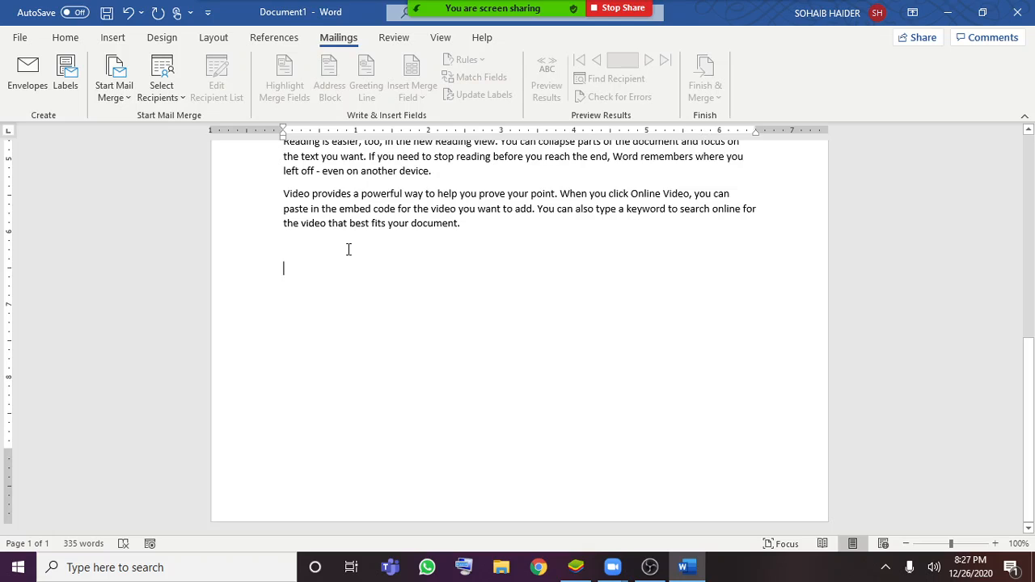
pyautogui.write('Ahmad')
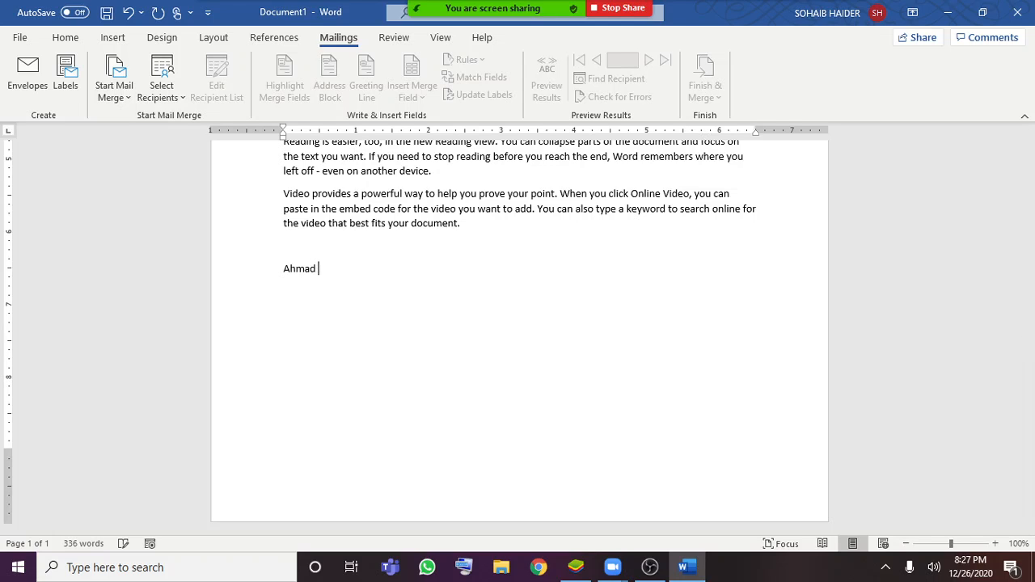
pyautogui.press('Return')
pyautogui.write('ali ')
pyautogui.write('Hassan')
pyautogui.press('Return')
pyautogui.write('hamza')
pyautogui.press('Return')
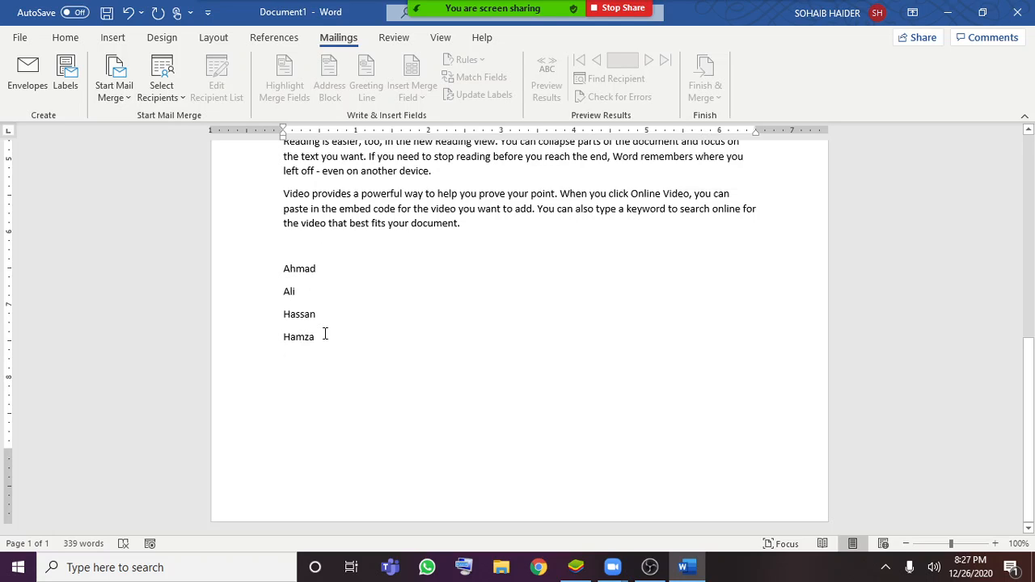
# Add the line "These are students" directly above the list of names
pyautogui.moveTo(324, 332); pyautogui.dragTo(276, 270)
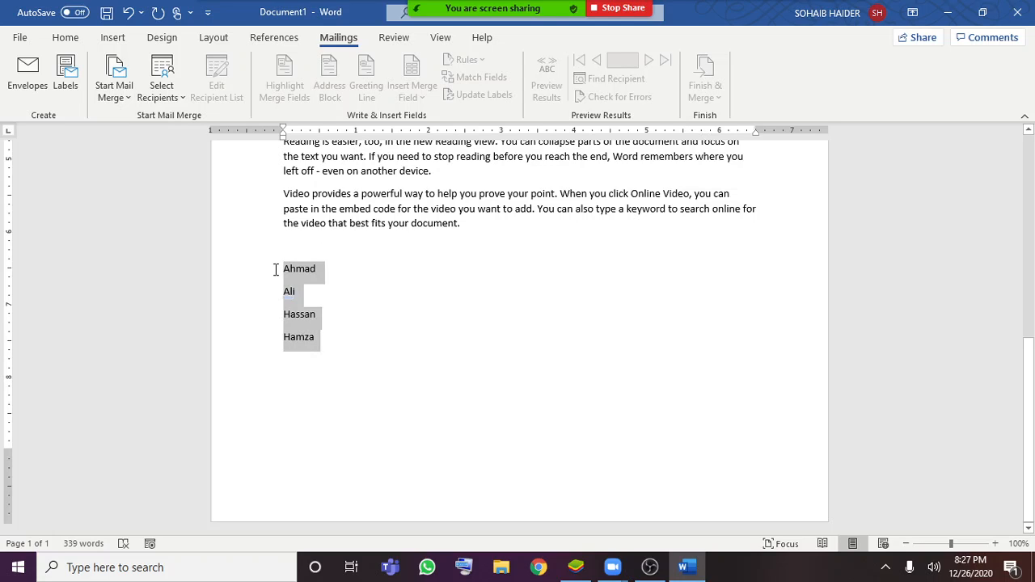
pyautogui.click(65, 37)
pyautogui.scroll(1, 405, 311)
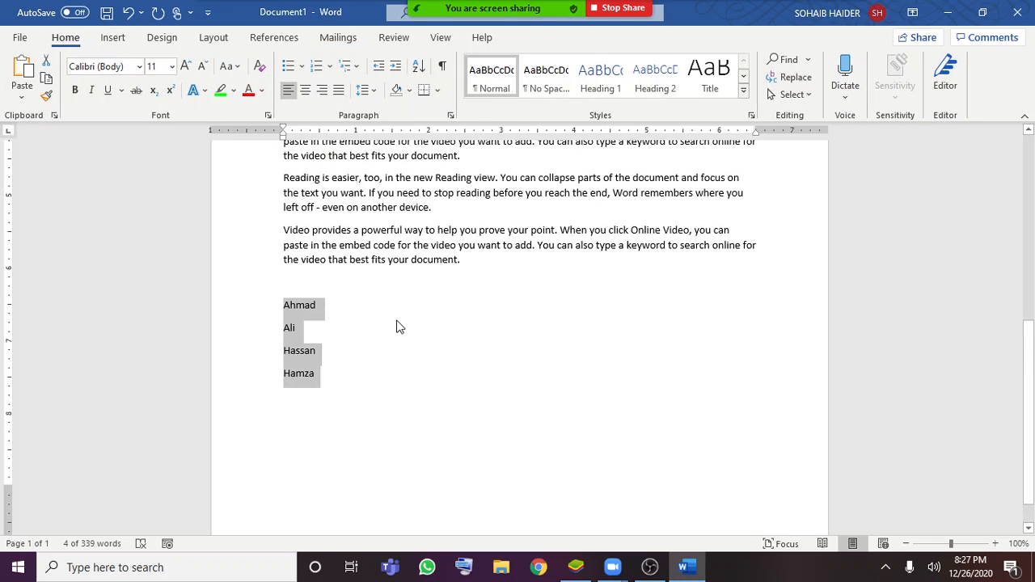
pyautogui.click(305, 283)
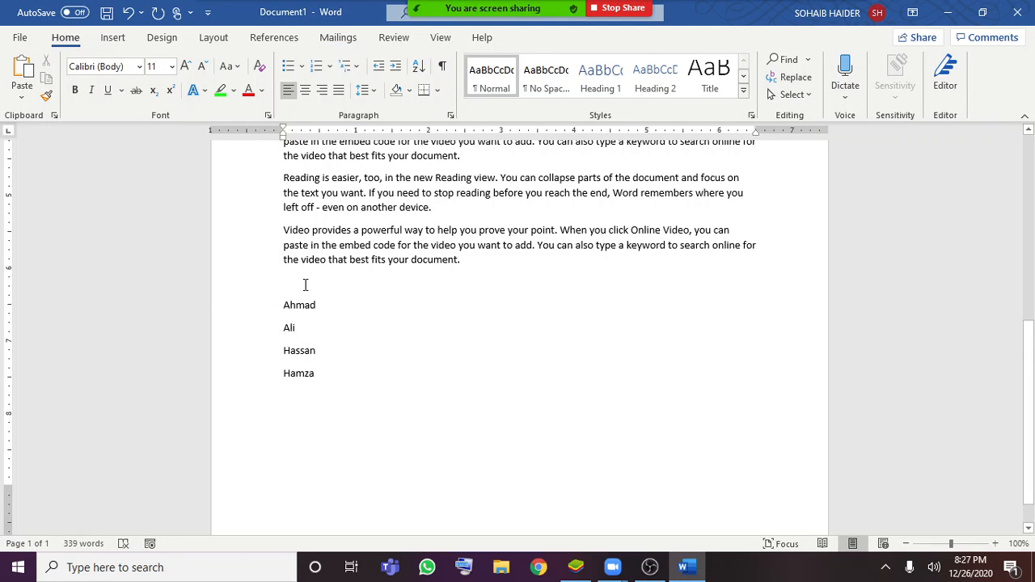
pyautogui.write('These a')
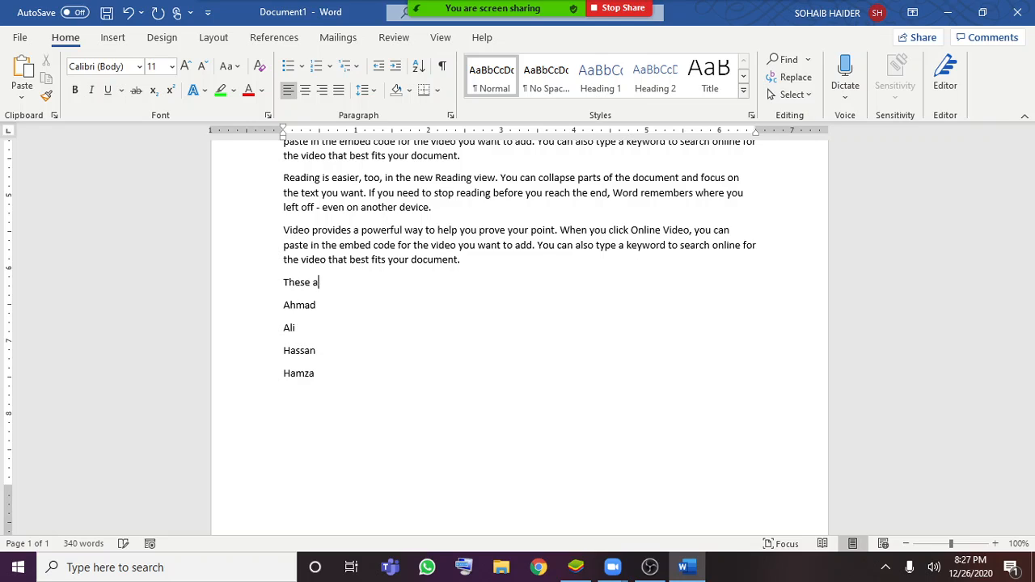
pyautogui.write('re students')
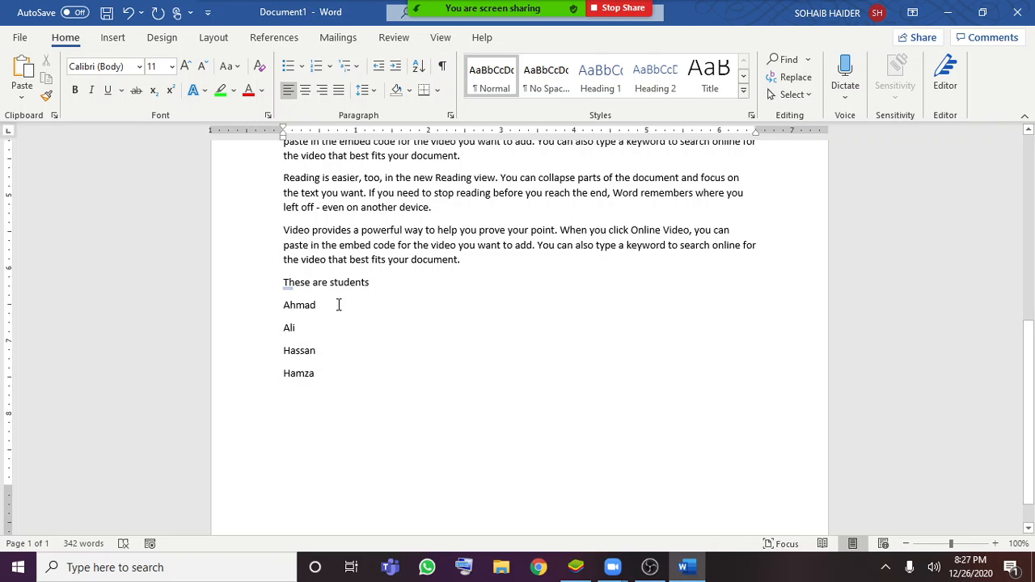
# Format the four names as a bulleted list with solid round bullets and change the bullet symbol to the four-diamond style
pyautogui.moveTo(285, 301)
pyautogui.mouseDown()
pyautogui.moveTo(328, 393)
pyautogui.moveTo(342, 391)
pyautogui.moveTo(291, 331)
pyautogui.moveTo(288, 291)
pyautogui.mouseUp()
pyautogui.click(342, 391)
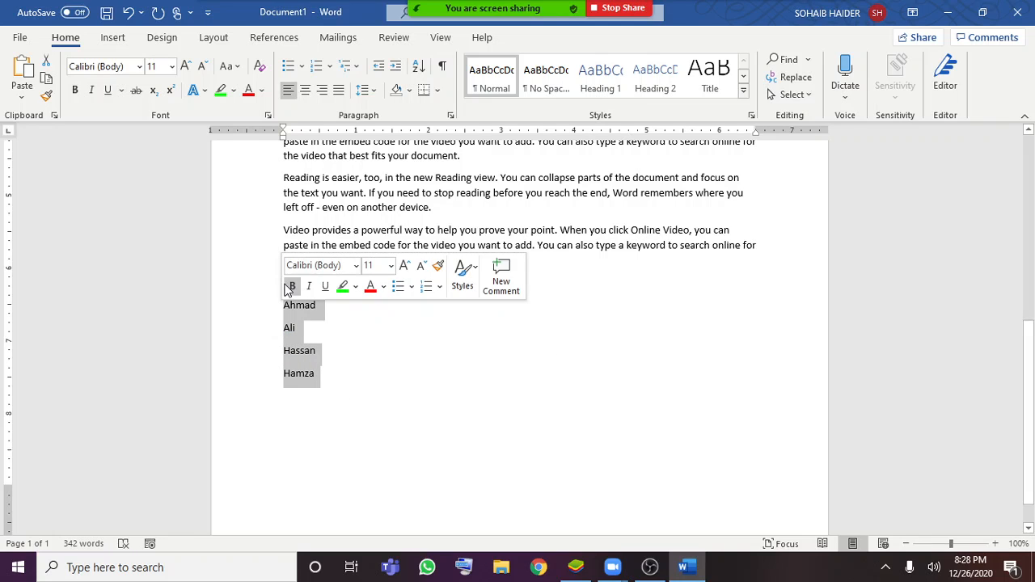
pyautogui.click(302, 67)
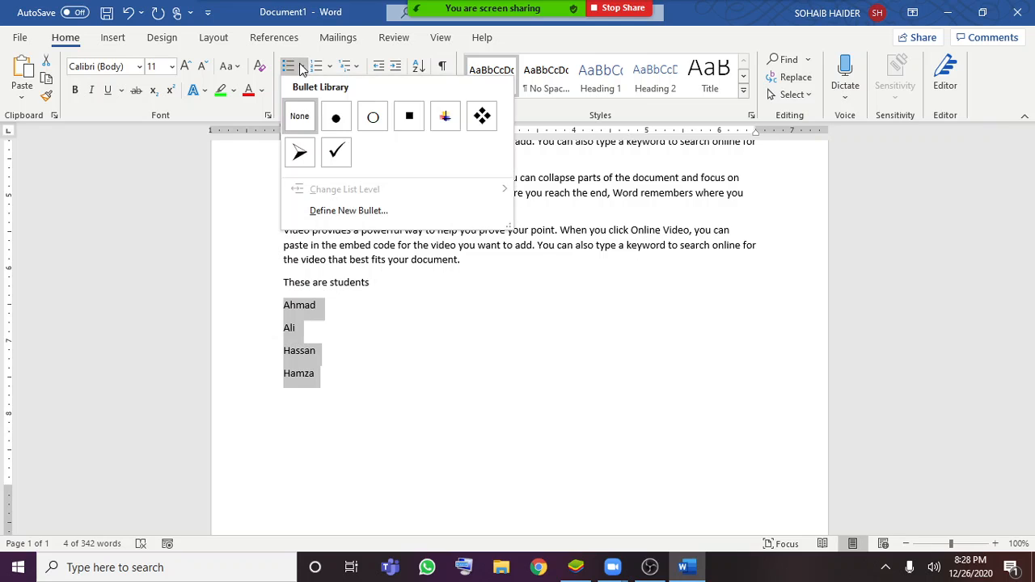
pyautogui.click(336, 117)
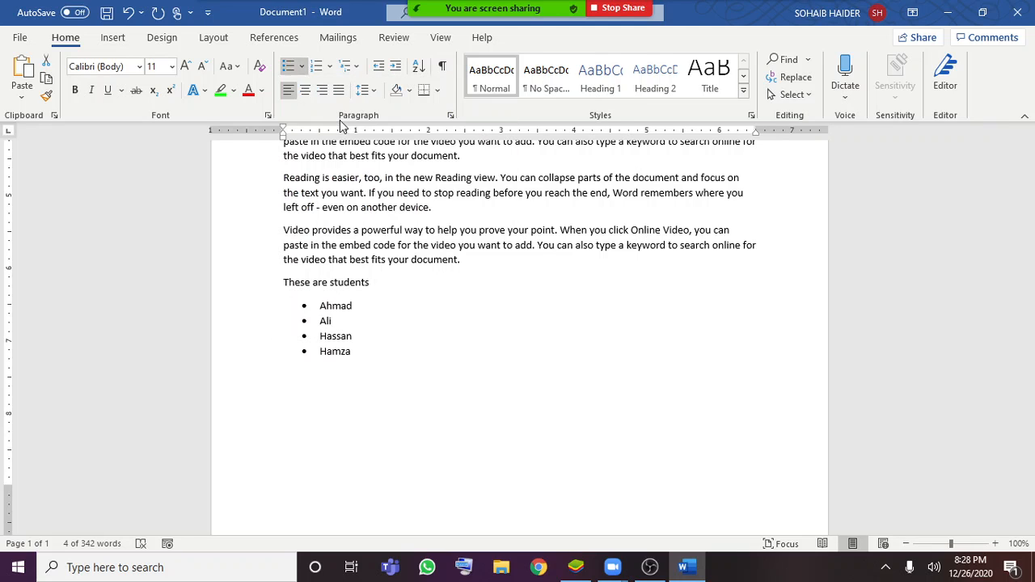
pyautogui.click(302, 68)
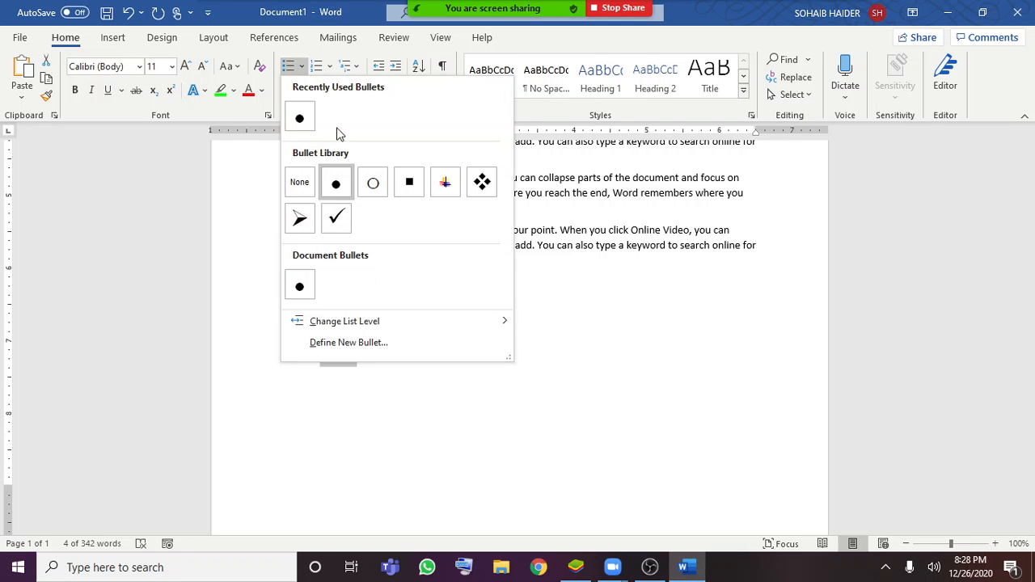
pyautogui.click(481, 184)
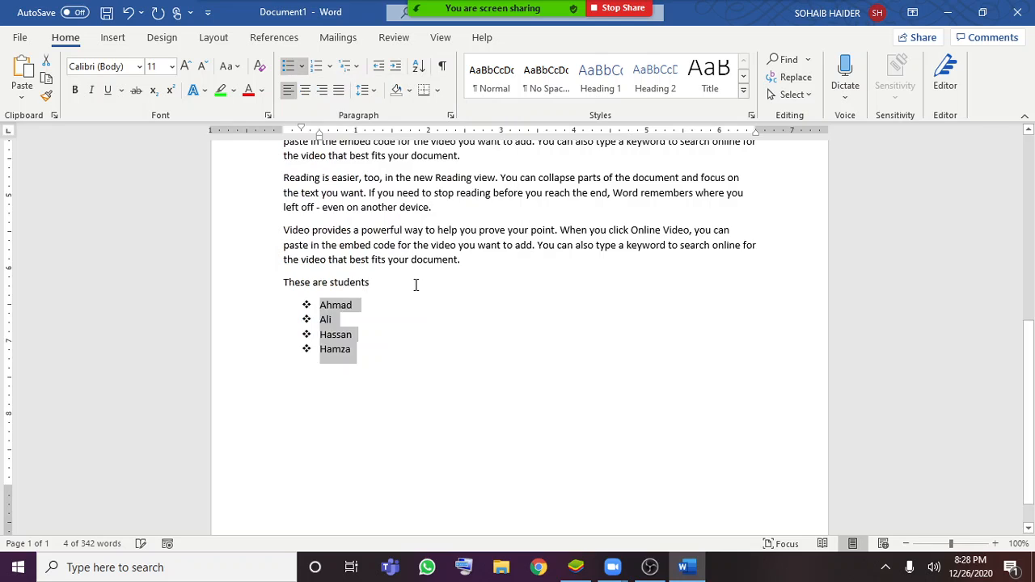
# Try the arrowhead bullet on the line "These are students" and undo it
pyautogui.click(384, 340)
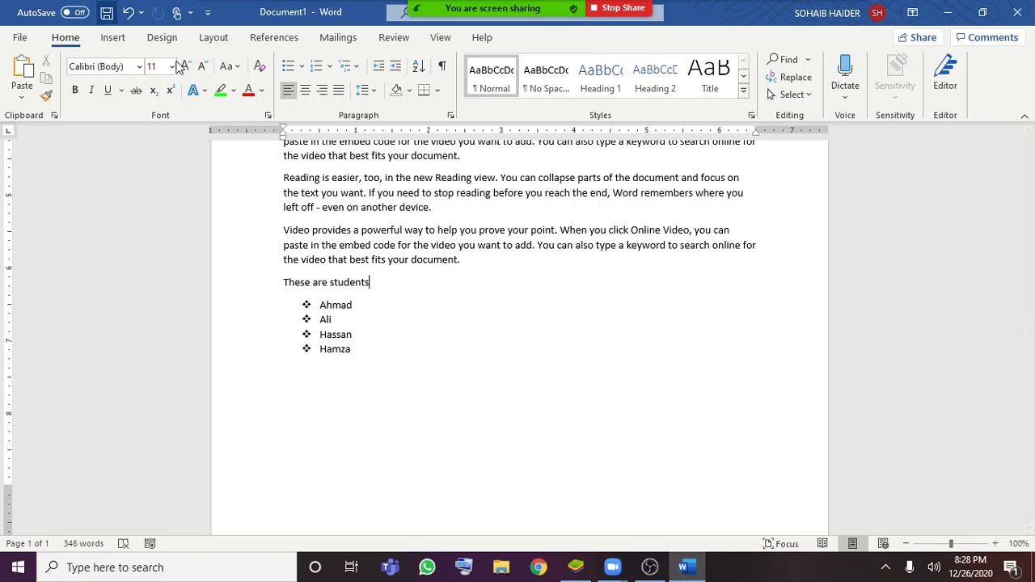
pyautogui.click(301, 71)
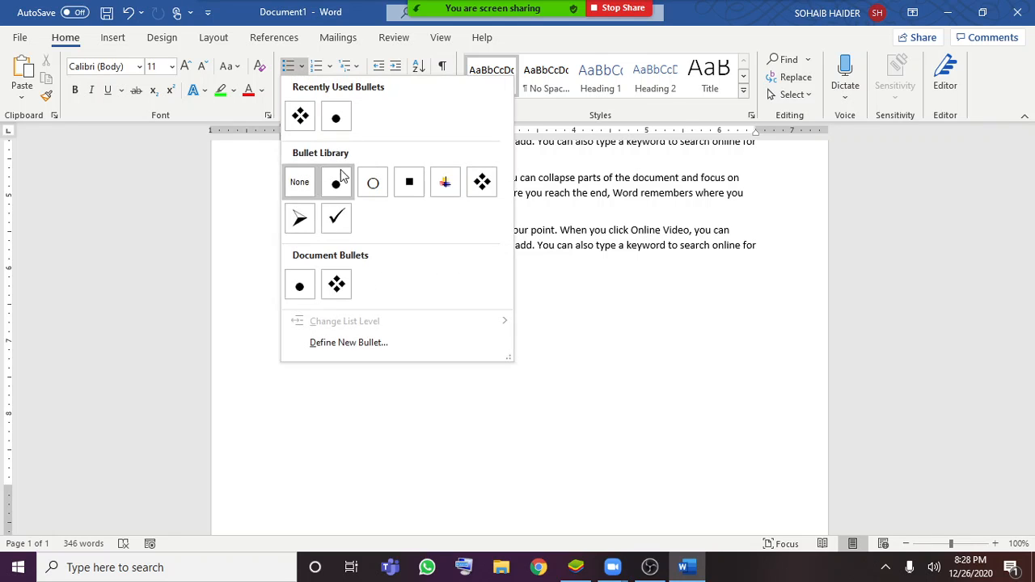
pyautogui.click(300, 217)
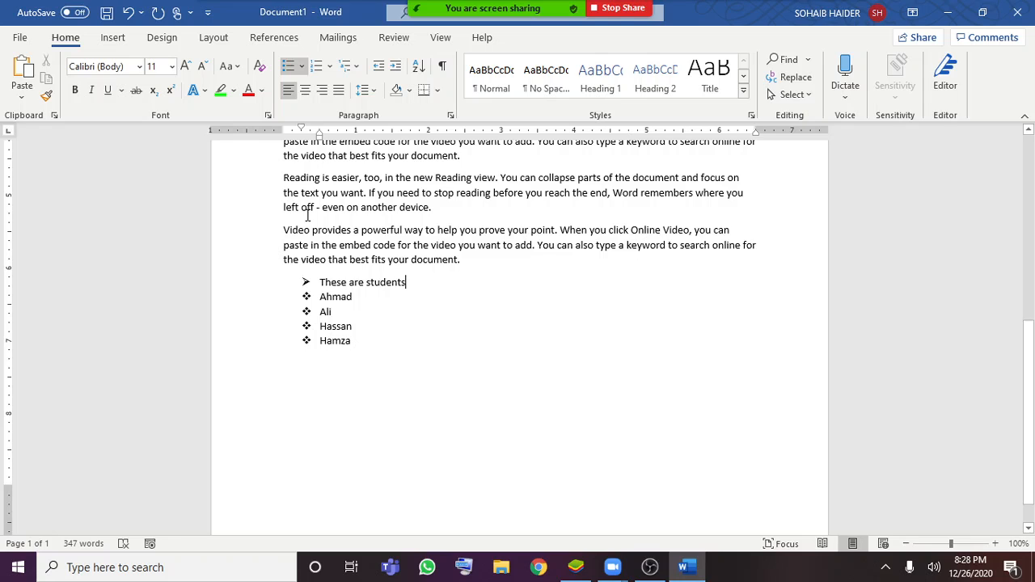
pyautogui.hotkey('ctrl', 'z')
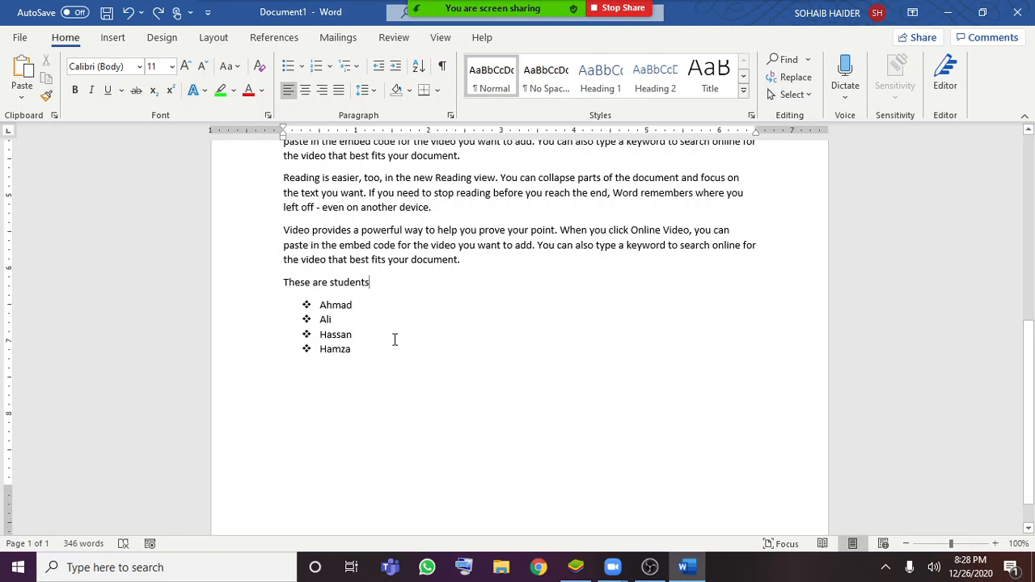
# Convert the four bulleted student names into a numbered list in the 1. 2. 3. format
pyautogui.moveTo(352, 349)
pyautogui.mouseDown()
pyautogui.moveTo(321, 308)
pyautogui.moveTo(364, 348)
pyautogui.mouseUp()
pyautogui.tripleClick(324, 307)
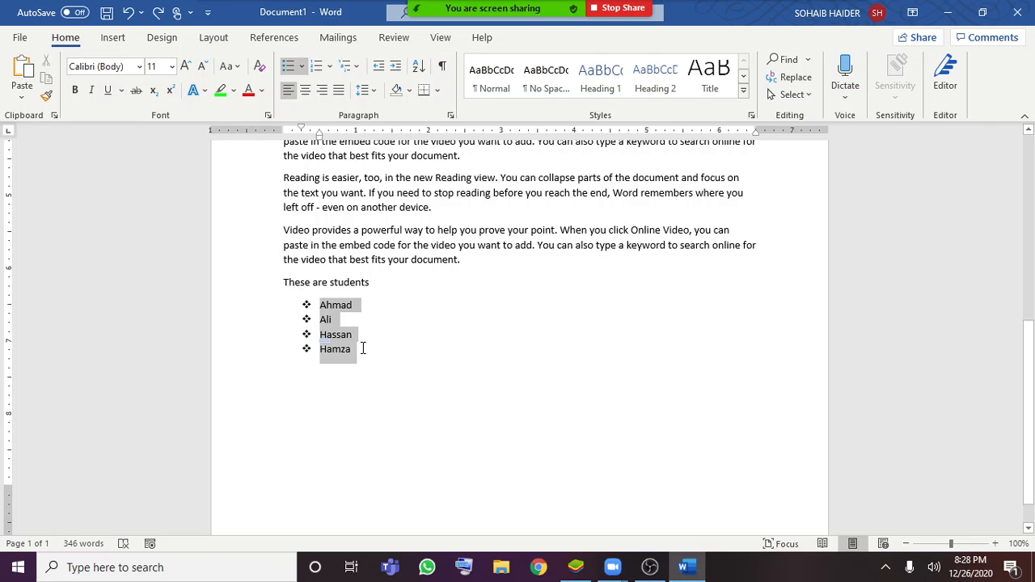
pyautogui.click(330, 71)
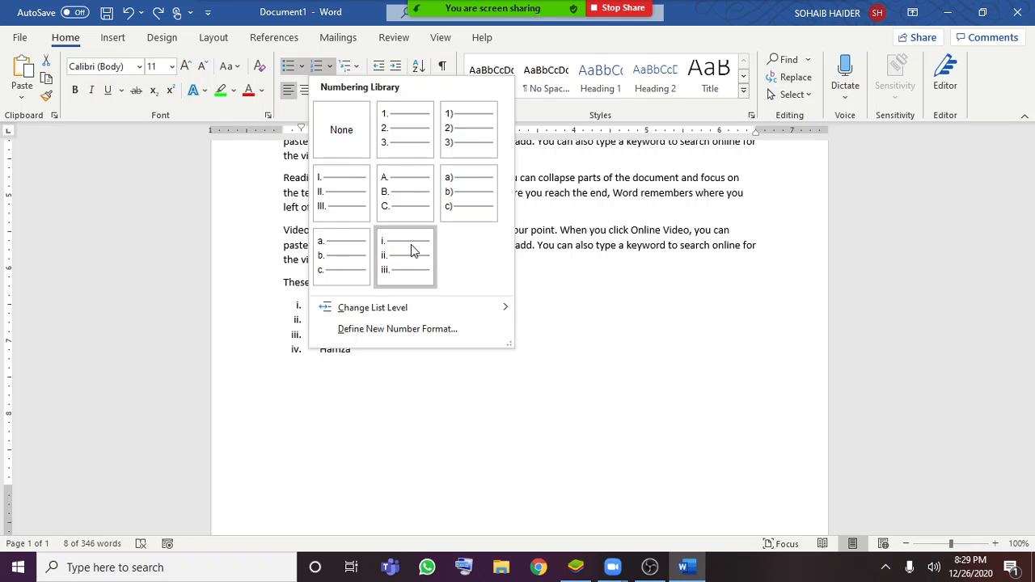
pyautogui.click(407, 153)
pyautogui.click(368, 326)
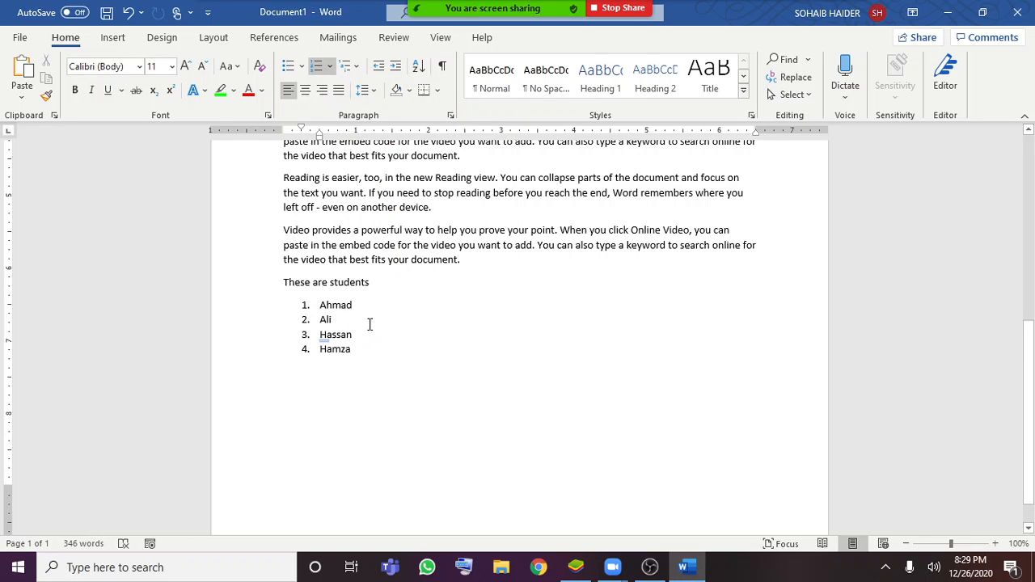
# Apply the 1) a) i) multilevel list style to the list of student names
pyautogui.click(356, 67)
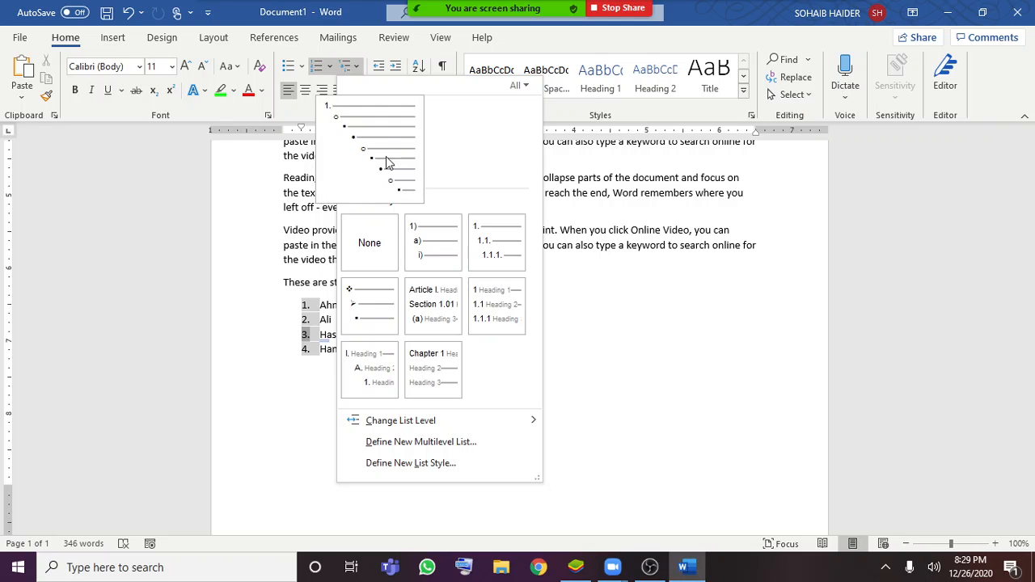
pyautogui.moveTo(426, 247)
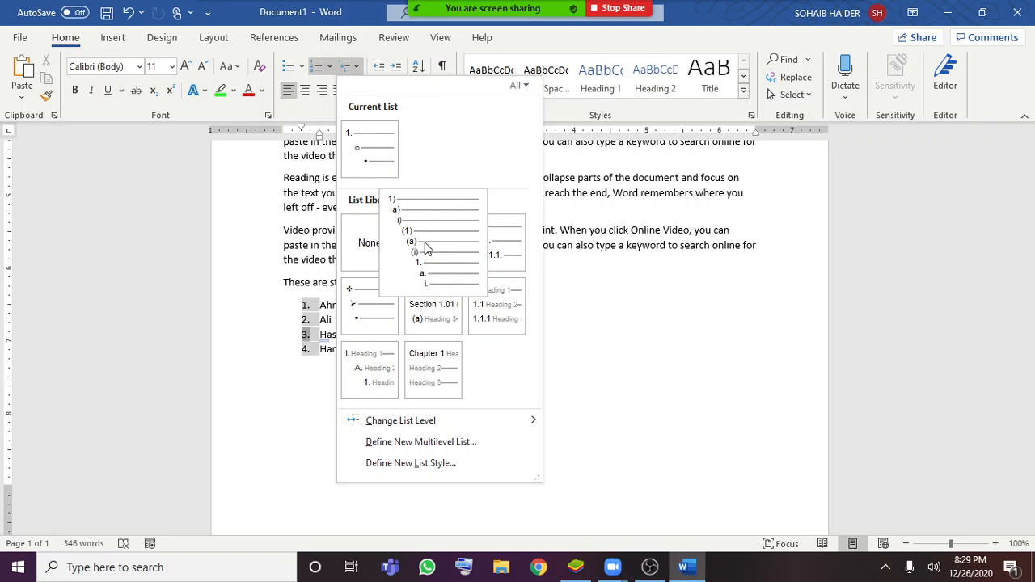
pyautogui.click(426, 249)
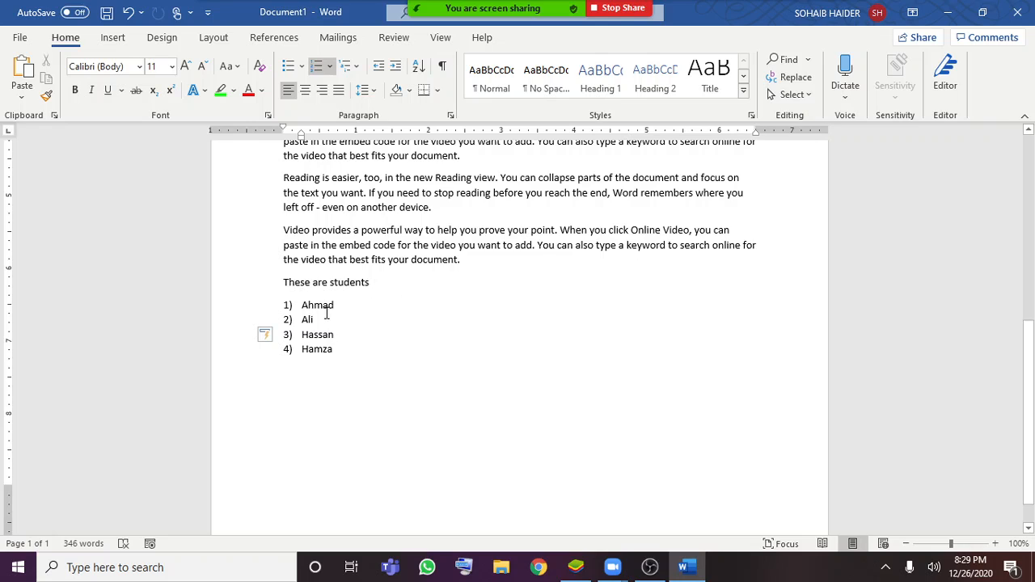
pyautogui.click(297, 324)
# Insert a second-level item "Courses" under the first student in the list
pyautogui.click(342, 306)
pyautogui.press('Return')
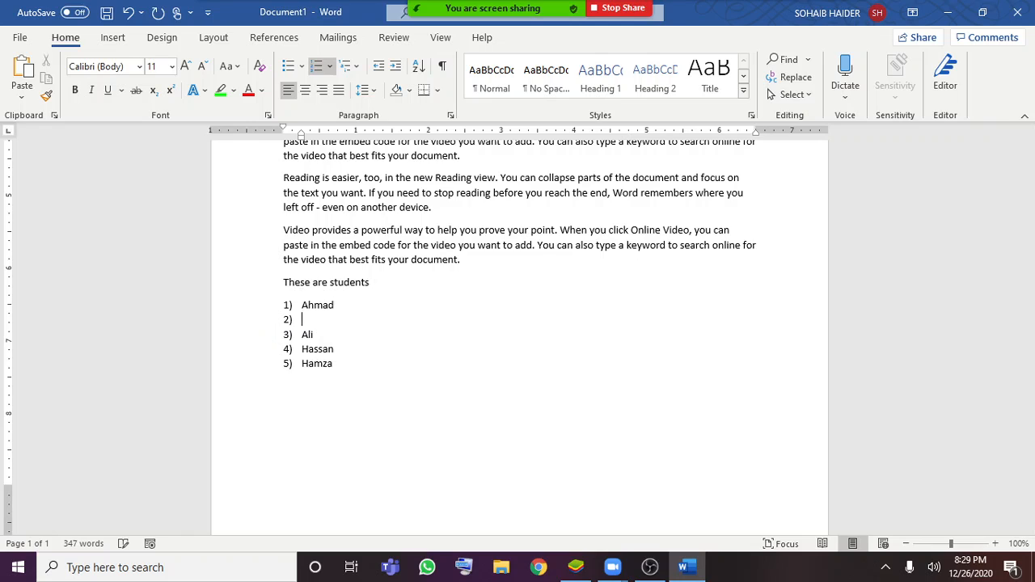
pyautogui.press('Tab')
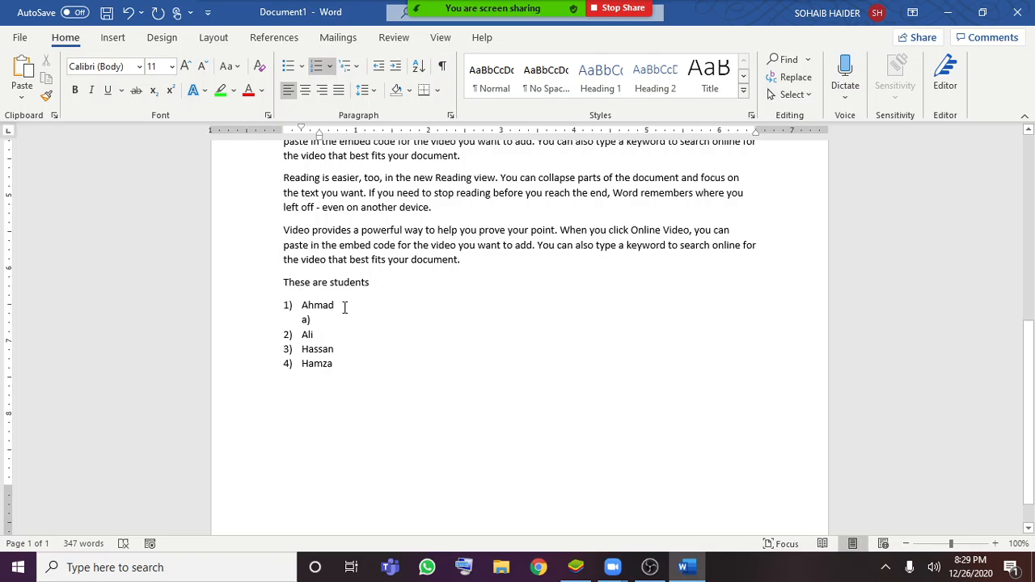
pyautogui.write('p')
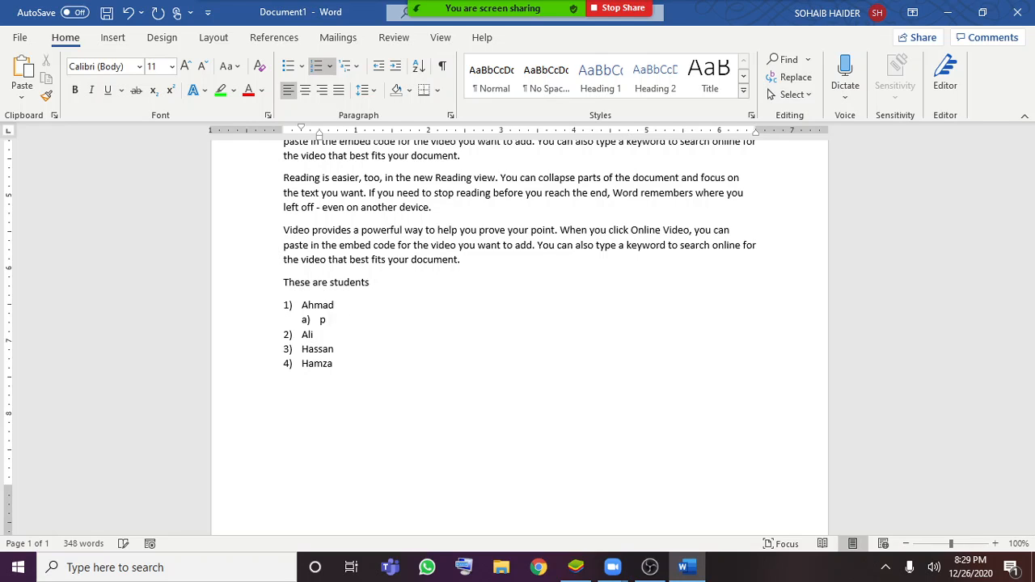
pyautogui.write('ourses')
# Add third-level items A, B, C and D under "Courses", removing the extra empty item after them
pyautogui.press('Return')
pyautogui.press('Tab')
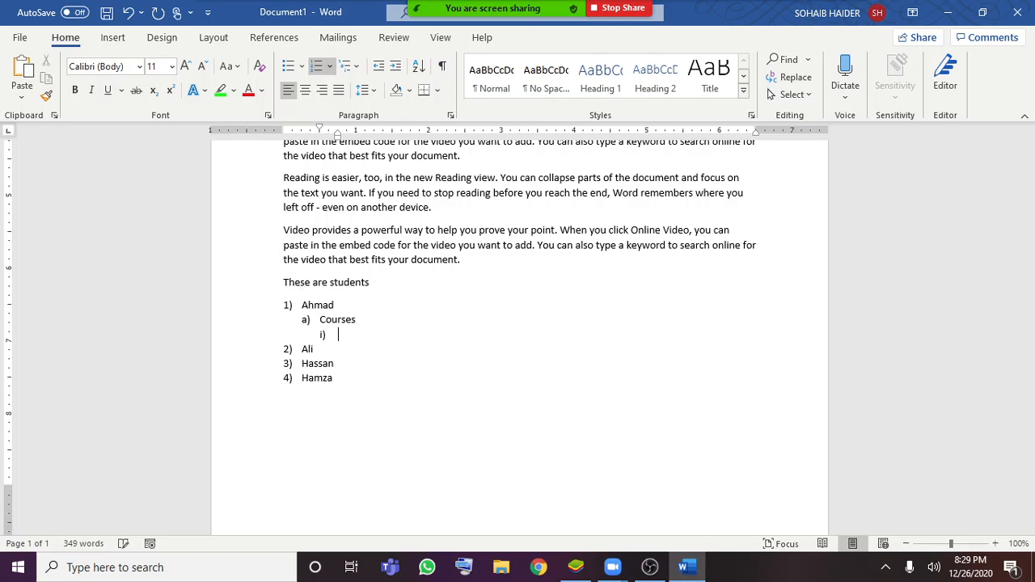
pyautogui.write('a')
pyautogui.press('Return')
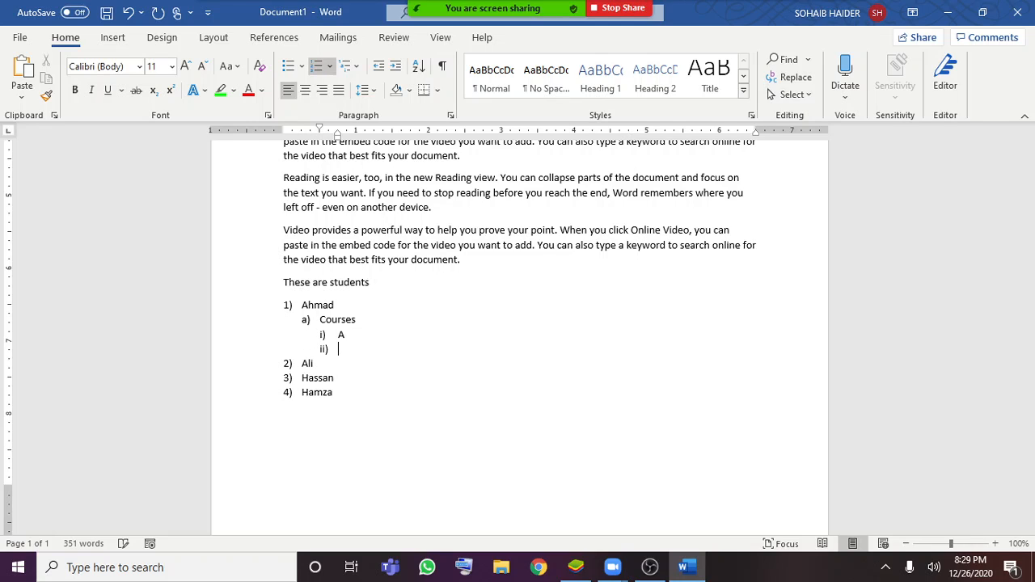
pyautogui.write('b')
pyautogui.press('Return')
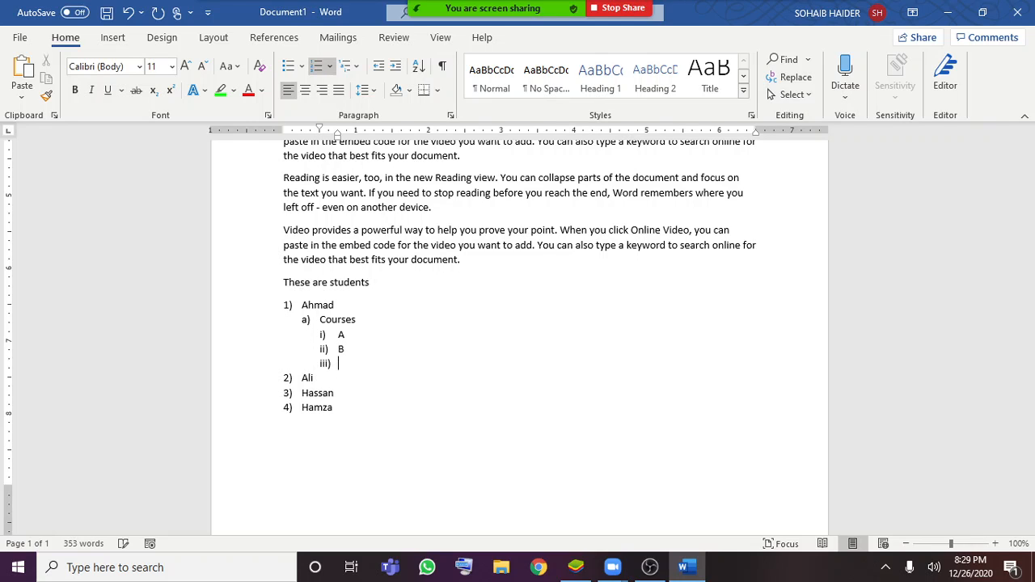
pyautogui.write('c')
pyautogui.press('Return')
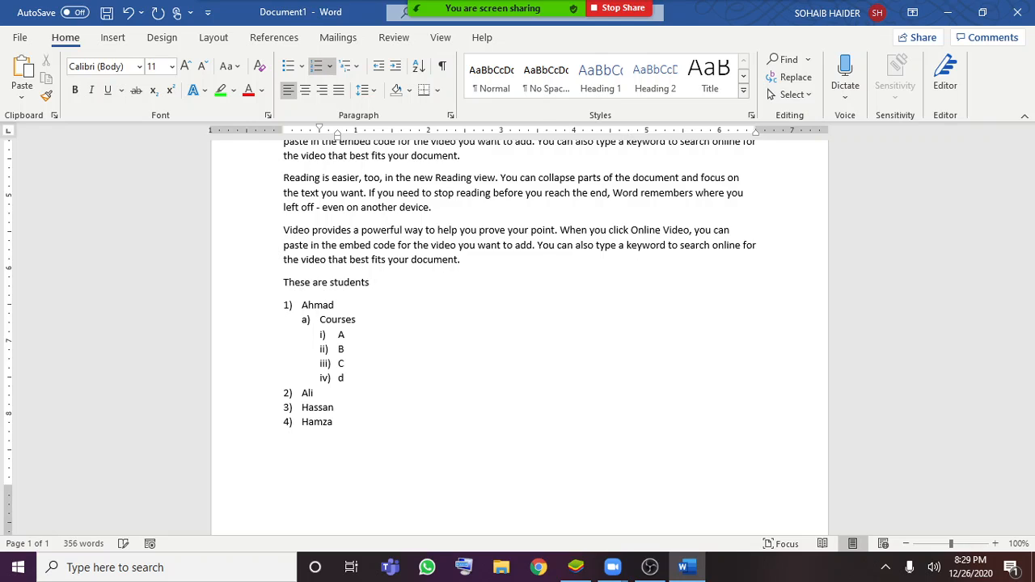
pyautogui.write('d')
pyautogui.press('Return')
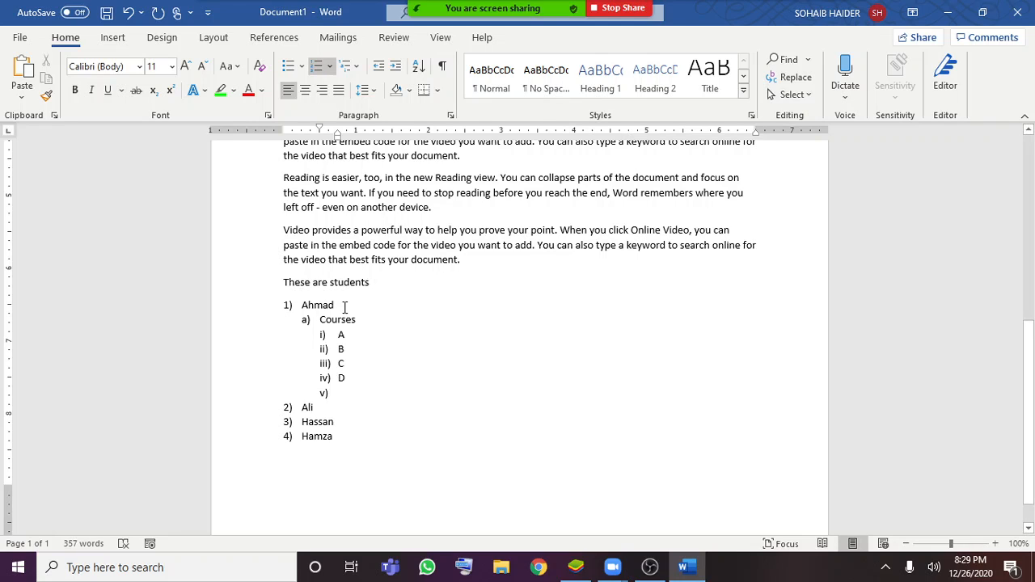
pyautogui.press('BackSpace')
pyautogui.press('BackSpace')
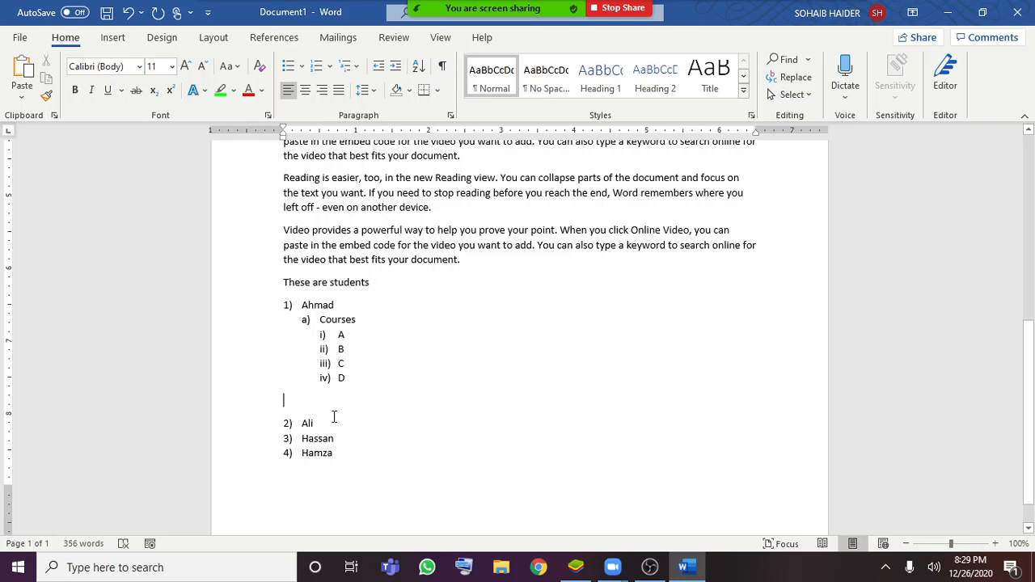
pyautogui.press('BackSpace')
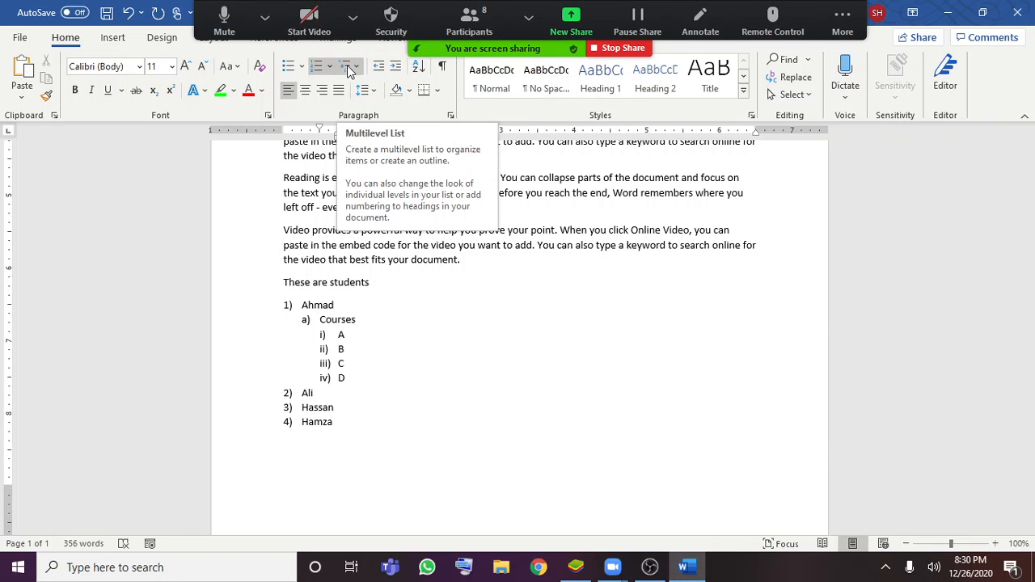
# Center the 2H2+O2=H2O and (a+b)2=a2+b2+2ab formula lines
pyautogui.scroll(5, 443, 239)
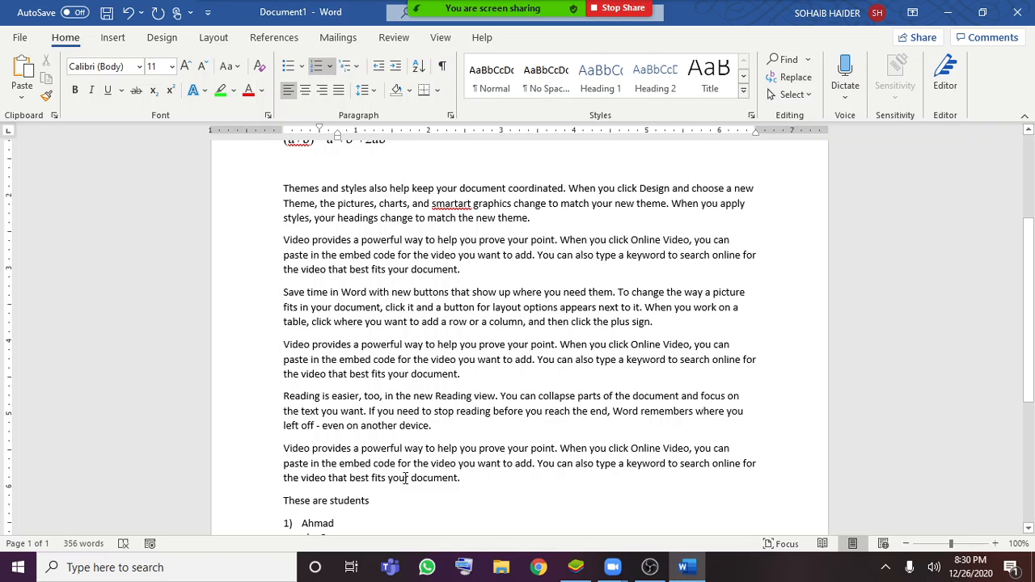
pyautogui.hotkey('ctrl', 'a')
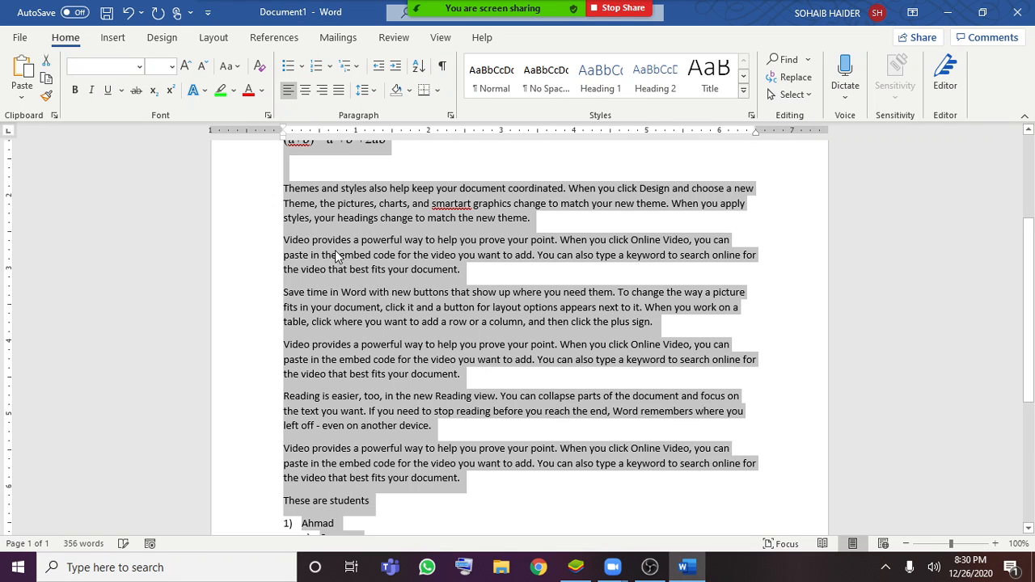
pyautogui.scroll(1, 509, 254)
pyautogui.scroll(2, 516, 253)
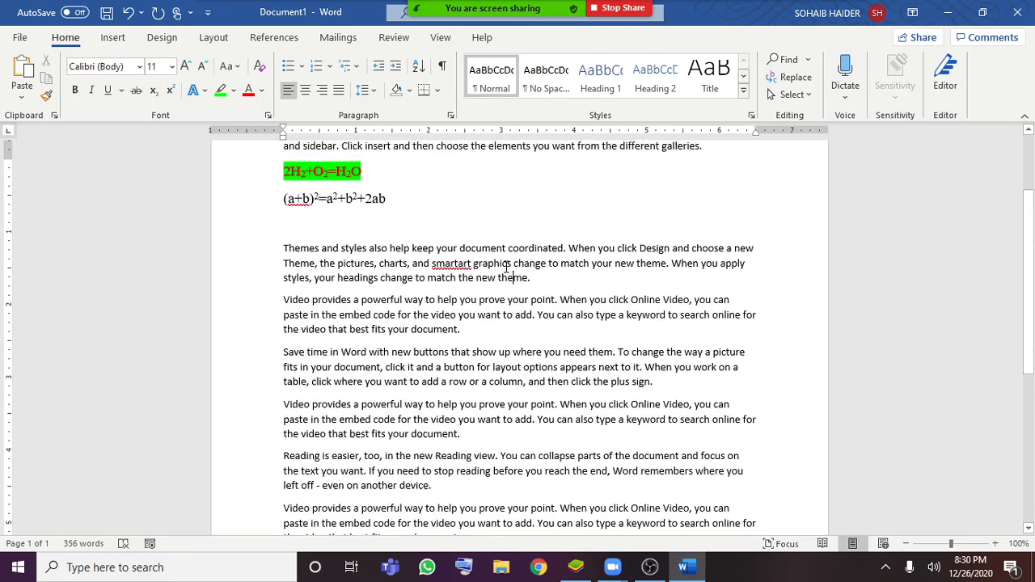
pyautogui.moveTo(411, 247); pyautogui.dragTo(312, 231)
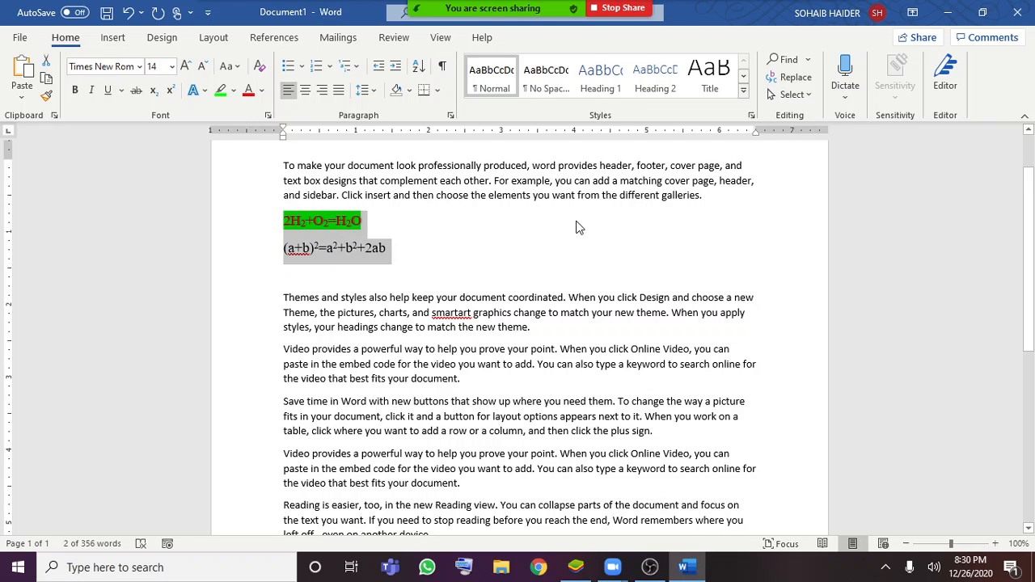
pyautogui.click(311, 91)
pyautogui.click(748, 327)
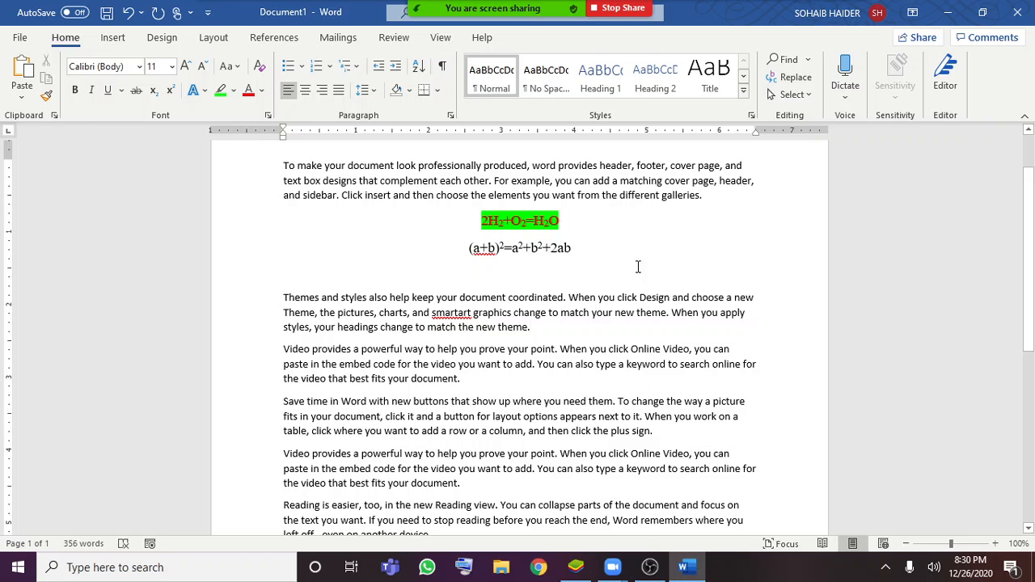
# Right-align the entire multilevel list under "These are students"
pyautogui.scroll(-2, 630, 306)
pyautogui.scroll(-3, 629, 305)
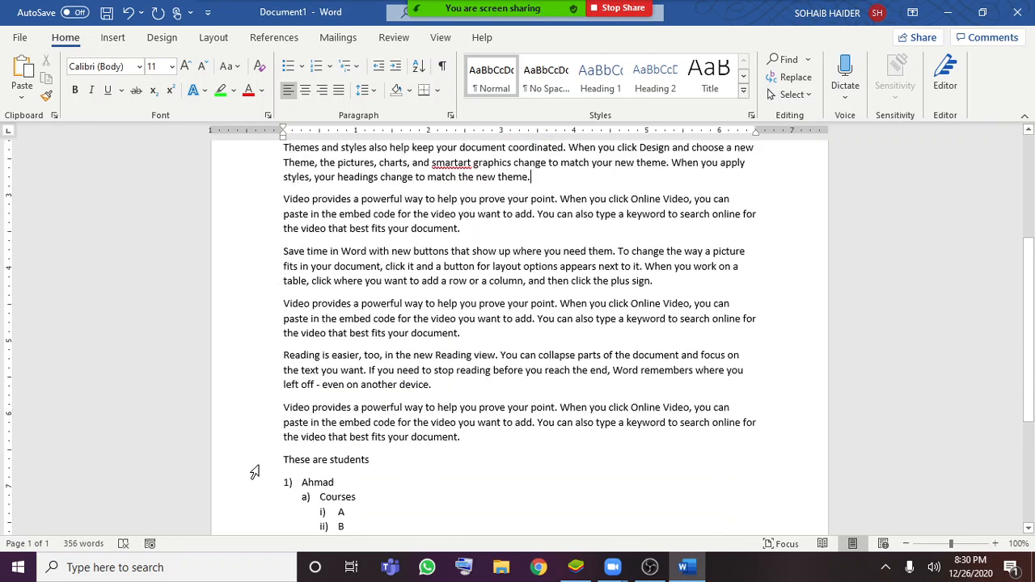
pyautogui.scroll(-1, 277, 428)
pyautogui.moveTo(277, 377); pyautogui.dragTo(314, 437)
pyautogui.click(304, 437)
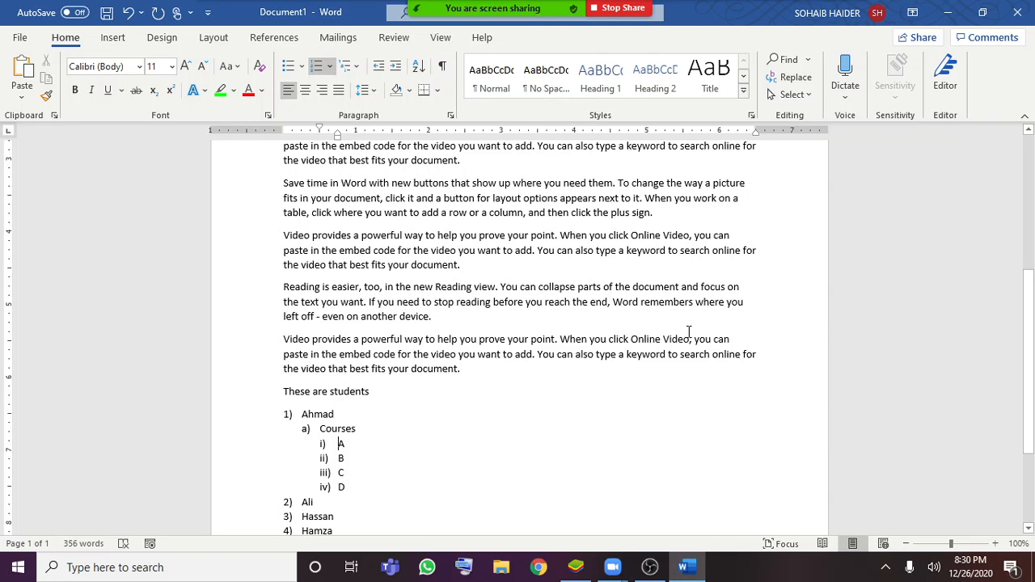
pyautogui.scroll(-2, 243, 332)
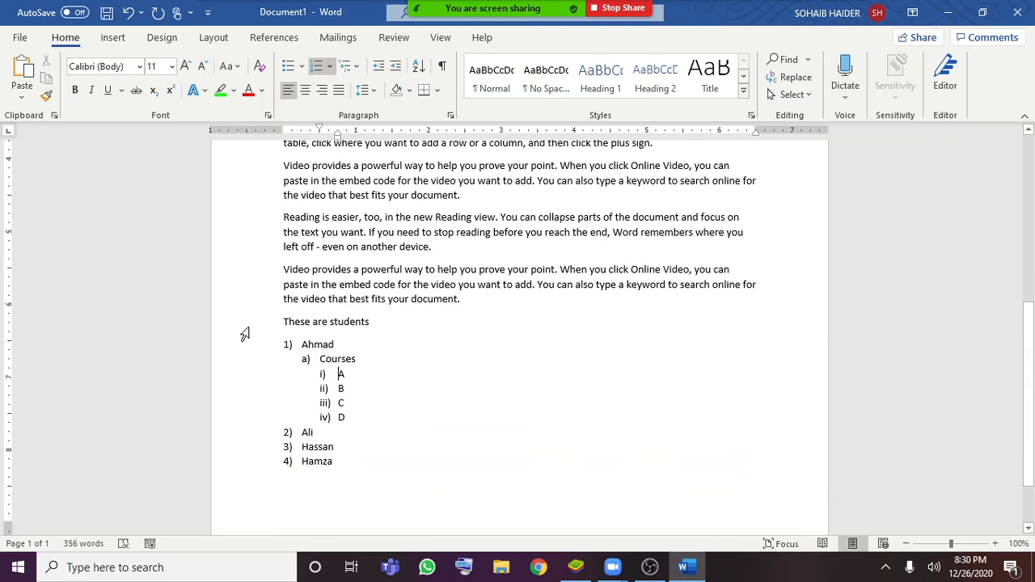
pyautogui.click(287, 342)
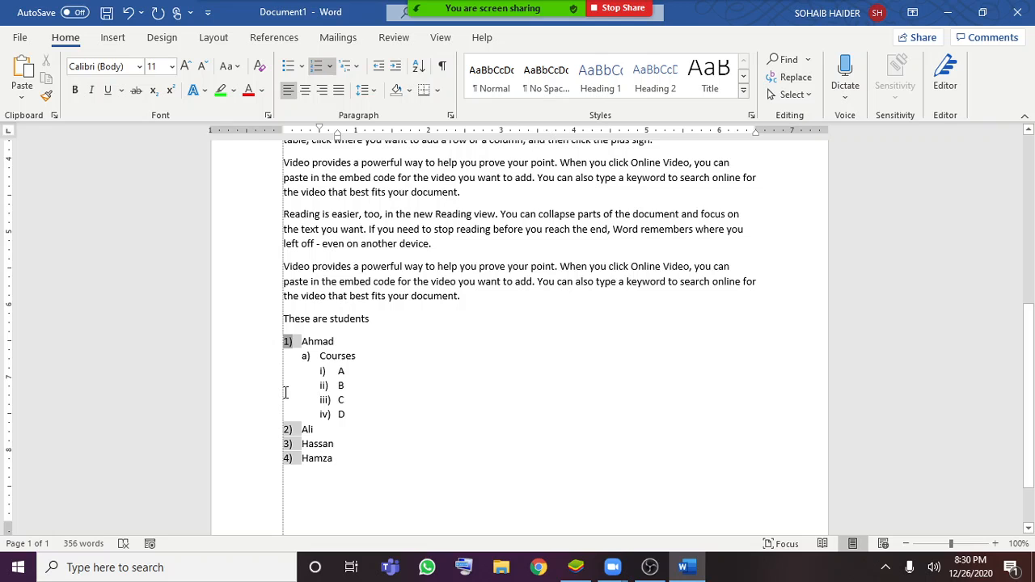
pyautogui.scroll(1, 404, 472)
pyautogui.moveTo(359, 494); pyautogui.dragTo(314, 377)
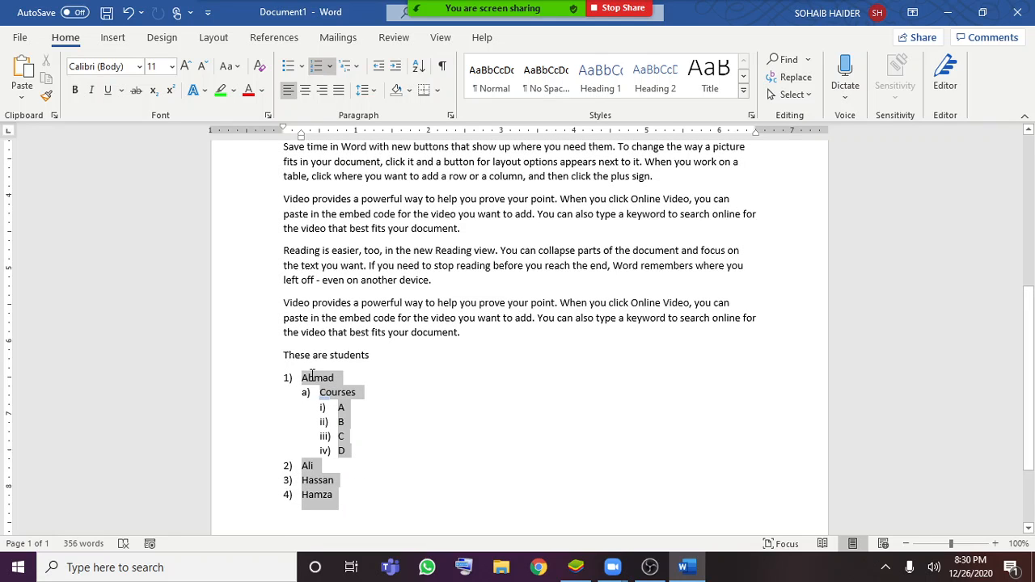
pyautogui.click(322, 90)
pyautogui.click(794, 449)
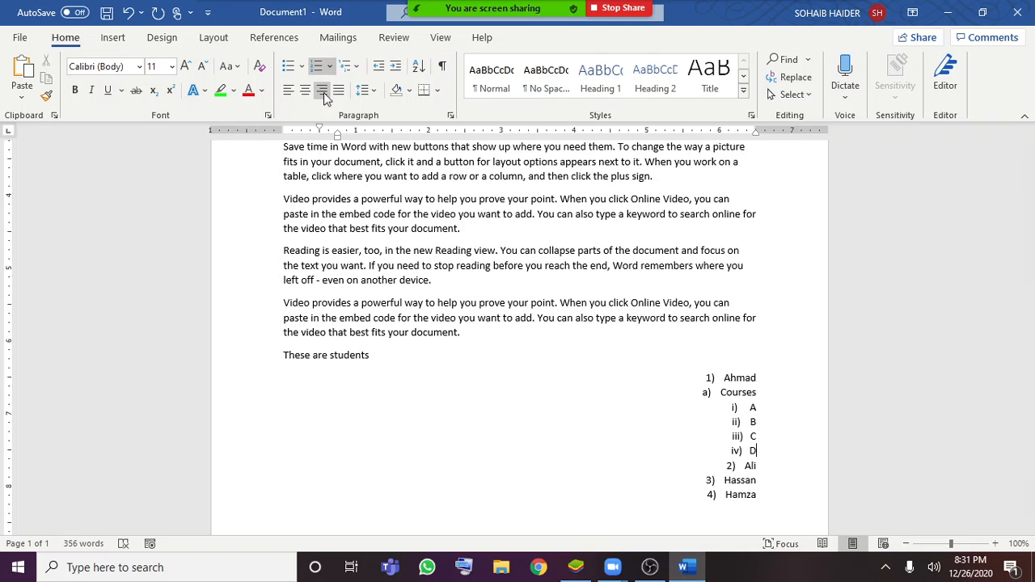
# Left-align list item D and the whole document, including the formulas and the student list
pyautogui.click(289, 91)
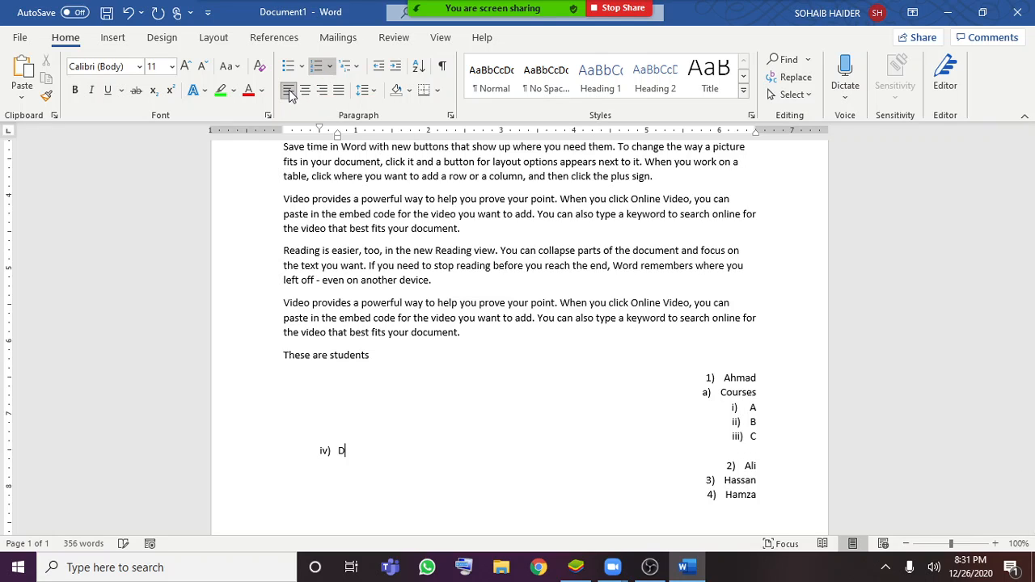
pyautogui.hotkey('ctrl', 'a')
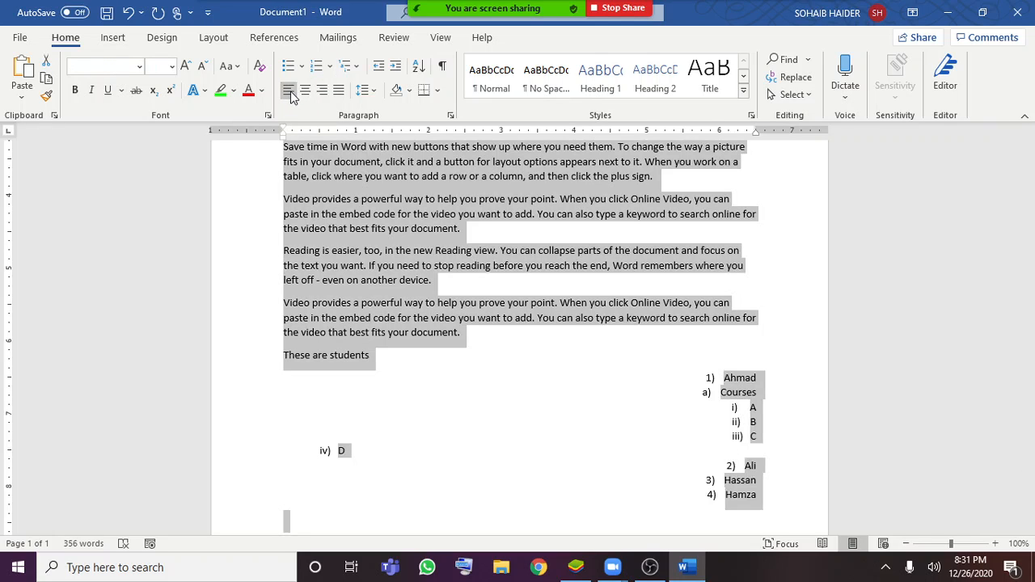
pyautogui.click(288, 93)
pyautogui.click(556, 405)
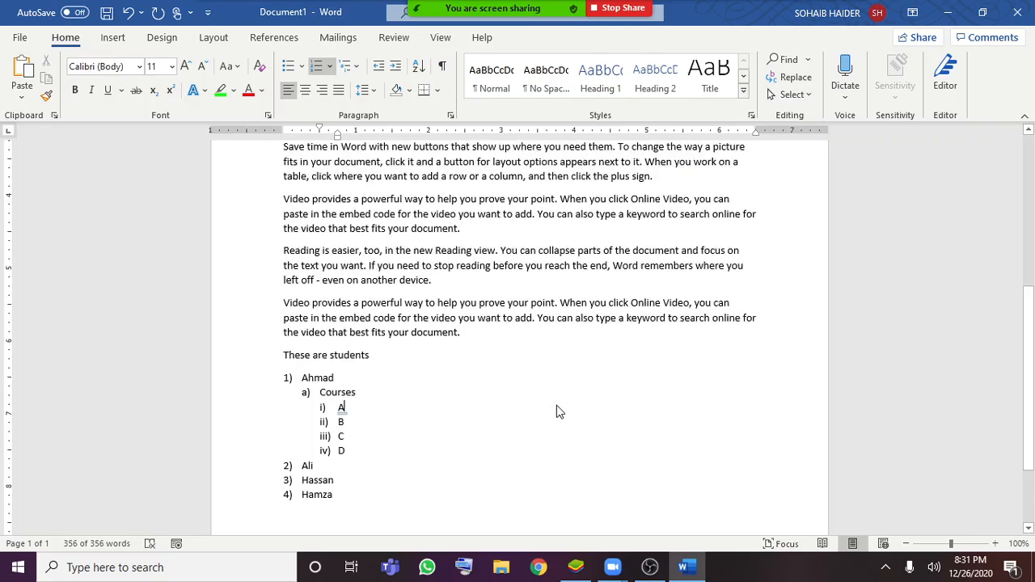
pyautogui.scroll(3, 566, 410)
pyautogui.scroll(5, 575, 412)
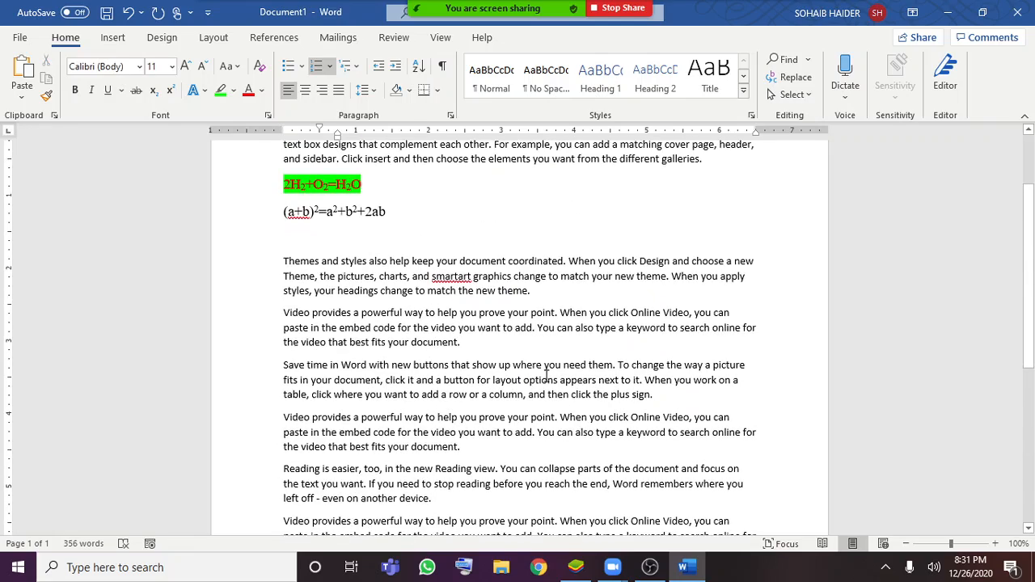
# Justify the six body paragraphs from "Themes and styles also help" through the last "Video provides" paragraph above "These are students"
pyautogui.scroll(-4, 437, 249)
pyautogui.scroll(-5, 437, 249)
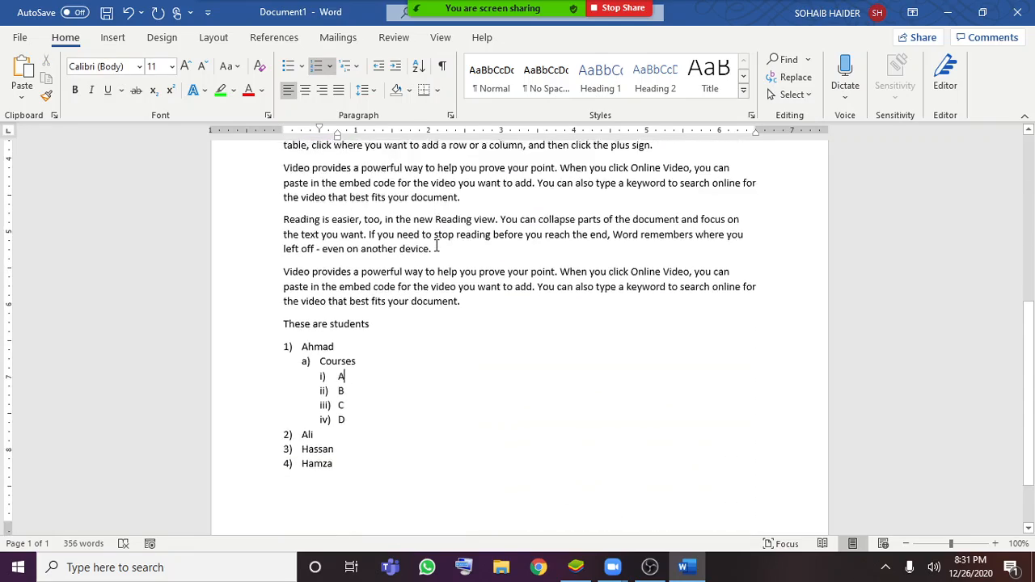
pyautogui.scroll(1, 416, 323)
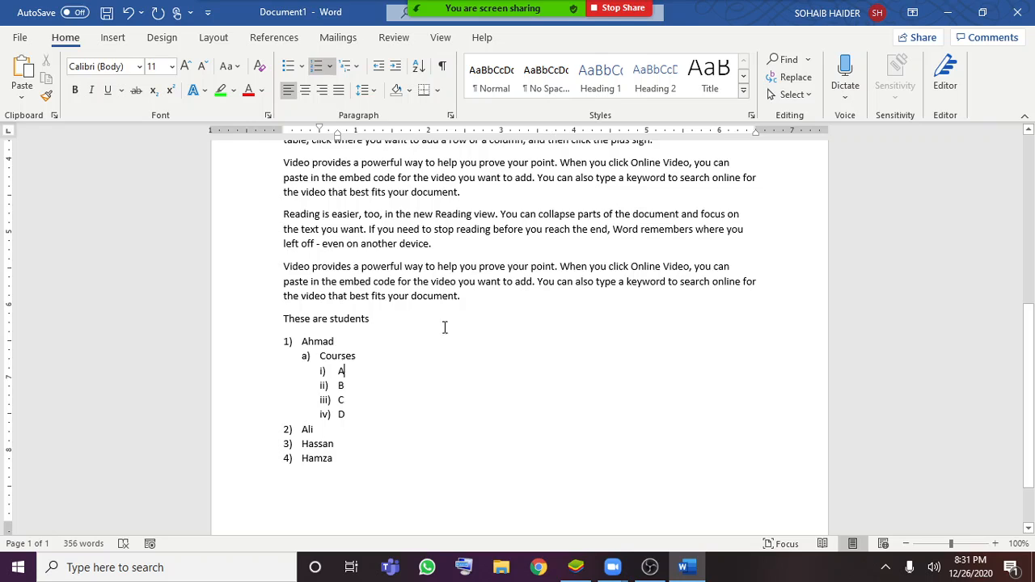
pyautogui.scroll(3, 445, 327)
pyautogui.scroll(4, 416, 187)
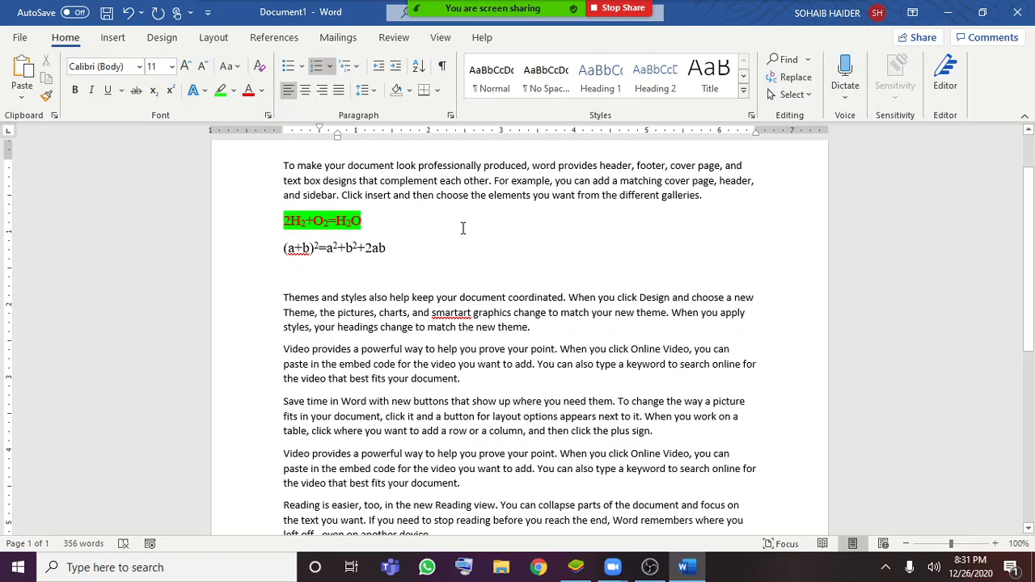
pyautogui.scroll(-3, 501, 251)
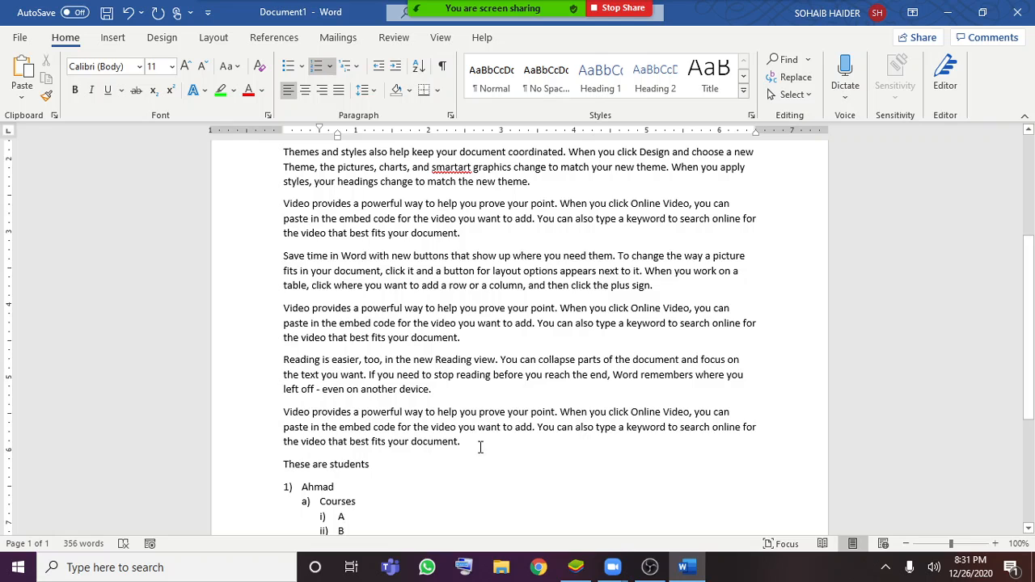
pyautogui.moveTo(481, 447); pyautogui.dragTo(272, 156)
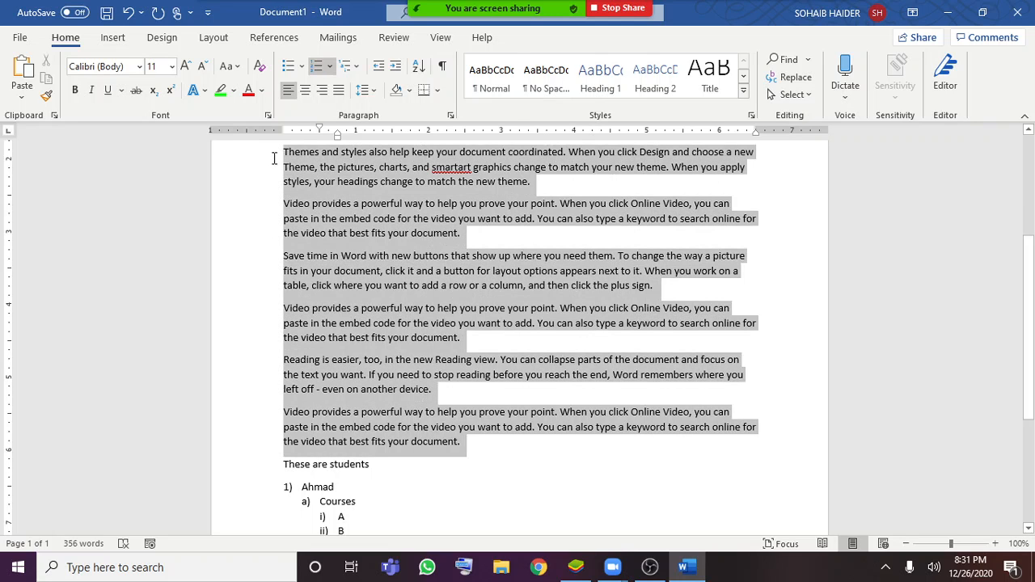
pyautogui.scroll(2, 375, 246)
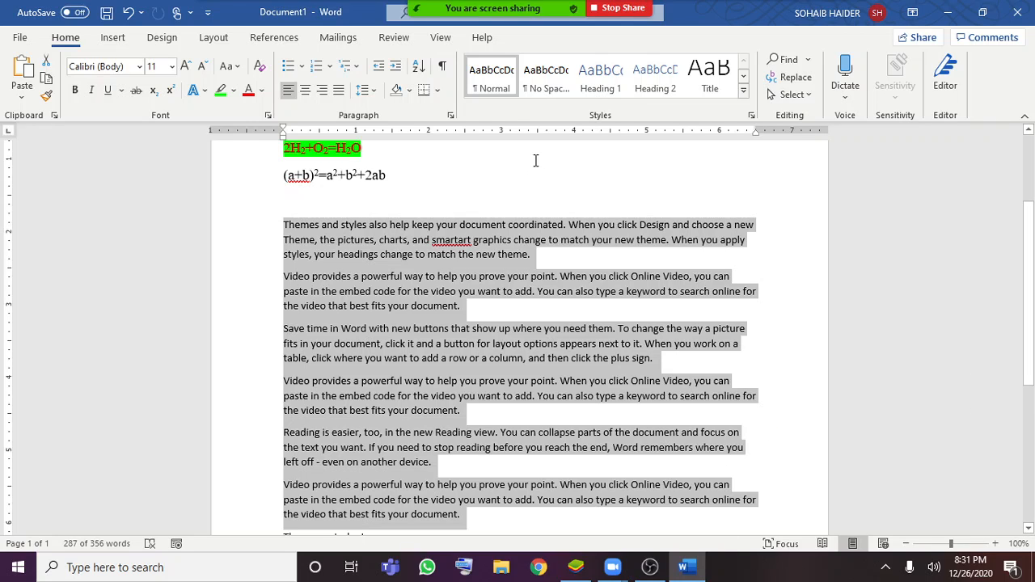
pyautogui.click(337, 89)
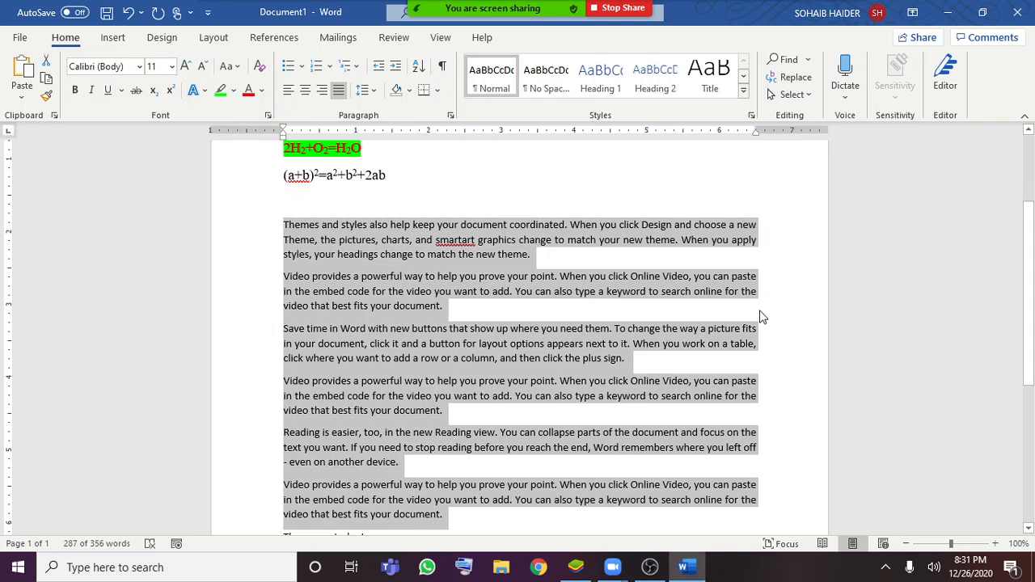
pyautogui.click(608, 358)
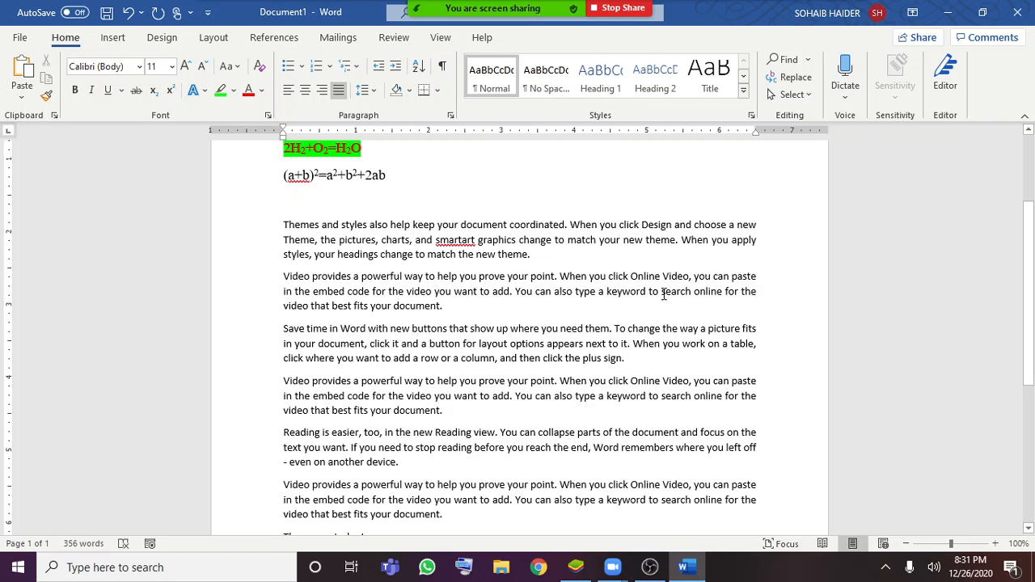
pyautogui.click(515, 240)
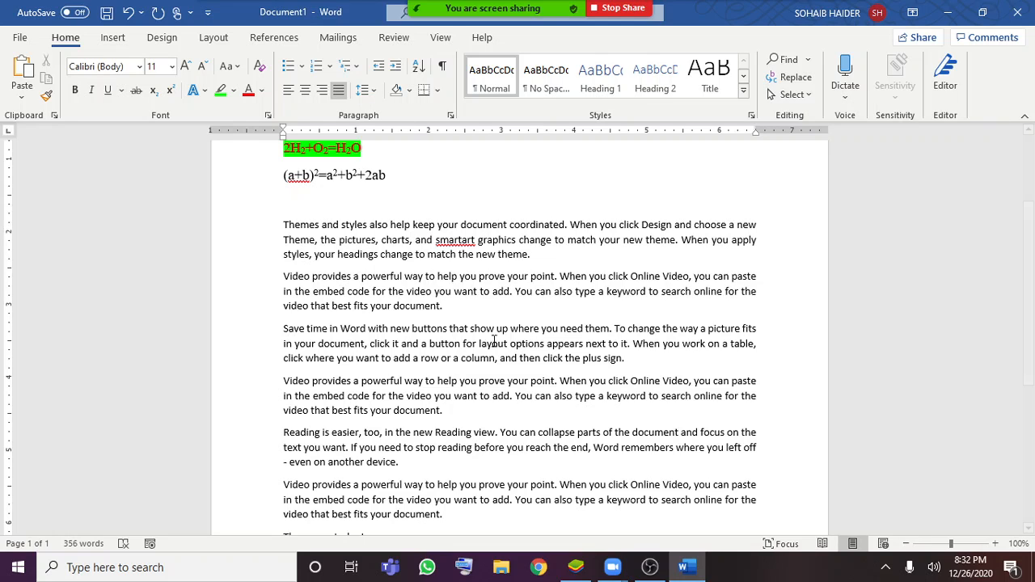
# Set the line spacing of the six justified body paragraphs, starting at "Themes and styles", to 1.5
pyautogui.moveTo(460, 521); pyautogui.dragTo(286, 226)
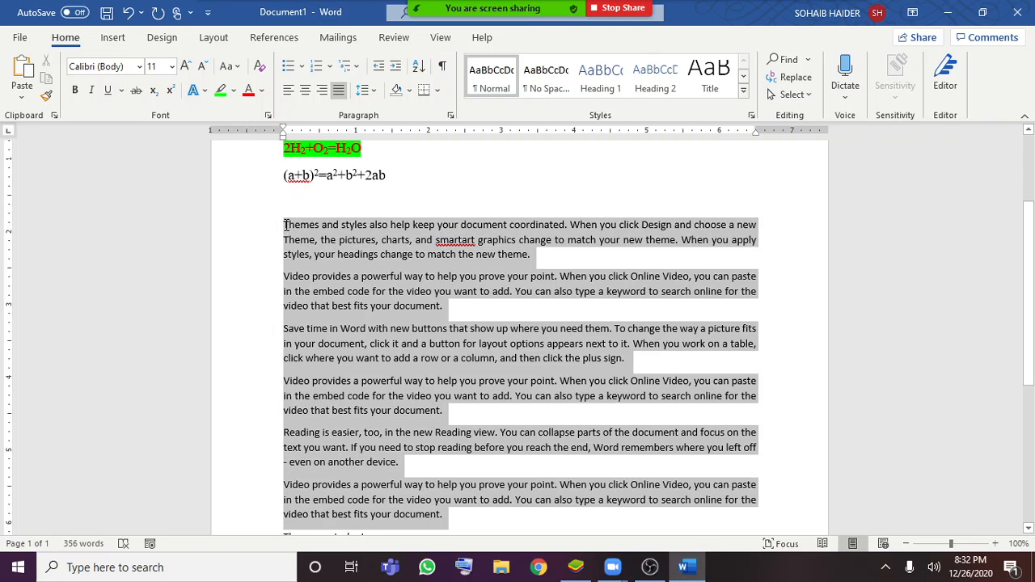
pyautogui.click(373, 91)
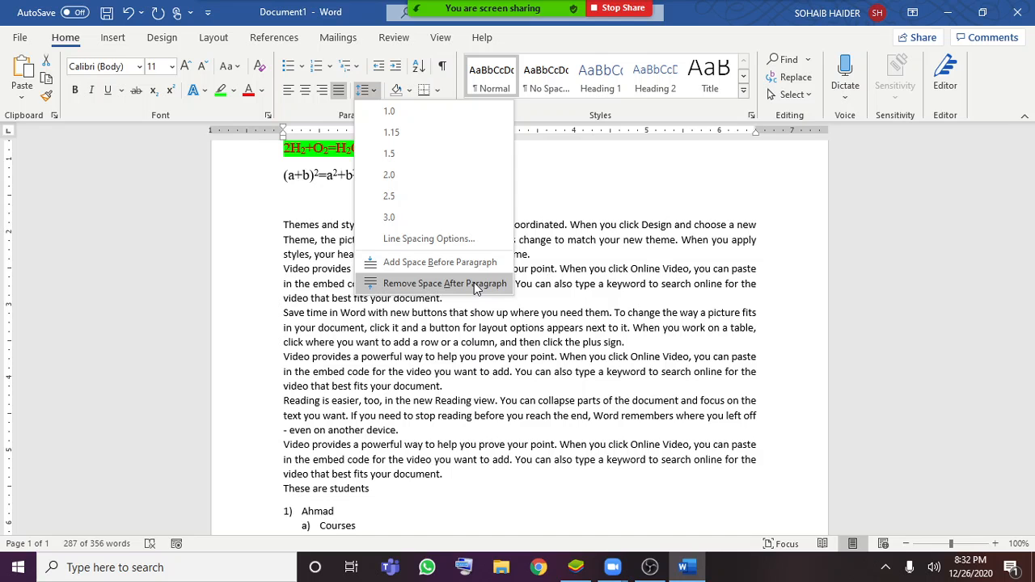
pyautogui.click(567, 397)
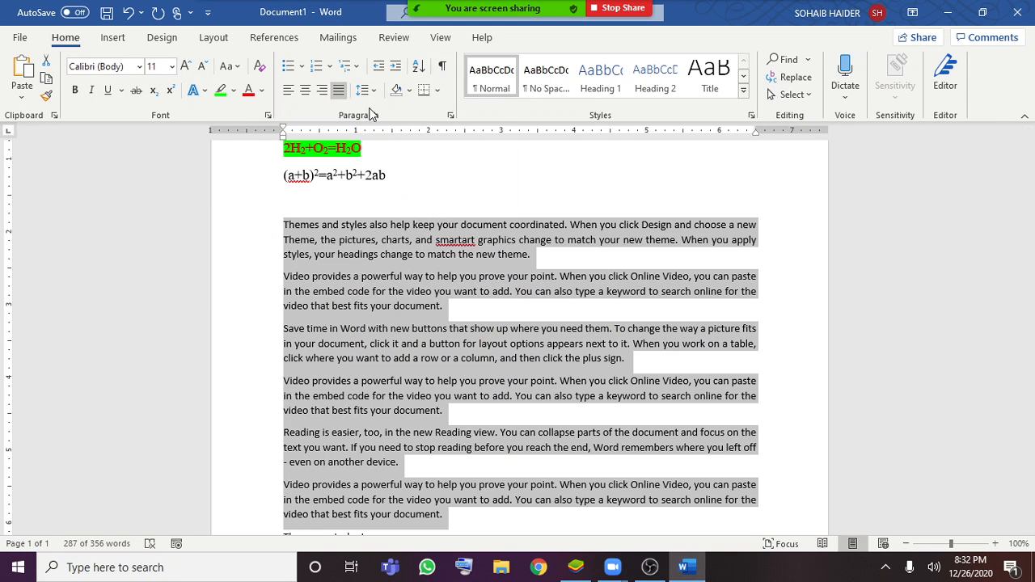
pyautogui.click(364, 90)
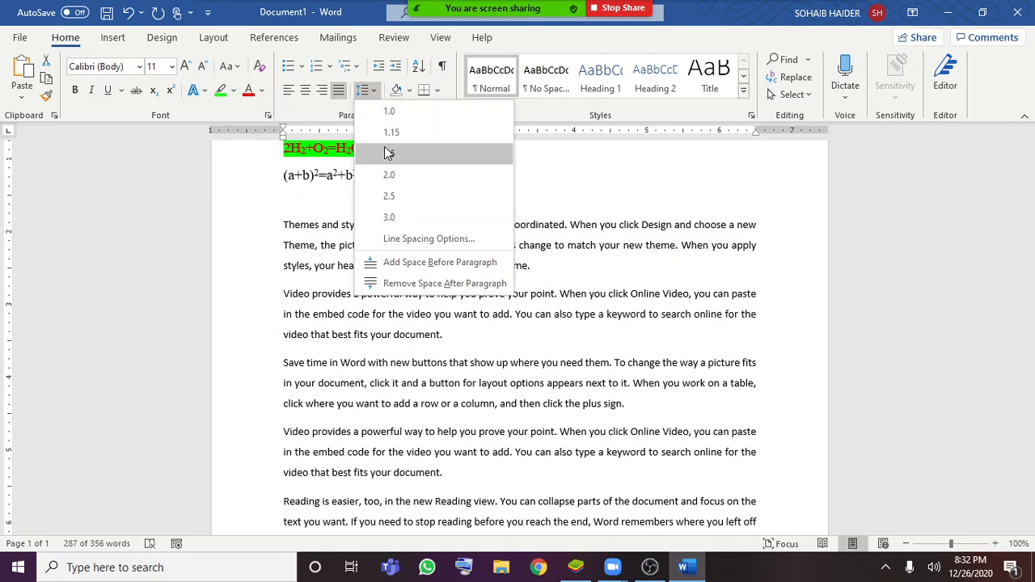
pyautogui.click(388, 152)
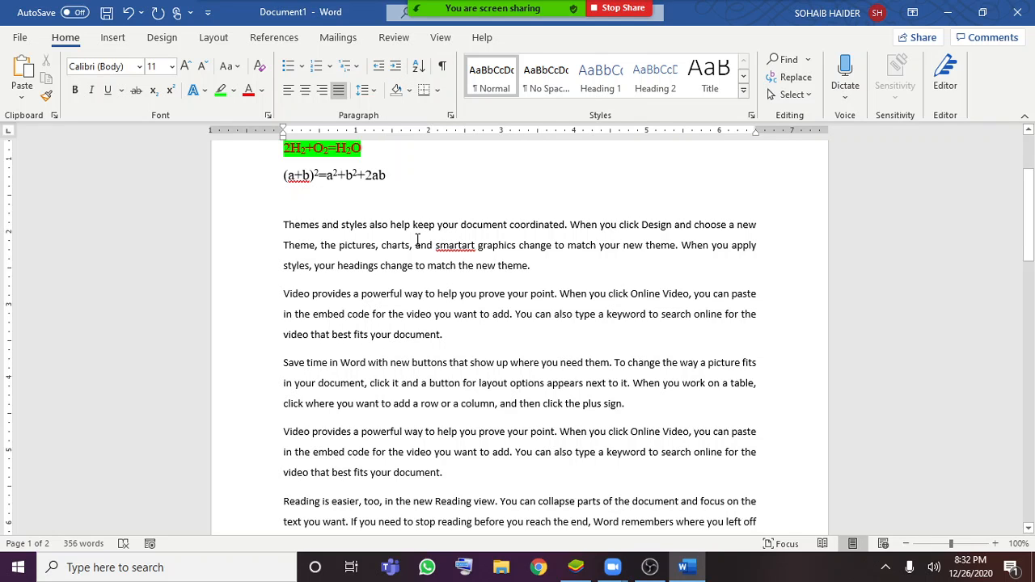
# Increase the left indent of the opening "To make your document look professionally produced" paragraph by four levels
pyautogui.scroll(1, 303, 231)
pyautogui.scroll(-6, 348, 279)
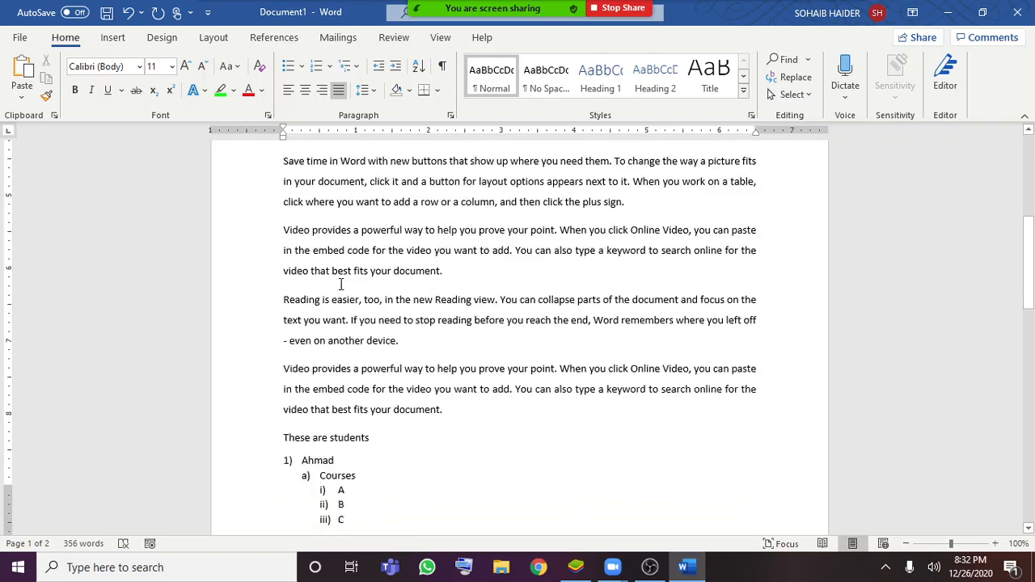
pyautogui.scroll(-3, 283, 472)
pyautogui.scroll(4, 289, 310)
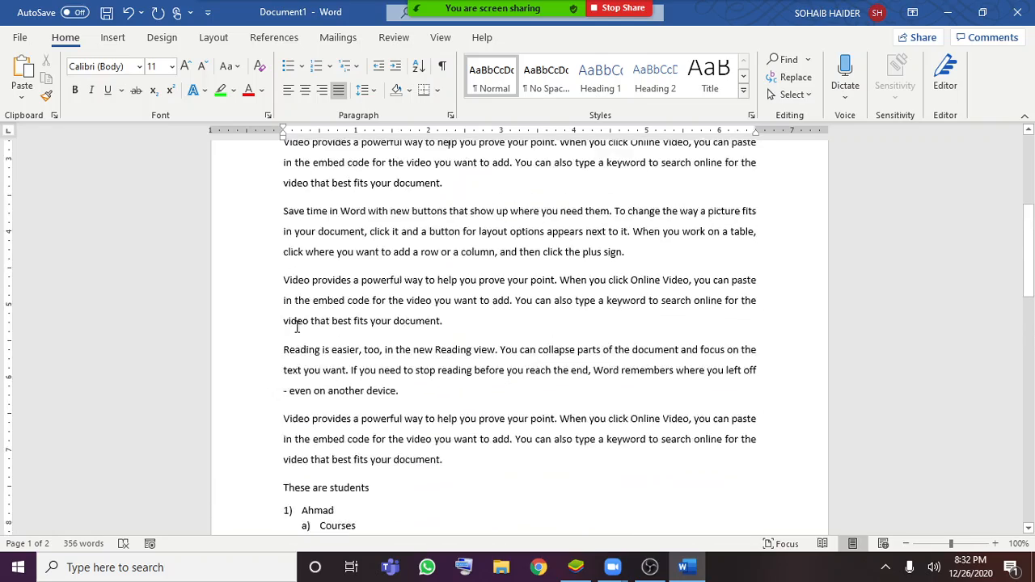
pyautogui.scroll(6, 297, 327)
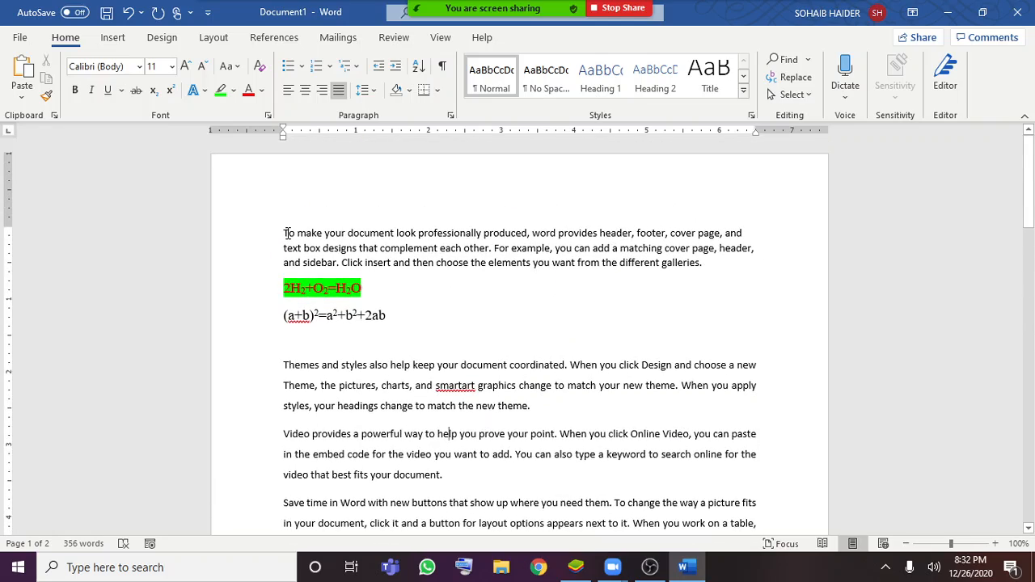
pyautogui.click(286, 233)
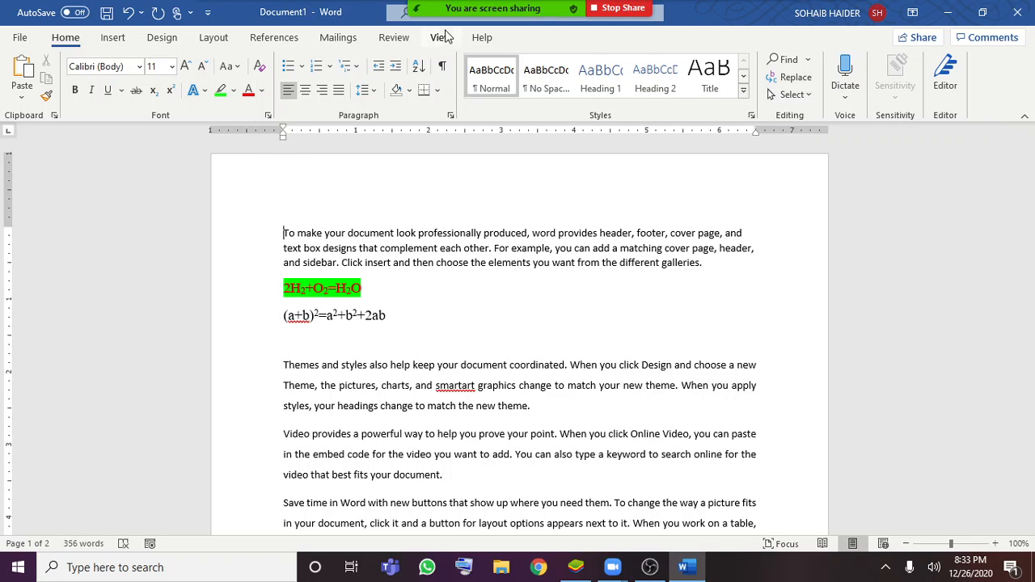
pyautogui.click(395, 68)
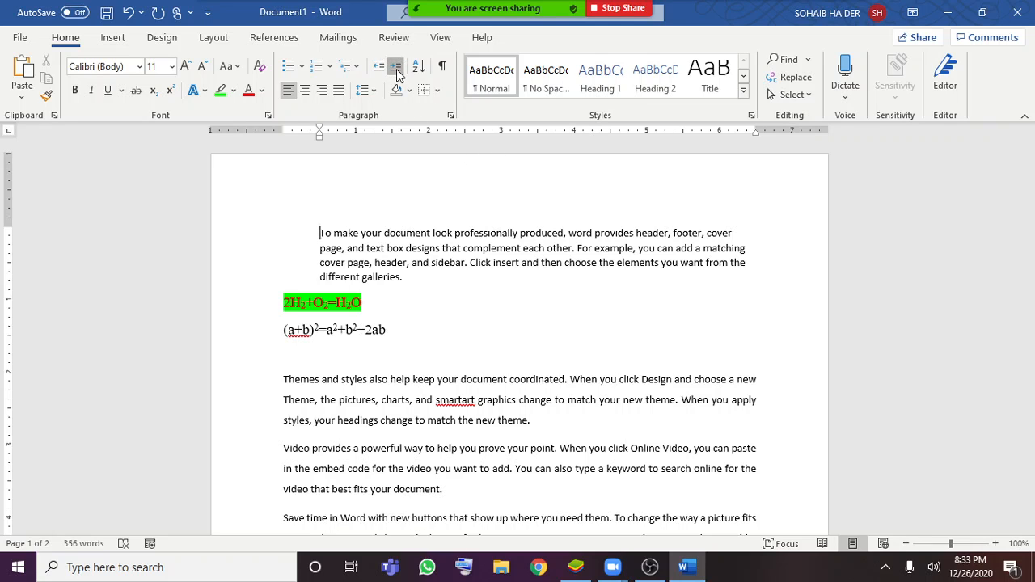
pyautogui.click(396, 68)
pyautogui.click(399, 68)
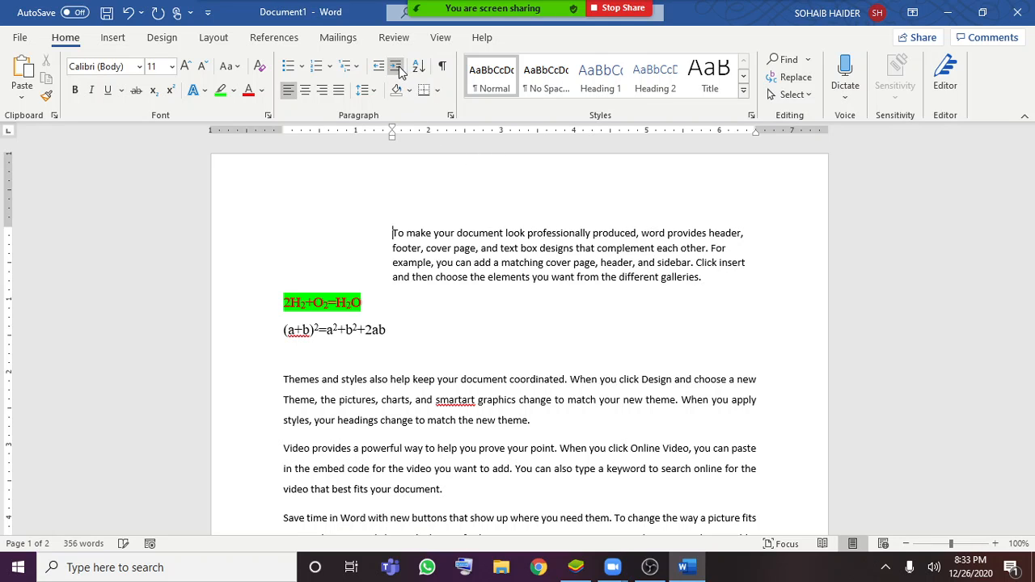
pyautogui.click(399, 68)
# Decrease the opening paragraph's indent by four levels, back to the left margin
pyautogui.click(380, 67)
pyautogui.click(381, 66)
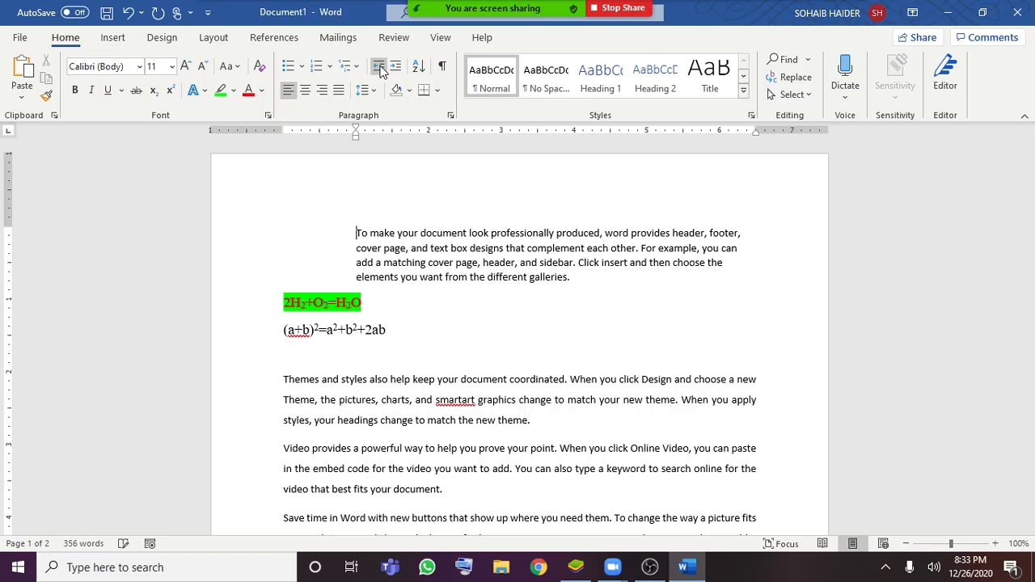
pyautogui.click(380, 66)
pyautogui.click(381, 66)
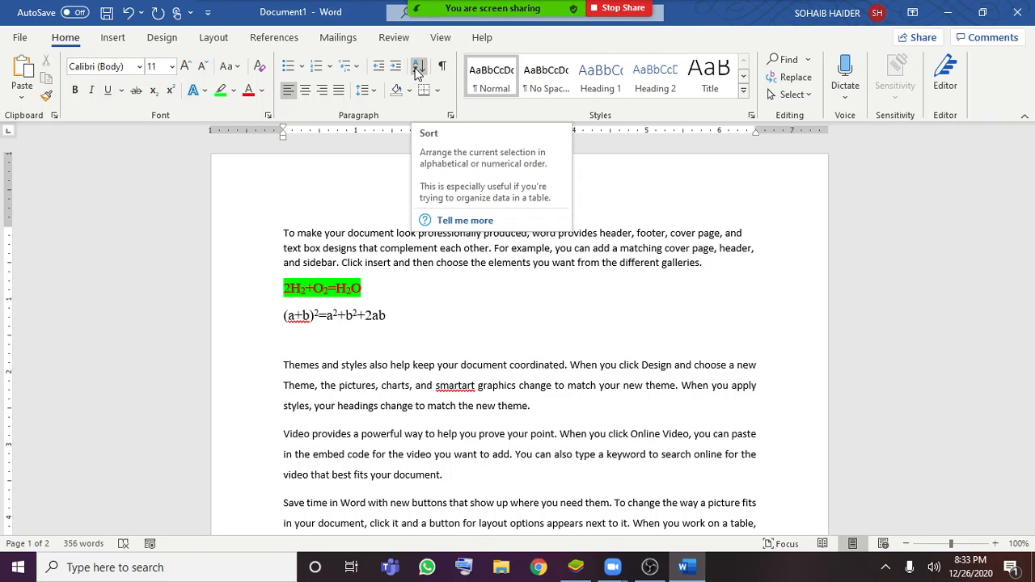
# Sort student list entries 2 to 4 by Field 1 as text in ascending order, with no header row
pyautogui.scroll(-5, 395, 328)
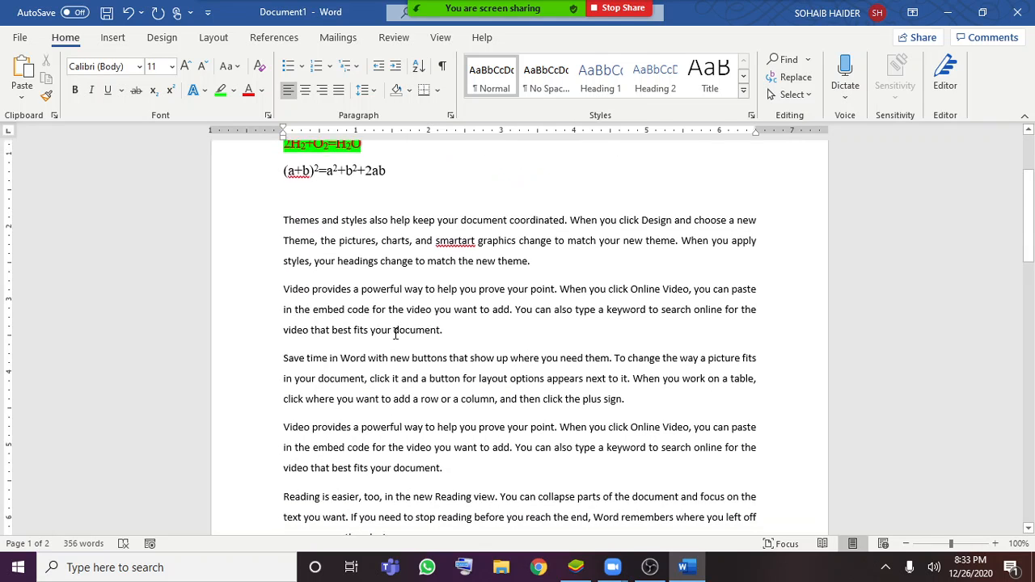
pyautogui.scroll(-5, 397, 332)
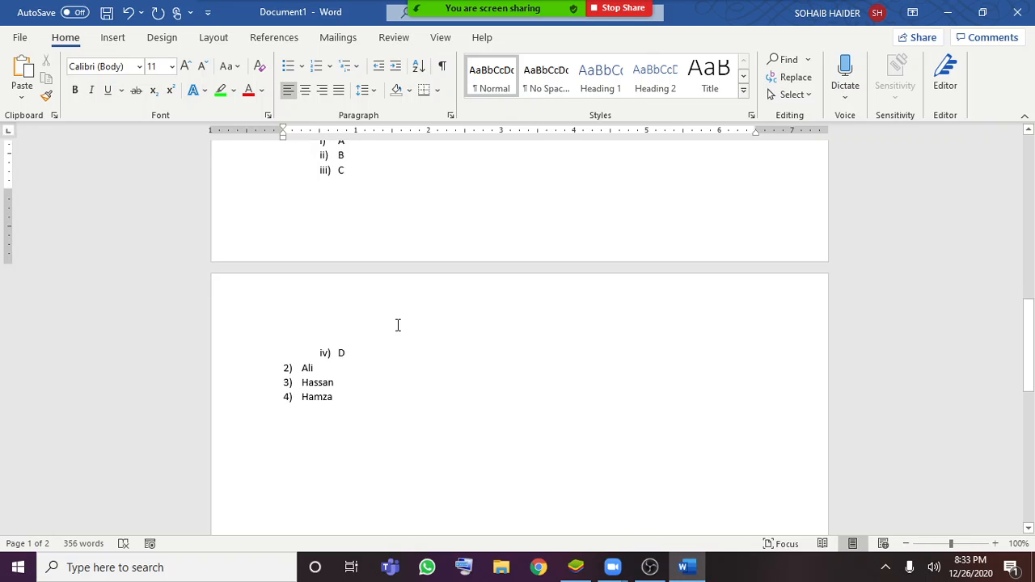
pyautogui.scroll(1, 397, 325)
pyautogui.scroll(-2, 384, 325)
pyautogui.moveTo(353, 329); pyautogui.dragTo(298, 293)
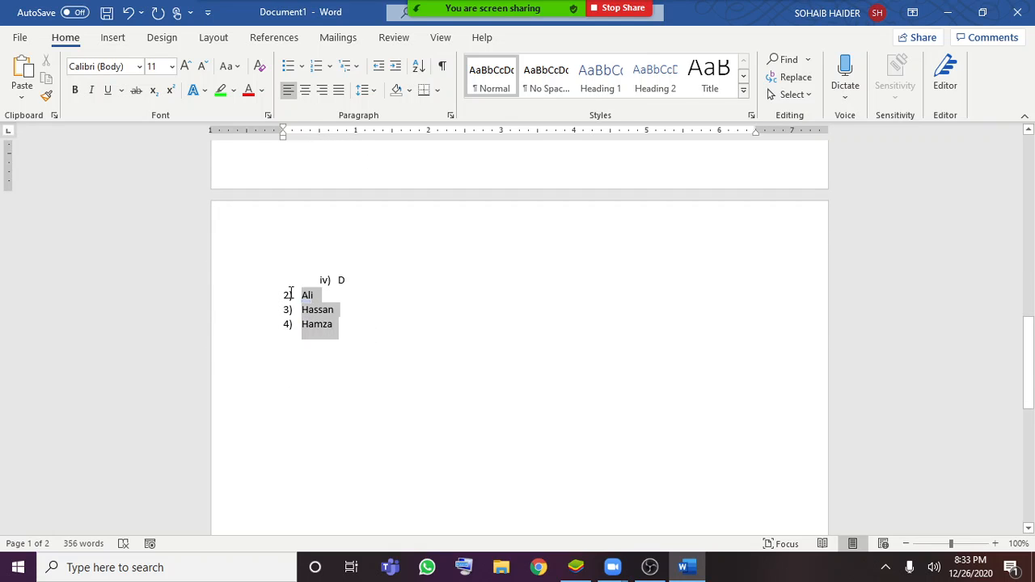
pyautogui.click(419, 68)
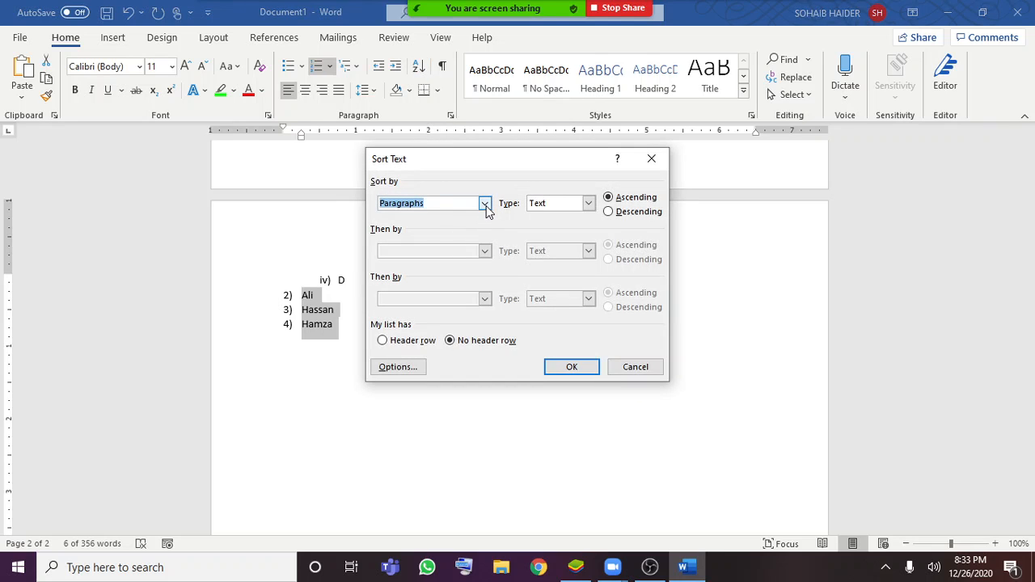
pyautogui.click(485, 206)
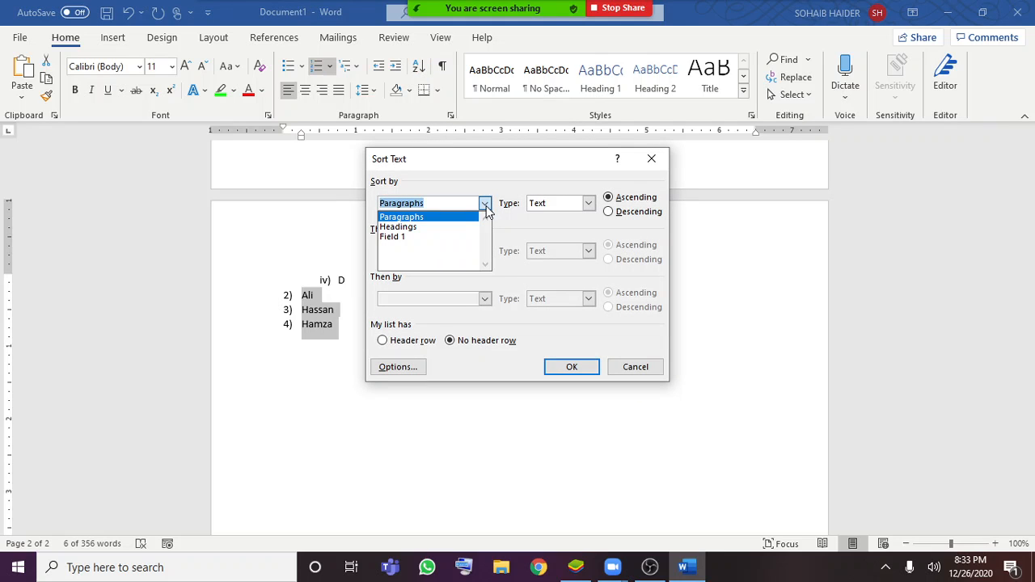
pyautogui.click(415, 237)
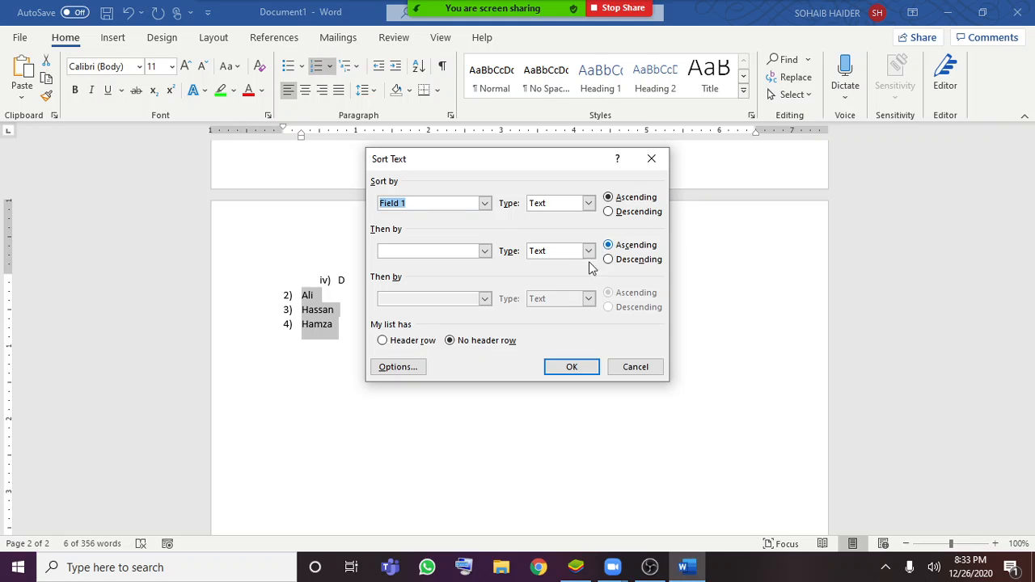
pyautogui.click(485, 251)
pyautogui.click(486, 253)
pyautogui.click(570, 367)
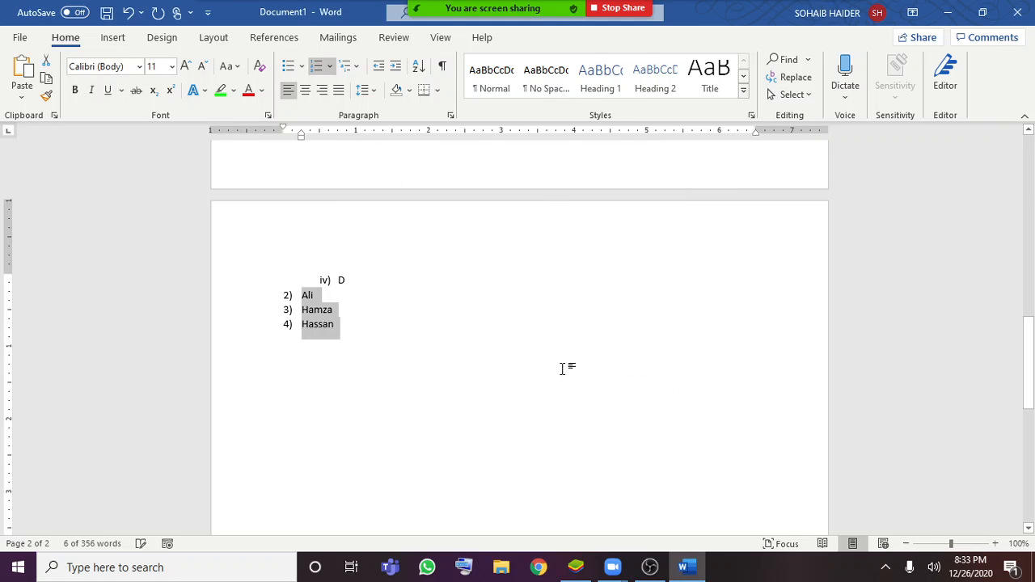
pyautogui.click(360, 311)
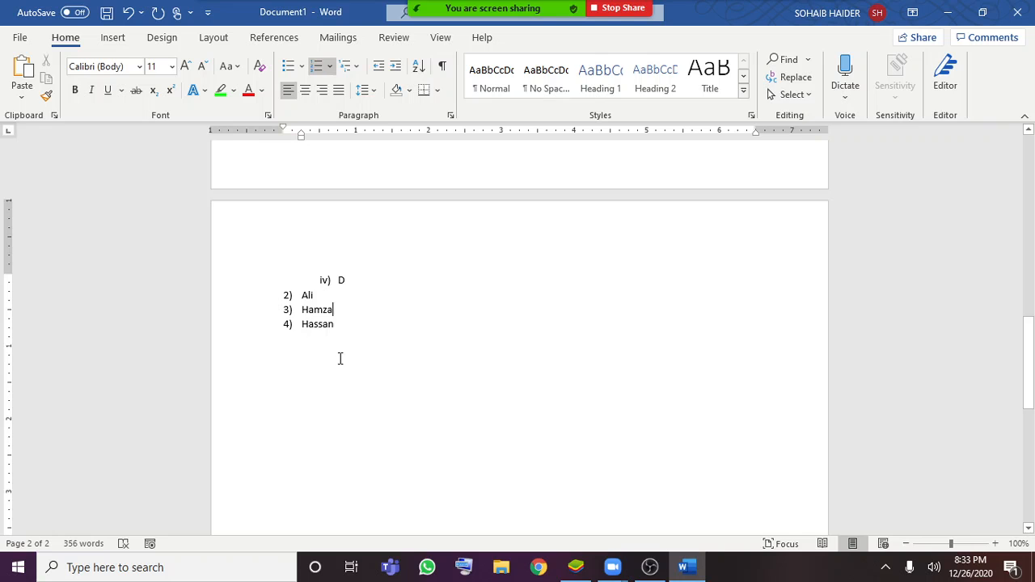
# Preview the paragraph shading colors on student list entry 3 without applying one
pyautogui.scroll(5, 339, 359)
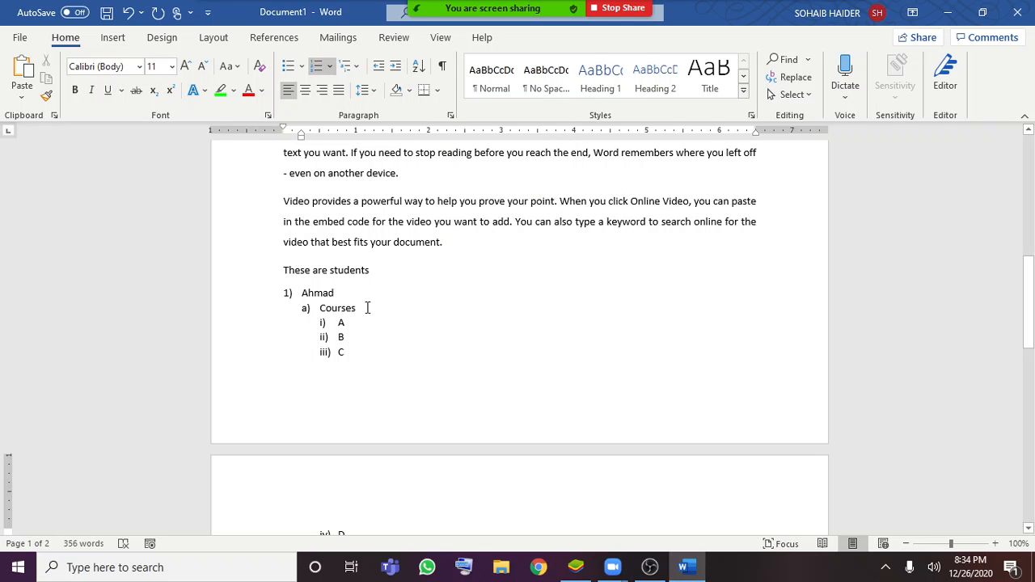
pyautogui.scroll(5, 365, 305)
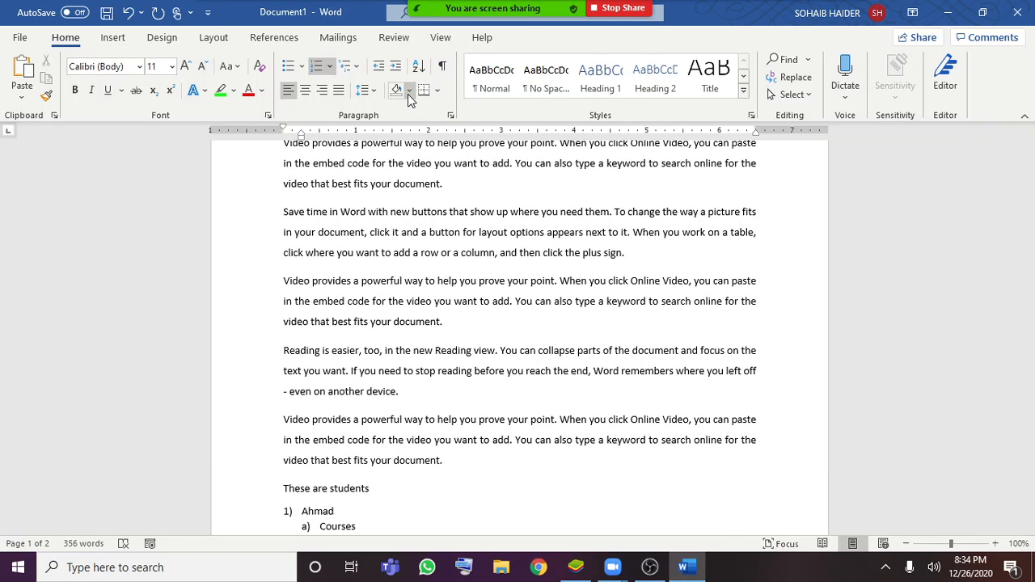
pyautogui.click(410, 92)
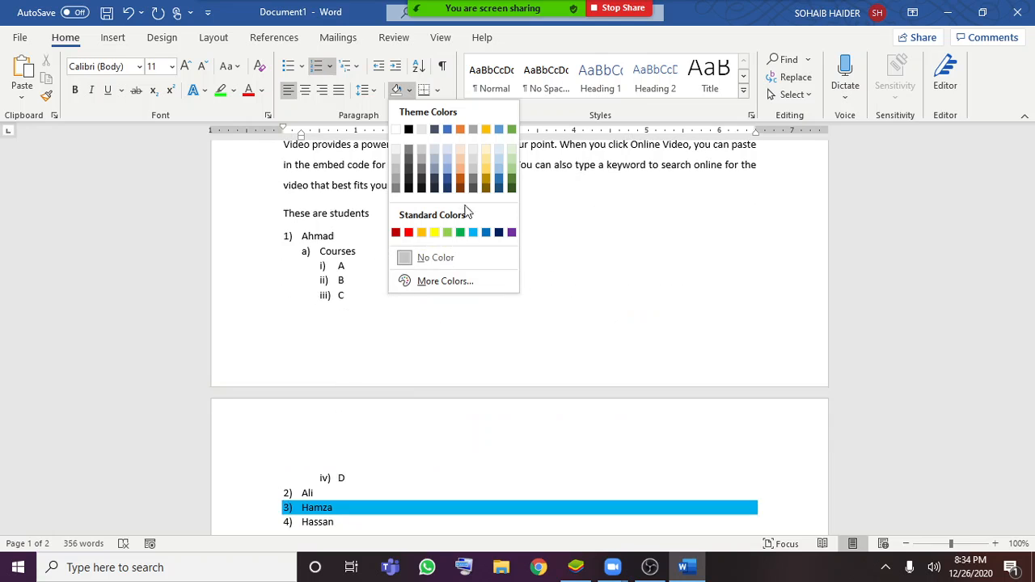
pyautogui.click(569, 284)
pyautogui.scroll(8, 569, 307)
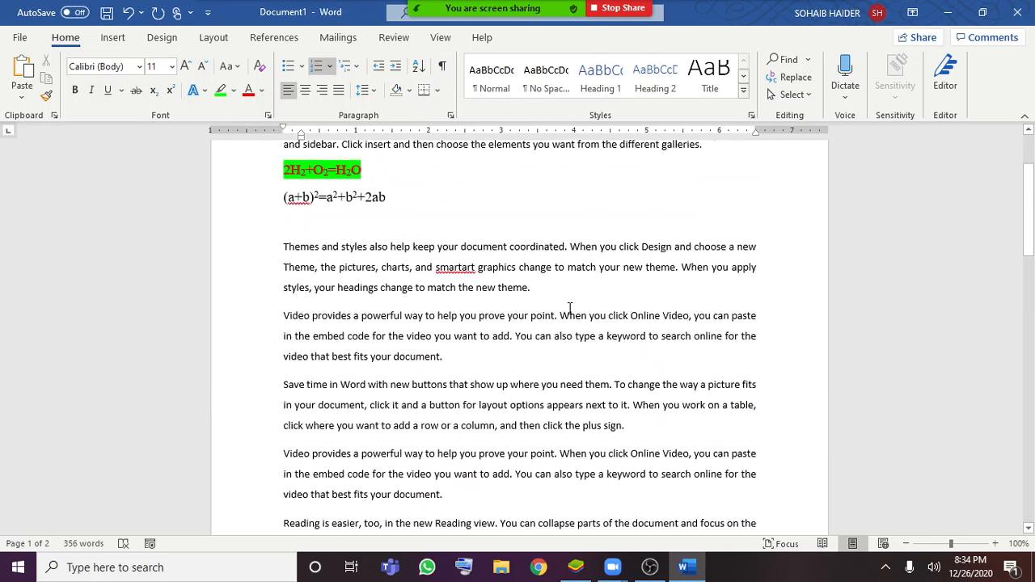
# Shade the opening paragraph, starting "To make your document look", with a light blue-gray theme colour
pyautogui.click(423, 251)
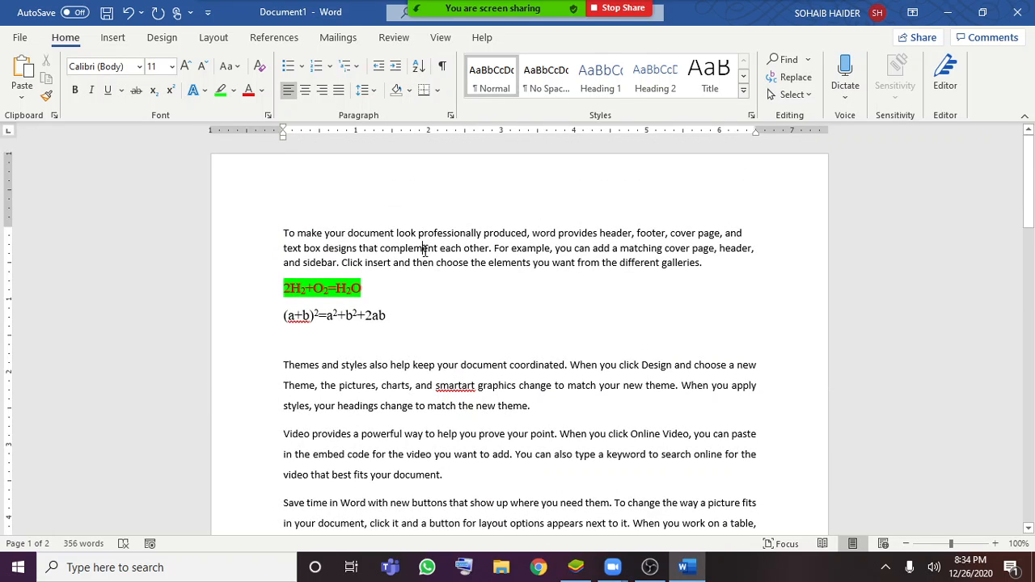
pyautogui.moveTo(702, 263); pyautogui.dragTo(282, 231)
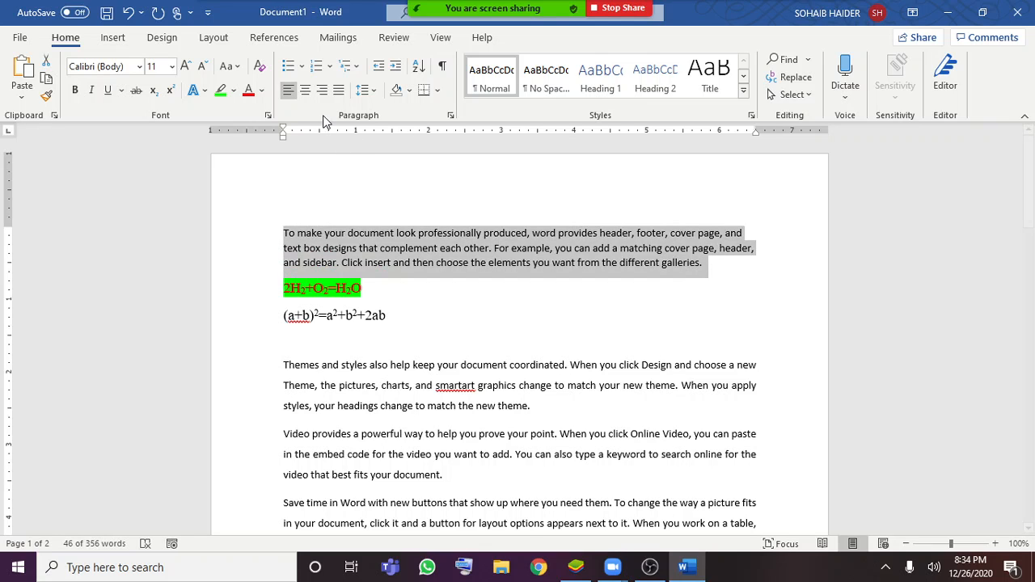
pyautogui.click(409, 92)
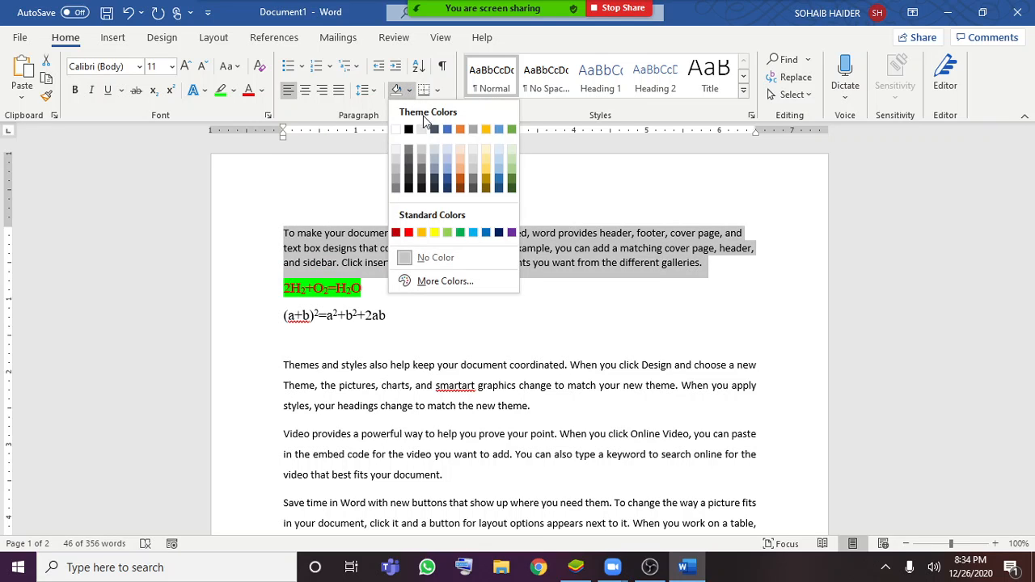
pyautogui.click(433, 160)
pyautogui.click(737, 288)
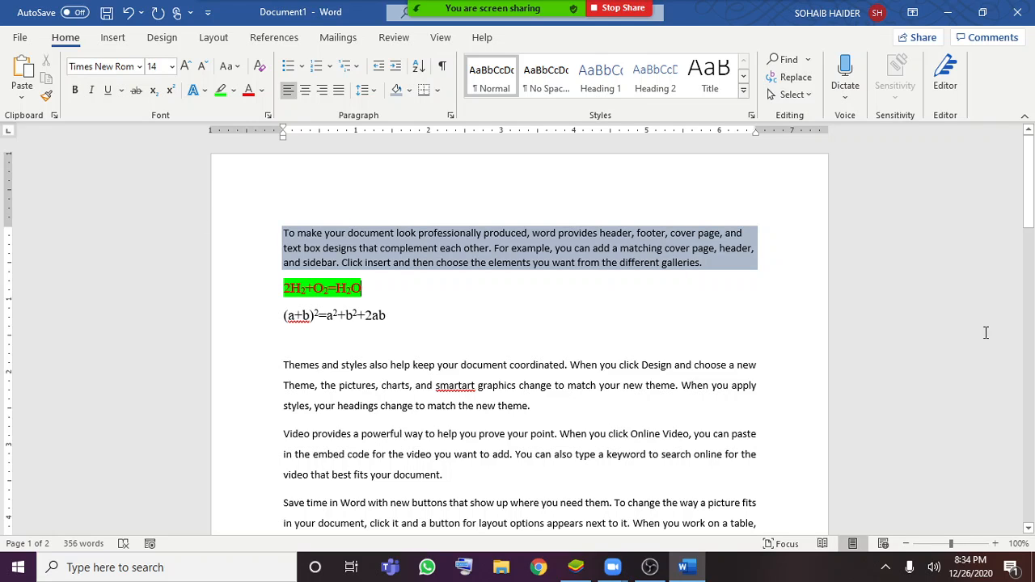
# Frame the paragraph starting "Themes and styles" with a border on all four sides
pyautogui.click(436, 91)
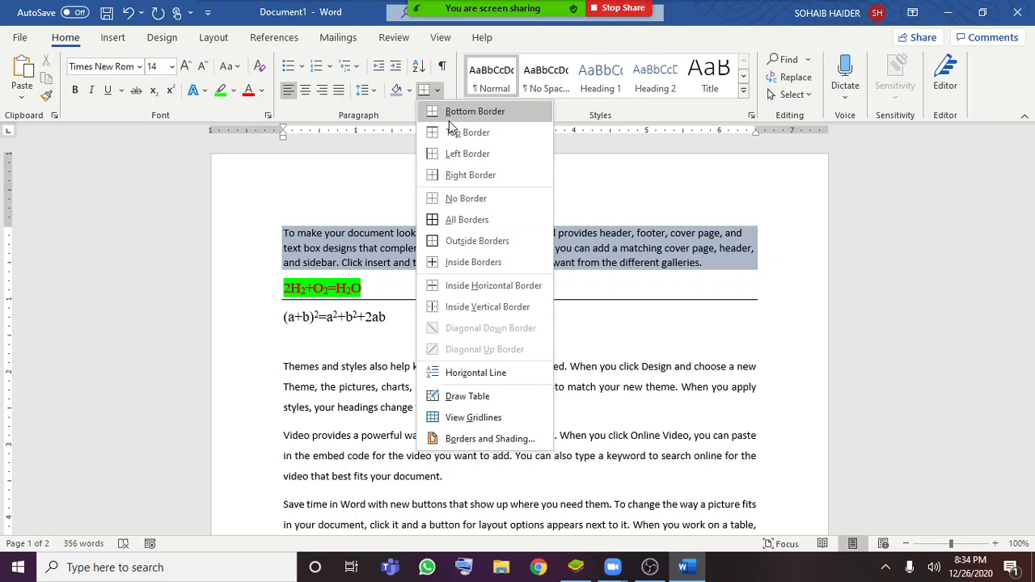
pyautogui.click(623, 241)
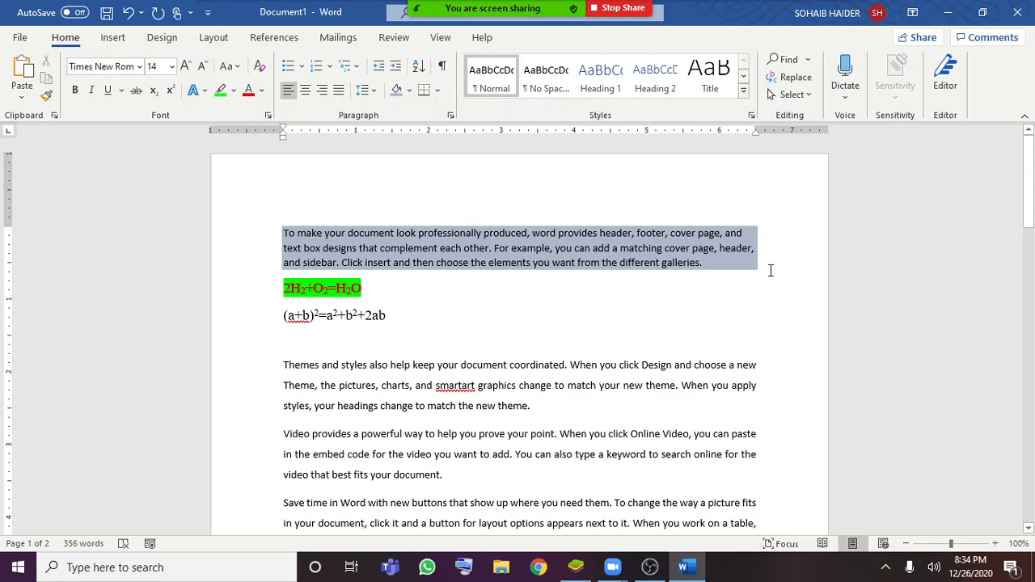
pyautogui.scroll(-3, 573, 335)
pyautogui.moveTo(541, 334); pyautogui.dragTo(282, 293)
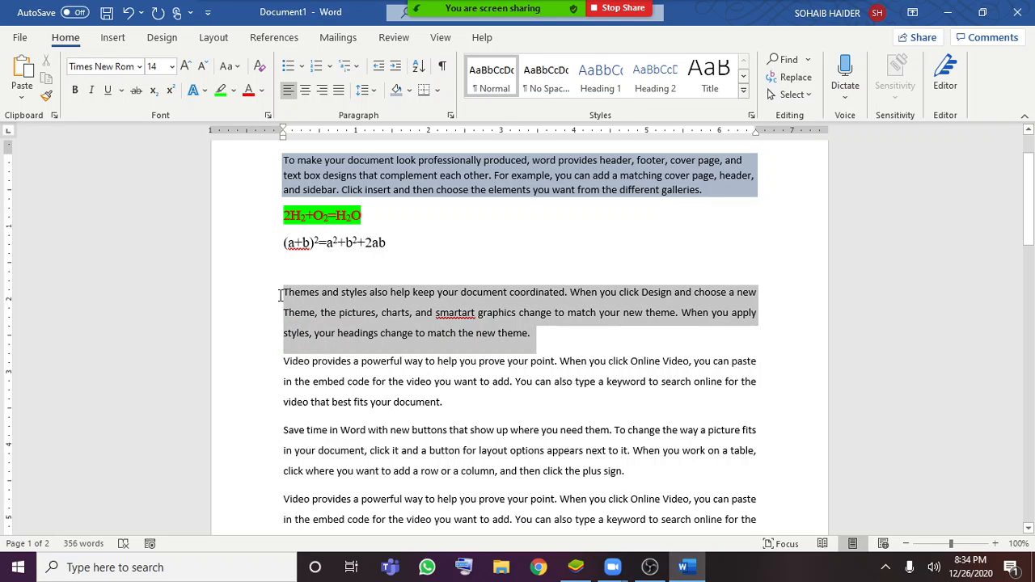
pyautogui.click(438, 89)
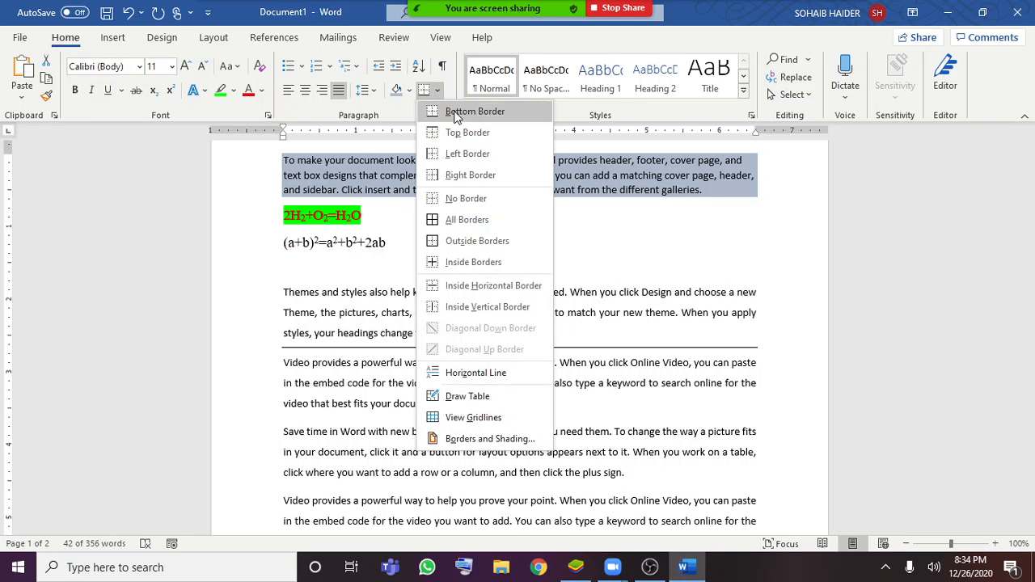
pyautogui.click(463, 228)
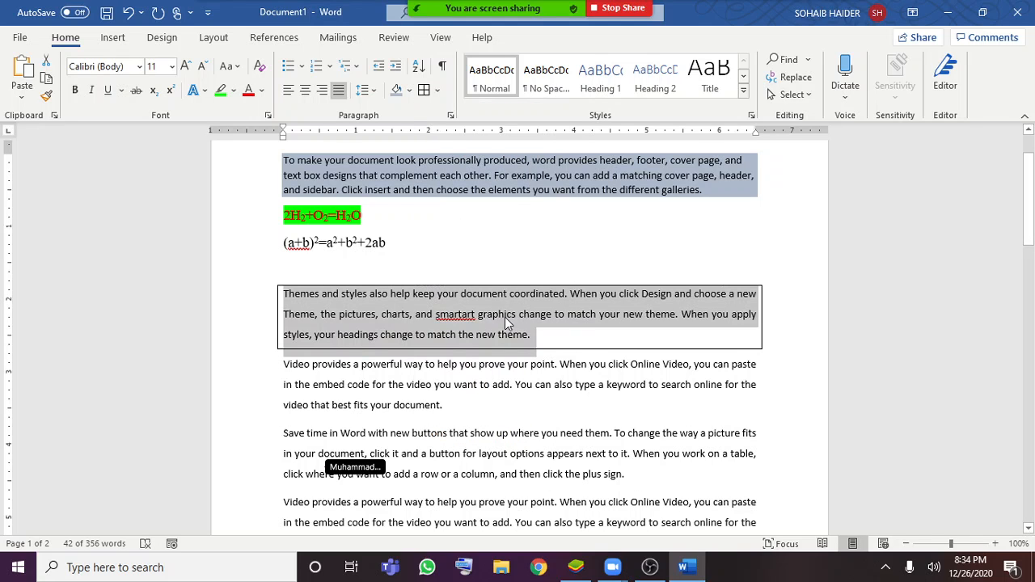
pyautogui.click(554, 334)
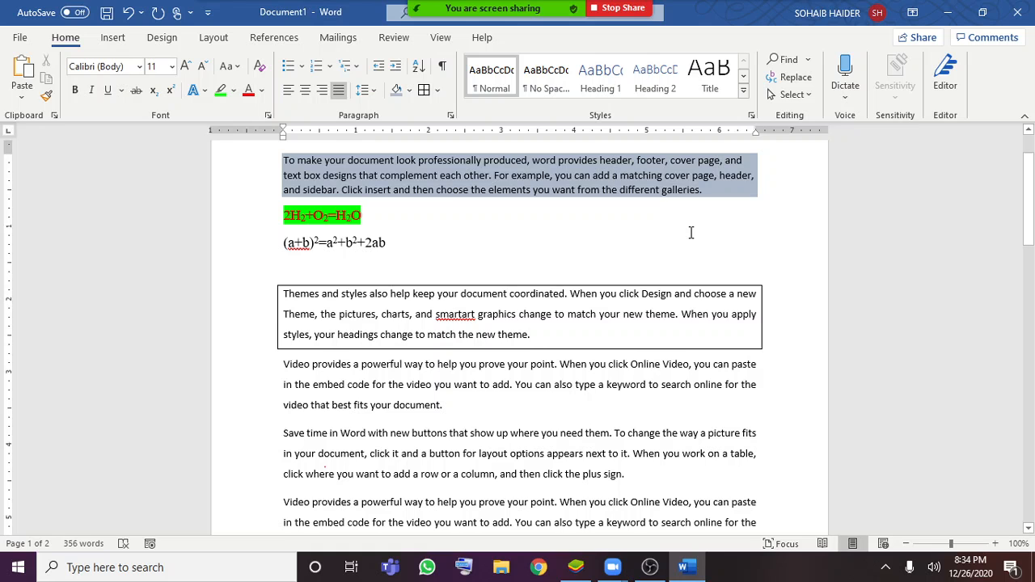
# Apply All Borders to the "Themes and styles" paragraph together with the "Video provides" paragraph directly below it
pyautogui.moveTo(474, 402); pyautogui.dragTo(283, 294)
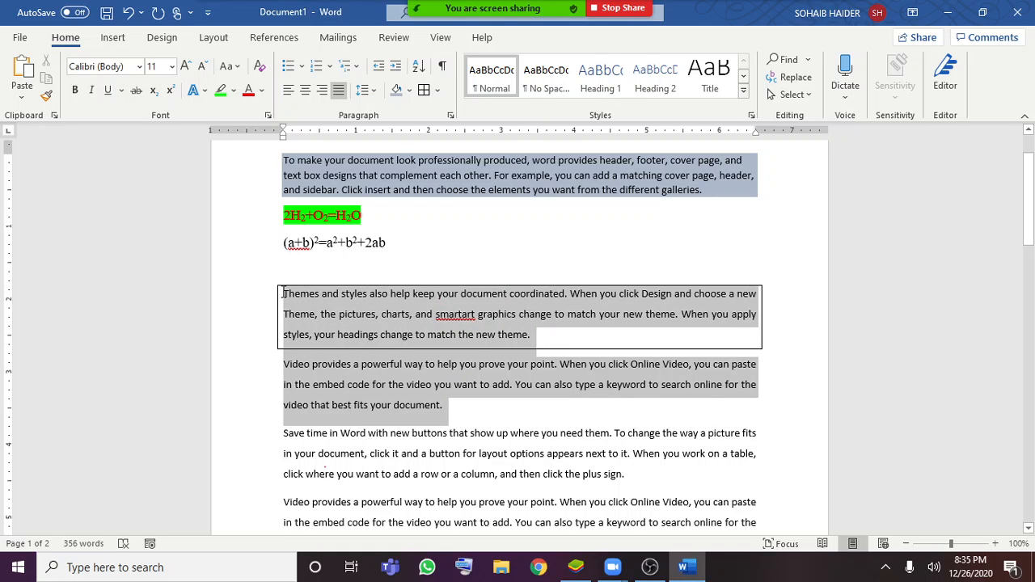
pyautogui.click(437, 90)
pyautogui.click(468, 219)
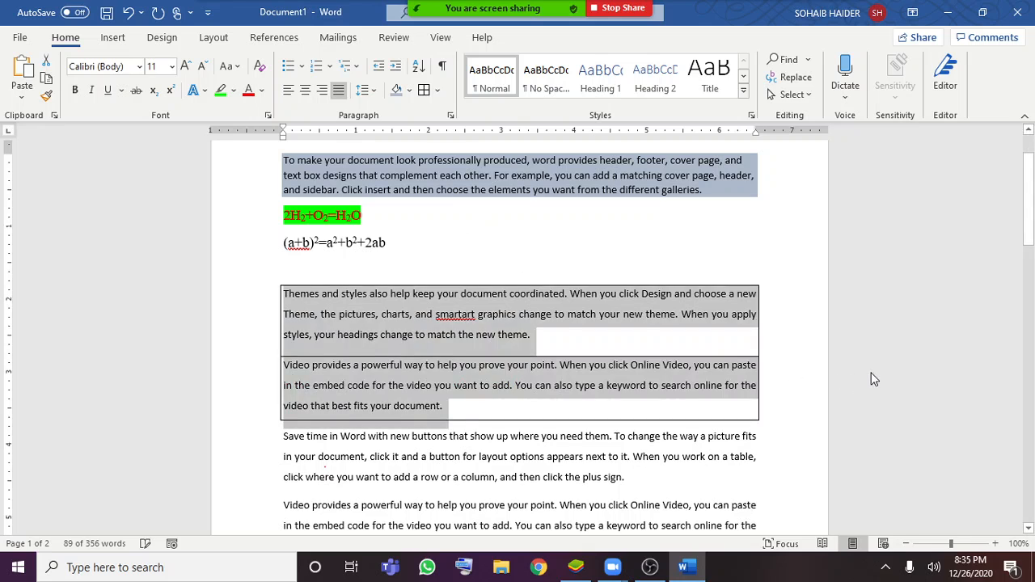
pyautogui.click(569, 358)
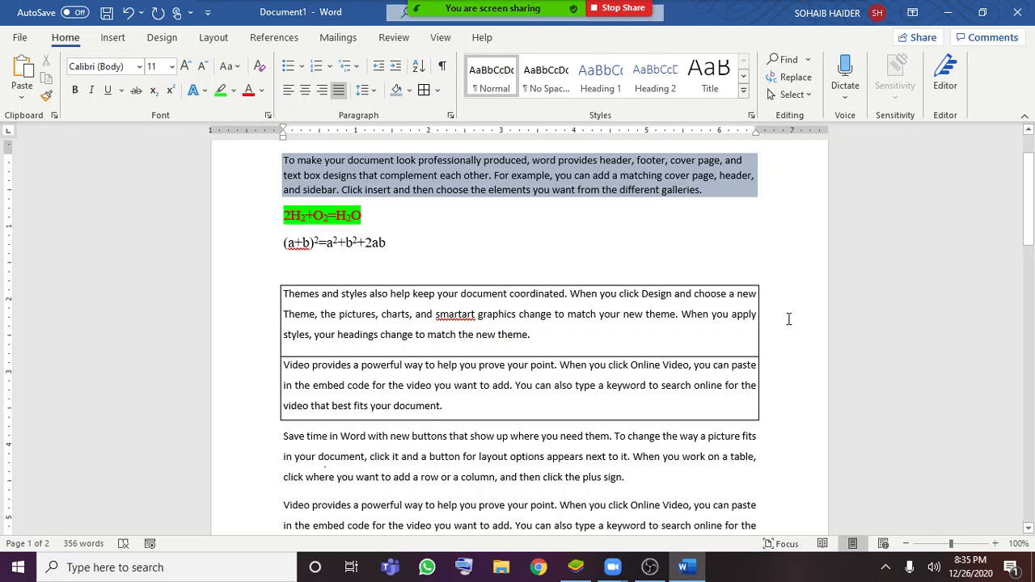
# Apply the Quote style to the paragraph starting "Themes and styles"
pyautogui.scroll(-2, 760, 319)
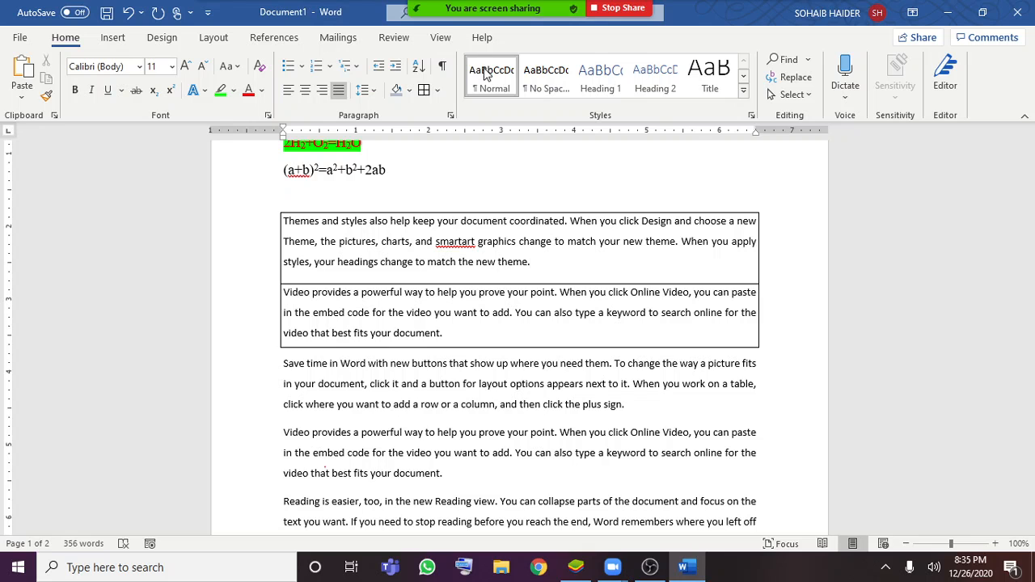
pyautogui.click(746, 94)
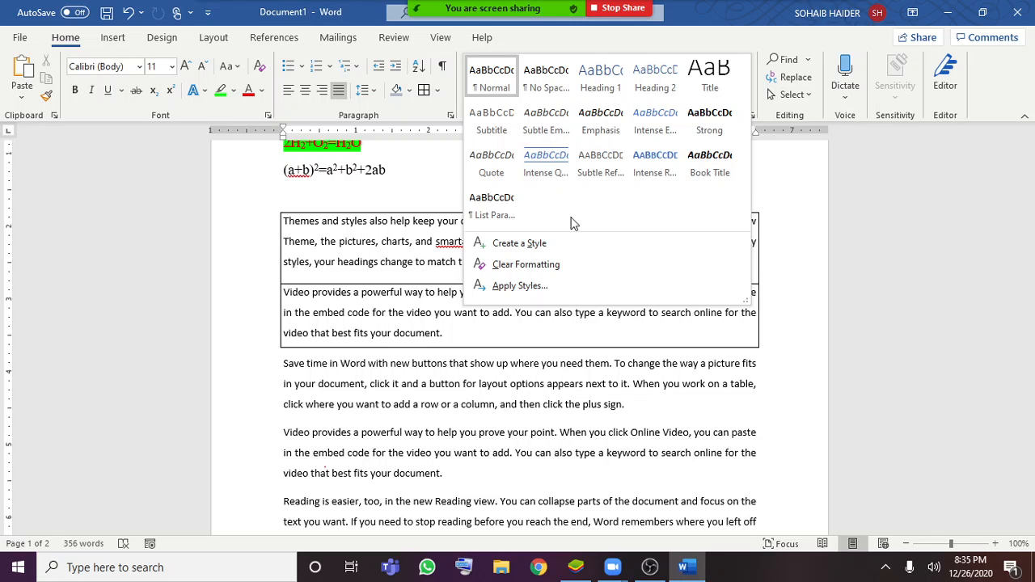
pyautogui.click(494, 174)
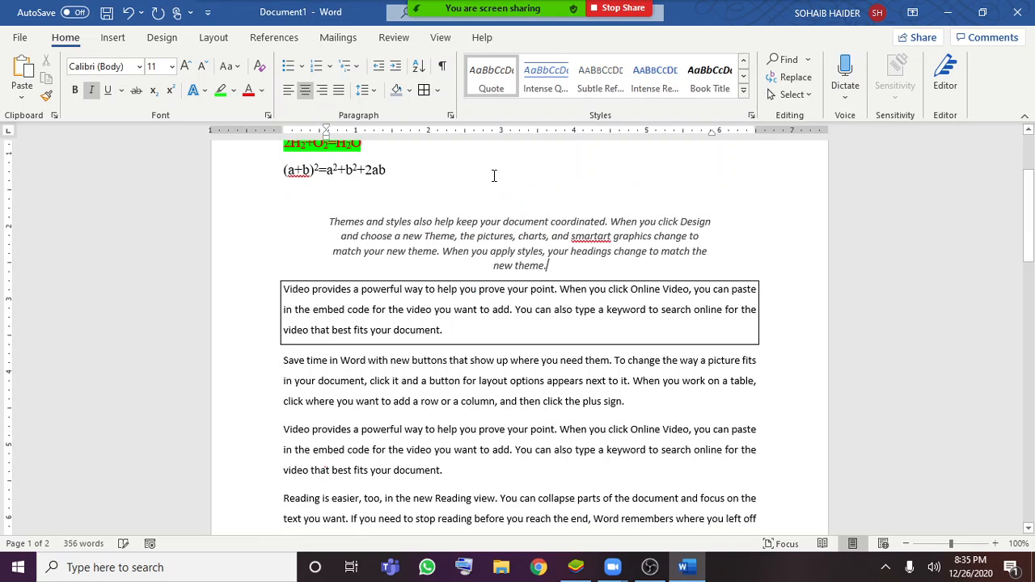
pyautogui.doubleClick(341, 217)
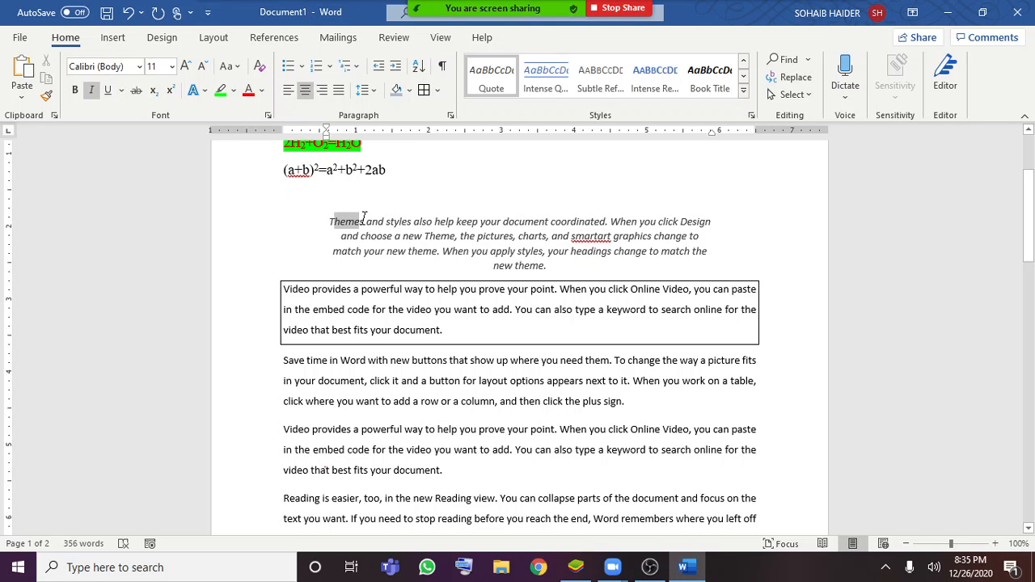
pyautogui.click(547, 243)
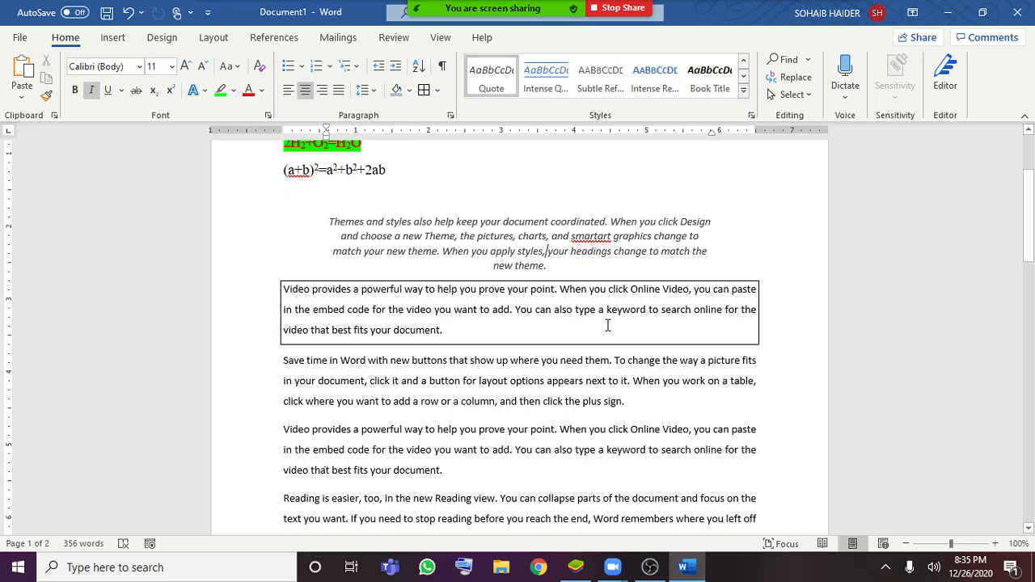
# Search the document for the second student's name and go to its match in the numbered list
pyautogui.hotkey('ctrl', 'f')
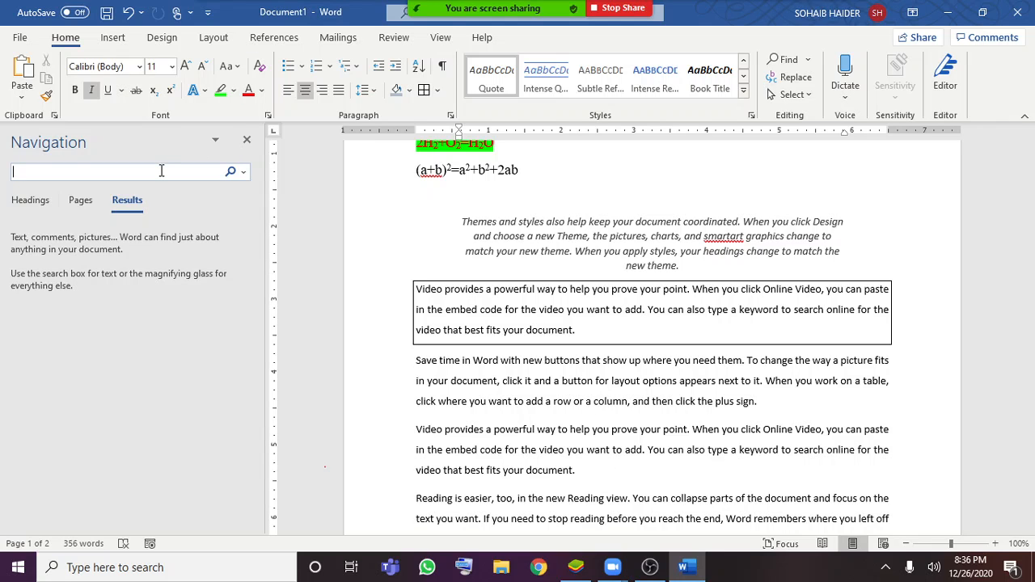
pyautogui.write('ali')
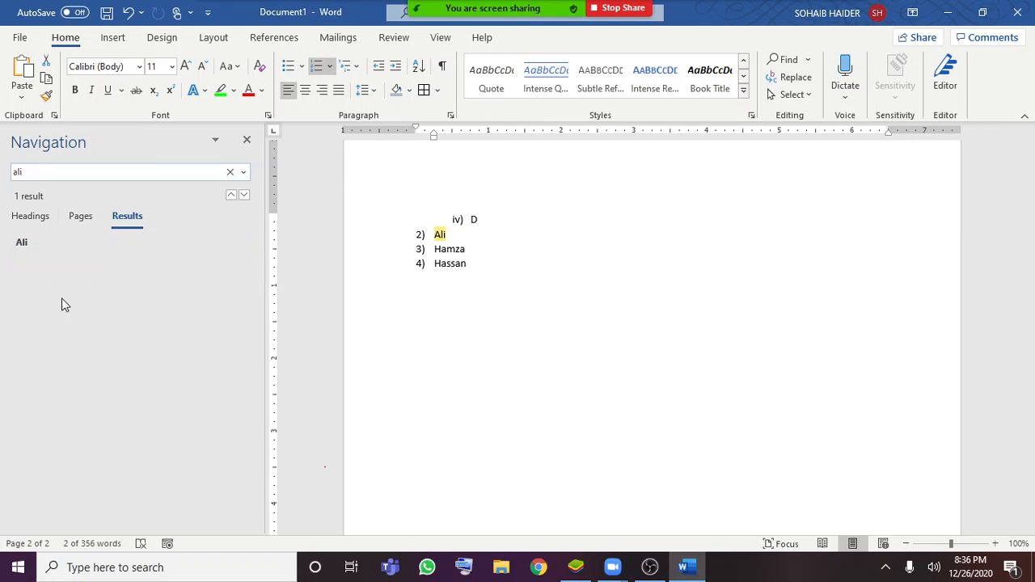
pyautogui.click(70, 254)
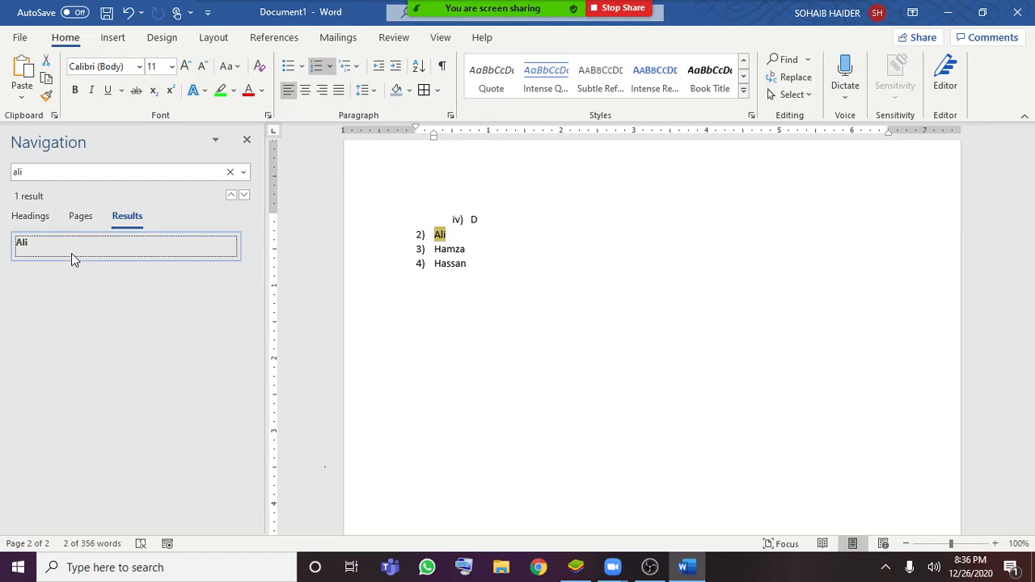
pyautogui.click(451, 235)
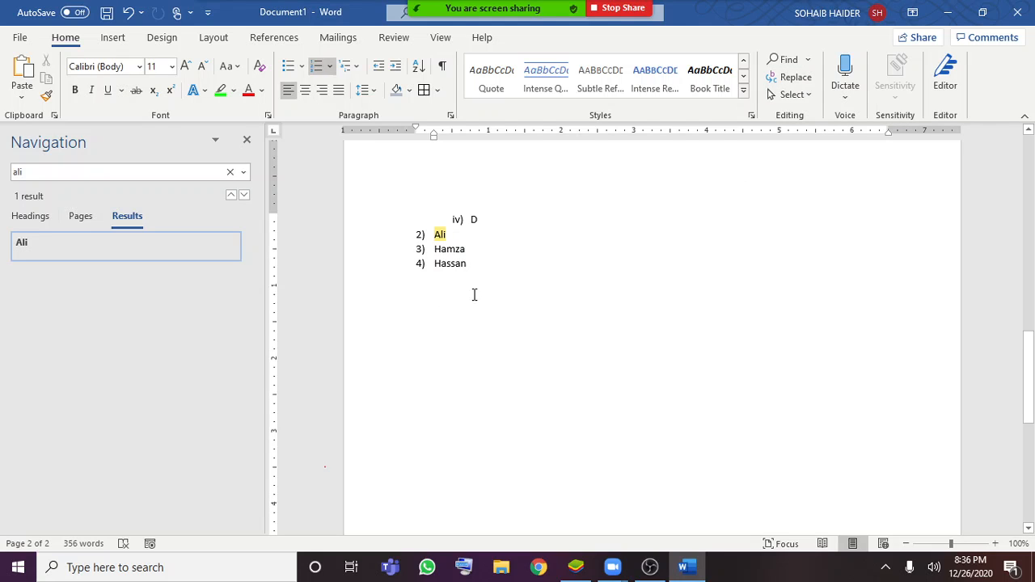
# Use Find and Replace to substitute a different name for the second student in the numbered list
pyautogui.hotkey('ctrl', 'h')
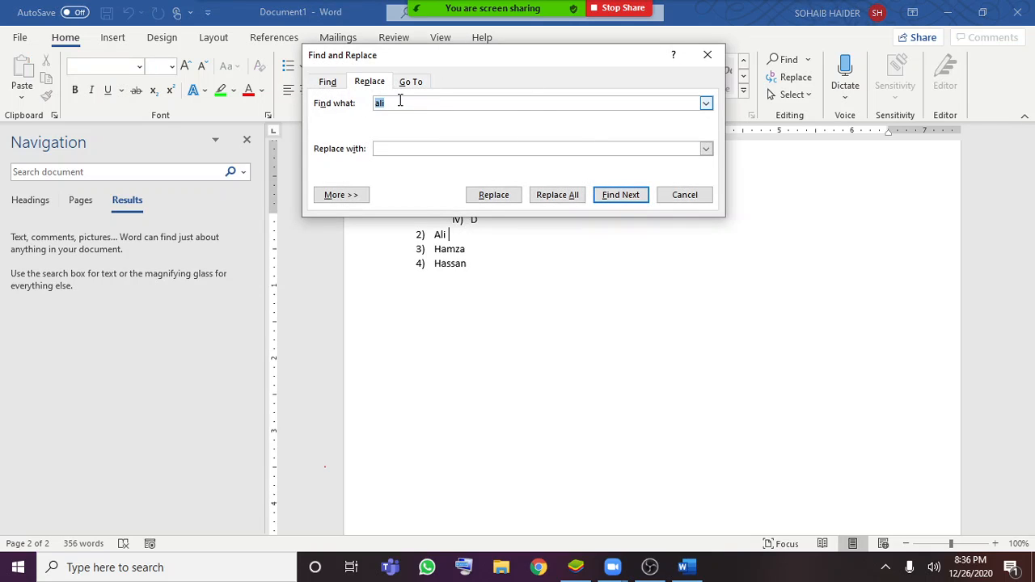
pyautogui.click(402, 148)
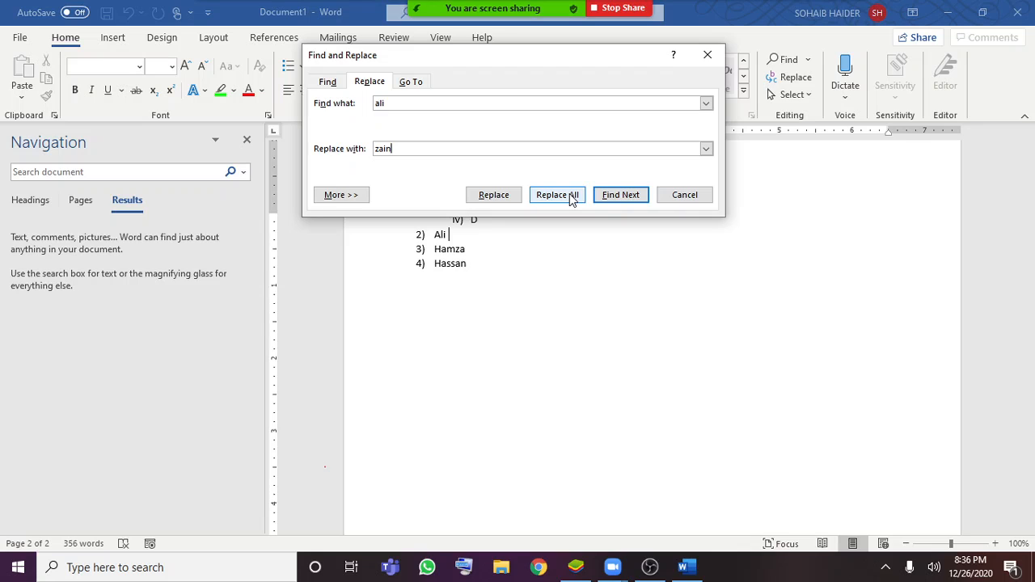
pyautogui.click(510, 197)
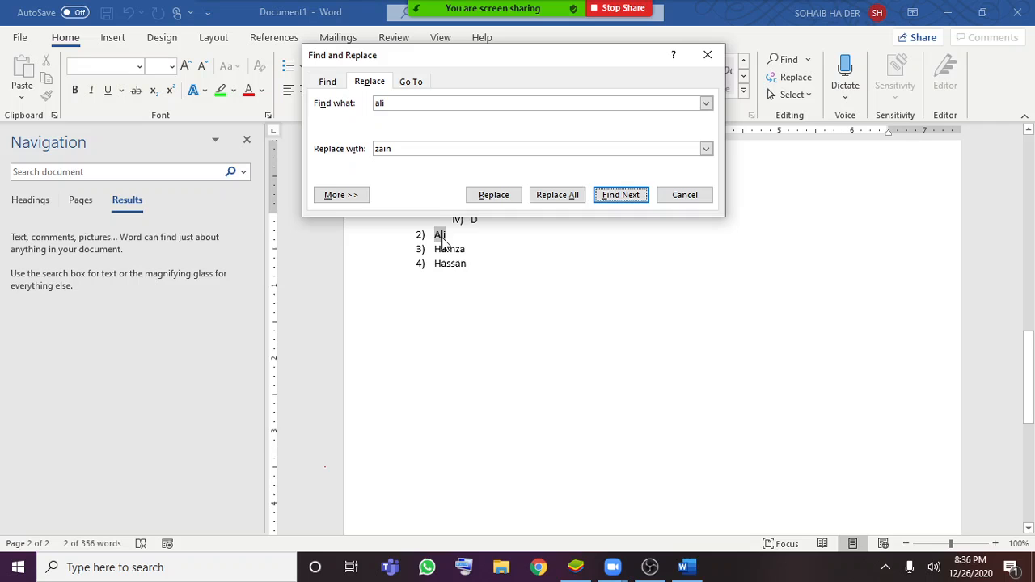
pyautogui.click(493, 195)
pyautogui.click(524, 325)
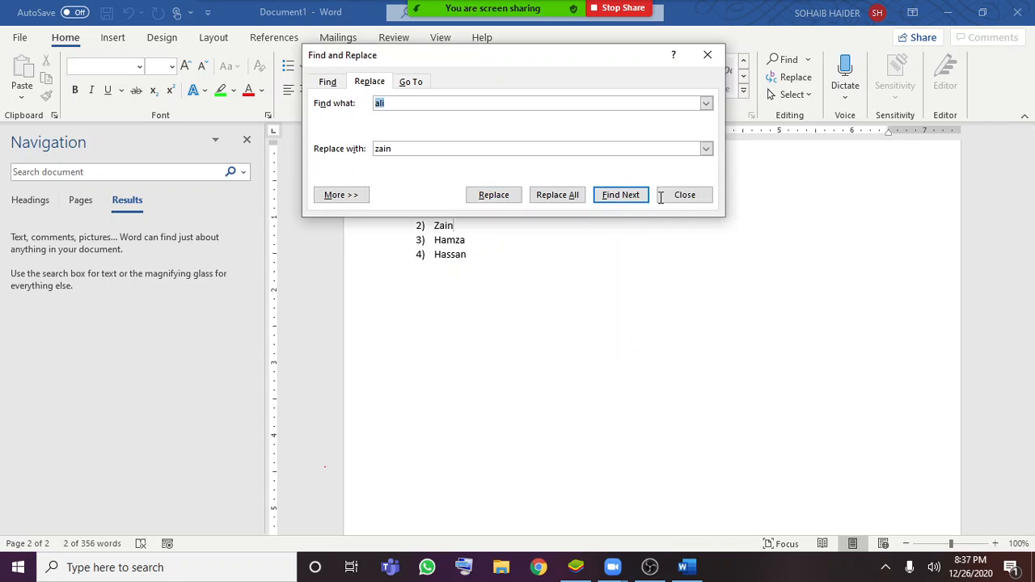
pyautogui.click(686, 194)
pyautogui.scroll(1, 629, 308)
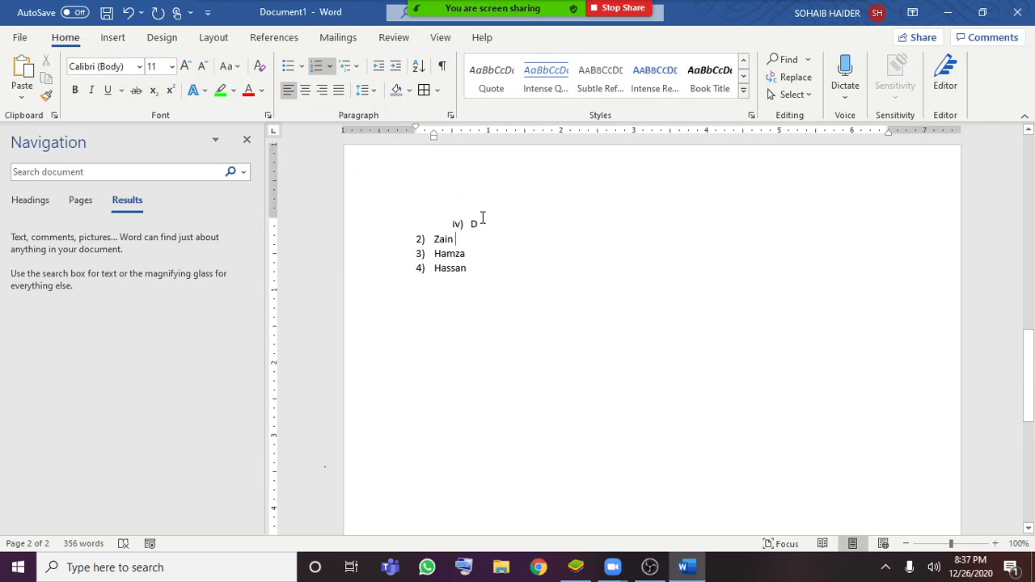
pyautogui.doubleClick(458, 239)
pyautogui.click(520, 268)
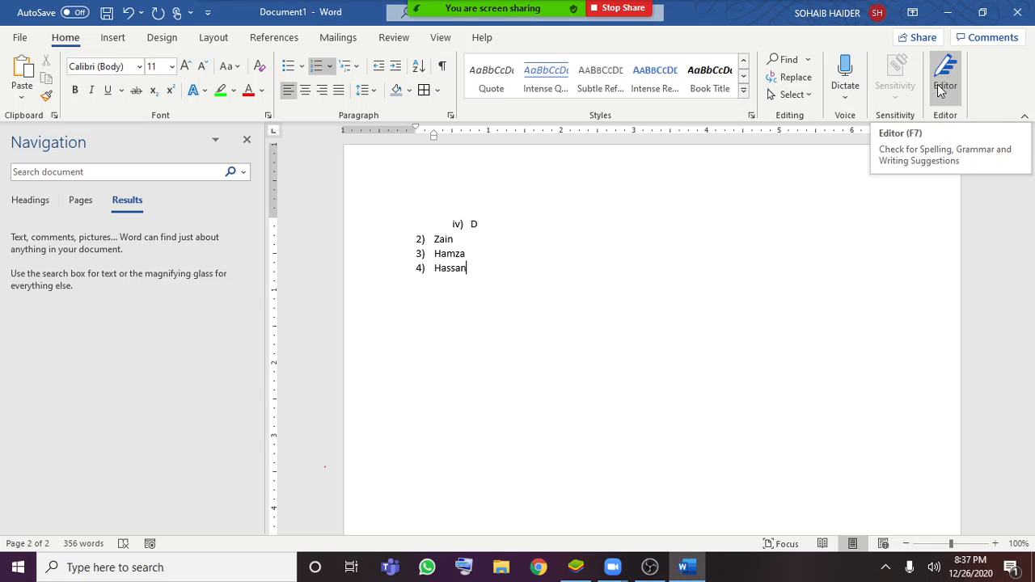
pyautogui.scroll(3, 503, 299)
pyautogui.scroll(5, 501, 302)
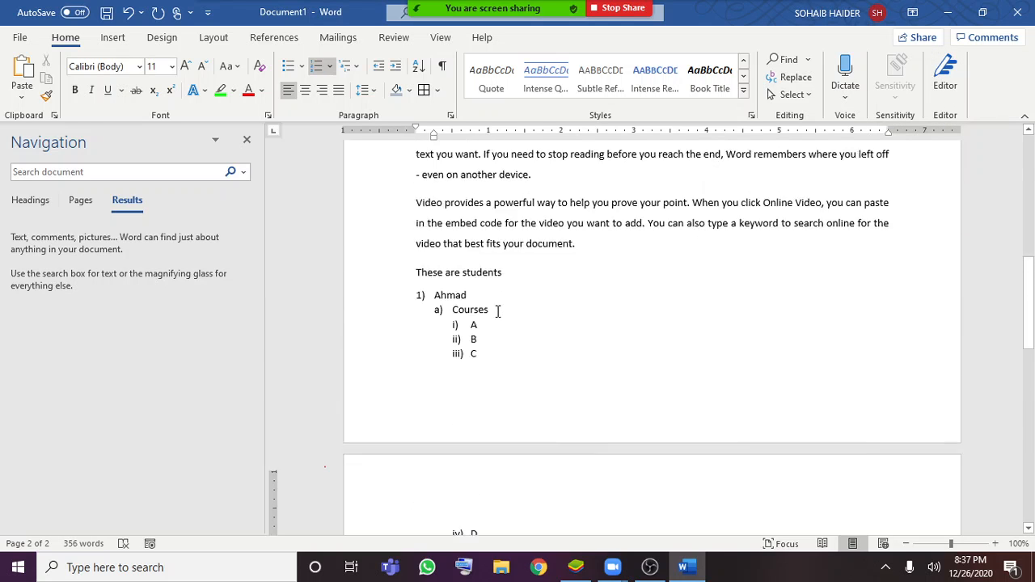
pyautogui.scroll(-6, 499, 310)
pyautogui.scroll(-1, 499, 315)
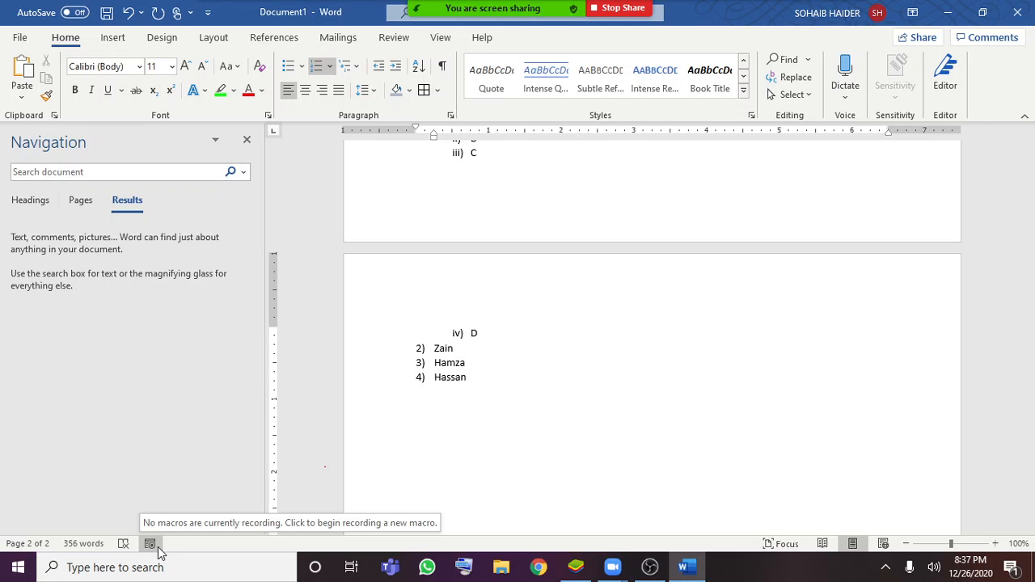
# Browse the built-in cover pages and insert the Whisp cover page at the start of the document
pyautogui.scroll(15, 603, 365)
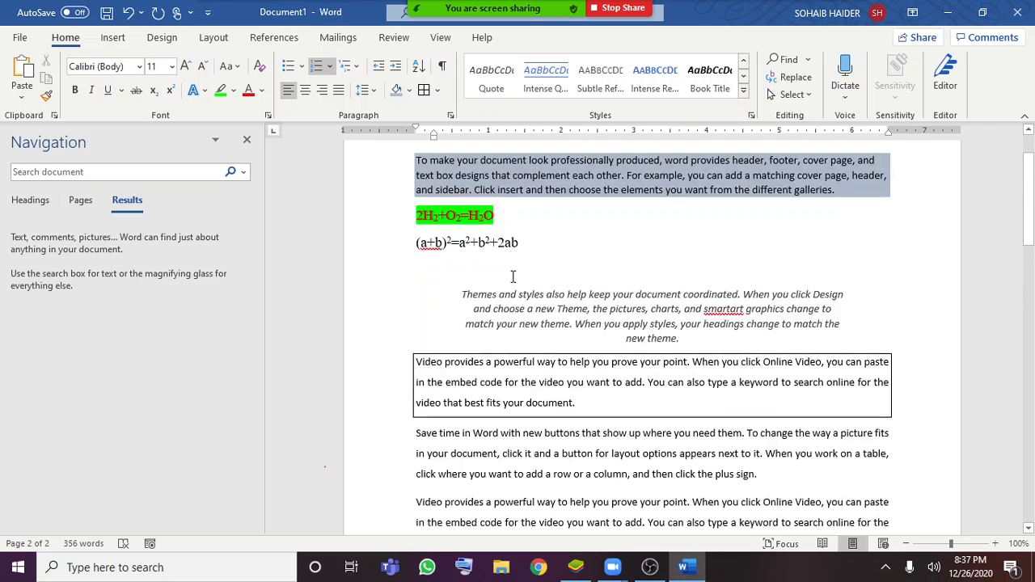
pyautogui.scroll(2, 513, 277)
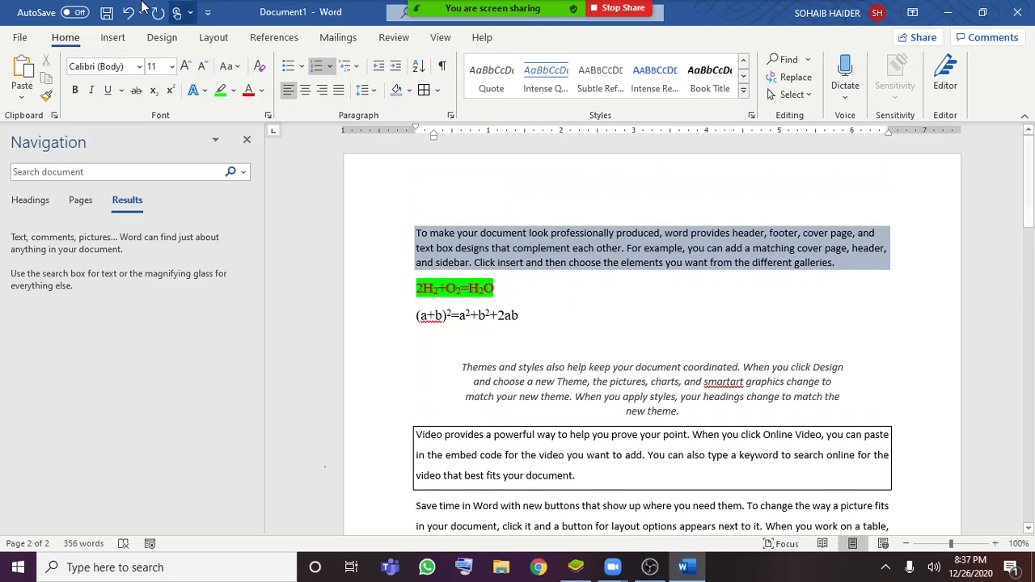
pyautogui.click(114, 38)
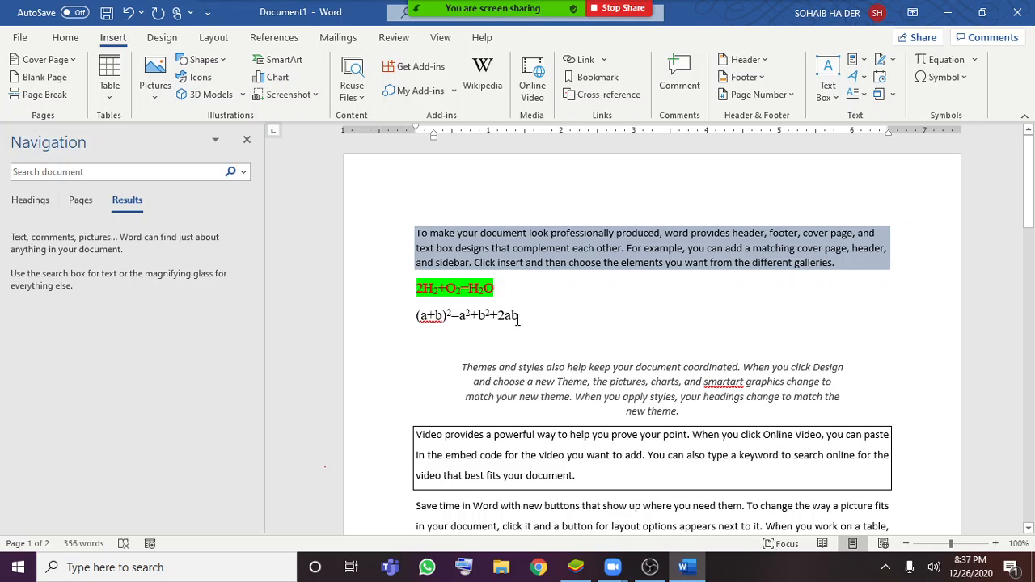
pyautogui.click(50, 59)
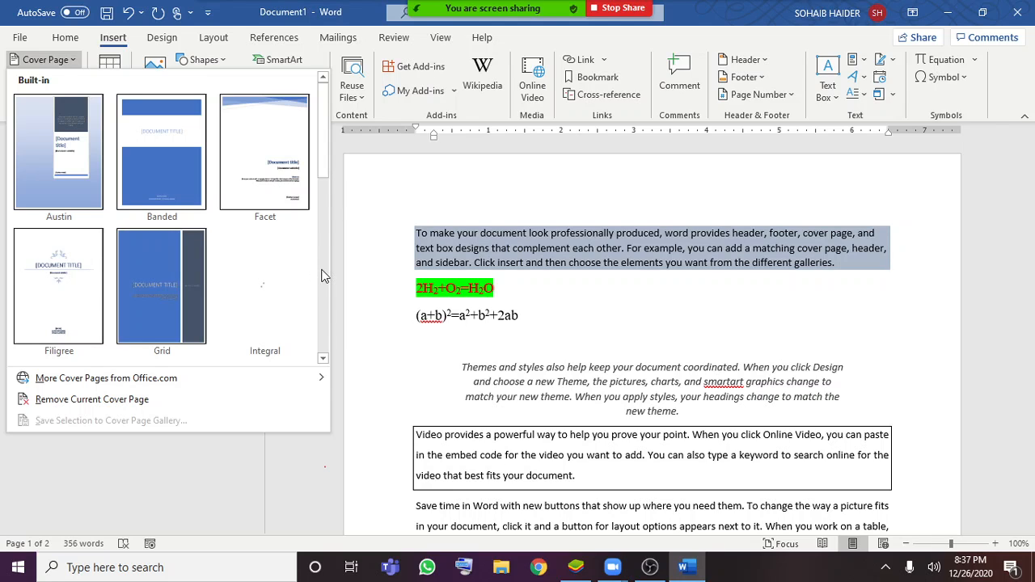
pyautogui.scroll(-2, 321, 276)
pyautogui.scroll(-2, 324, 271)
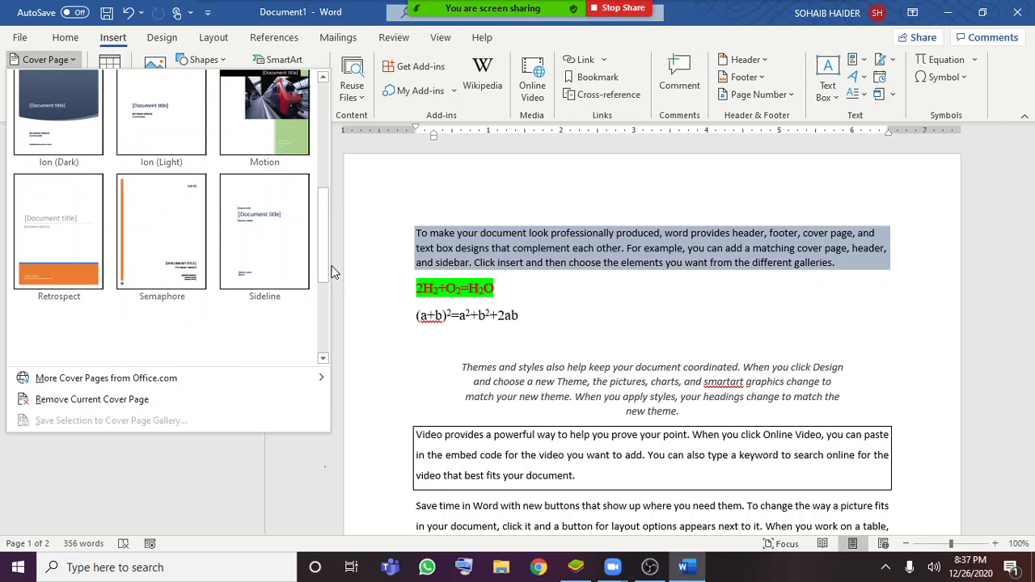
pyautogui.moveTo(326, 262); pyautogui.dragTo(322, 358)
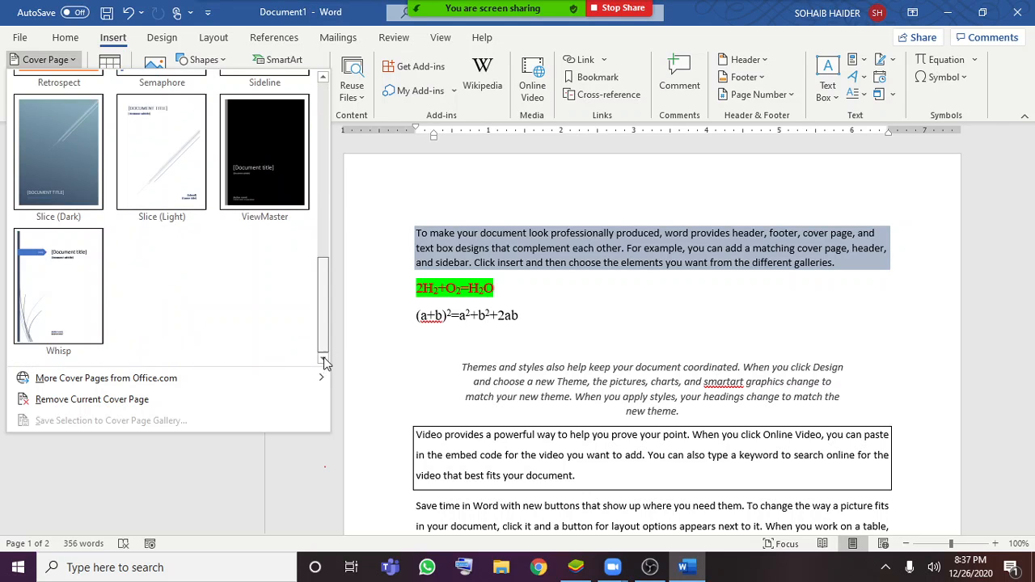
pyautogui.click(48, 288)
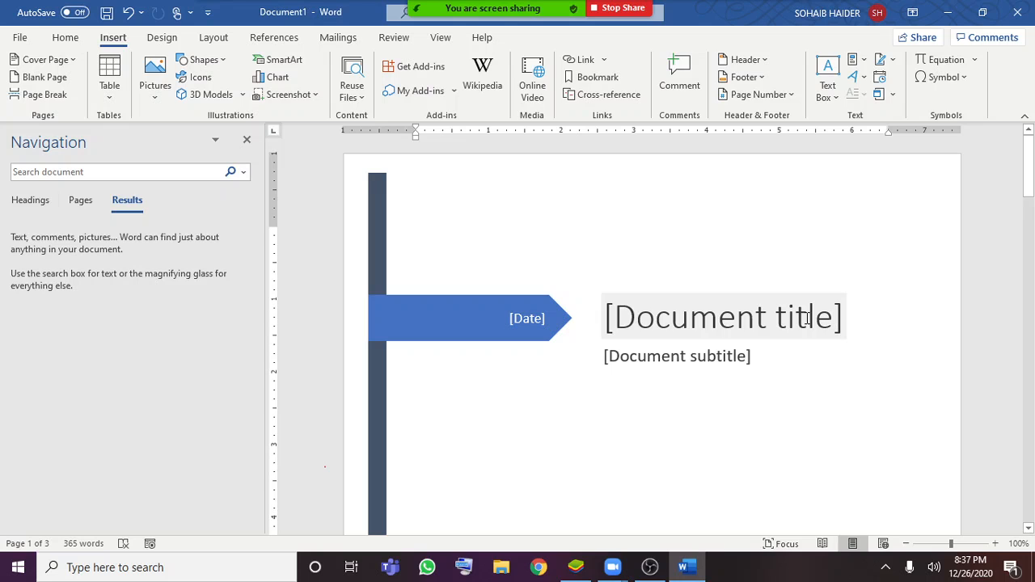
# Examine the cover page's title, subtitle, date, author and company fields and the pages that follow it
pyautogui.click(807, 318)
pyautogui.click(712, 366)
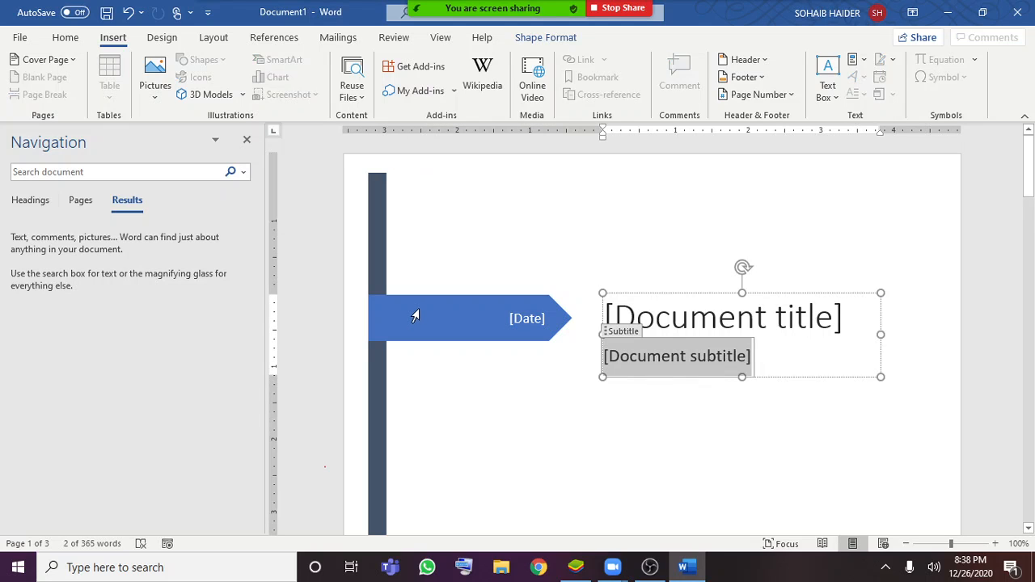
pyautogui.scroll(-10, 544, 341)
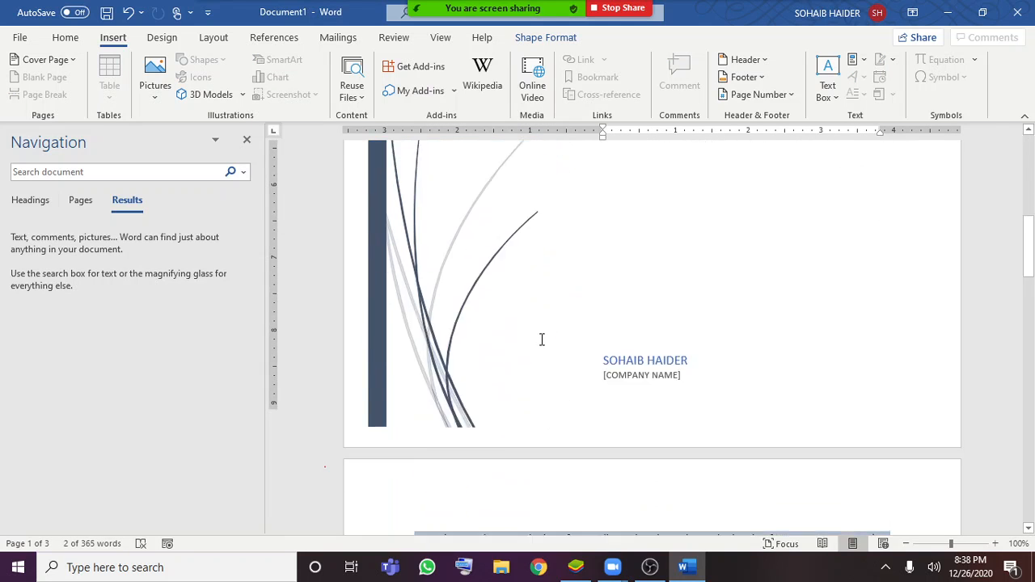
pyautogui.scroll(-1, 542, 340)
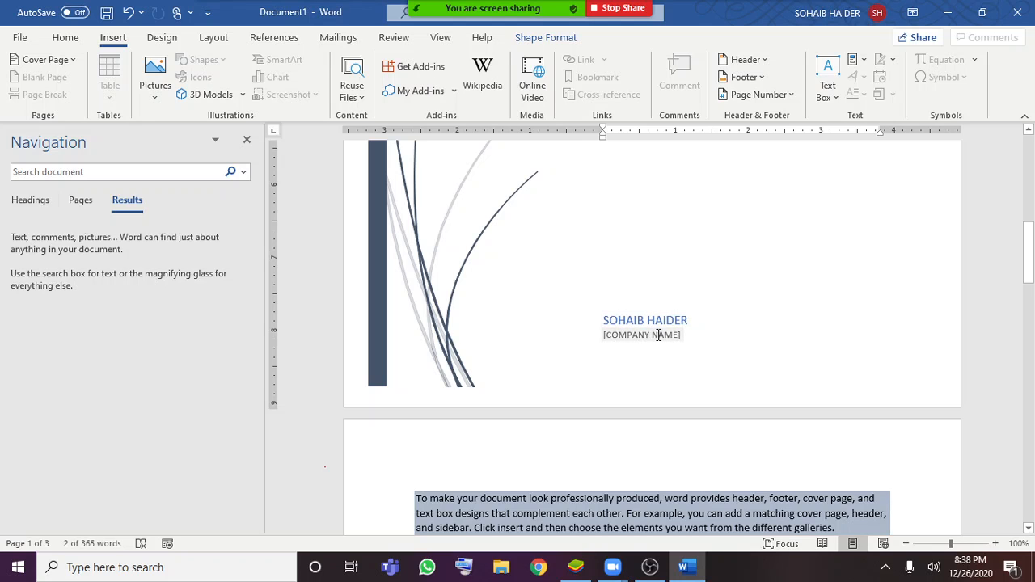
pyautogui.scroll(-9, 658, 334)
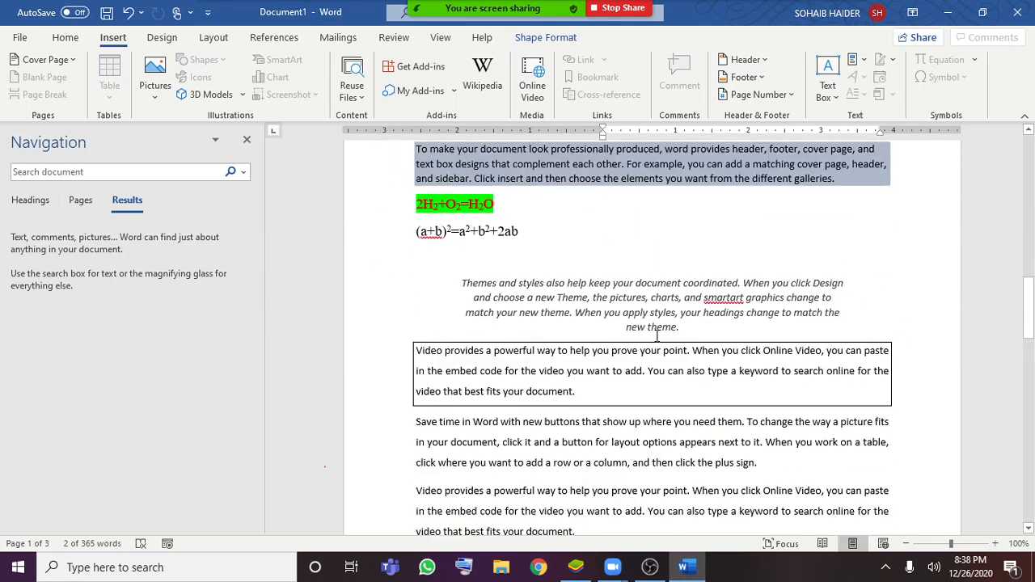
pyautogui.scroll(18, 655, 331)
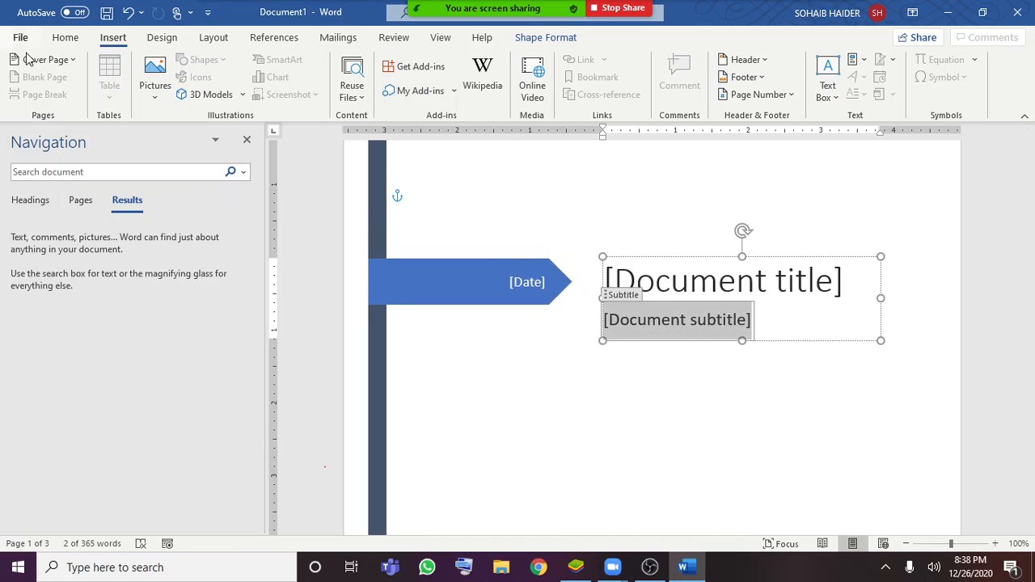
# Insert a blank page after the numbered student list at the end of the document and check it
pyautogui.scroll(-15, 813, 439)
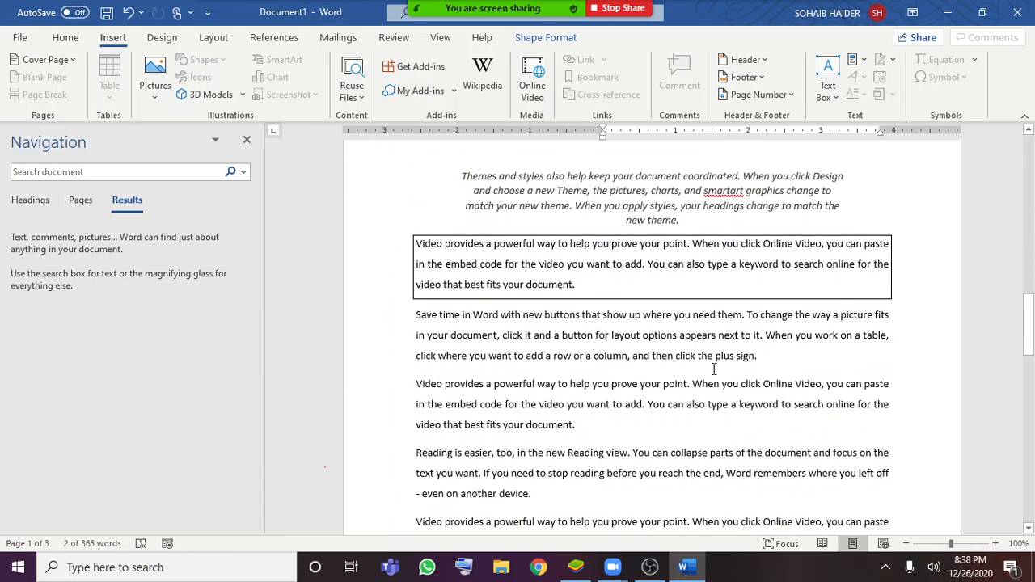
pyautogui.scroll(1, 526, 266)
pyautogui.scroll(-10, 526, 266)
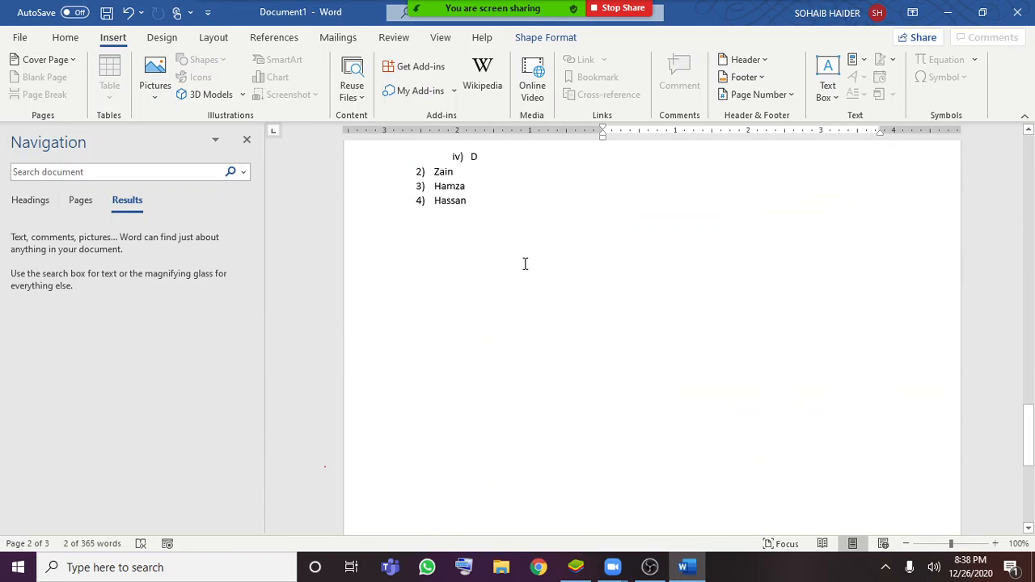
pyautogui.scroll(4, 478, 232)
pyautogui.scroll(-4, 483, 261)
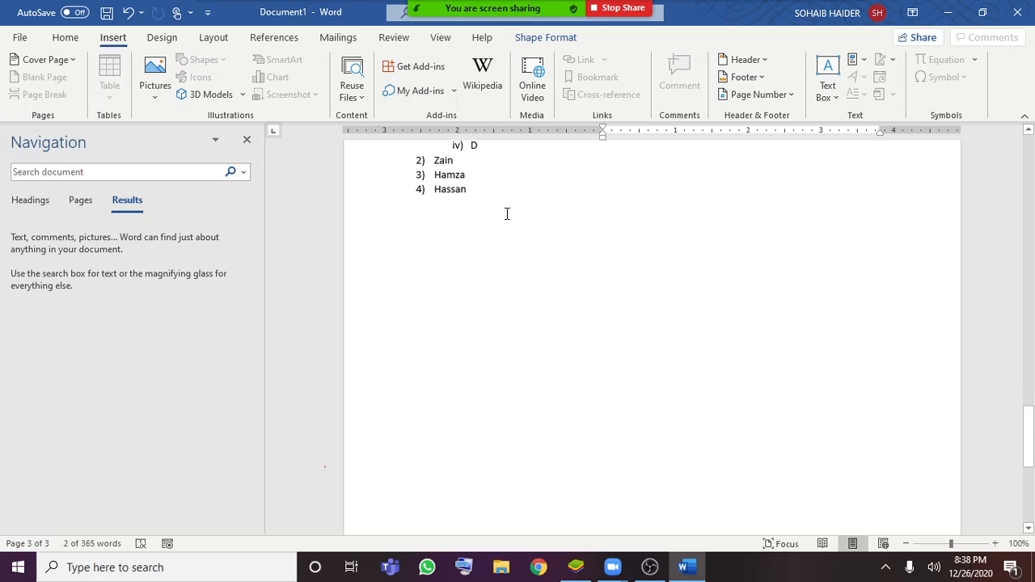
pyautogui.click(507, 213)
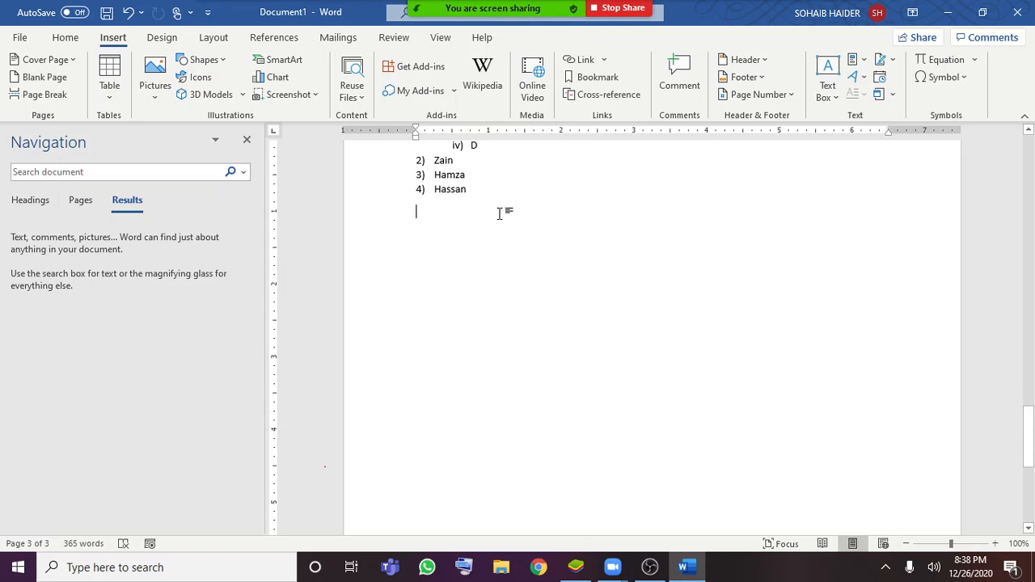
pyautogui.click(44, 77)
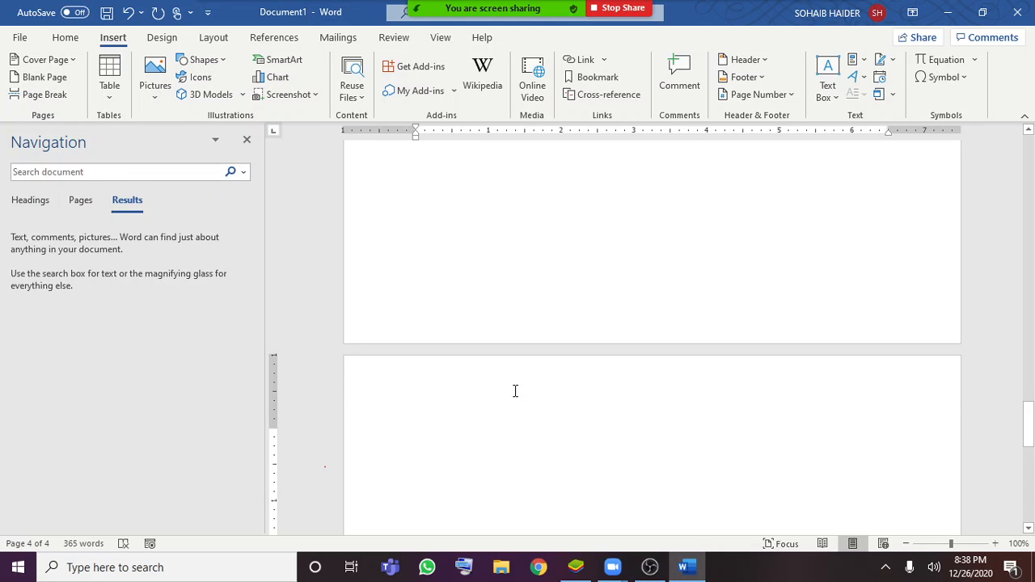
pyautogui.scroll(5, 439, 359)
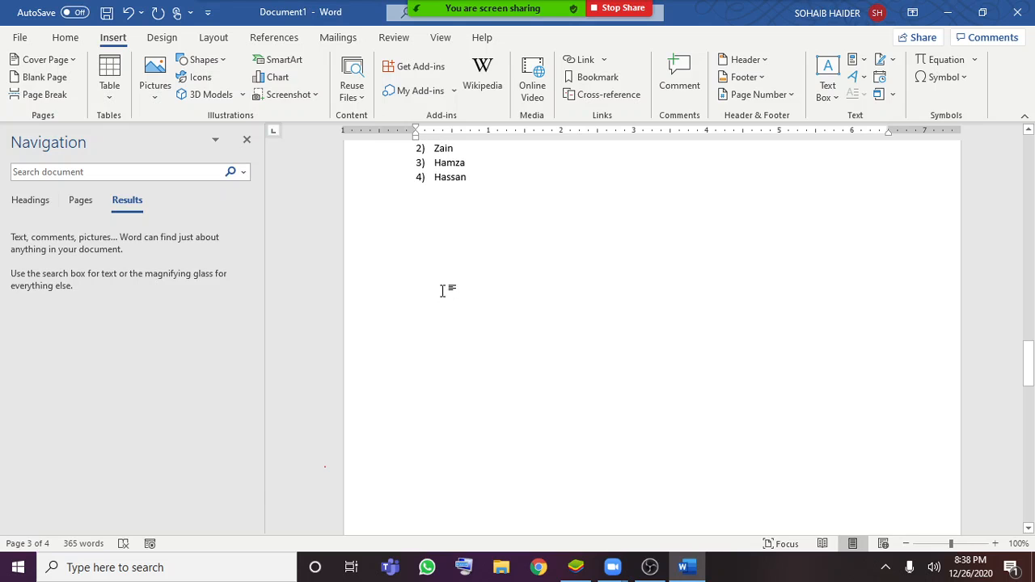
pyautogui.click(445, 364)
pyautogui.scroll(-5, 512, 279)
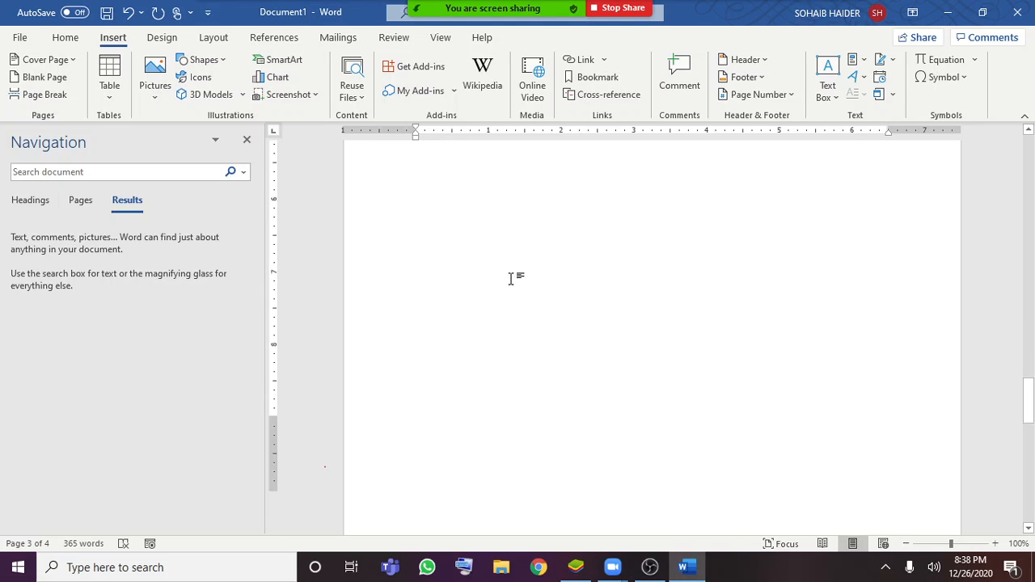
pyautogui.scroll(6, 511, 277)
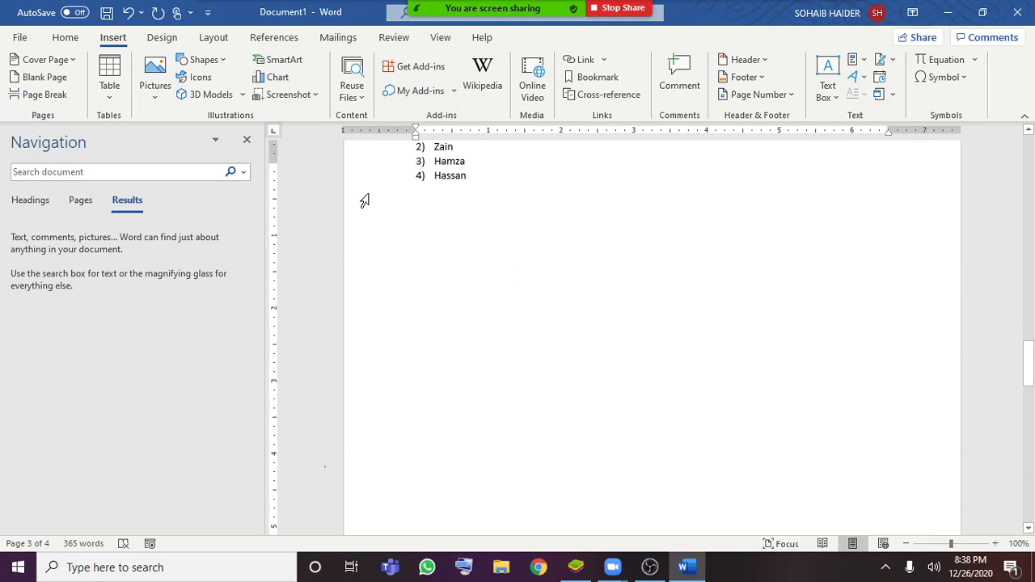
# Insert a page break at the end of the "Reading is easier" paragraph and review how the text splits across pages
pyautogui.scroll(3, 365, 200)
pyautogui.click(474, 274)
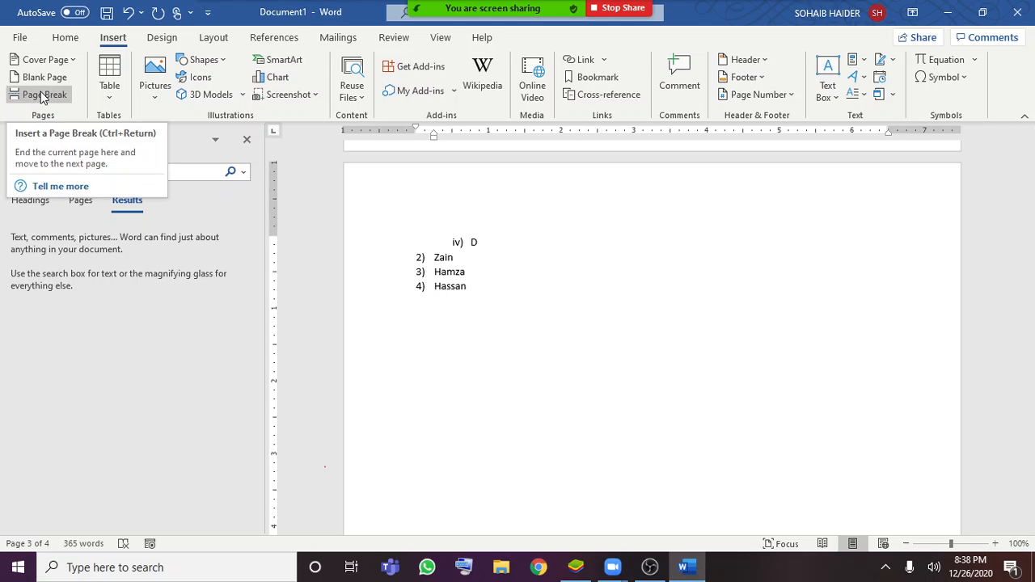
pyautogui.scroll(6, 512, 267)
pyautogui.scroll(5, 530, 273)
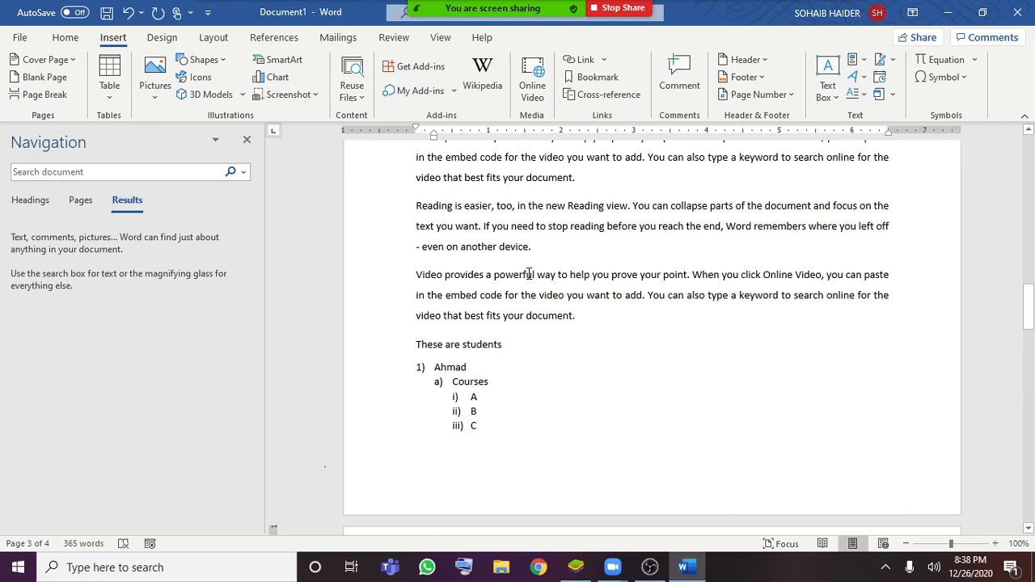
pyautogui.click(554, 325)
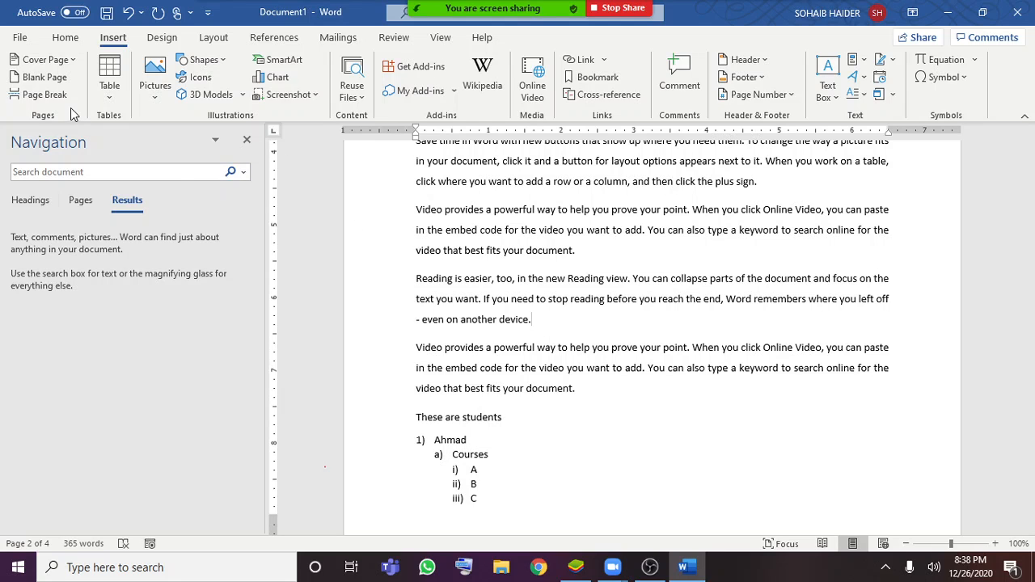
pyautogui.click(45, 95)
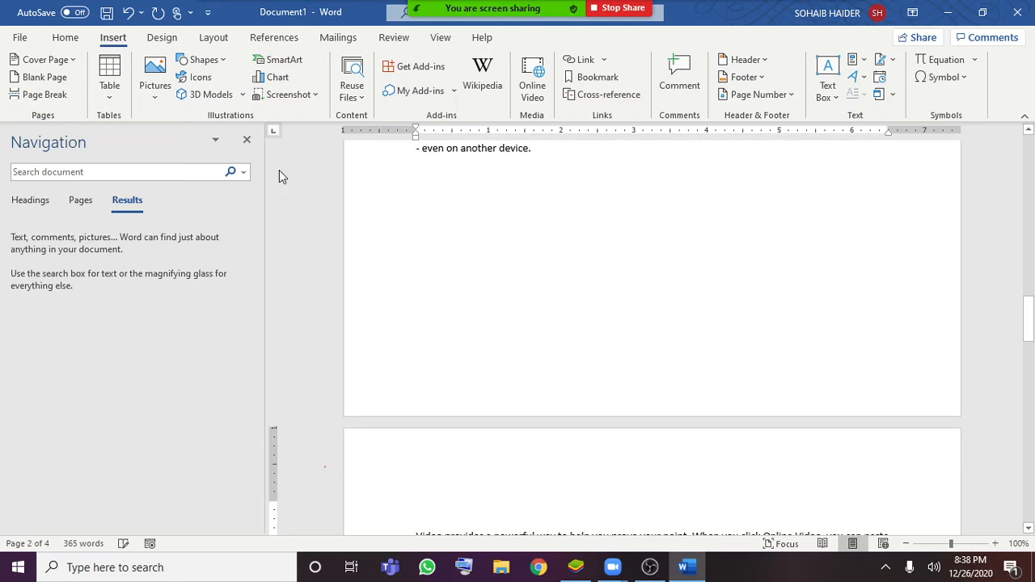
pyautogui.scroll(3, 476, 374)
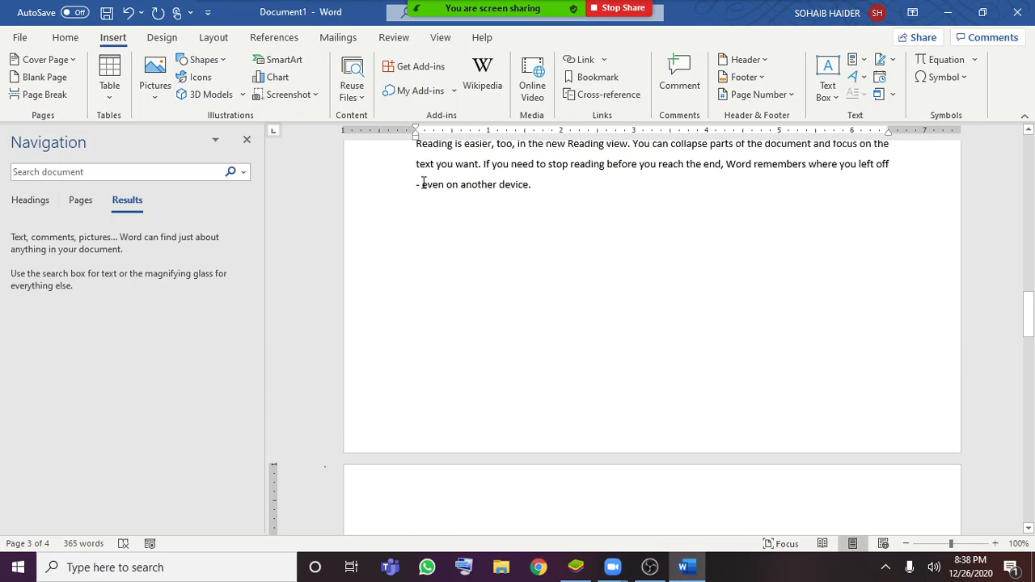
pyautogui.scroll(-6, 518, 373)
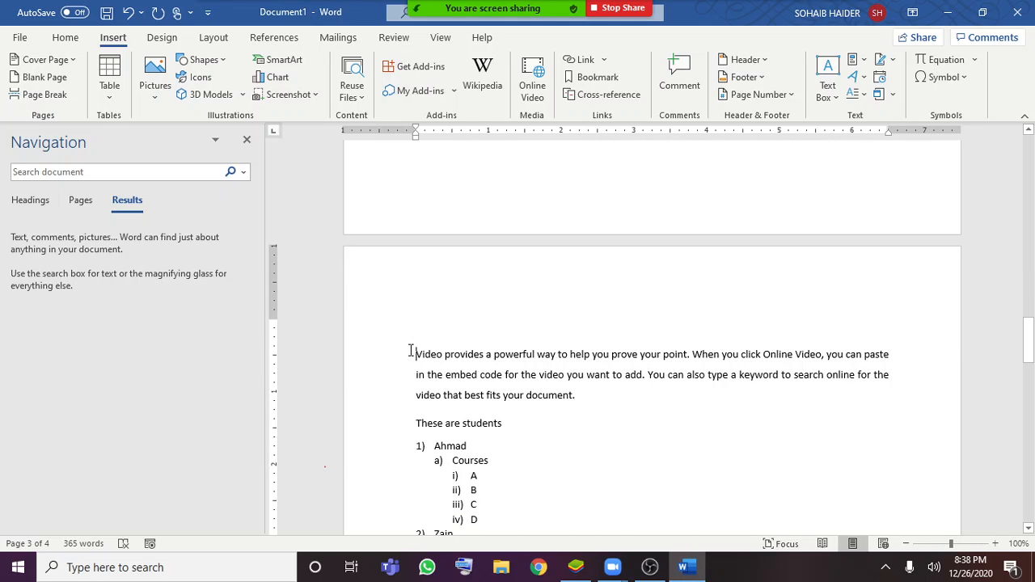
pyautogui.scroll(-8, 469, 332)
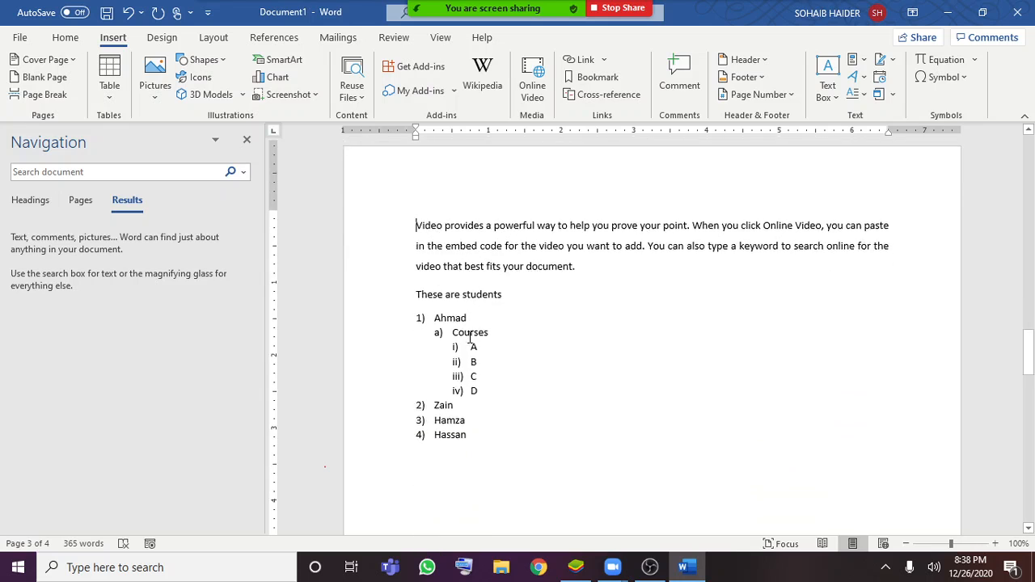
pyautogui.scroll(18, 475, 329)
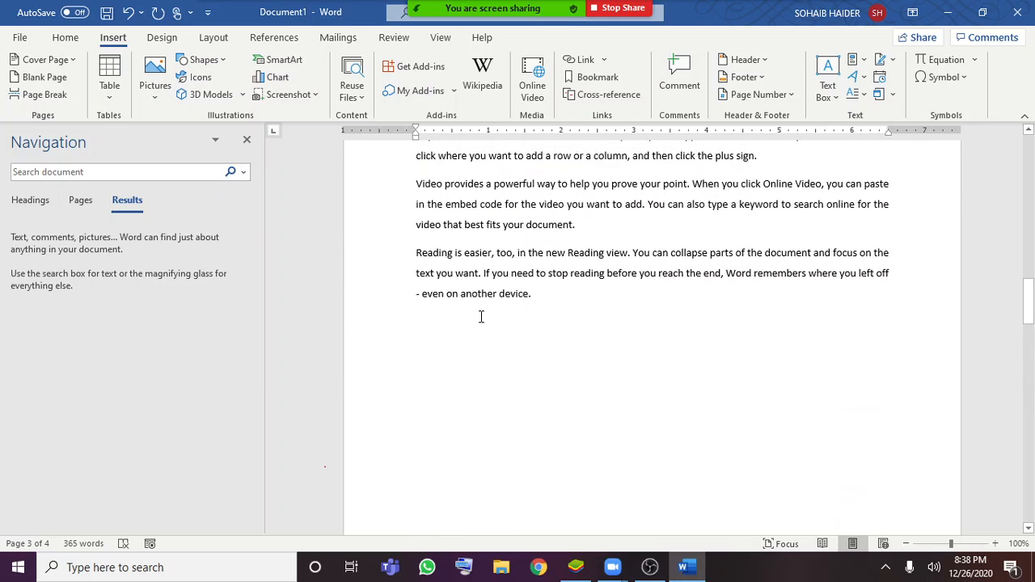
pyautogui.scroll(6, 469, 328)
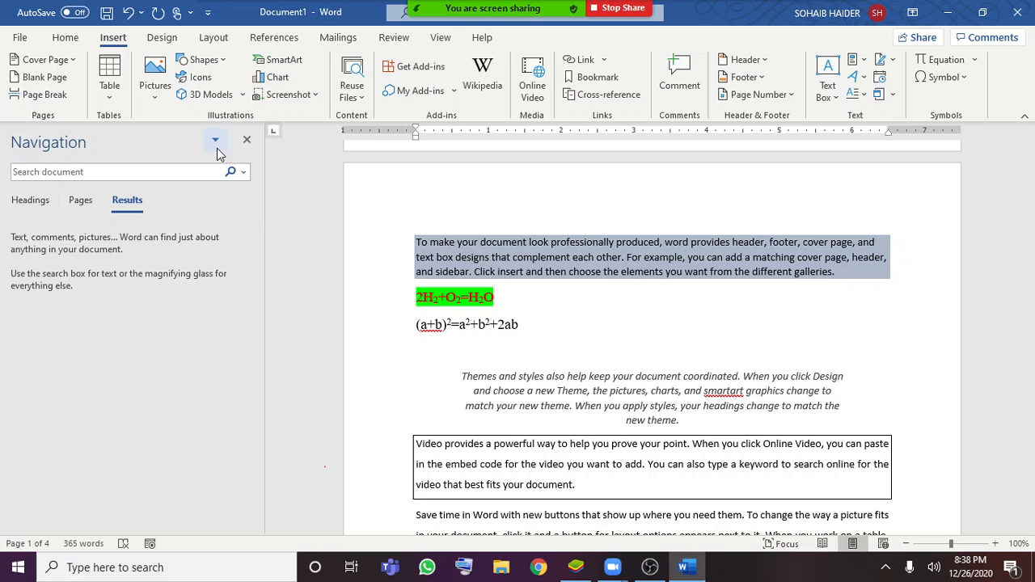
# Start an empty unnumbered line directly below the last item of the numbered student list
pyautogui.click(118, 96)
pyautogui.scroll(-10, 361, 222)
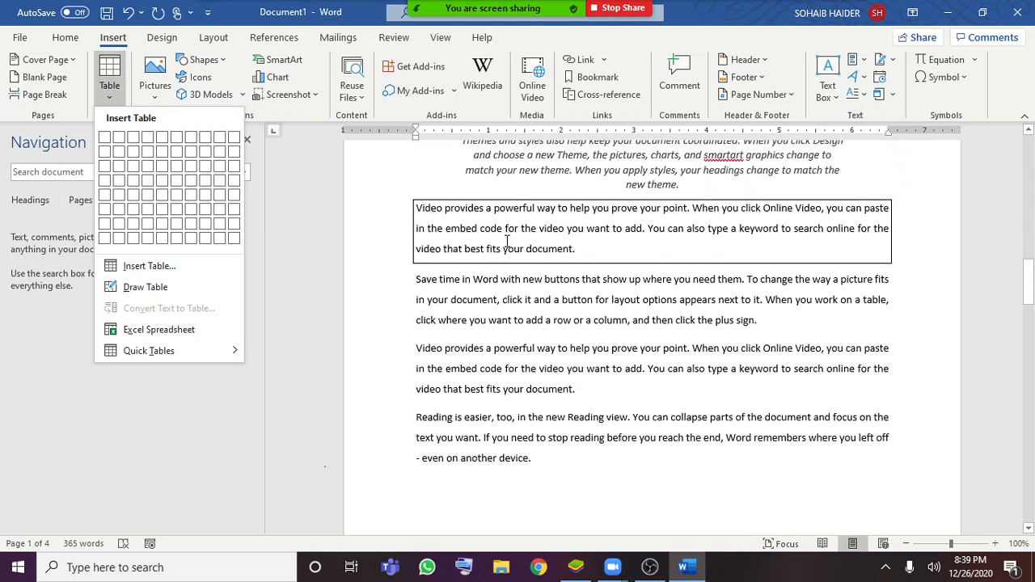
pyautogui.scroll(-7, 416, 300)
pyautogui.scroll(3, 414, 279)
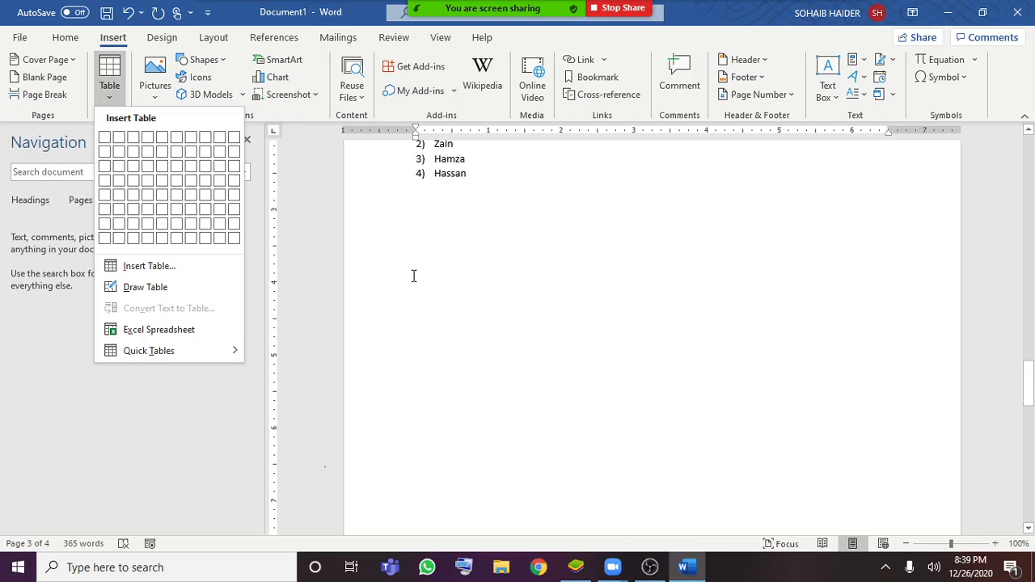
pyautogui.click(463, 309)
pyautogui.click(497, 234)
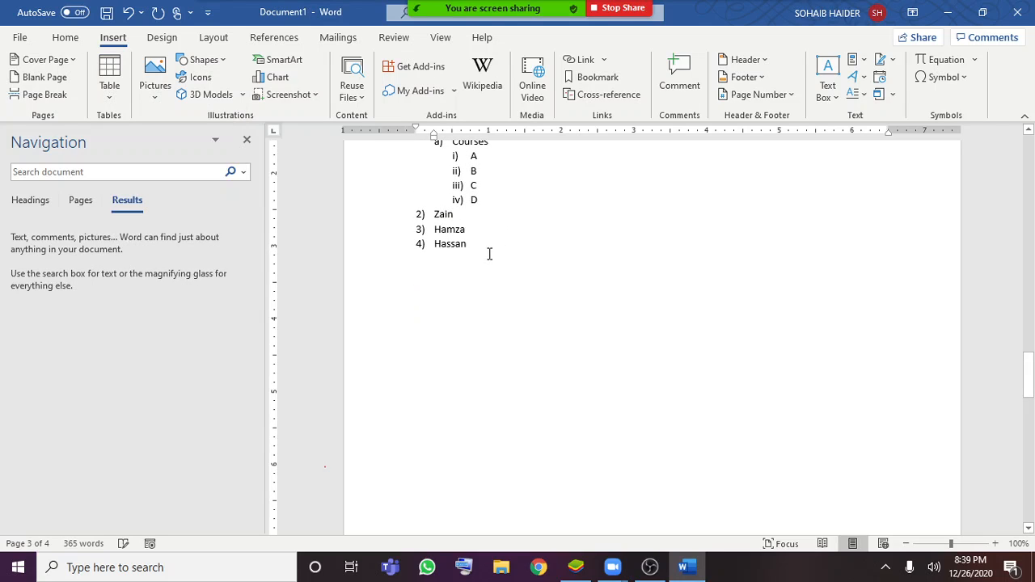
pyautogui.click(489, 254)
pyautogui.press('Return')
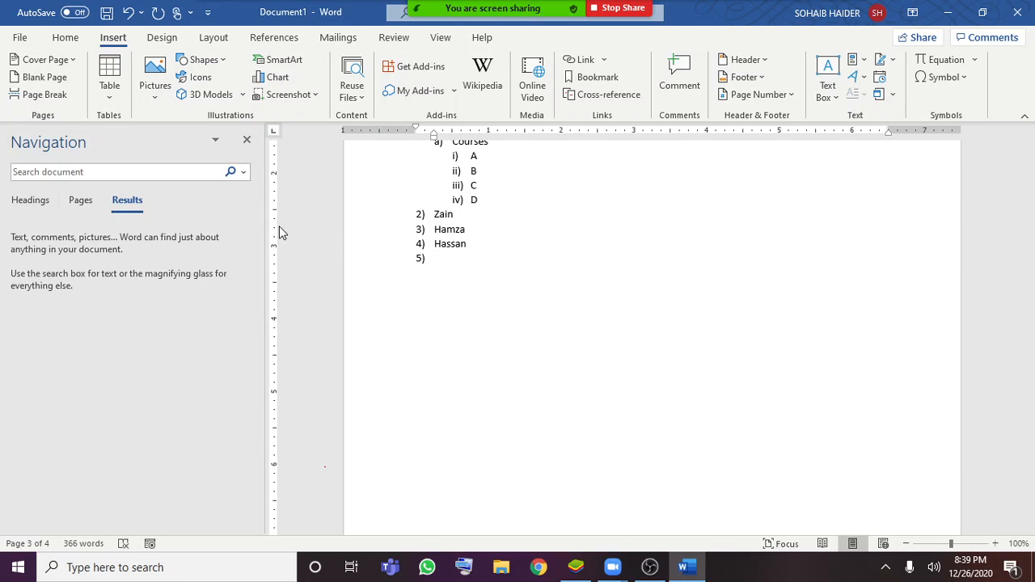
pyautogui.press('Return')
# Insert a table with 5 columns and 2 rows directly below the numbered student list
pyautogui.click(125, 96)
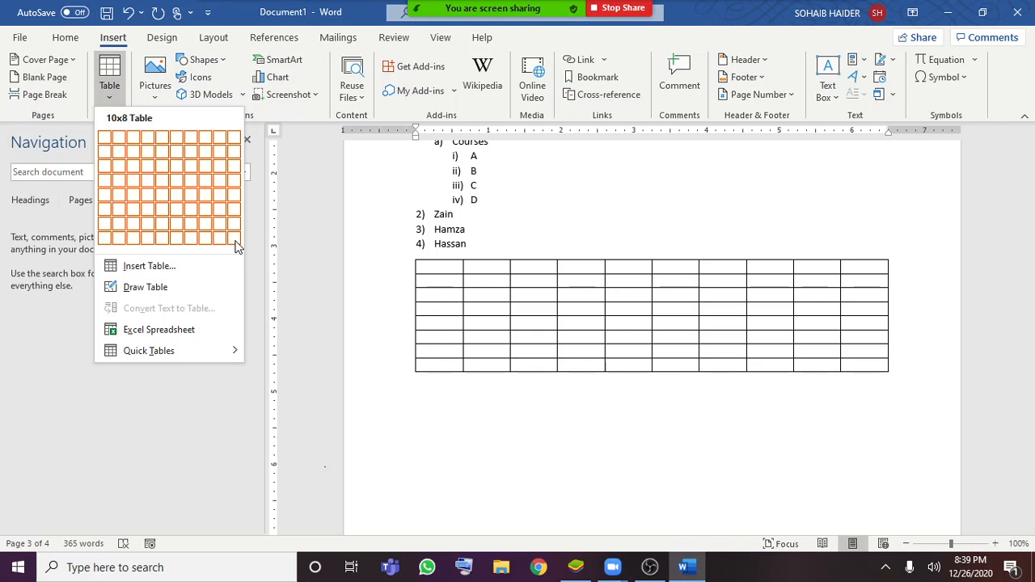
pyautogui.click(205, 272)
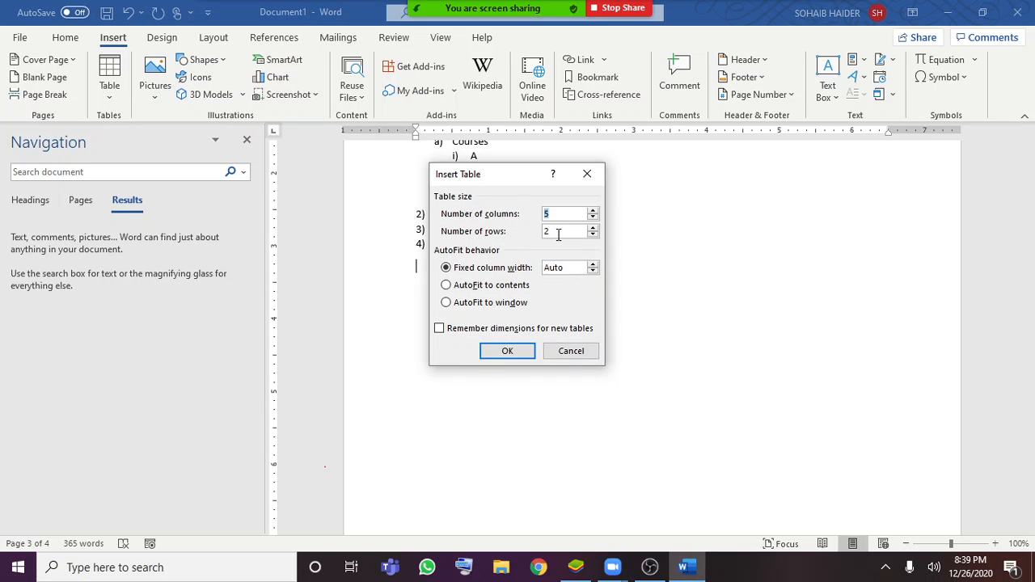
pyautogui.click(521, 357)
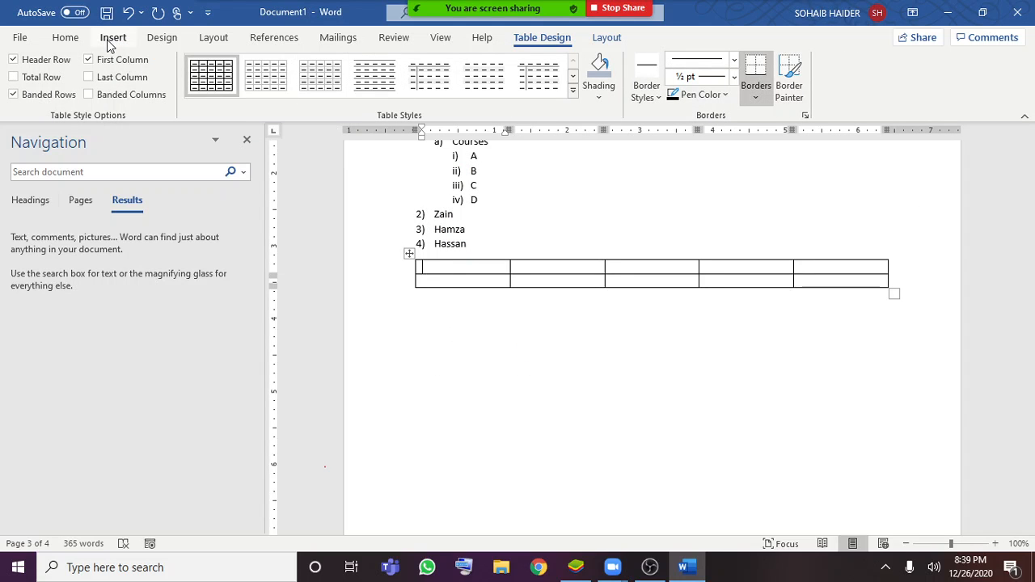
# Insert the picture 25.png from the Desktop folder into the first cell of the table
pyautogui.click(110, 40)
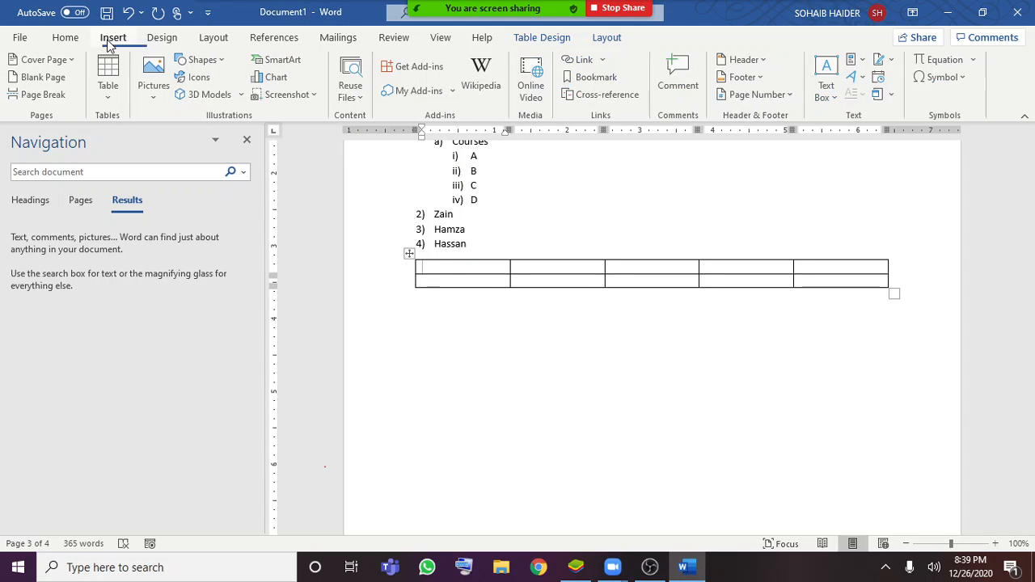
pyautogui.click(156, 97)
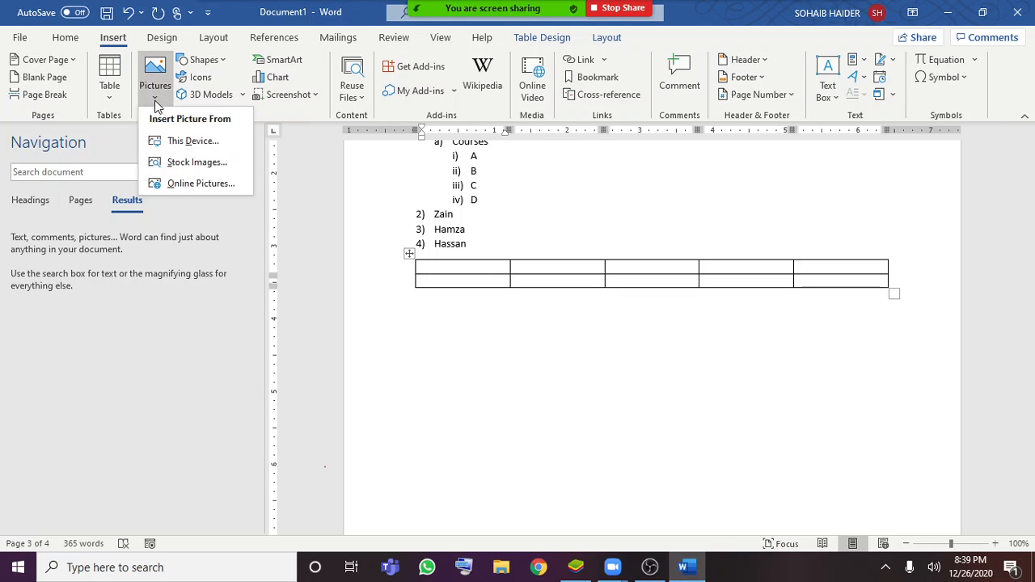
pyautogui.click(229, 150)
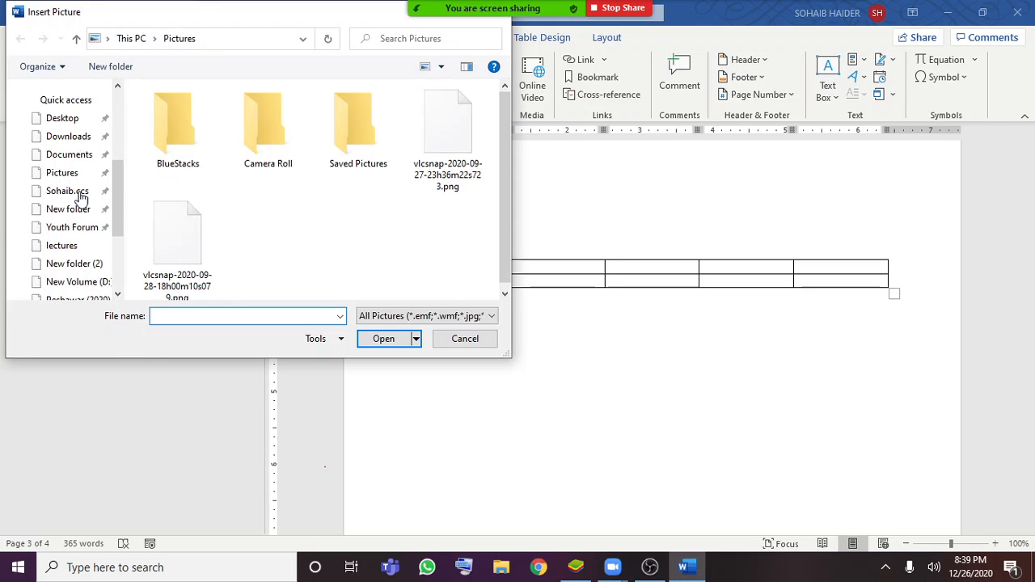
pyautogui.scroll(4, 76, 181)
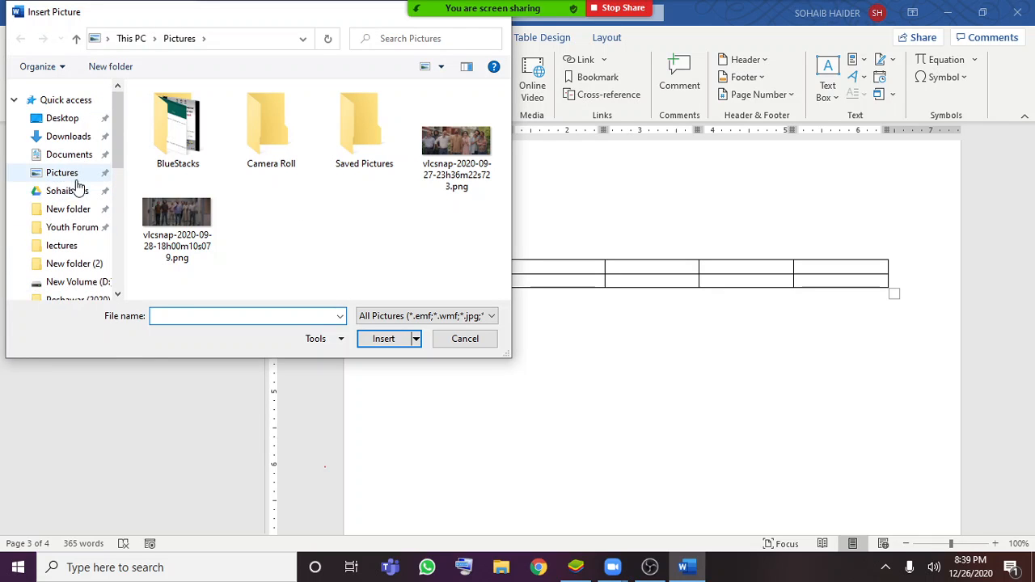
pyautogui.click(58, 118)
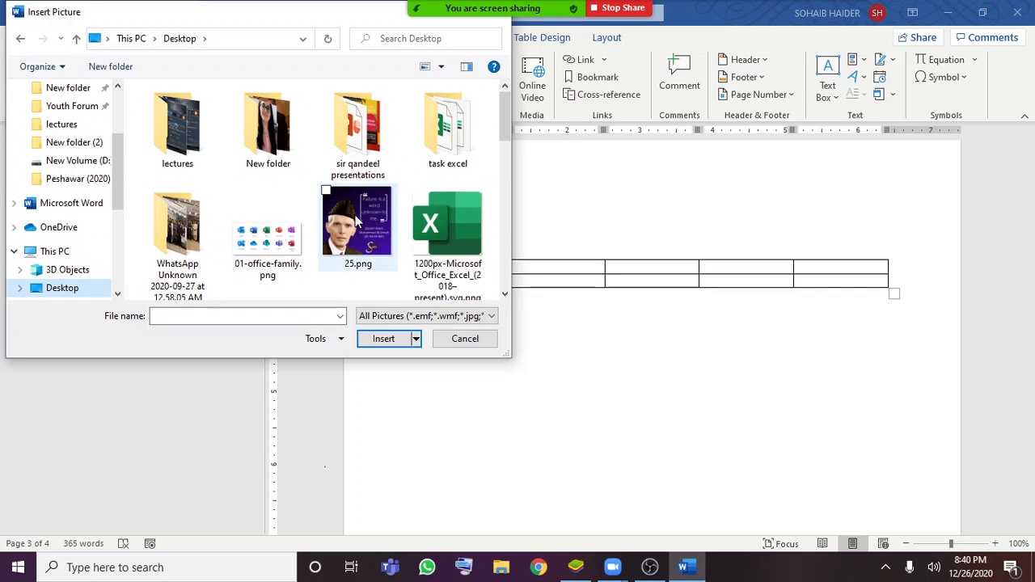
pyautogui.scroll(-6, 360, 224)
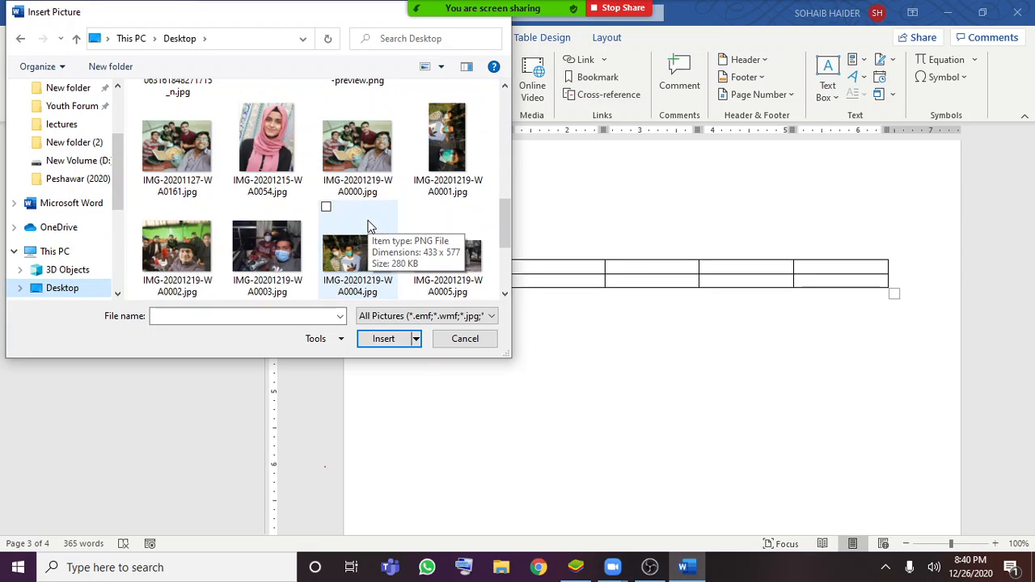
pyautogui.scroll(6, 366, 222)
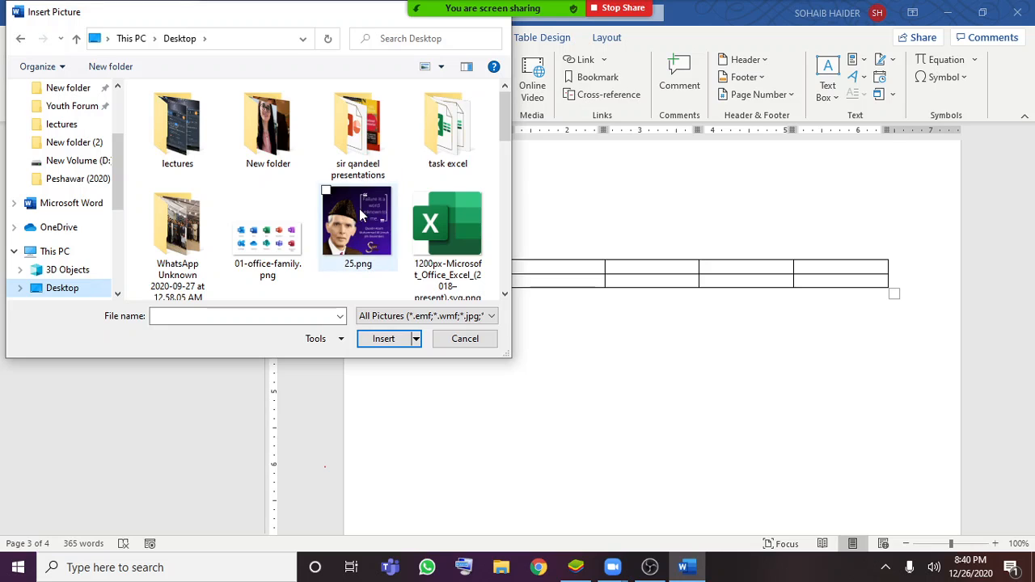
pyautogui.doubleClick(360, 214)
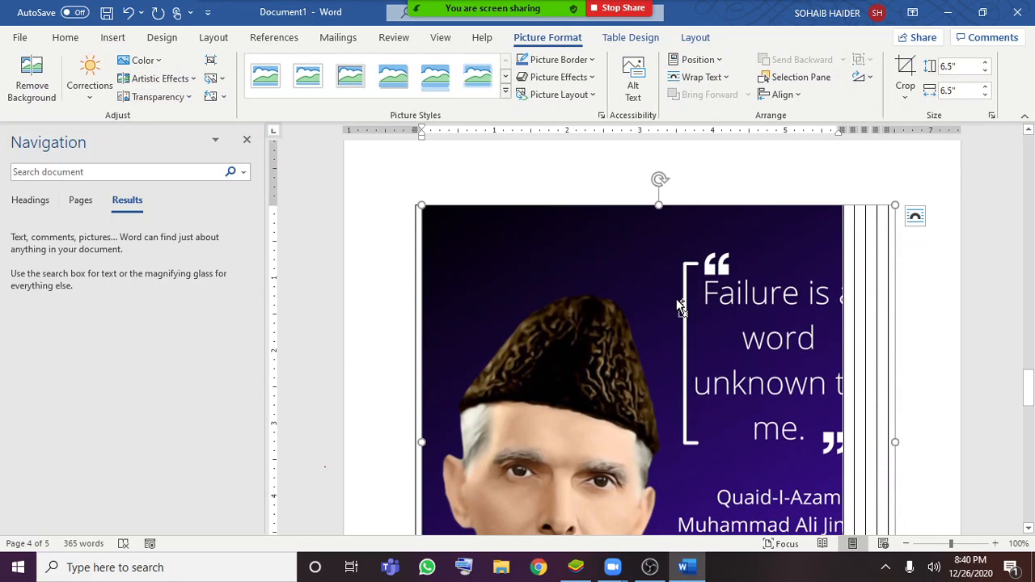
# Undo the insertion of the picture into the table
pyautogui.scroll(-10, 678, 299)
pyautogui.hotkey('ctrl', 'z')
pyautogui.scroll(4, 675, 315)
pyautogui.click(562, 256)
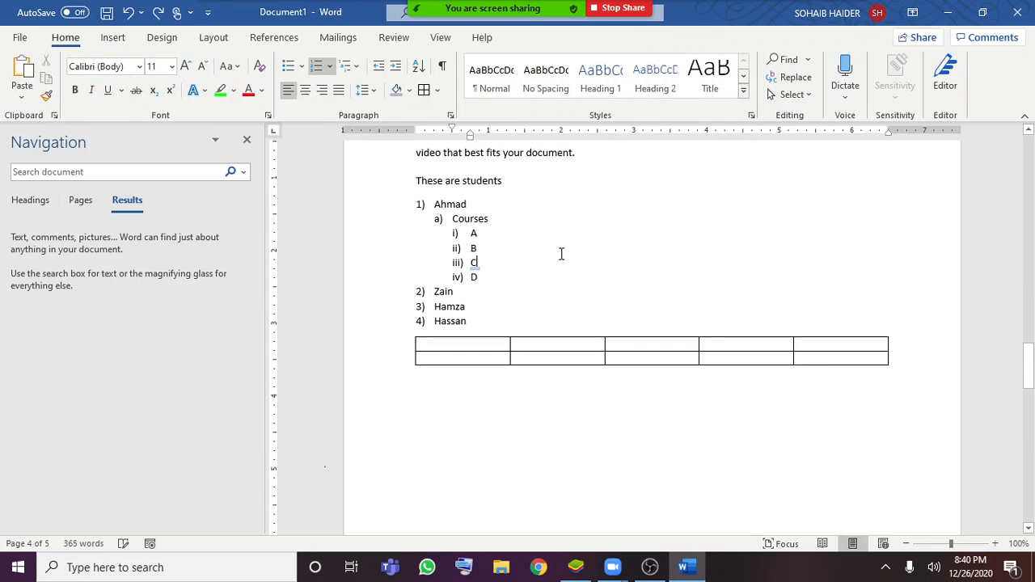
# Insert the picture 25.png from the Desktop folder on an empty line below the table
pyautogui.scroll(-6, 696, 388)
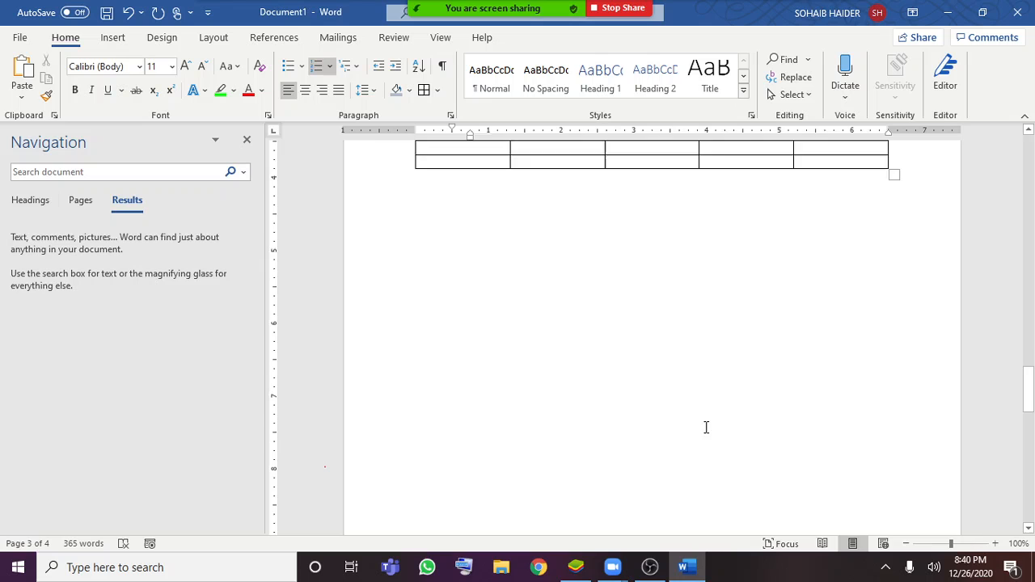
pyautogui.click(477, 316)
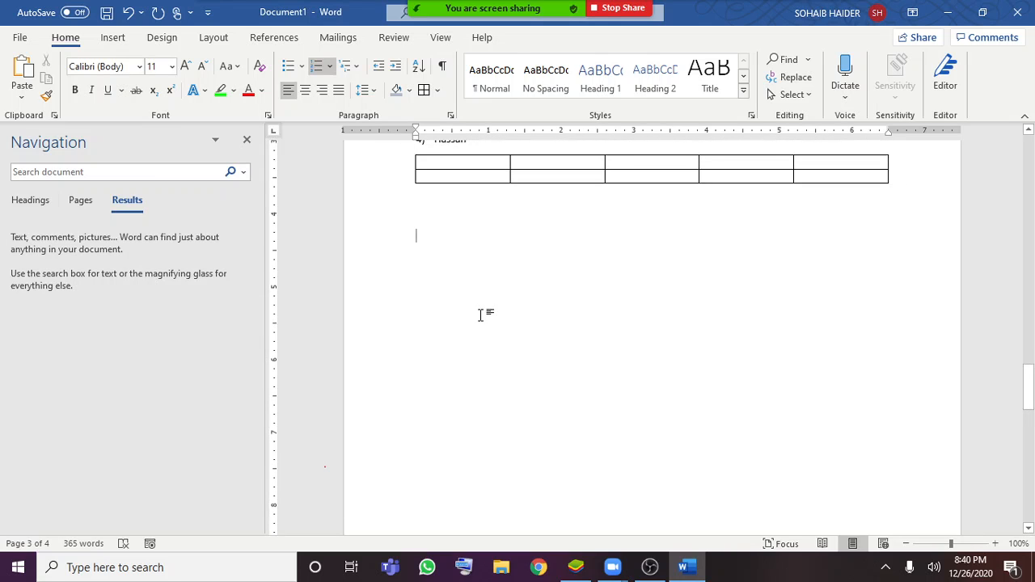
pyautogui.click(111, 38)
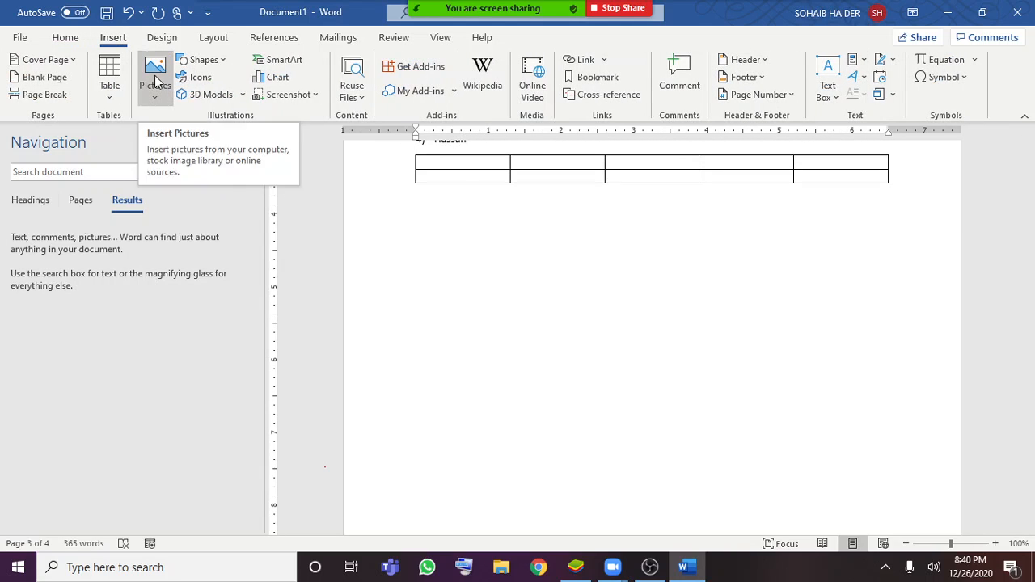
pyautogui.click(159, 88)
pyautogui.click(201, 141)
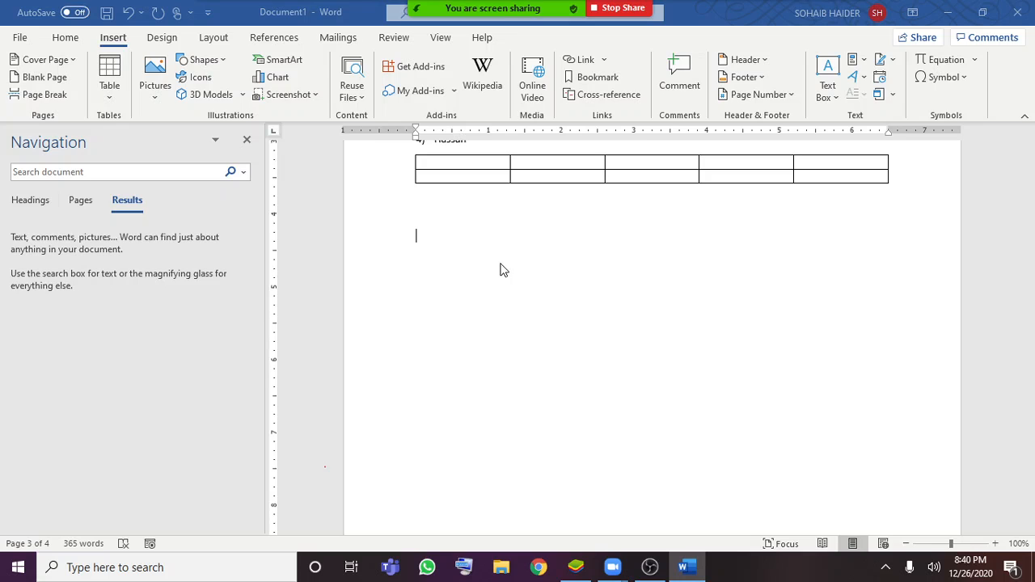
pyautogui.doubleClick(345, 196)
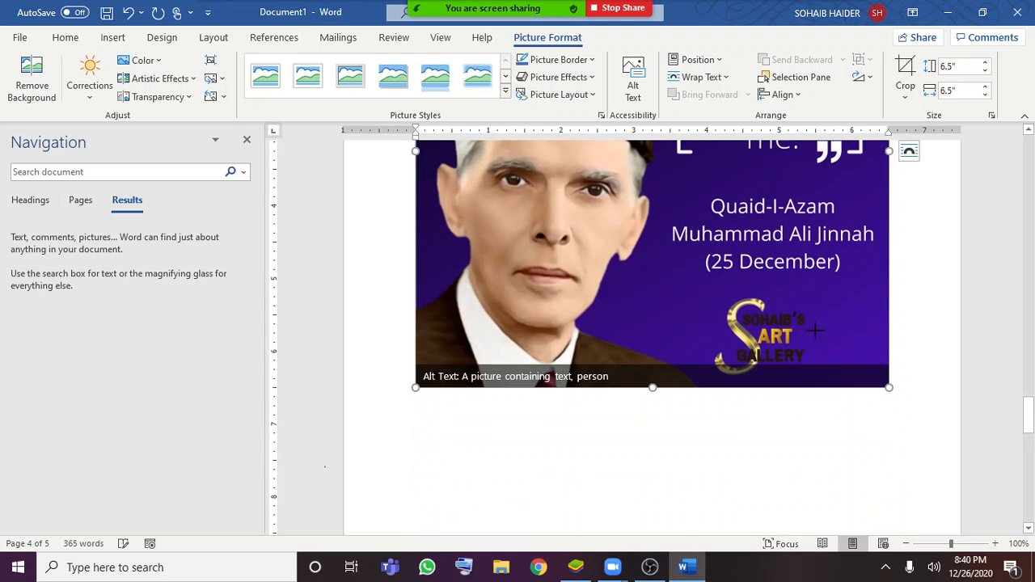
# Shrink the inserted picture proportionally to about 3.65" by 3.65" so it fits on the page below the table
pyautogui.moveTo(815, 330); pyautogui.dragTo(686, 278)
pyautogui.scroll(-1, 791, 413)
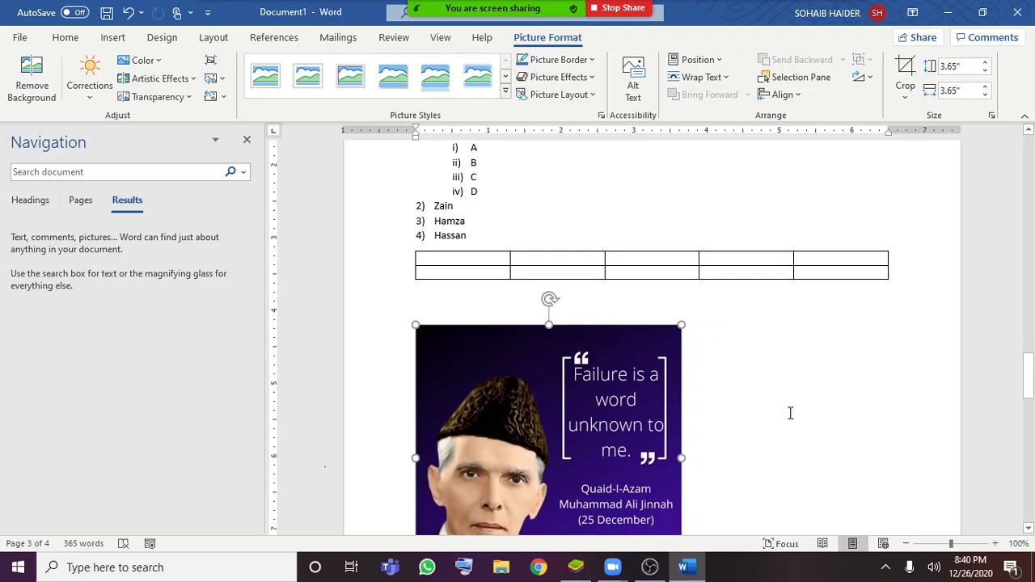
pyautogui.scroll(-2, 788, 410)
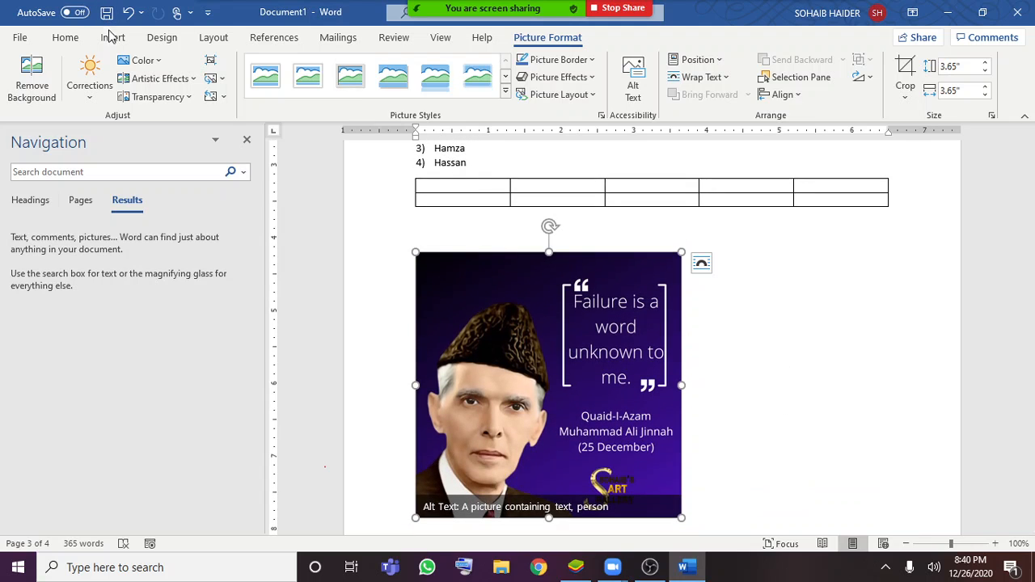
pyautogui.click(112, 38)
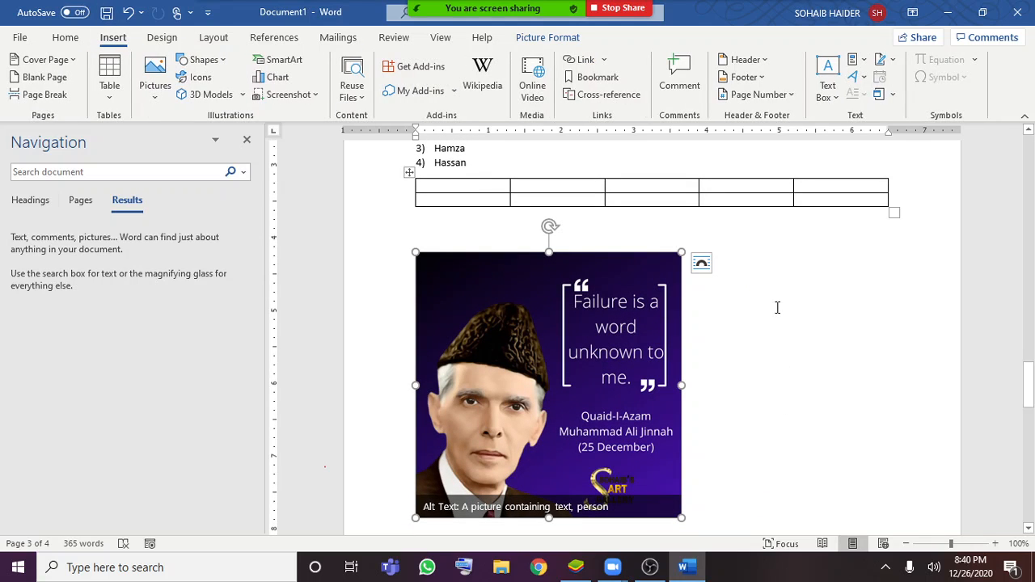
pyautogui.scroll(-1, 773, 311)
pyautogui.click(732, 420)
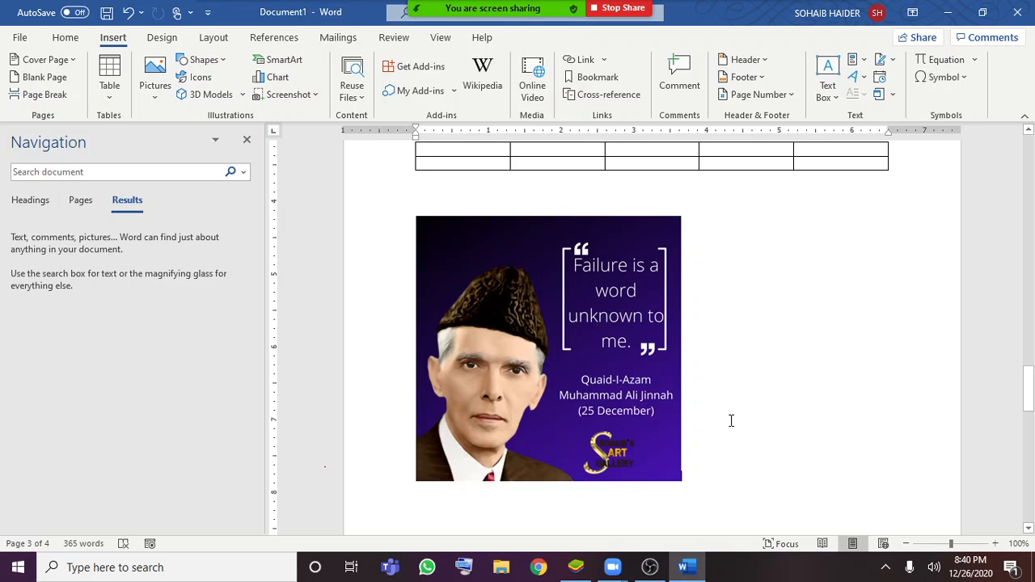
# Delete the picture below the table
pyautogui.click(623, 422)
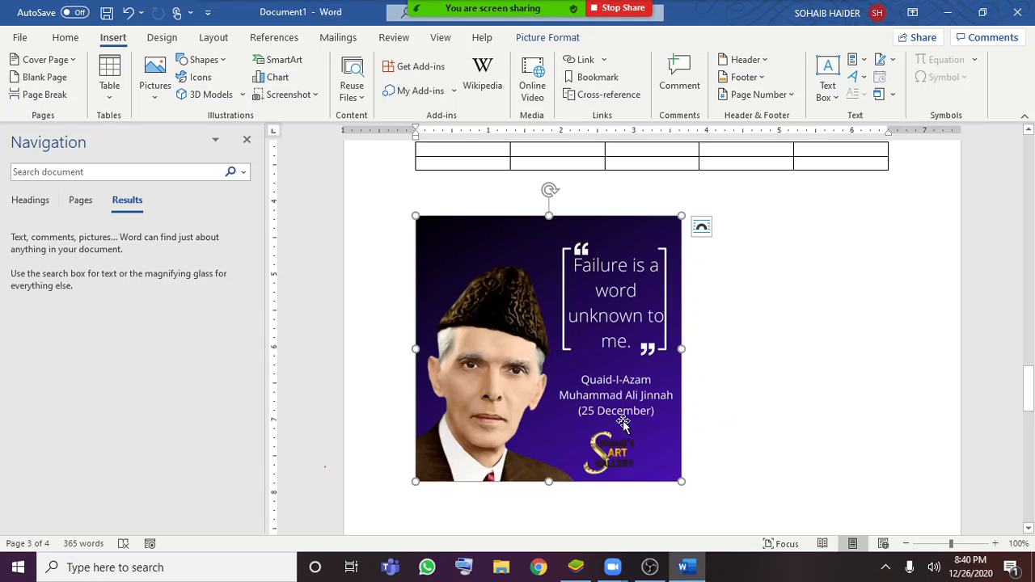
pyautogui.press('Delete')
pyautogui.scroll(2, 370, 358)
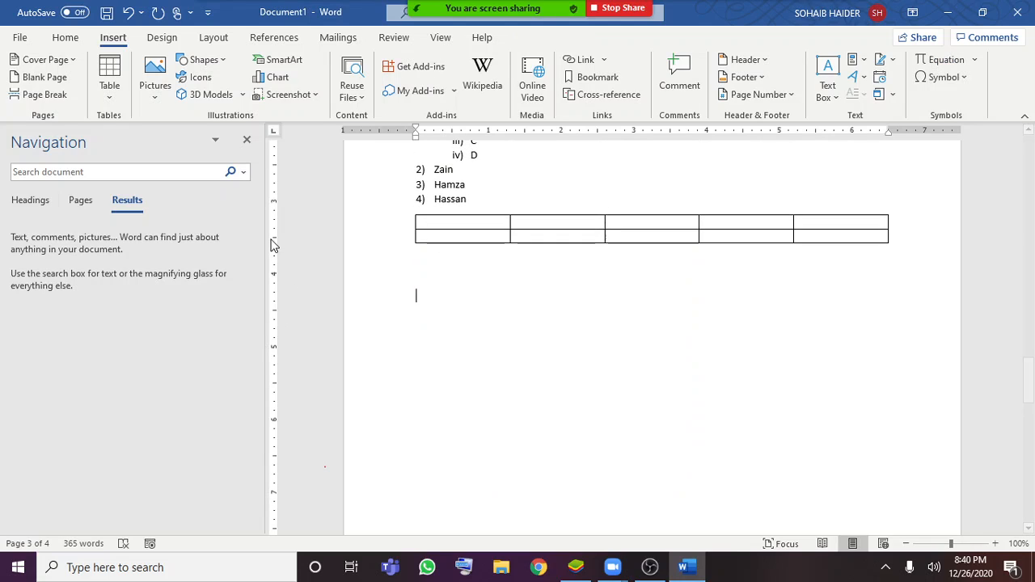
# Draw a wide Smiley Face shape in the empty area below the table and deselect it
pyautogui.click(202, 60)
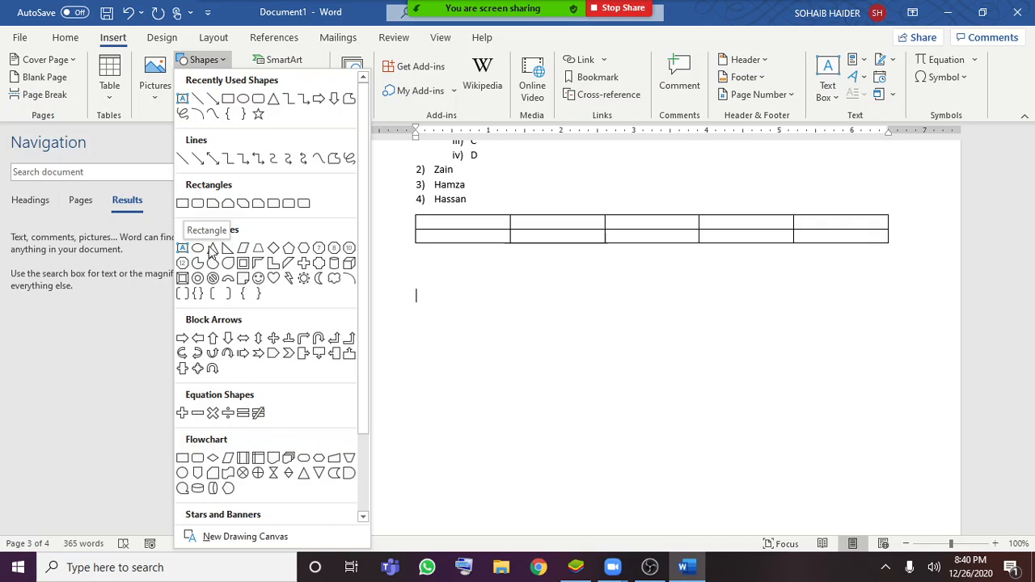
pyautogui.click(258, 279)
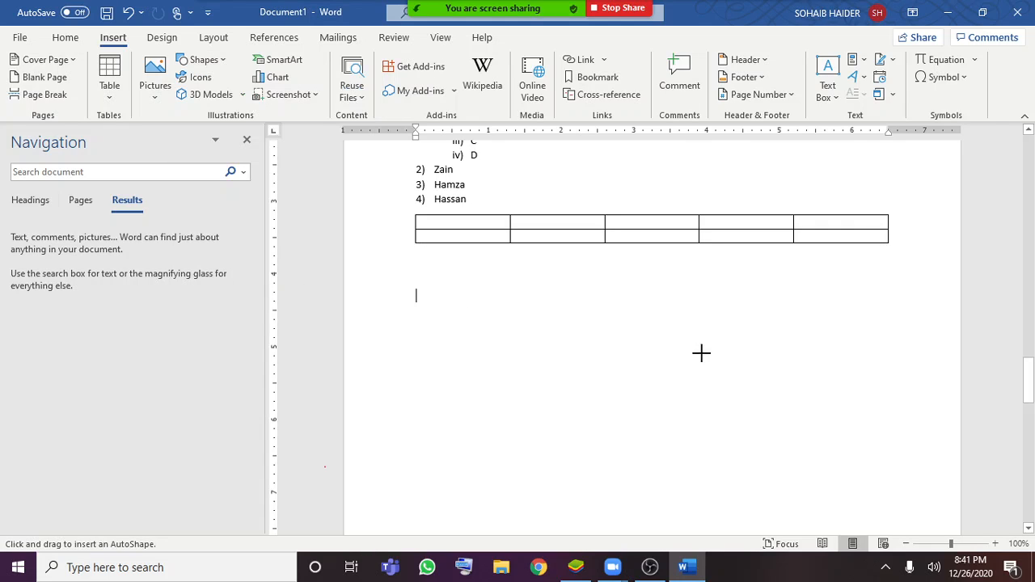
pyautogui.moveTo(558, 304); pyautogui.dragTo(717, 422)
pyautogui.click(737, 473)
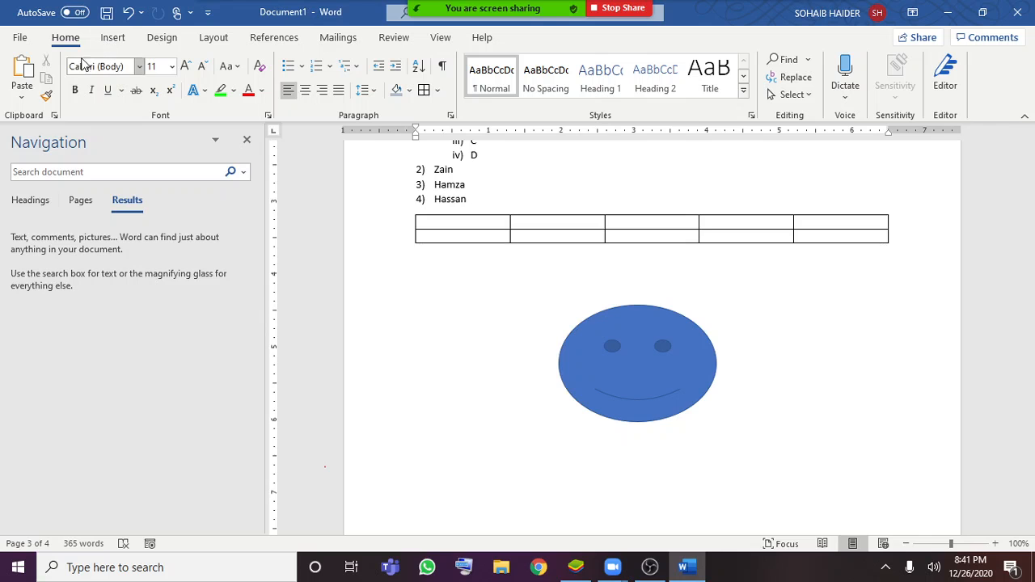
pyautogui.click(115, 42)
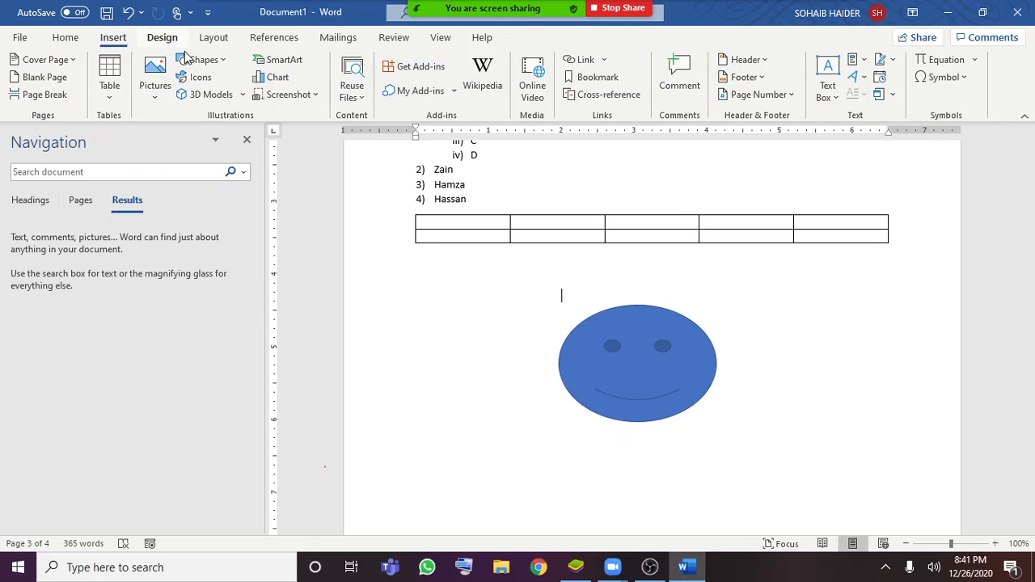
pyautogui.click(199, 77)
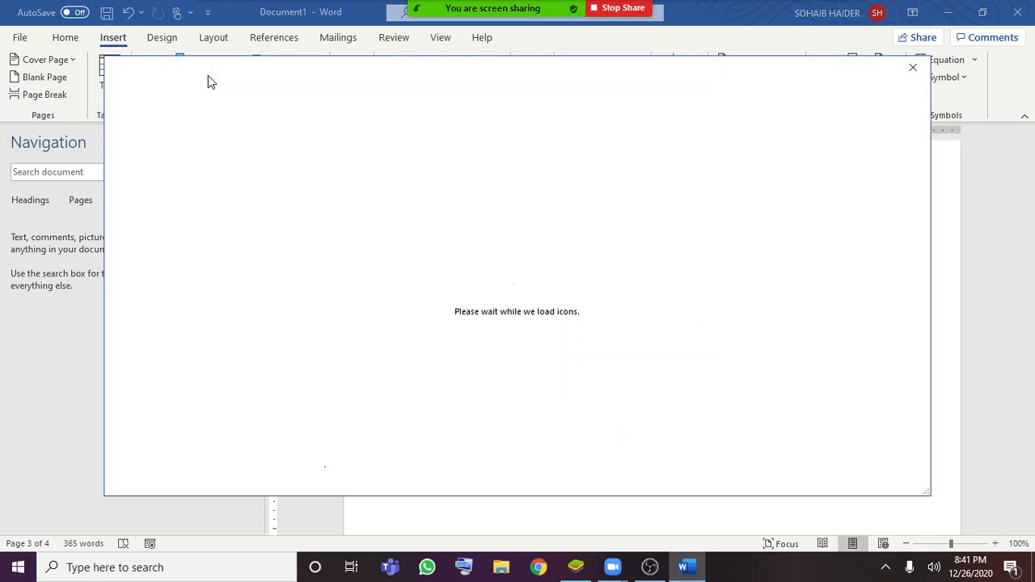
pyautogui.click(912, 69)
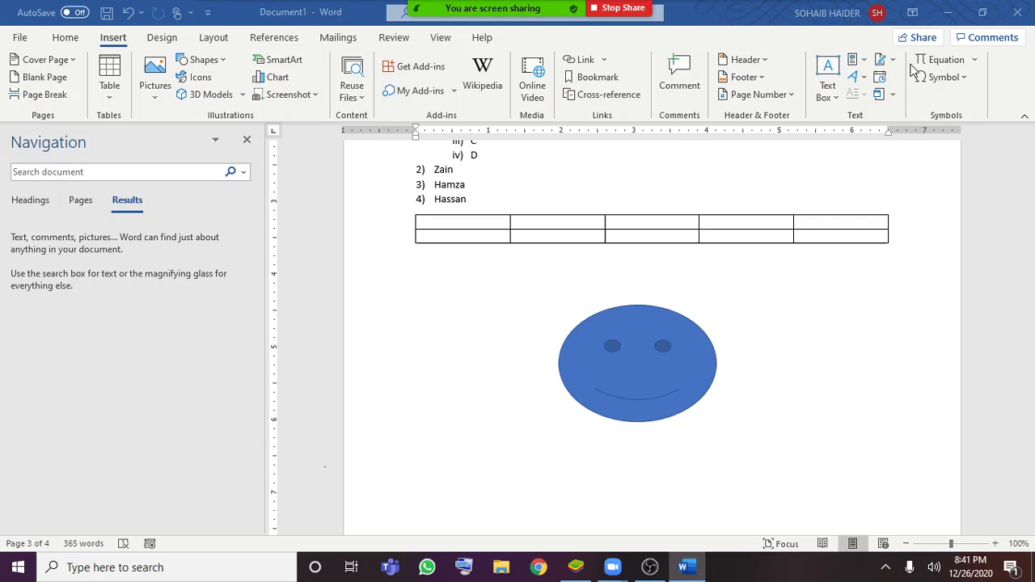
pyautogui.click(245, 94)
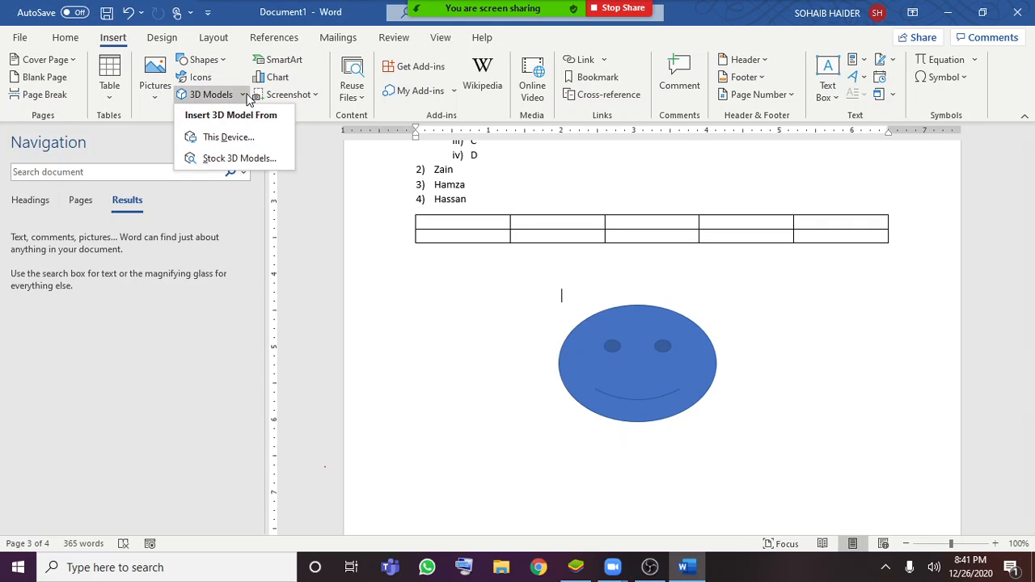
pyautogui.click(300, 65)
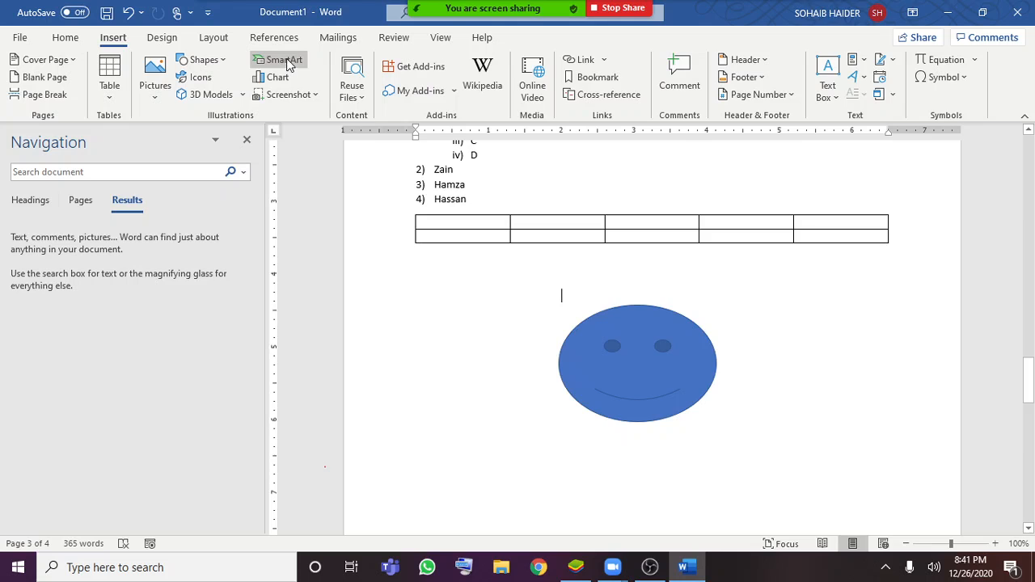
# Insert a Continuous Block Process SmartArt graphic from the Process category below the table
pyautogui.click(291, 65)
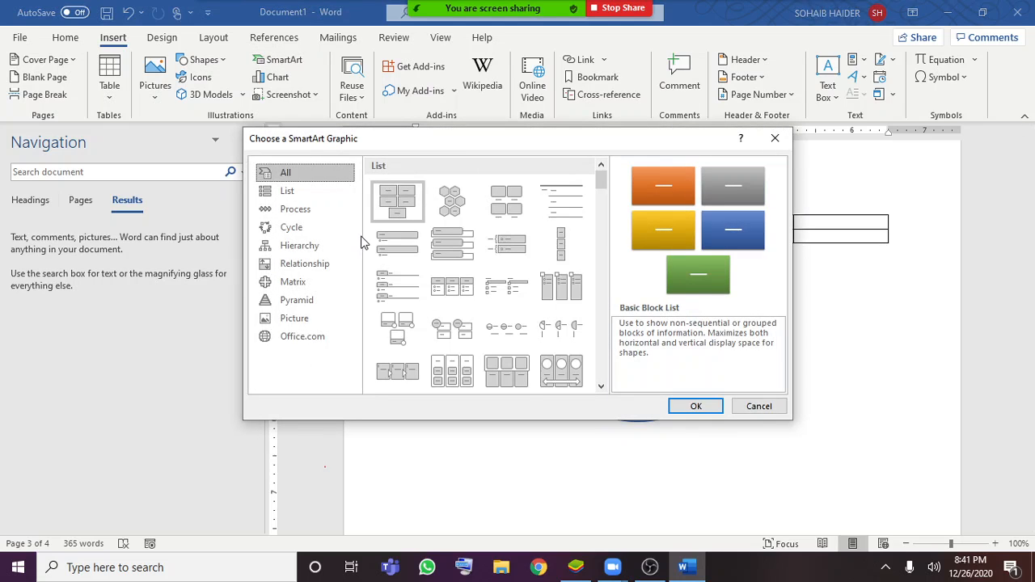
pyautogui.click(311, 195)
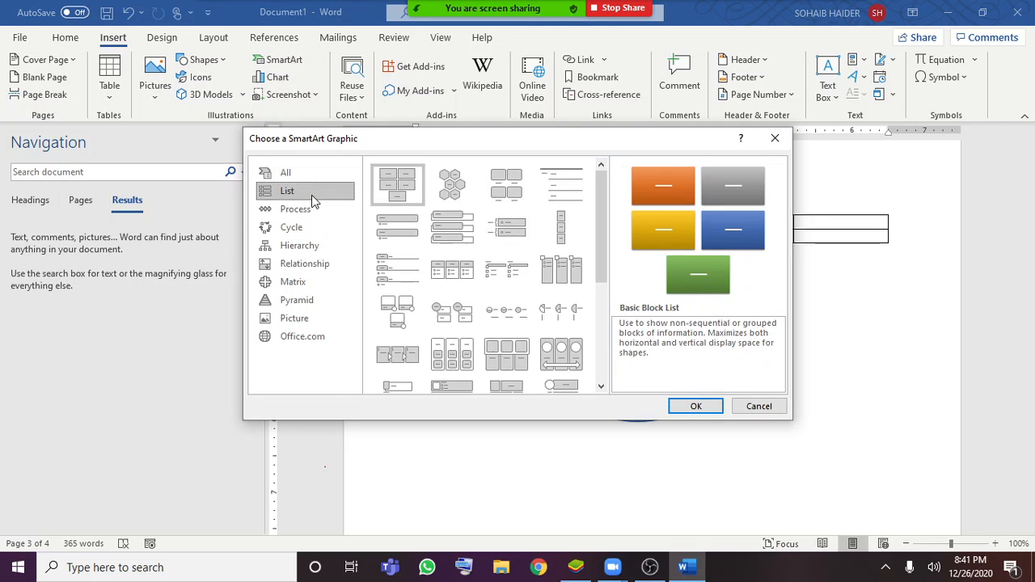
pyautogui.click(296, 212)
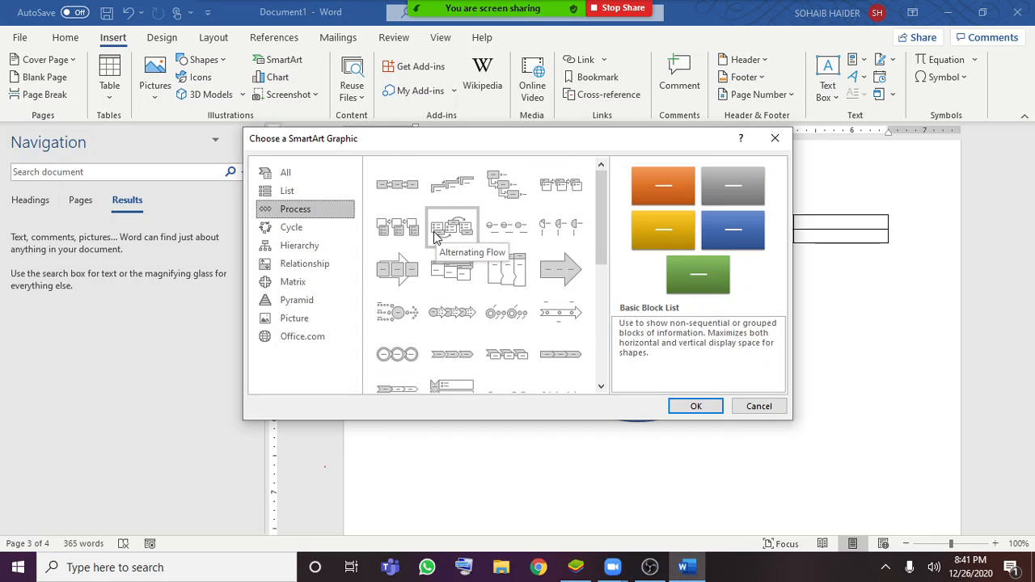
pyautogui.click(412, 290)
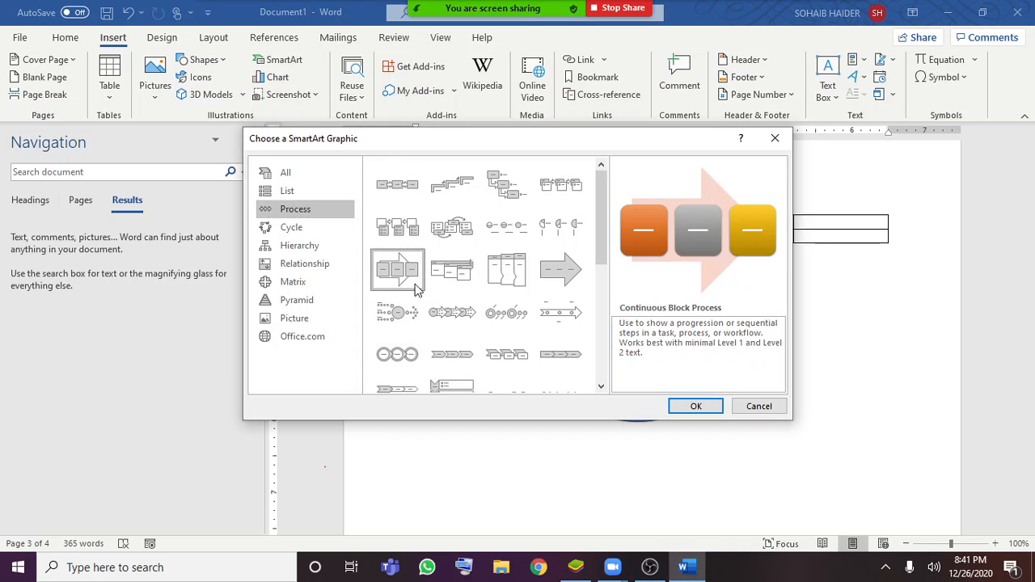
pyautogui.click(696, 406)
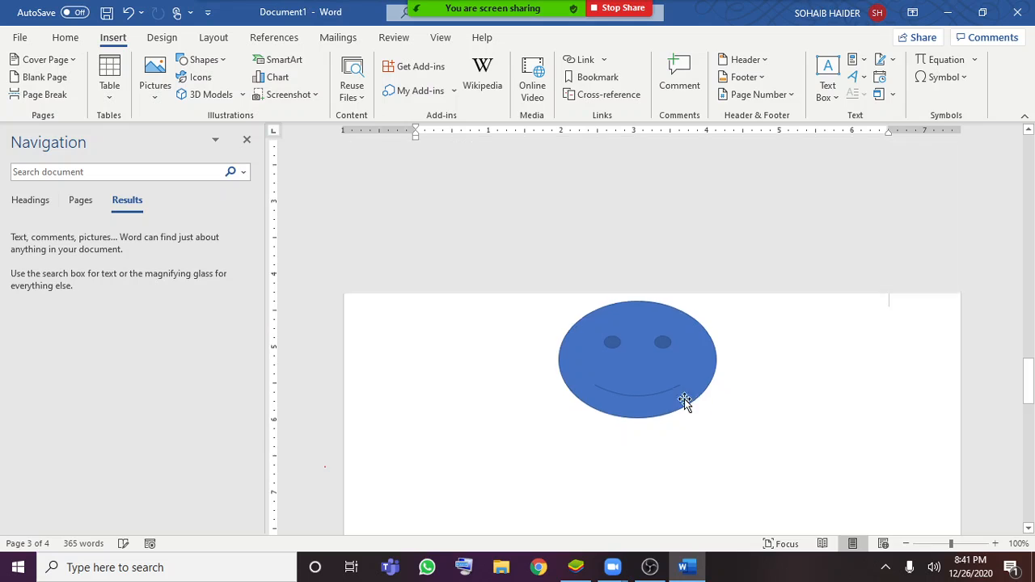
# Extend the SmartArt process to four blocks, label them 1, 2, 3 and 4, and close its text pane
pyautogui.click(461, 368)
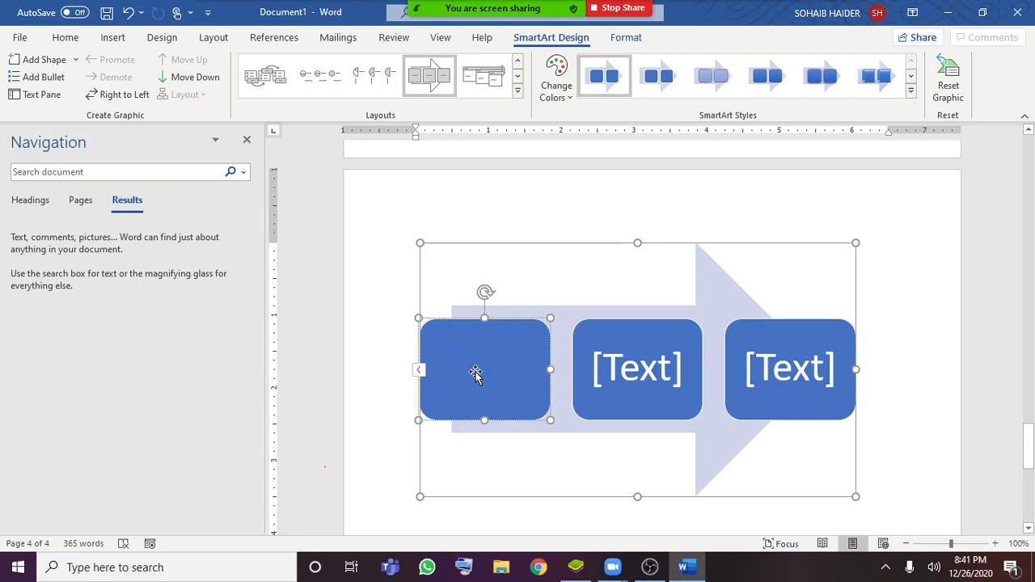
pyautogui.click(419, 370)
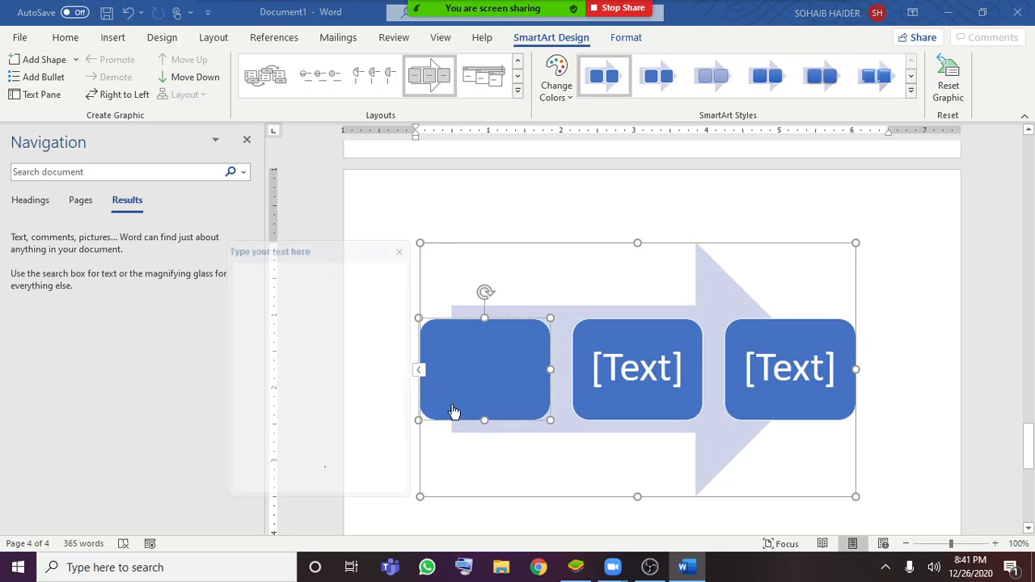
pyautogui.write('1')
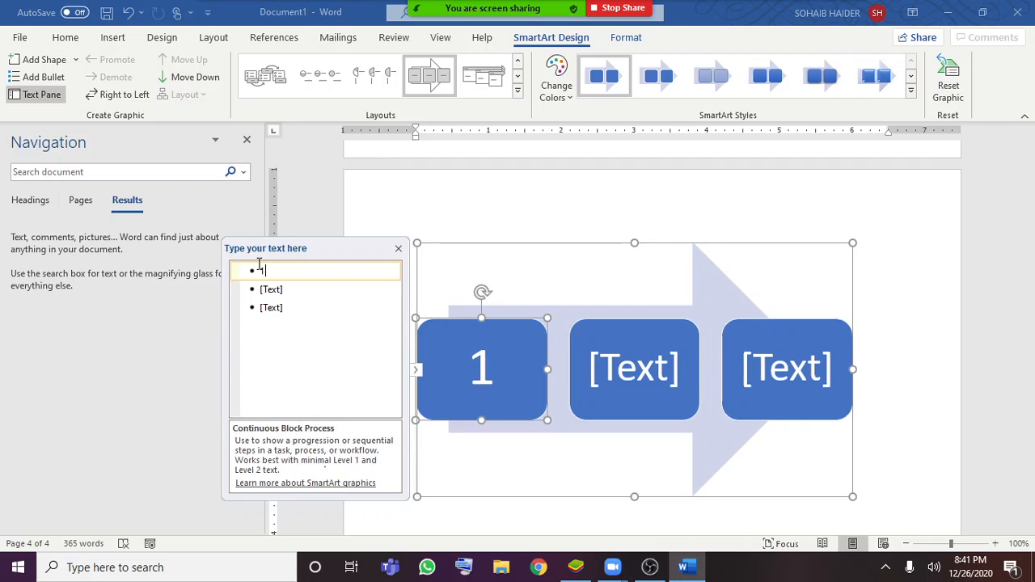
pyautogui.press('Return')
pyautogui.write('2')
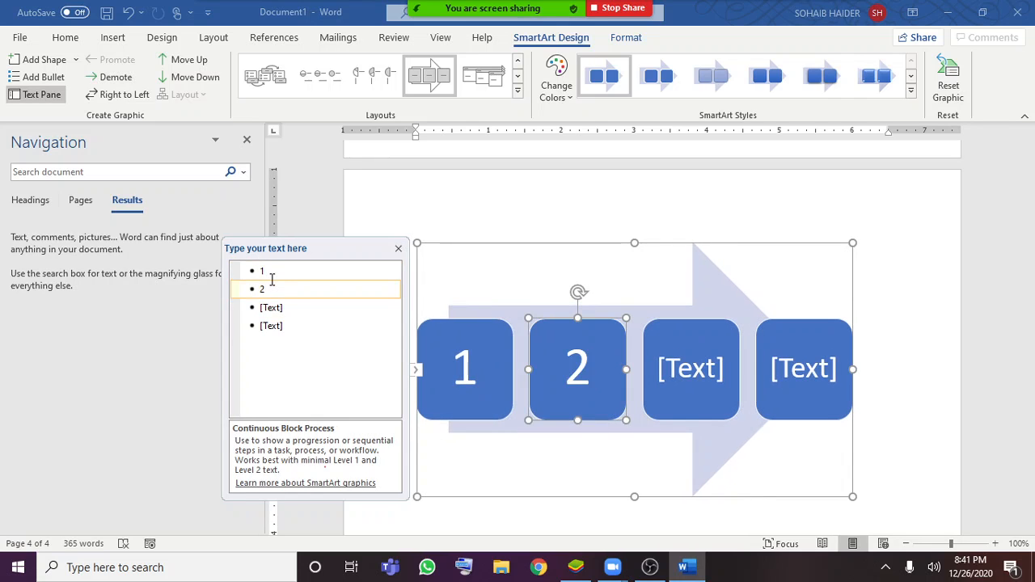
pyautogui.press('Down')
pyautogui.write('3')
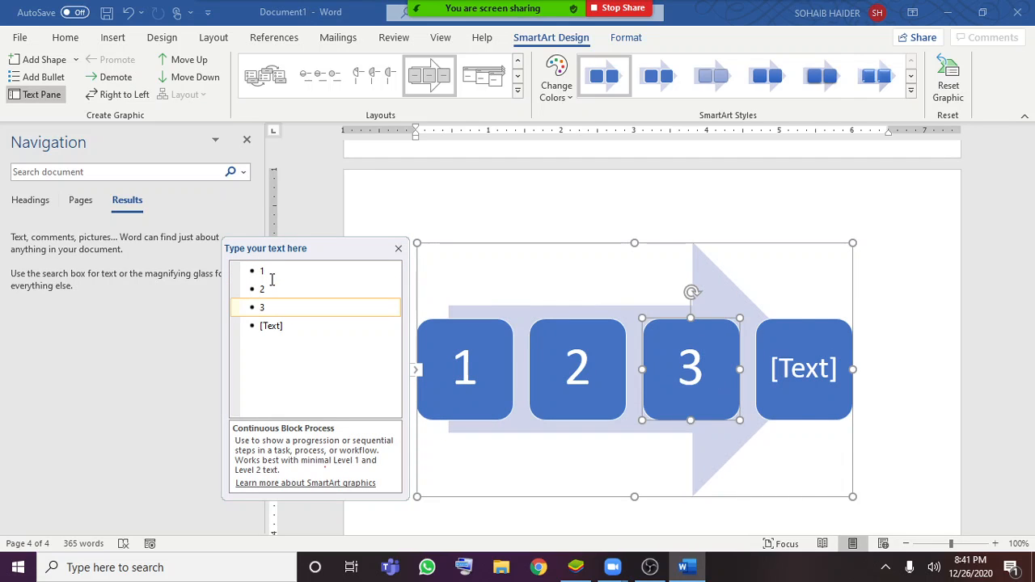
pyautogui.press('Down')
pyautogui.write('4')
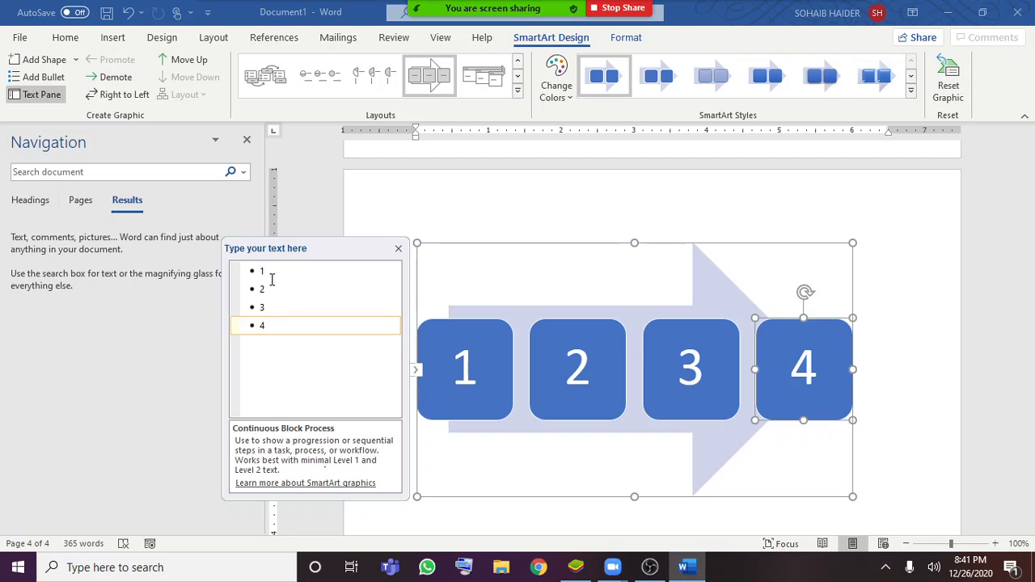
pyautogui.click(274, 310)
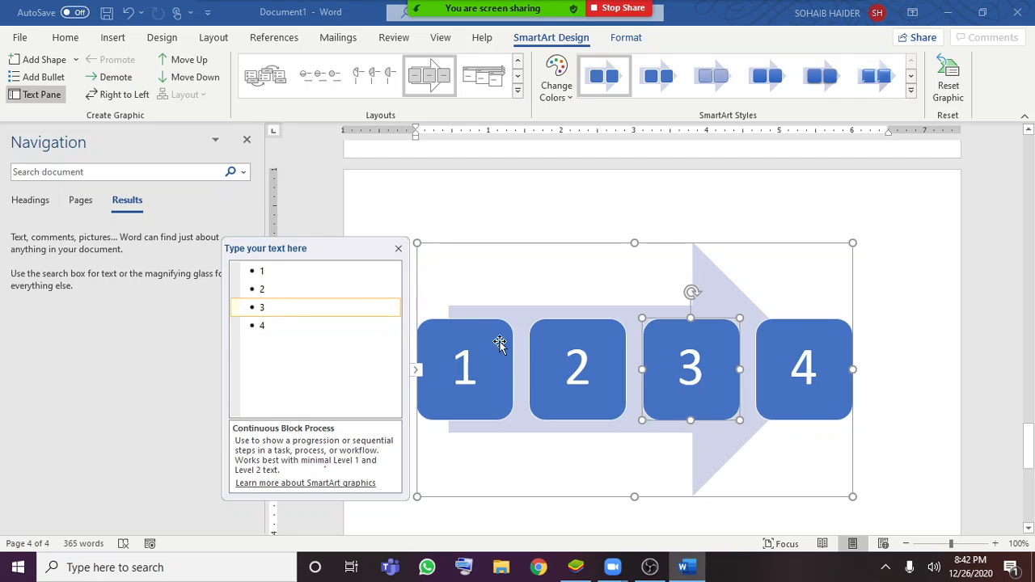
pyautogui.click(398, 248)
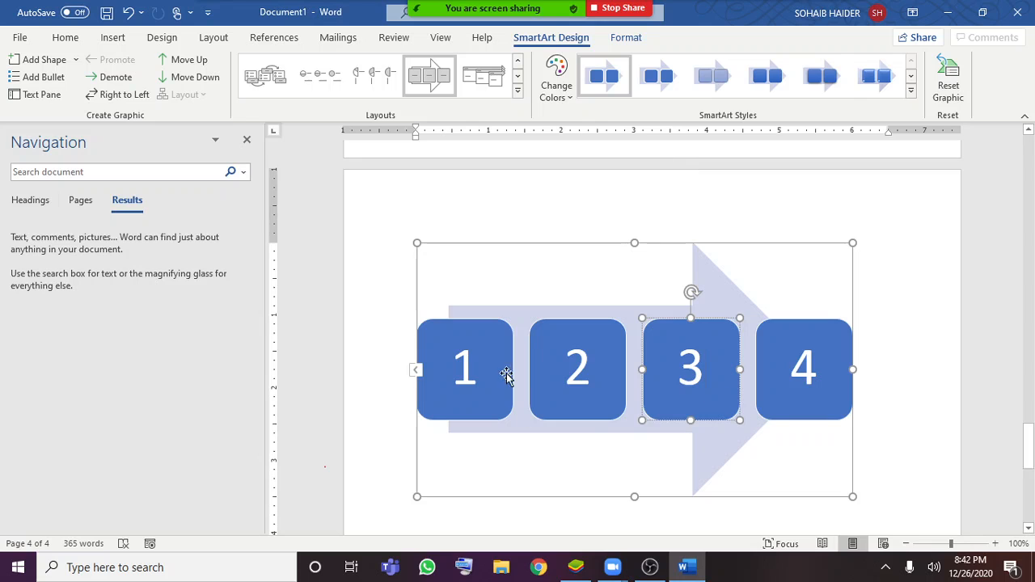
pyautogui.click(928, 304)
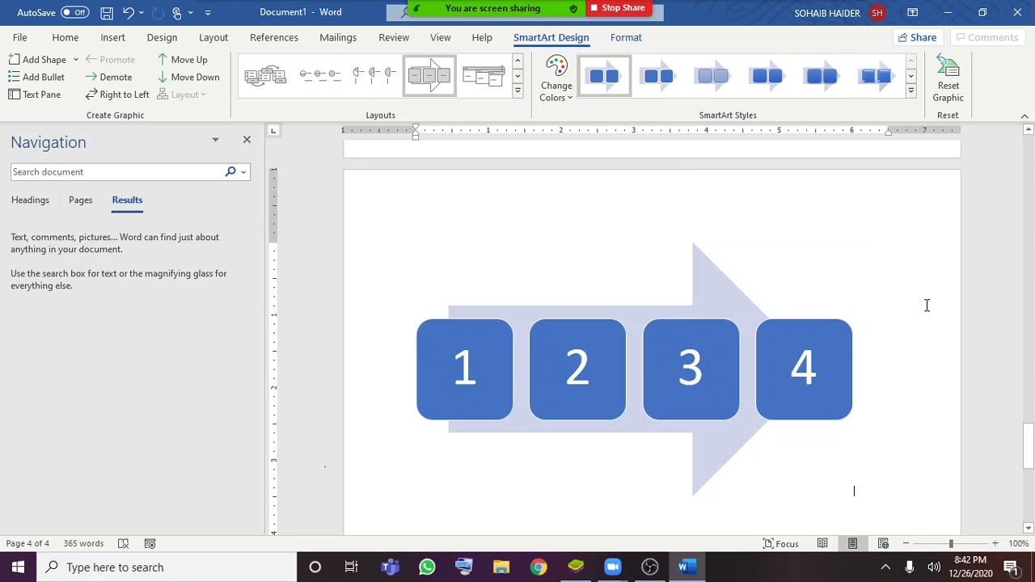
pyautogui.click(118, 38)
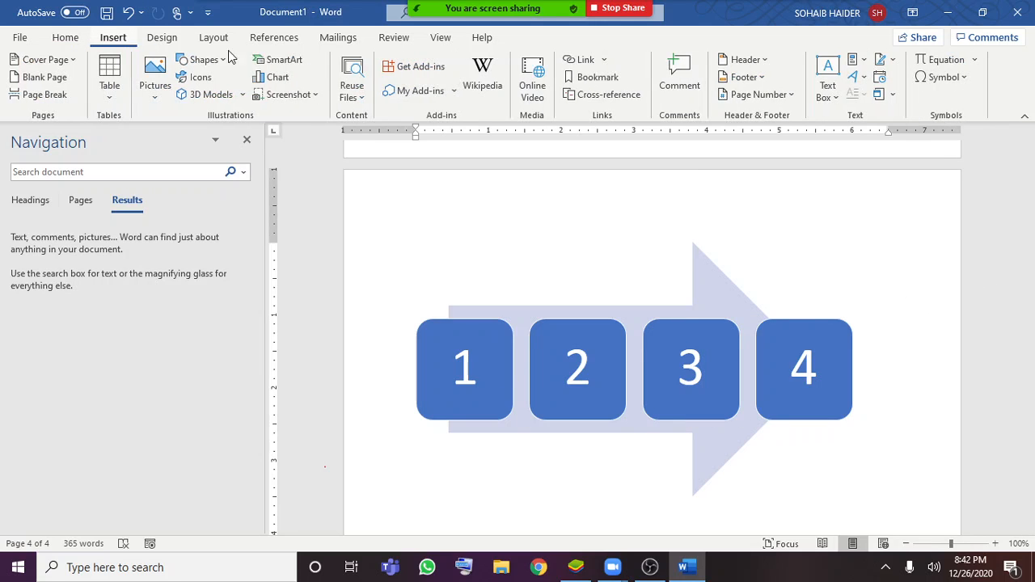
pyautogui.click(277, 61)
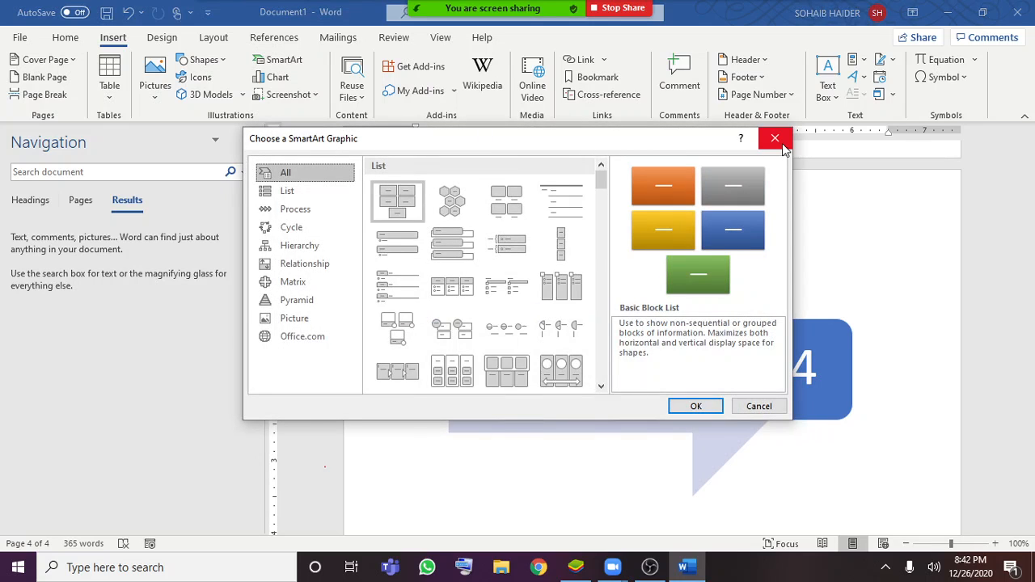
pyautogui.click(775, 139)
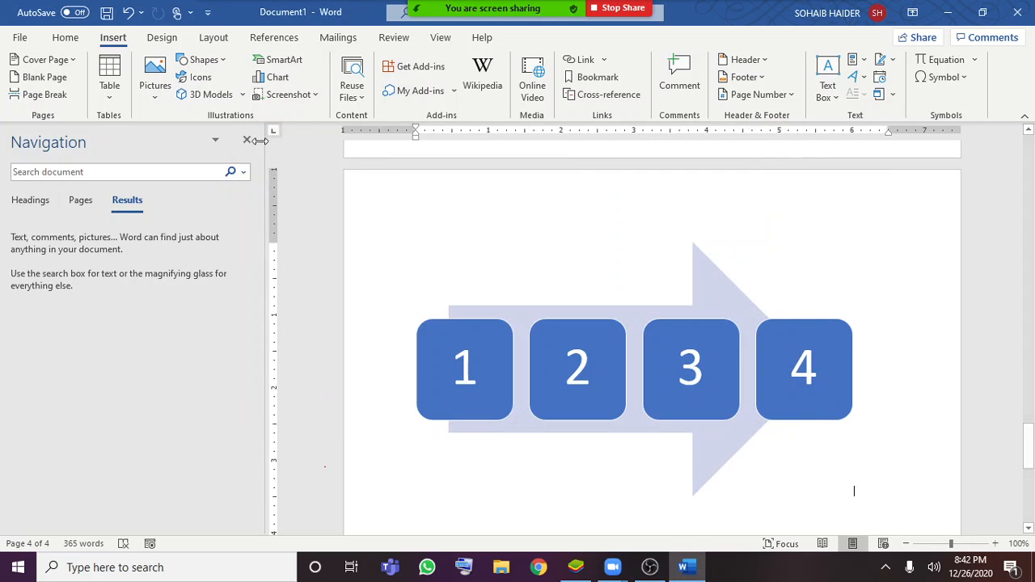
# Insert a line chart with the default sample data below the SmartArt graphic, close its data sheet and deselect the chart
pyautogui.click(277, 77)
pyautogui.moveTo(493, 241)
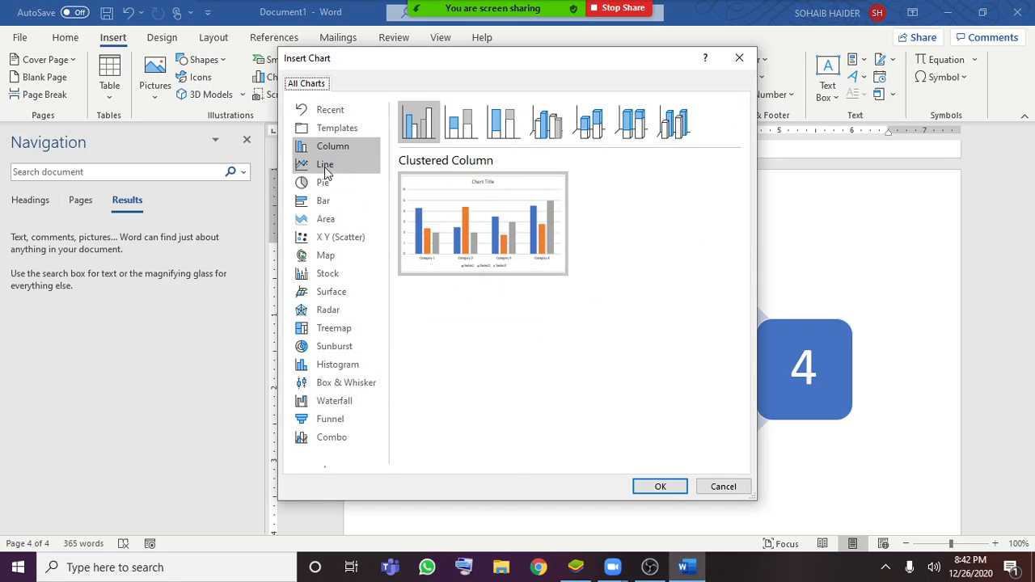
pyautogui.click(325, 170)
pyautogui.doubleClick(542, 246)
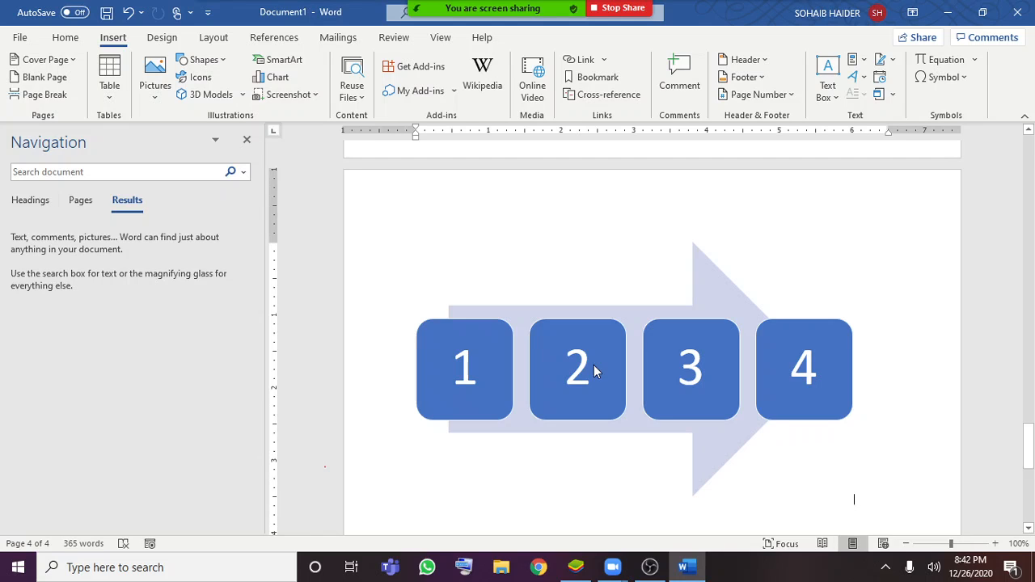
pyautogui.scroll(-5, 594, 368)
pyautogui.click(591, 368)
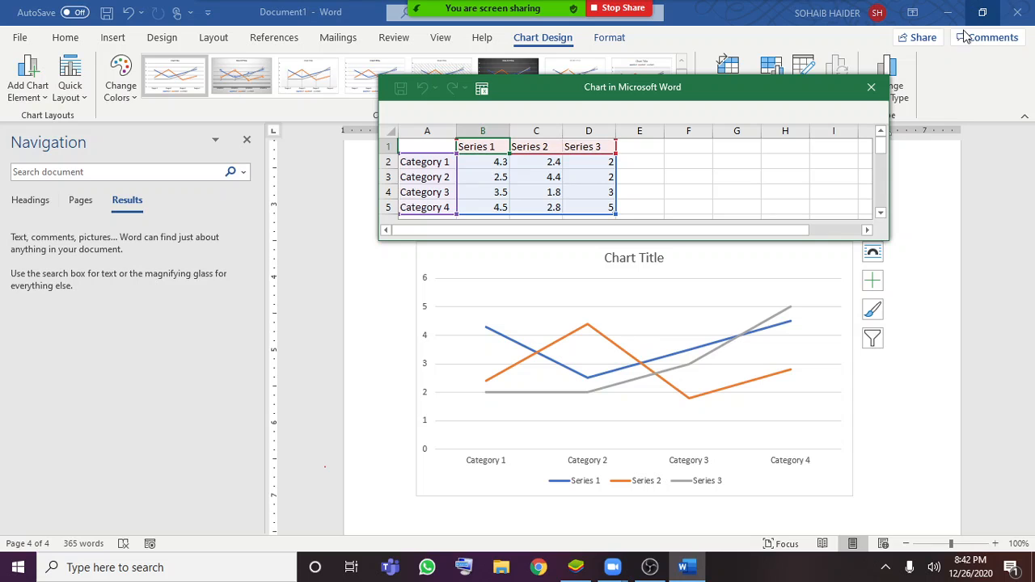
pyautogui.click(870, 87)
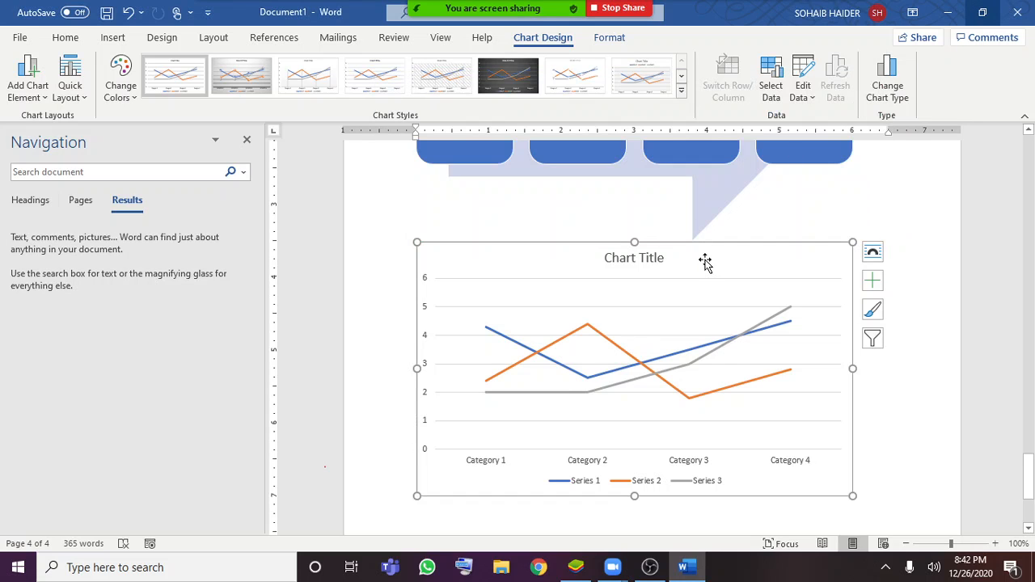
pyautogui.click(349, 349)
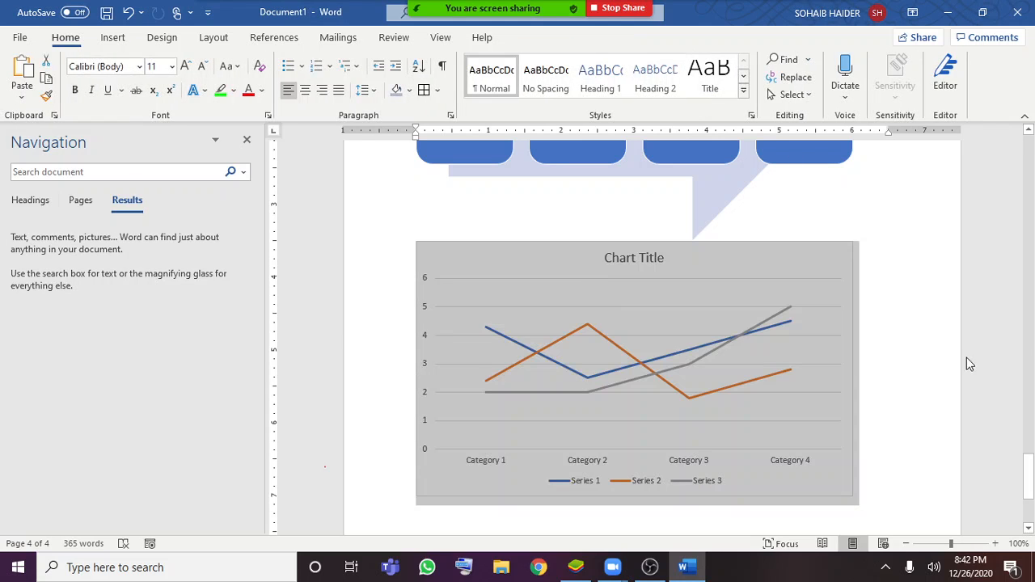
pyautogui.click(913, 373)
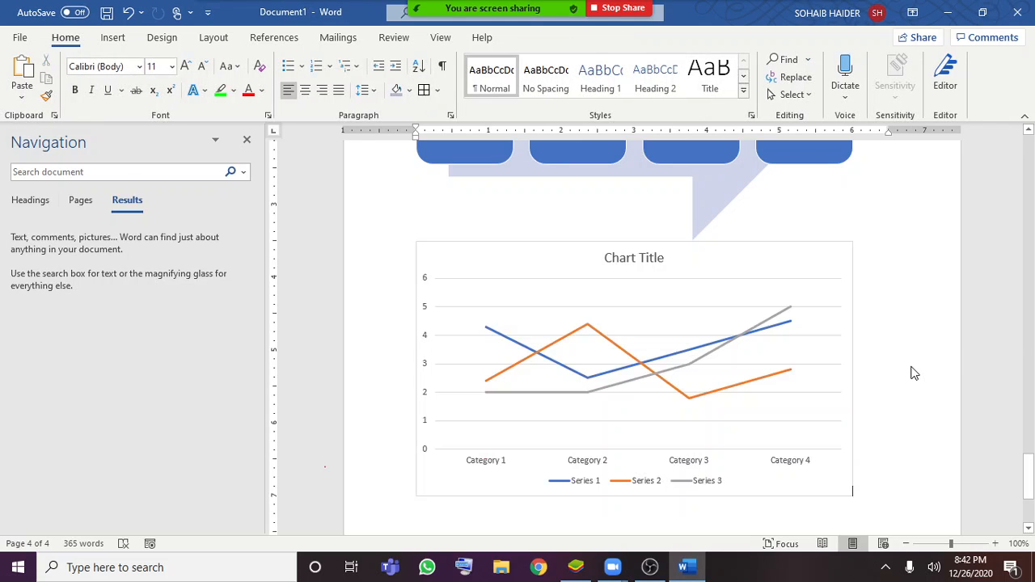
# Try to insert a screen clipping of the WhatsApp window below the line chart
pyautogui.click(113, 39)
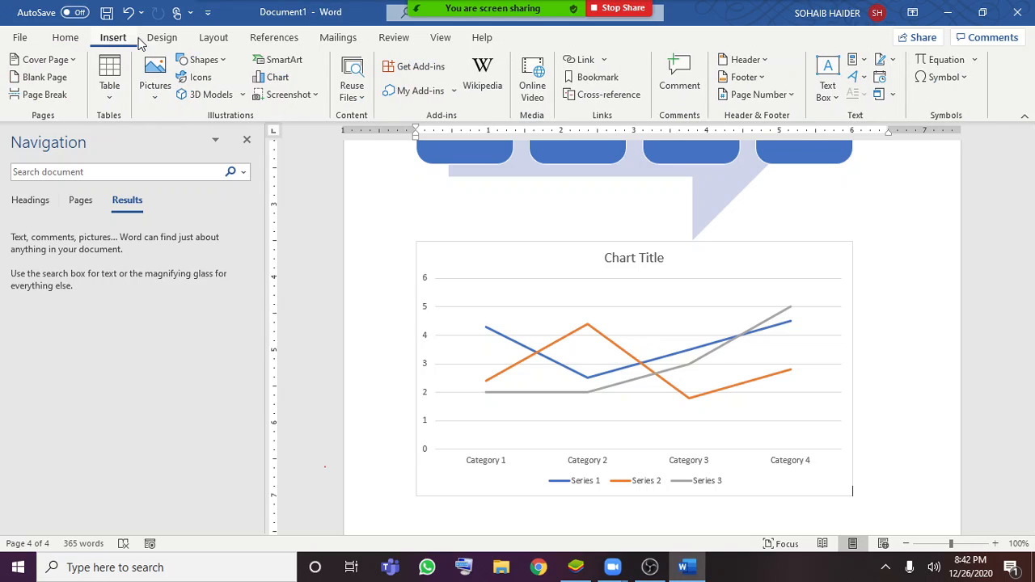
pyautogui.click(316, 95)
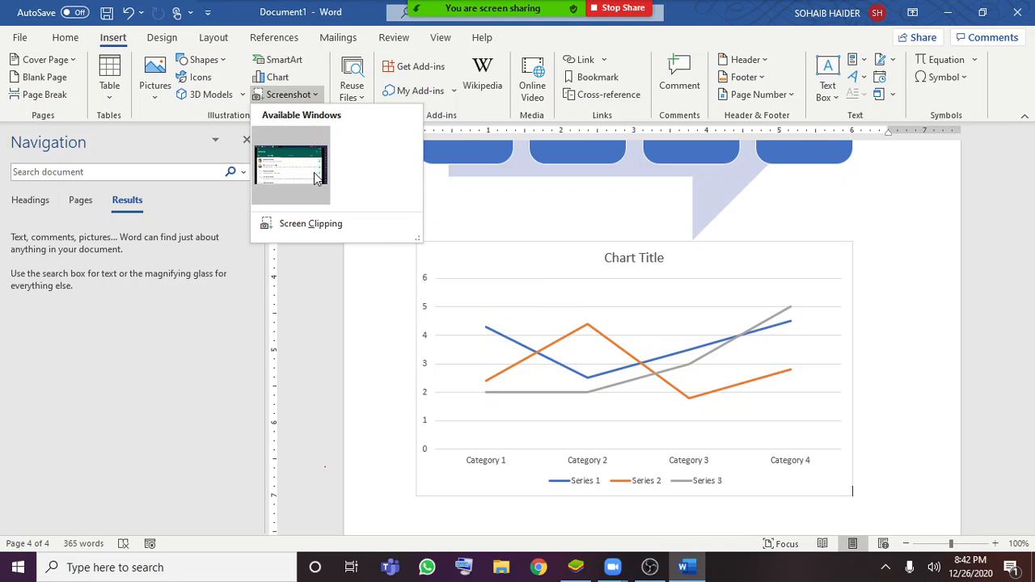
pyautogui.click(335, 225)
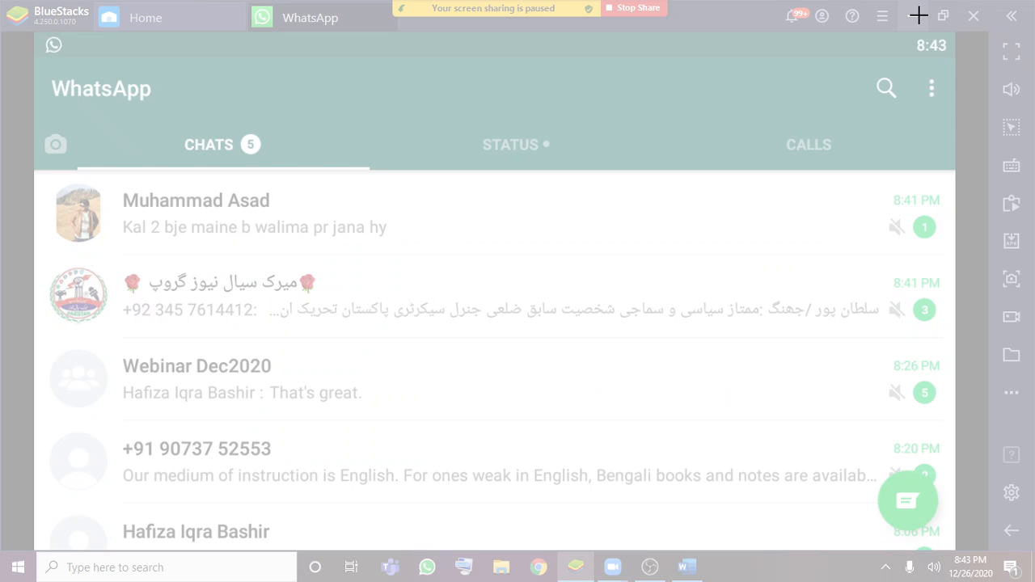
pyautogui.click(919, 16)
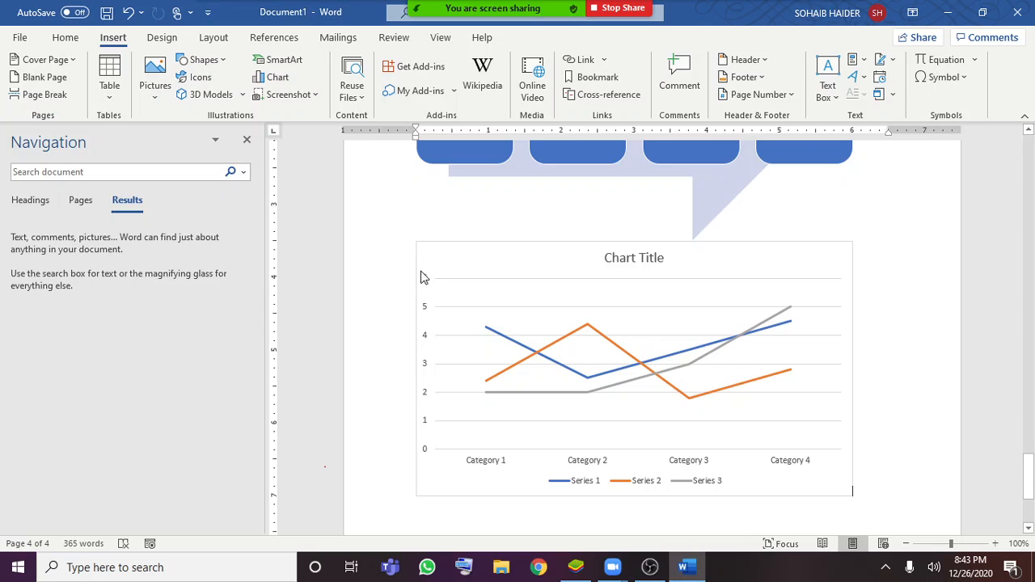
# Switch to the main Zoom window showing the scheduled meetings
pyautogui.scroll(-1, 421, 276)
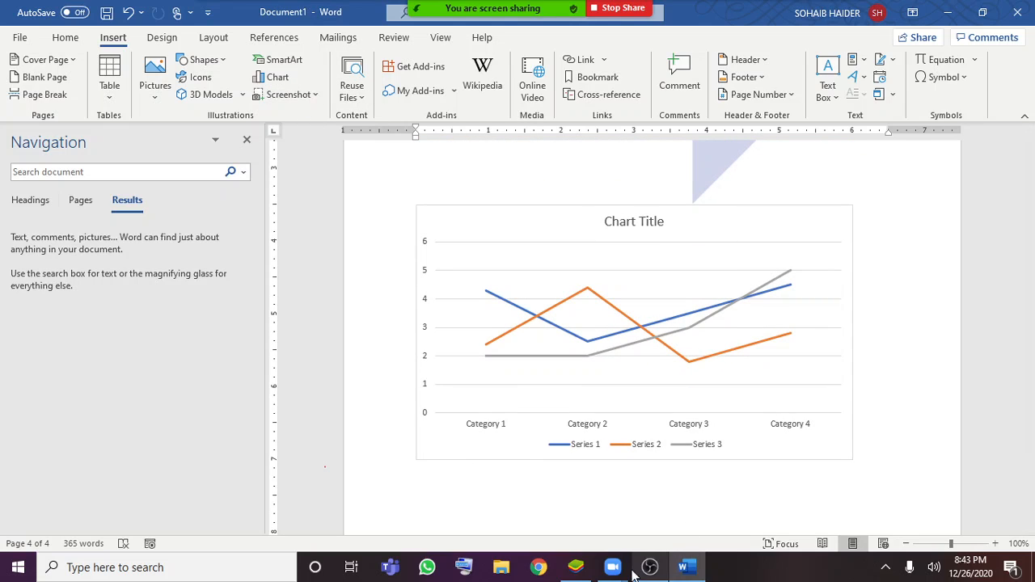
pyautogui.moveTo(623, 573)
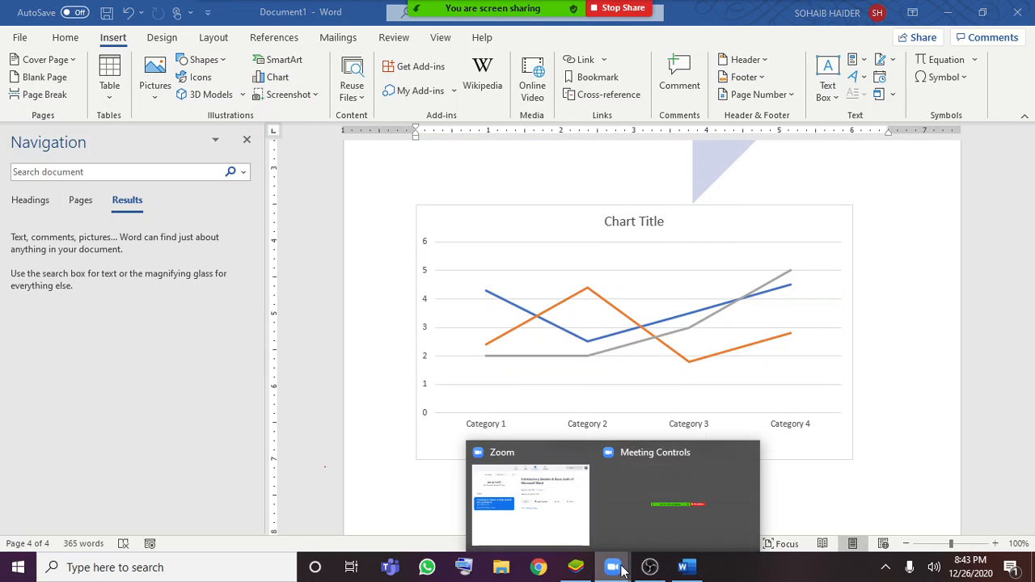
pyautogui.click(561, 515)
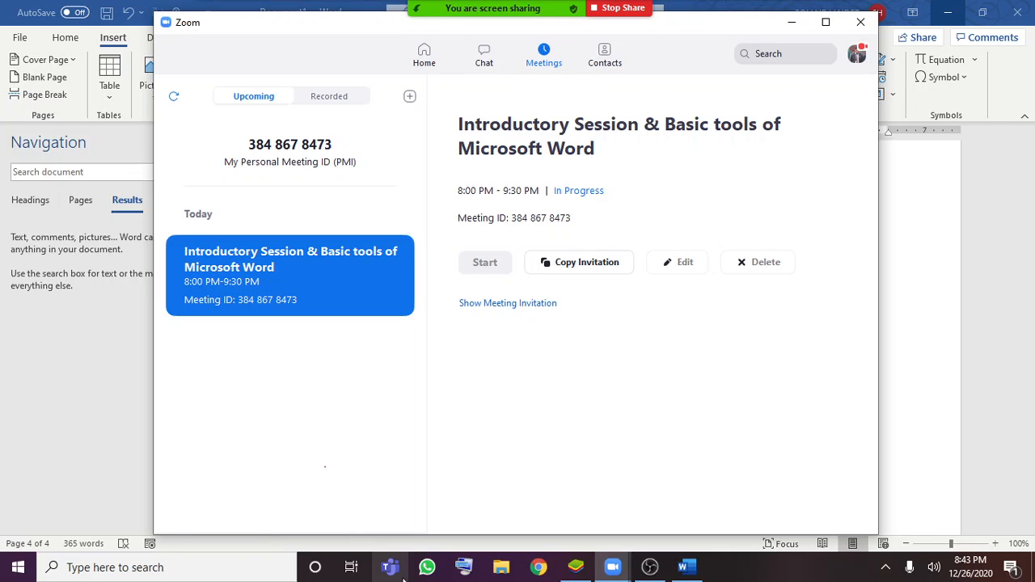
# Open the On-Screen Keyboard and turn on its numeric key pad
pyautogui.click(462, 575)
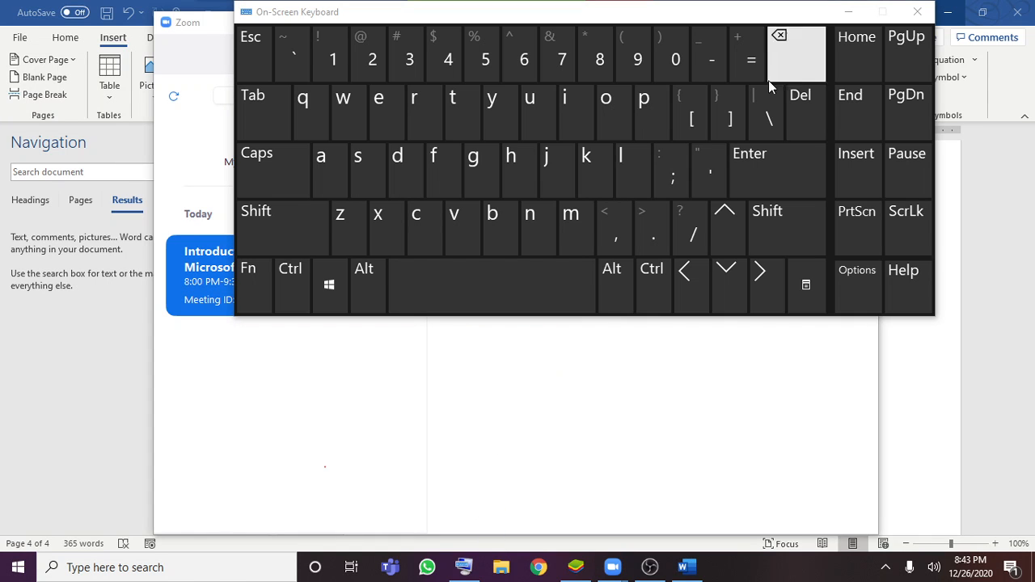
pyautogui.click(841, 292)
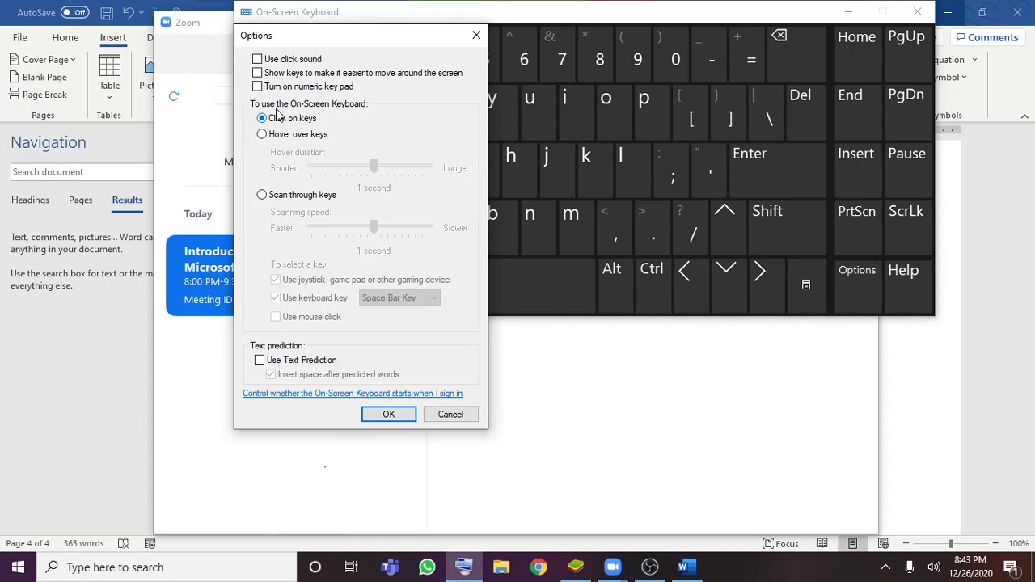
pyautogui.click(392, 415)
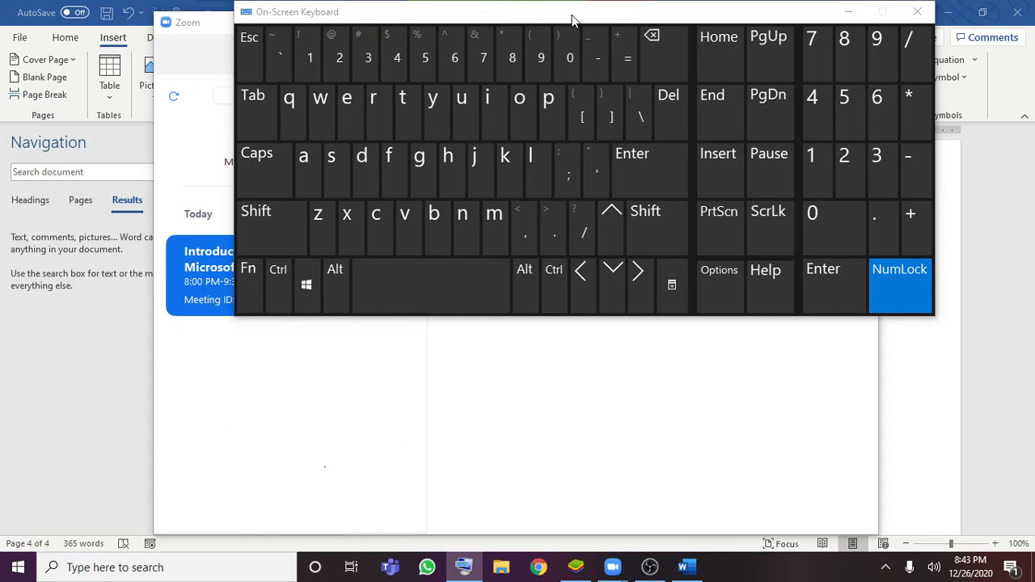
# Move the On-Screen Keyboard lower over the Zoom window and capture the screen to the clipboard with its Print Screen function
pyautogui.moveTo(584, 12); pyautogui.dragTo(533, 122)
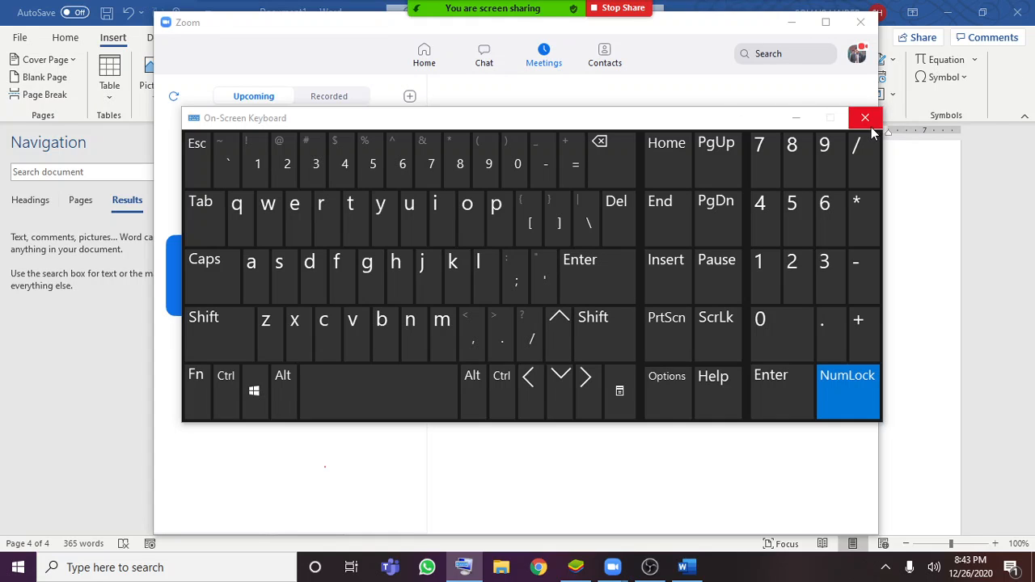
pyautogui.click(669, 330)
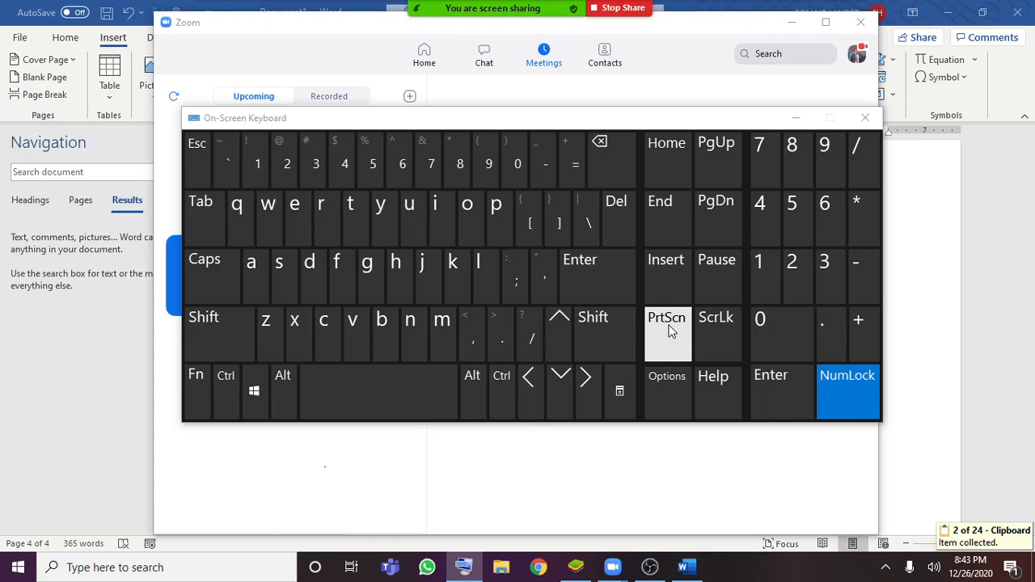
# Return to the Word document and paste the captured screenshot from the Office Clipboard after the line chart
pyautogui.click(798, 118)
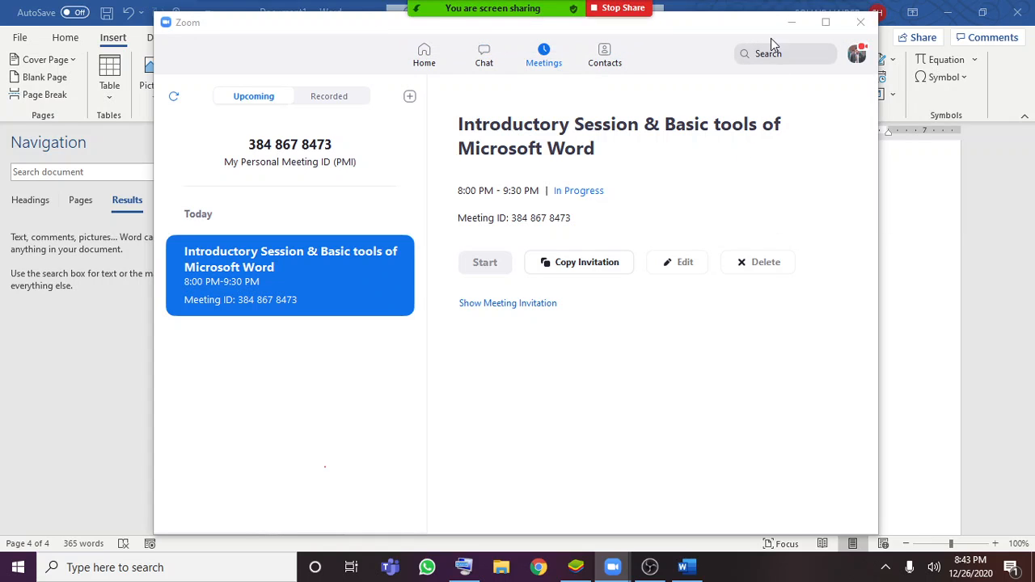
pyautogui.click(792, 23)
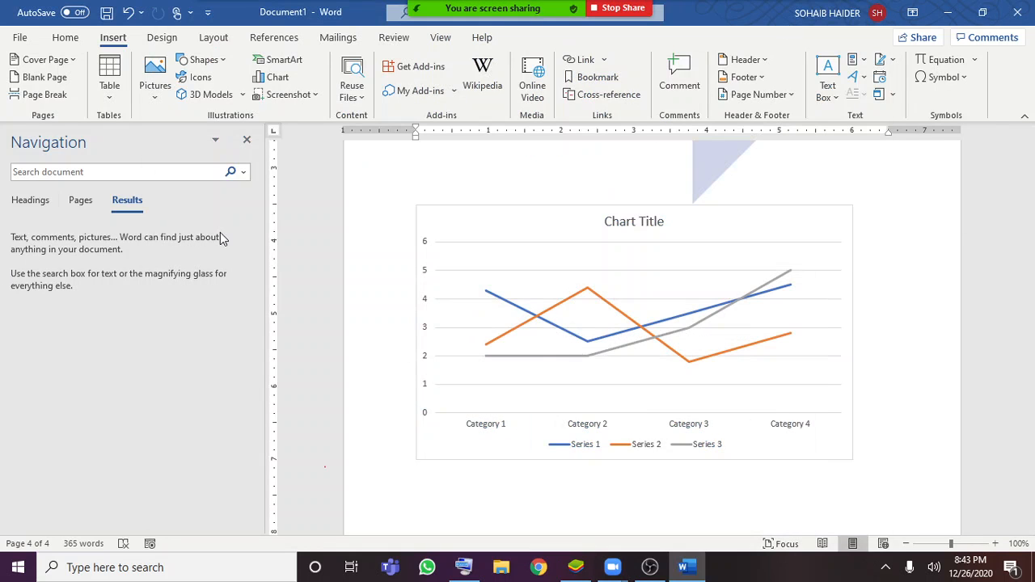
pyautogui.click(58, 42)
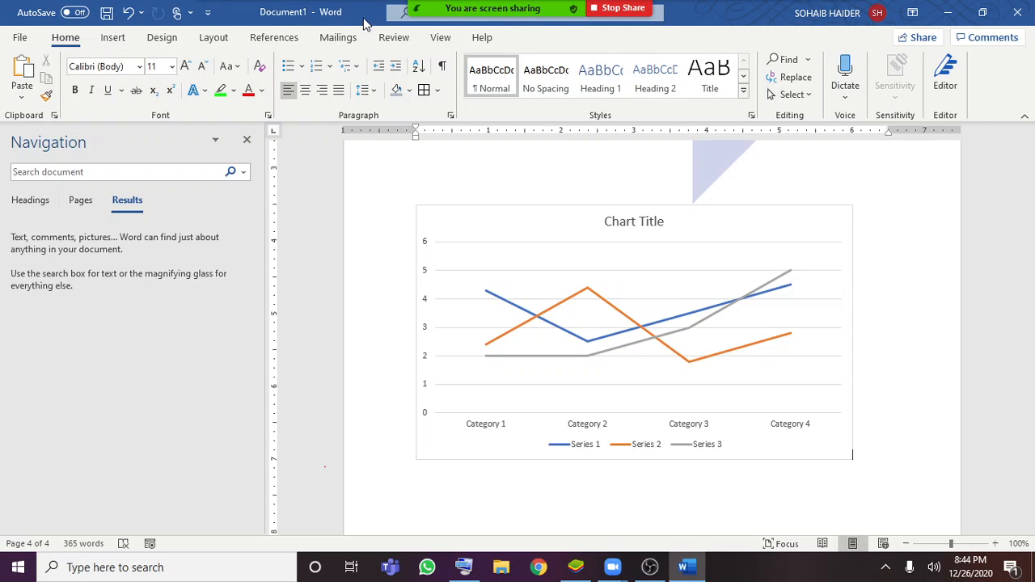
pyautogui.click(54, 116)
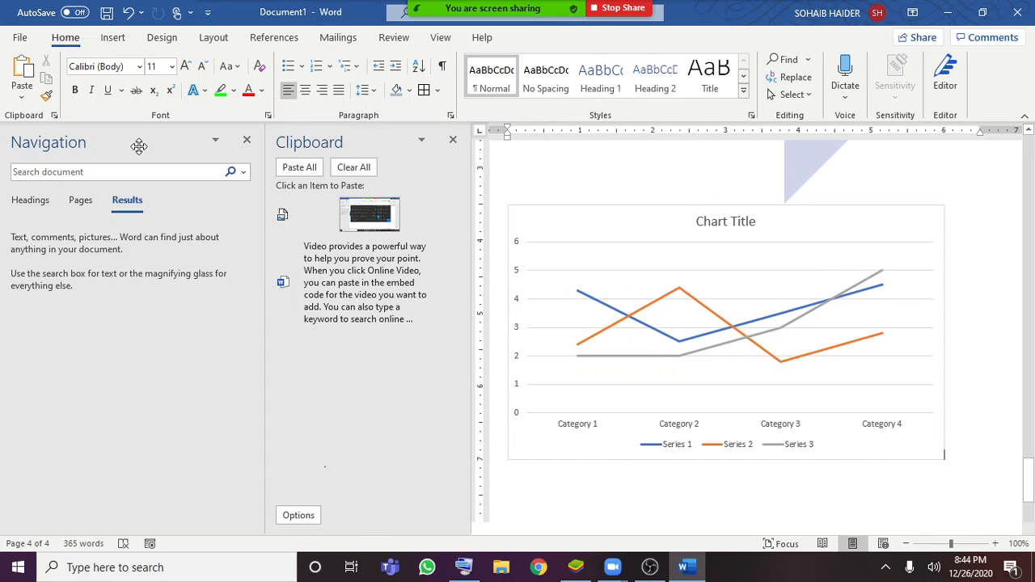
pyautogui.click(247, 140)
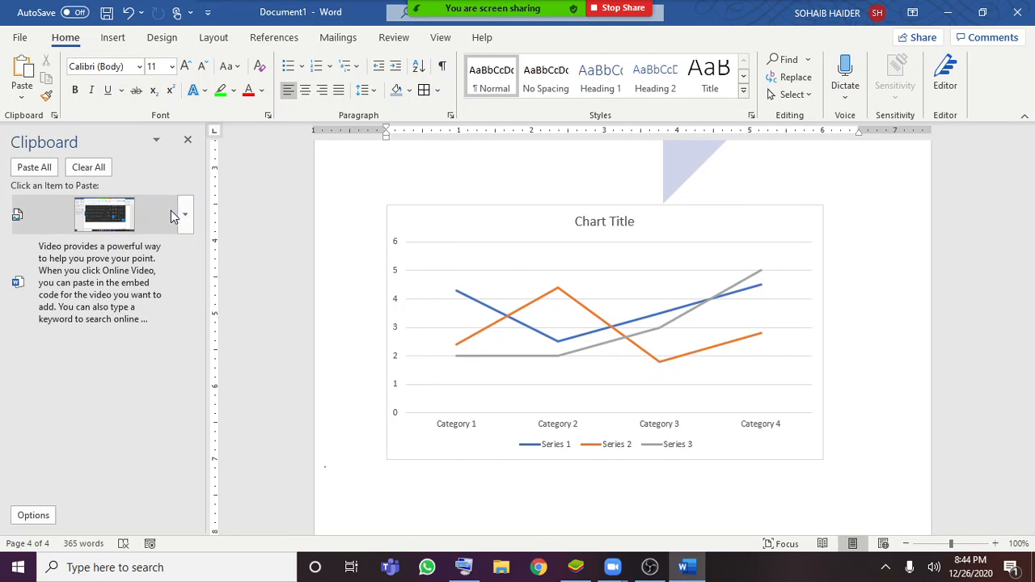
pyautogui.click(95, 212)
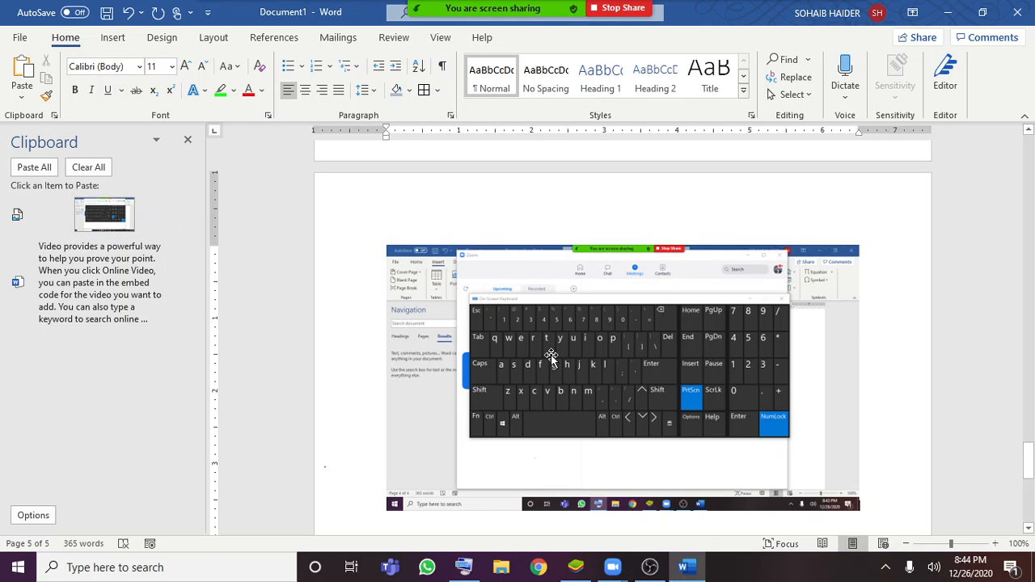
# Select the second student's name in the numbered list above the empty table
pyautogui.click(124, 45)
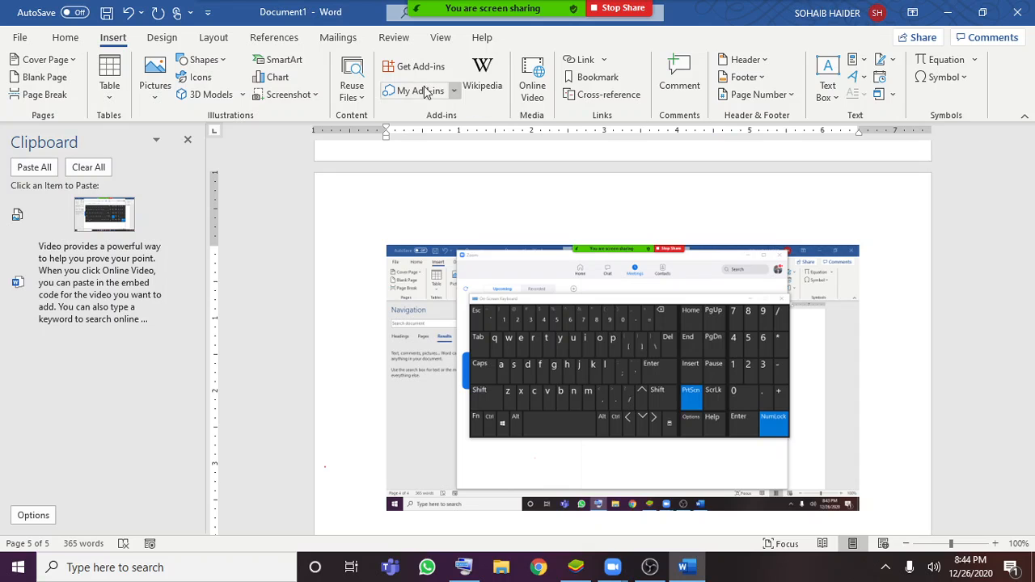
pyautogui.scroll(5, 825, 191)
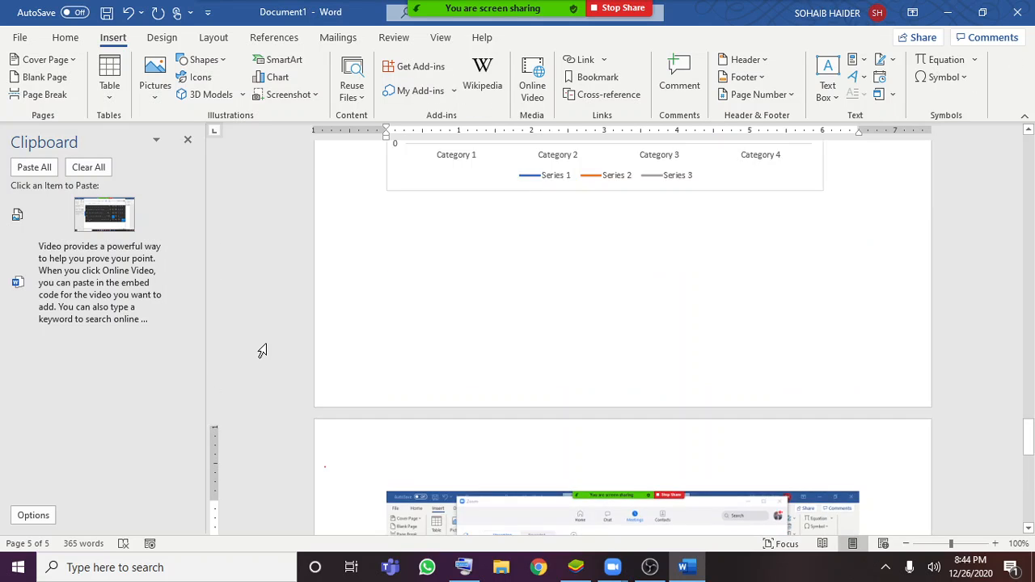
pyautogui.scroll(15, 547, 153)
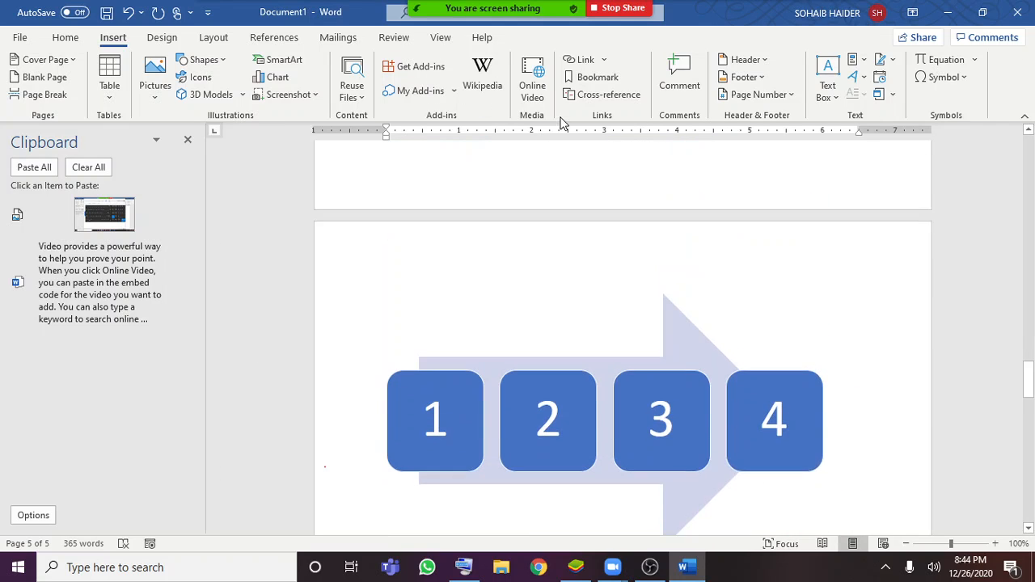
pyautogui.scroll(2, 603, 74)
pyautogui.scroll(3, 614, 162)
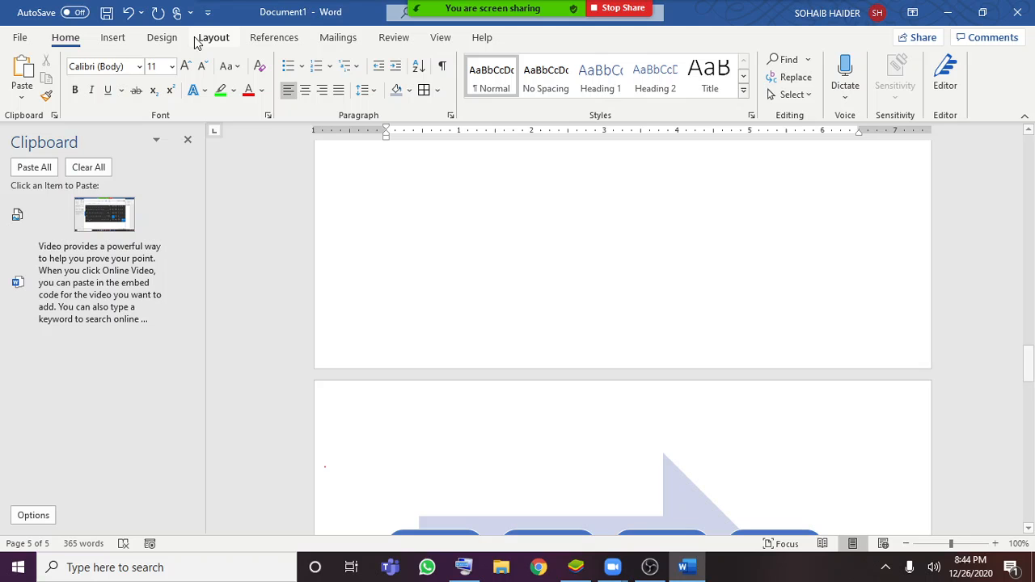
pyautogui.click(112, 38)
pyautogui.scroll(10, 717, 253)
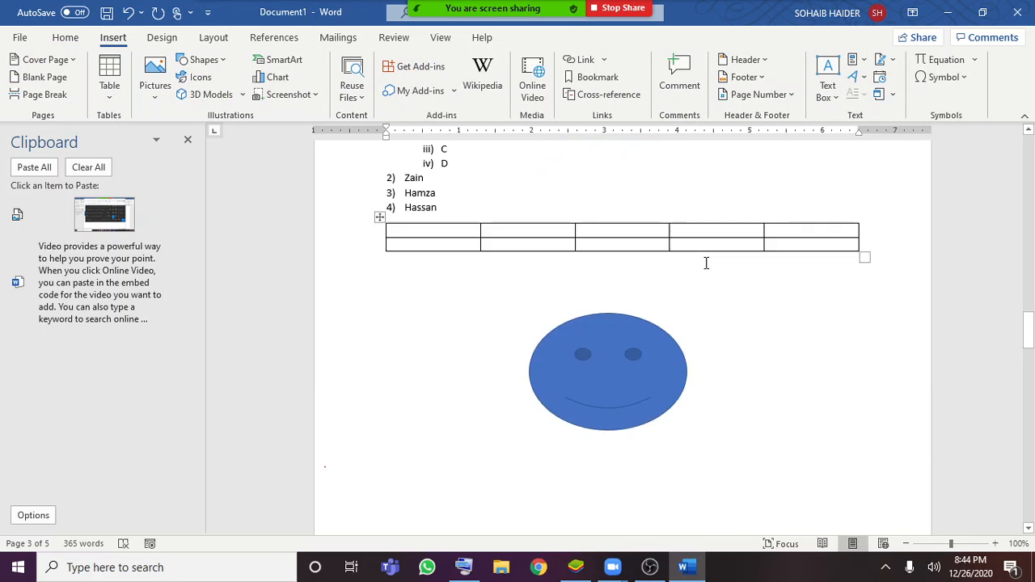
pyautogui.scroll(6, 706, 263)
pyautogui.scroll(-2, 663, 300)
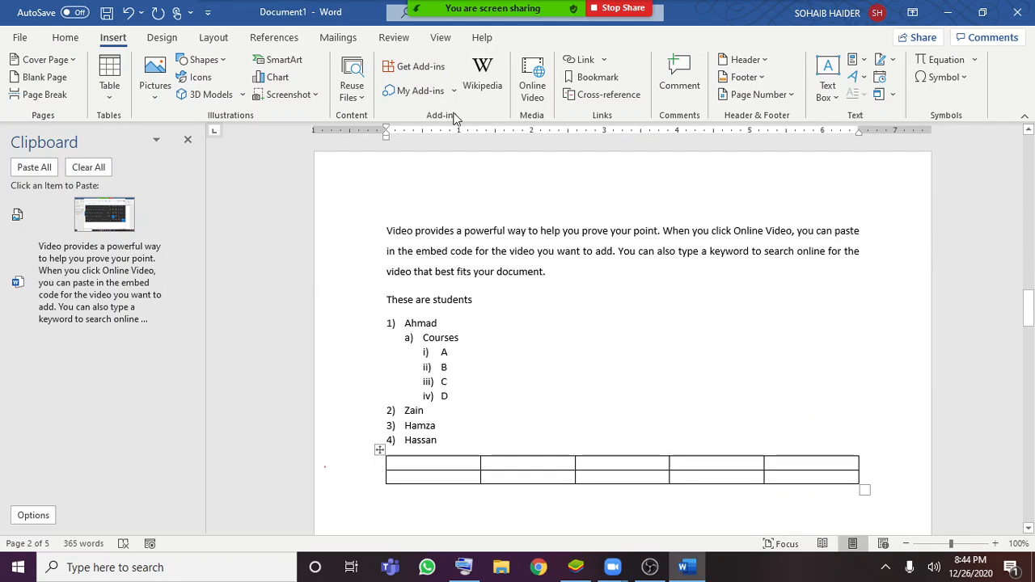
pyautogui.doubleClick(413, 411)
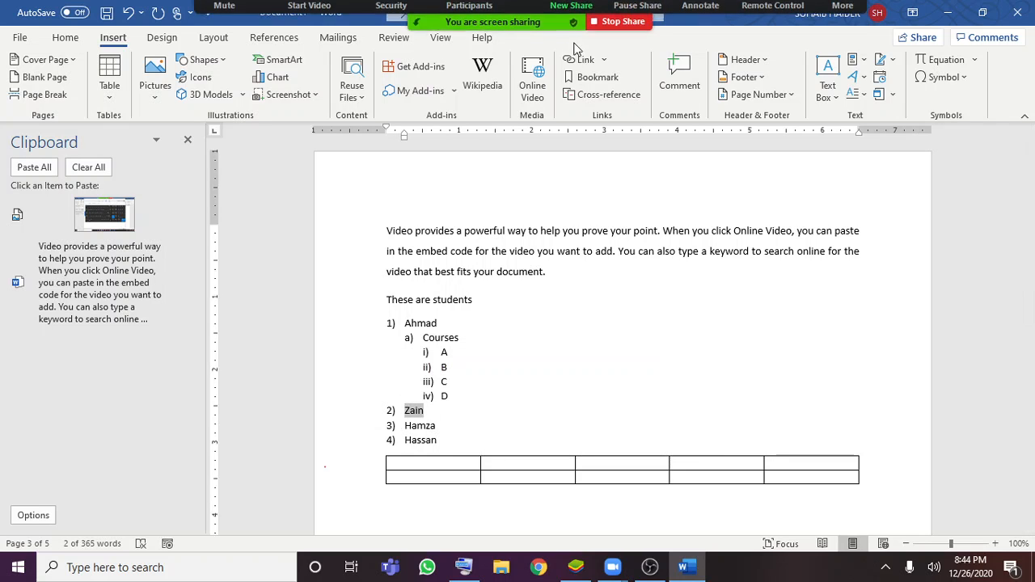
# Check the Zoom meeting window with its participants and return to the Word document
pyautogui.click(601, 56)
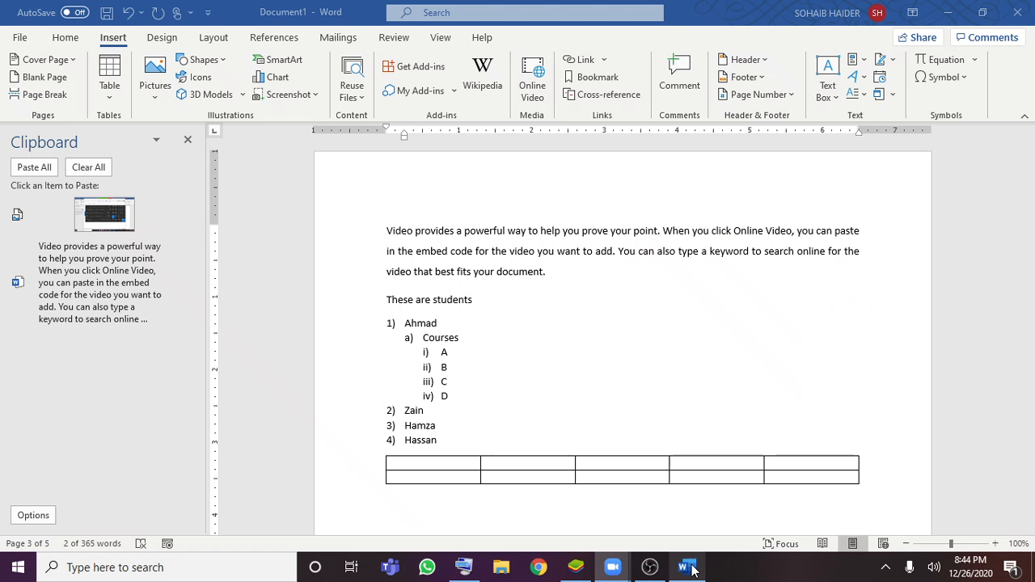
pyautogui.click(687, 567)
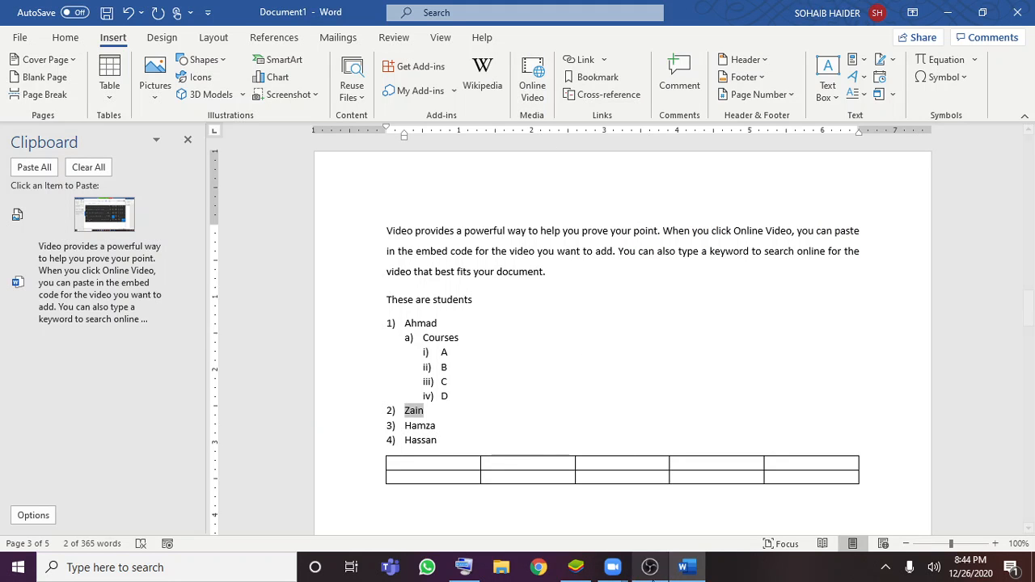
pyautogui.moveTo(617, 567)
pyautogui.click(638, 516)
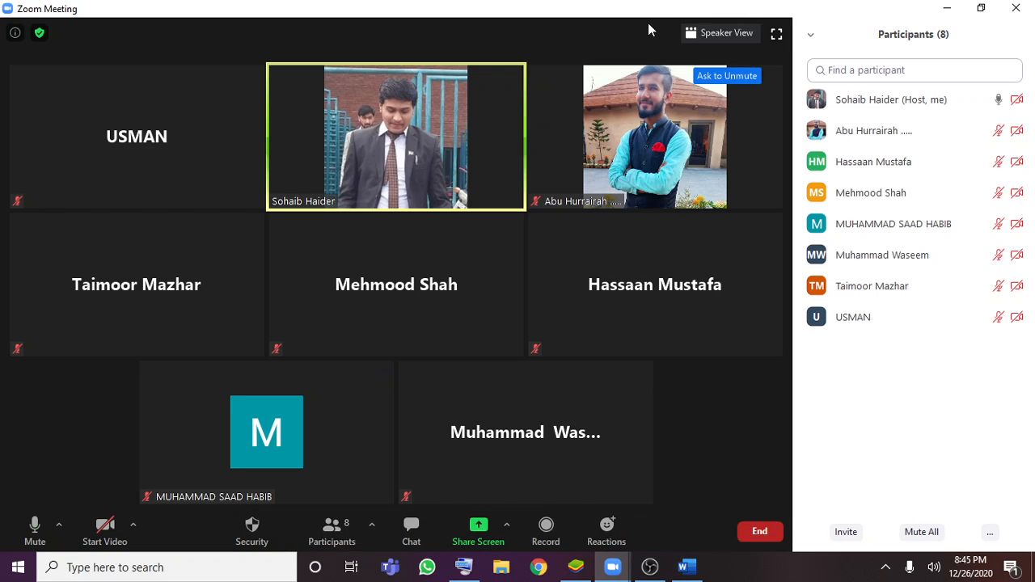
pyautogui.click(948, 7)
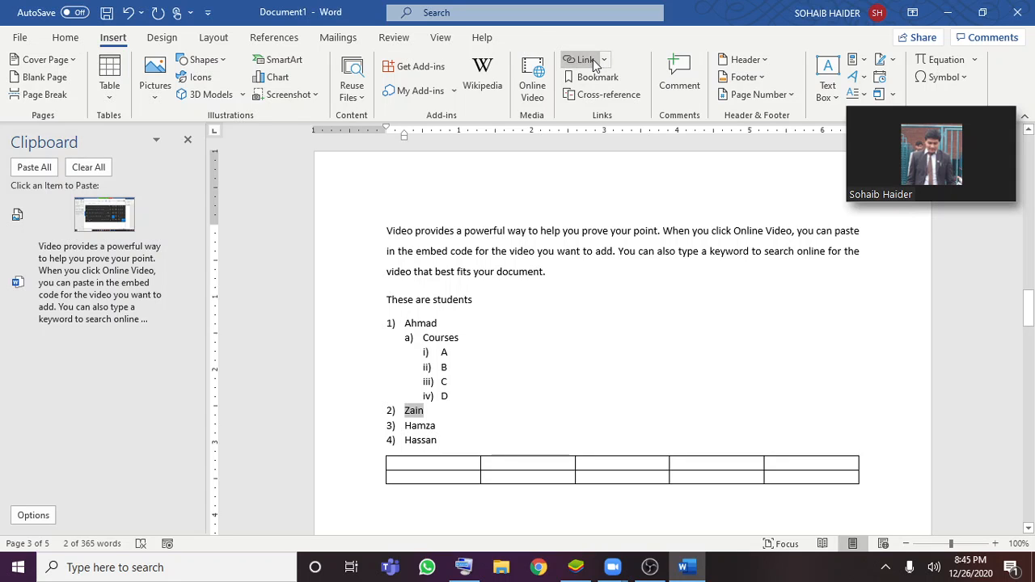
# Examine the Insert Hyperlink targets for the selected name, comparing Existing File or Web Page with Place in This Document, and close without linking
pyautogui.click(590, 60)
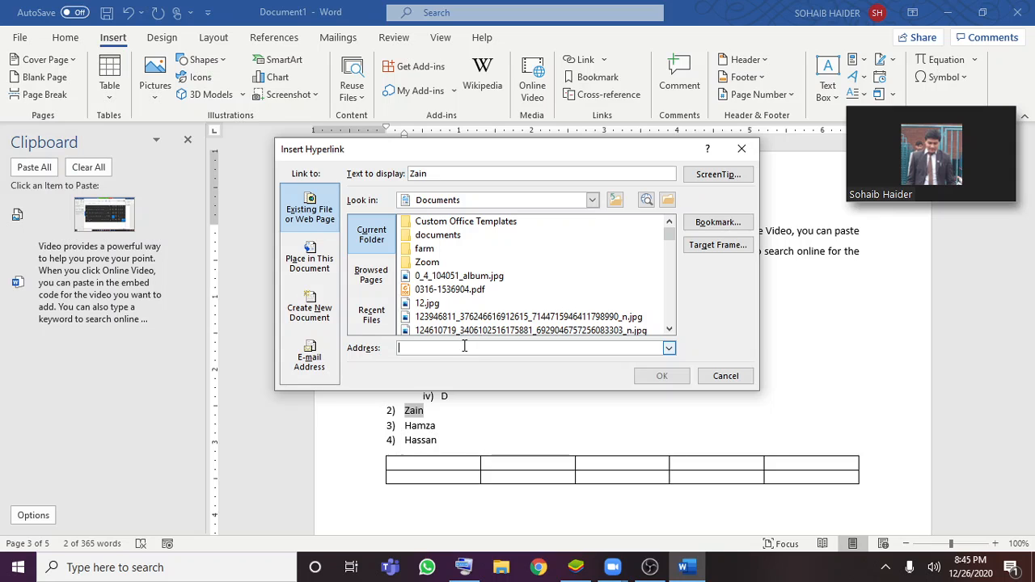
pyautogui.click(326, 269)
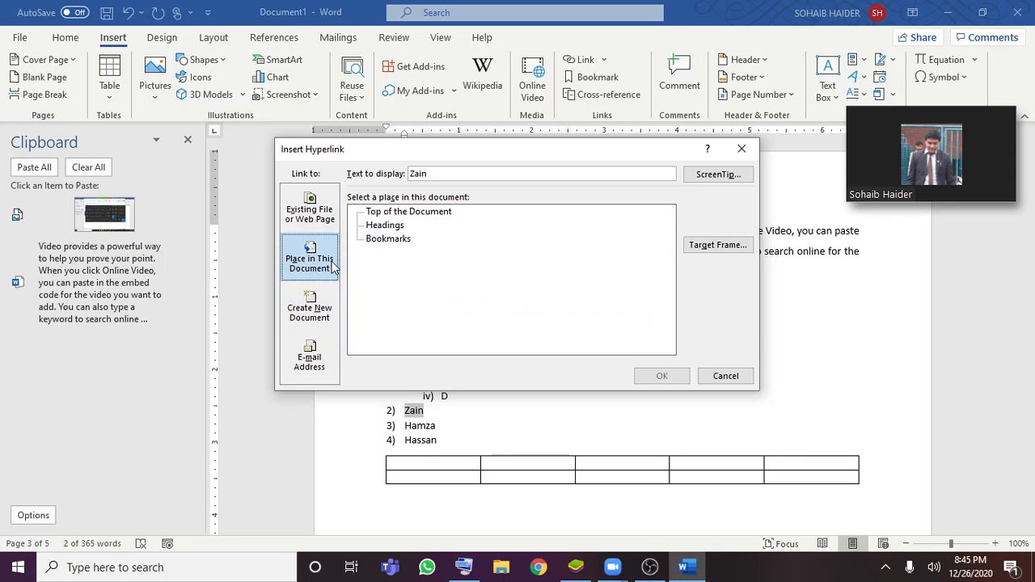
pyautogui.click(319, 212)
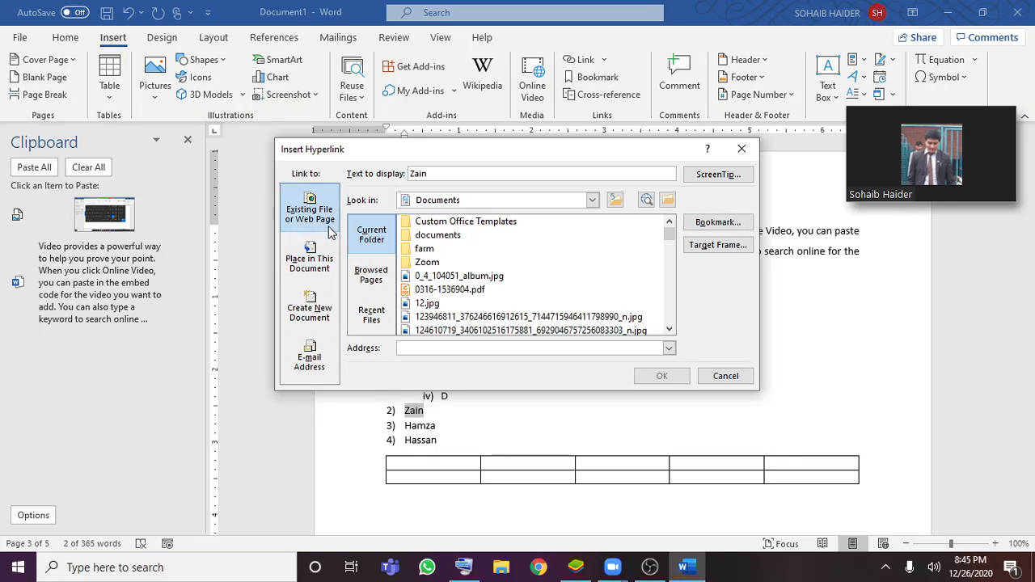
pyautogui.click(328, 247)
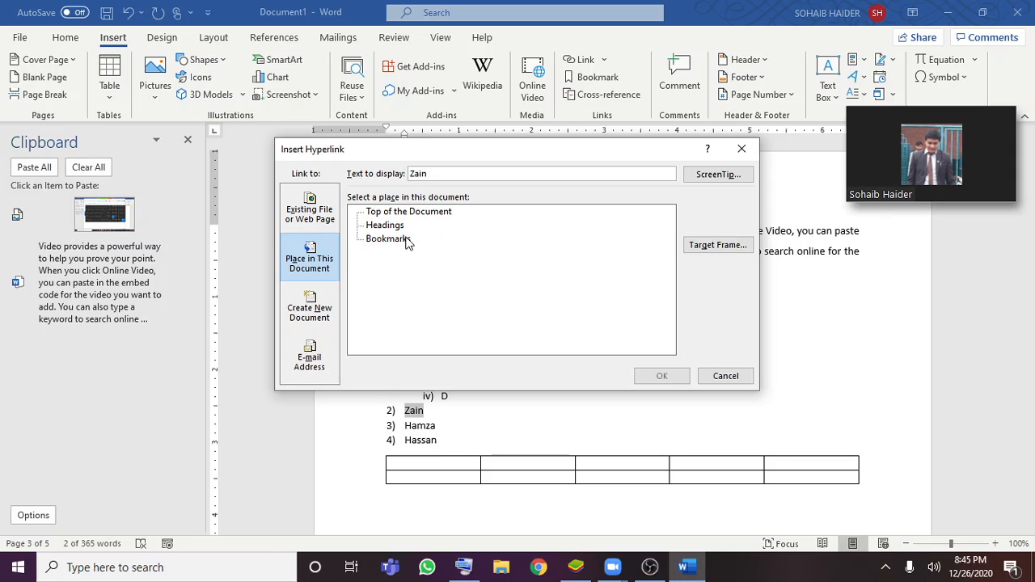
pyautogui.click(329, 217)
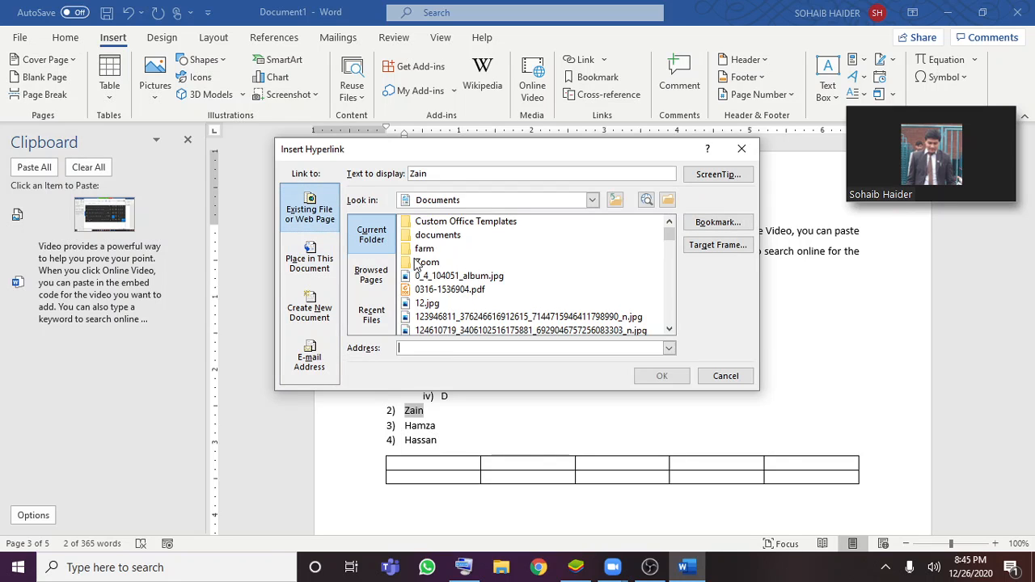
pyautogui.scroll(-3, 417, 271)
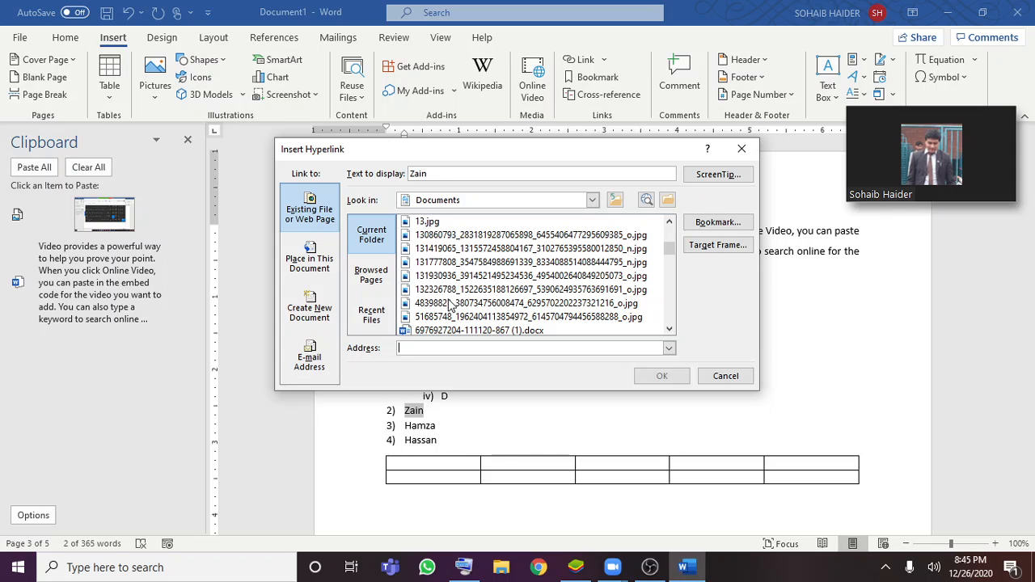
pyautogui.scroll(3, 451, 299)
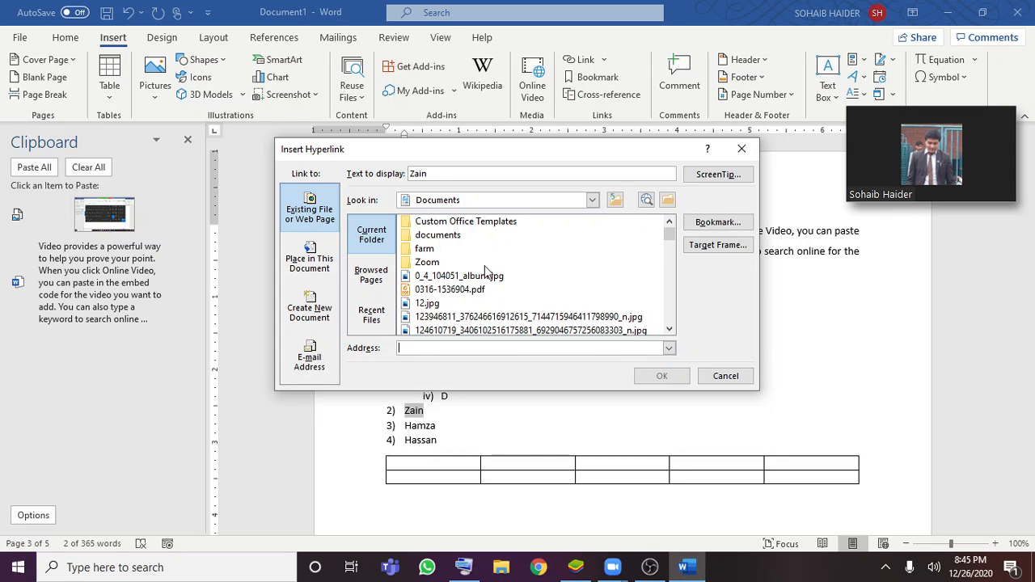
pyautogui.click(725, 377)
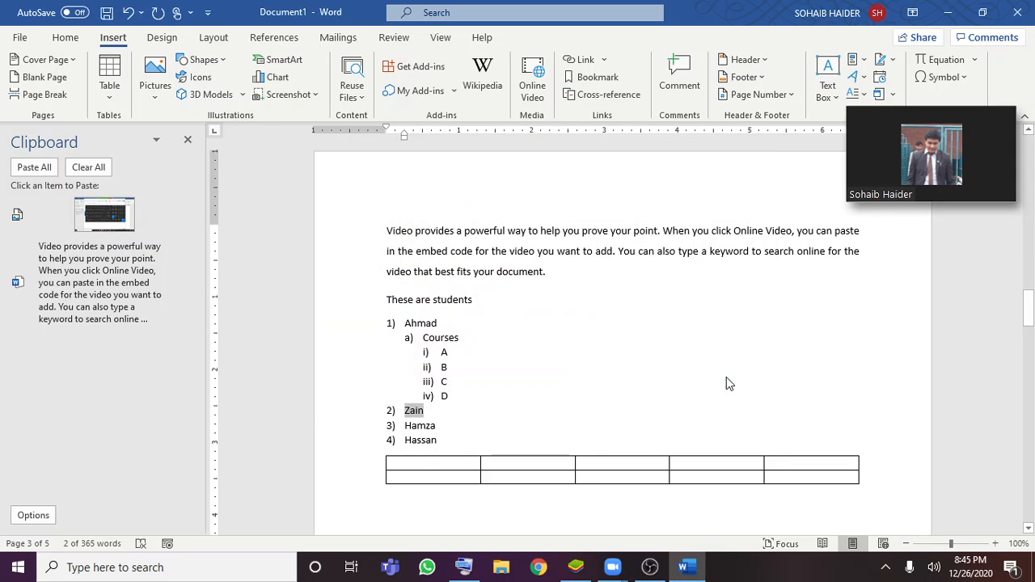
# Switch to File Explorer and open the Downloads folder
pyautogui.click(500, 573)
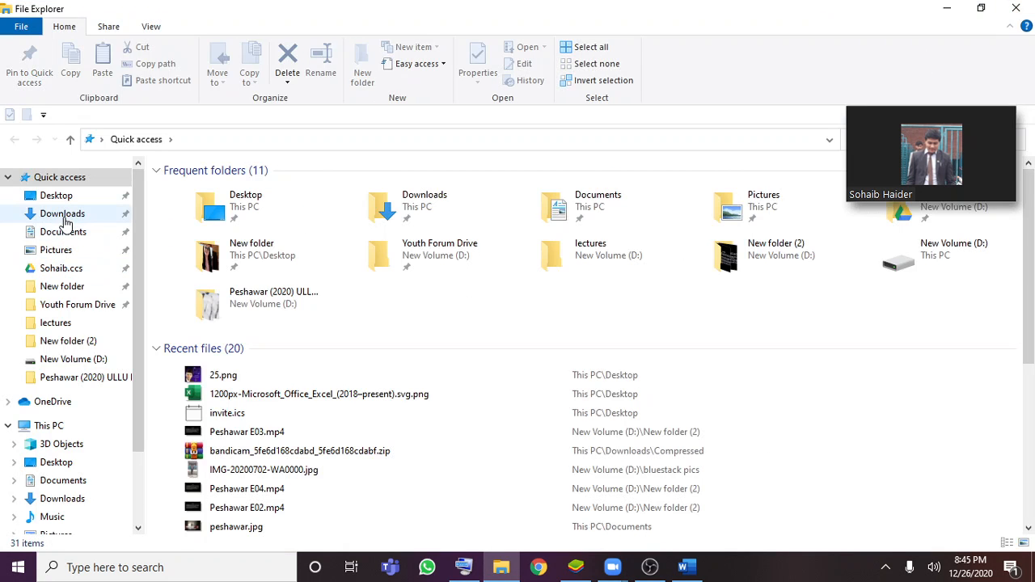
pyautogui.click(63, 214)
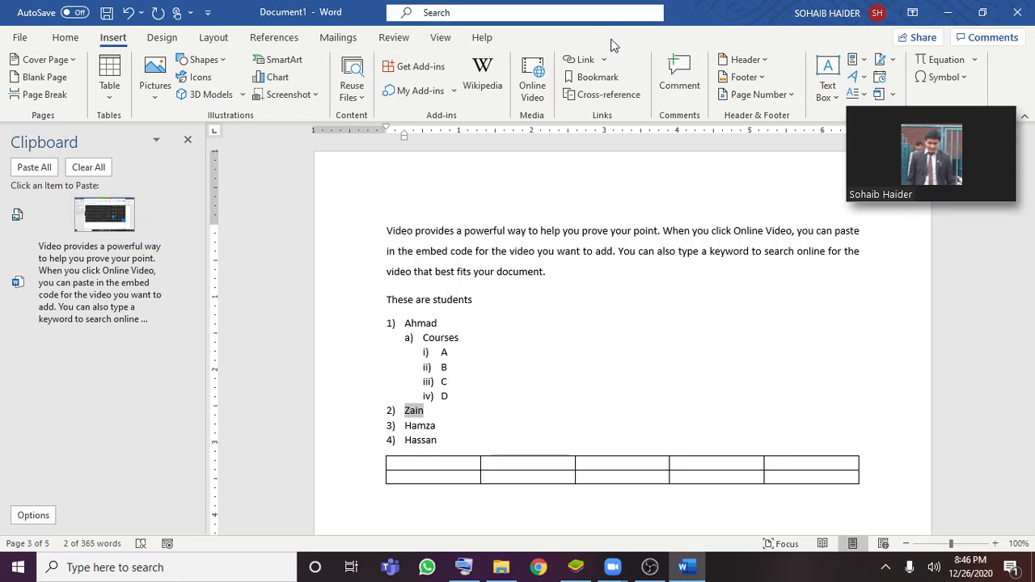
pyautogui.click(584, 60)
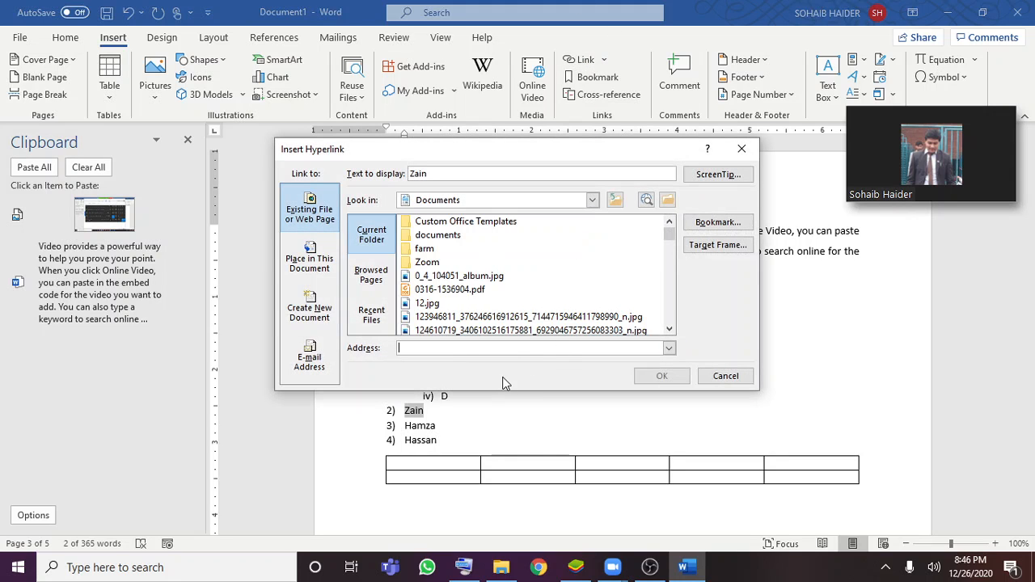
pyautogui.write('http://')
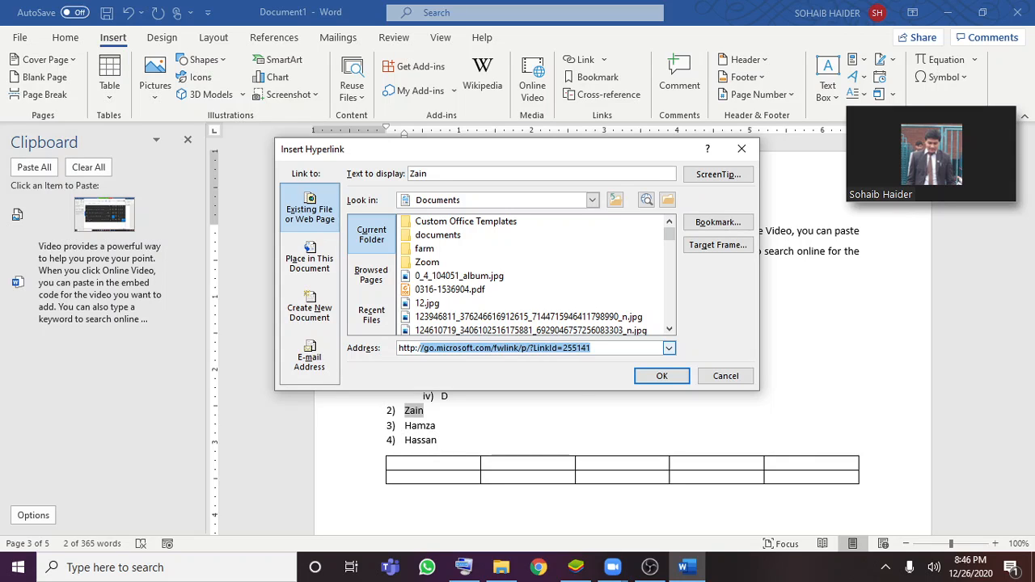
pyautogui.write('www.')
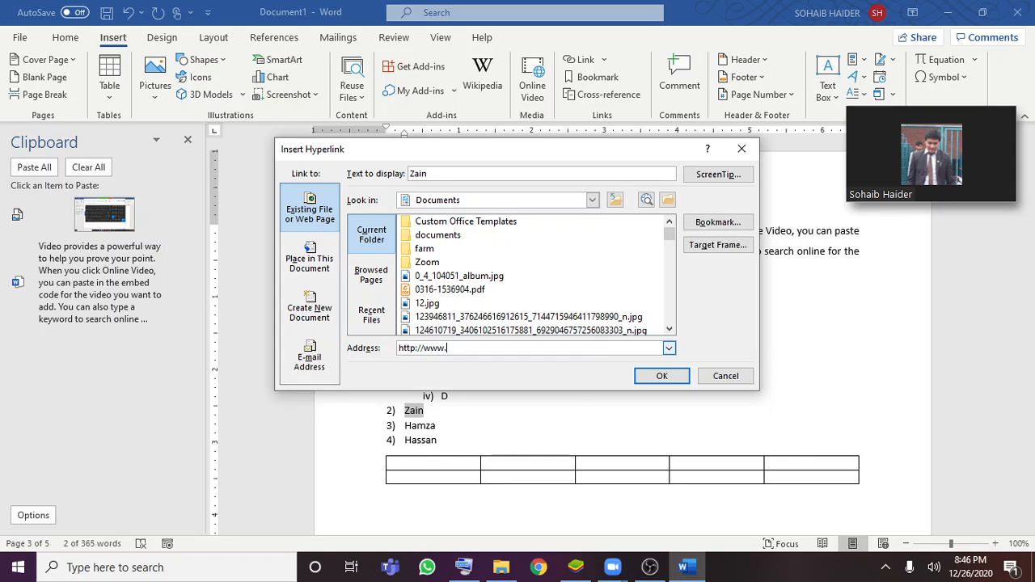
pyautogui.write('facebook.com/sohaibhai')
pyautogui.write('der')
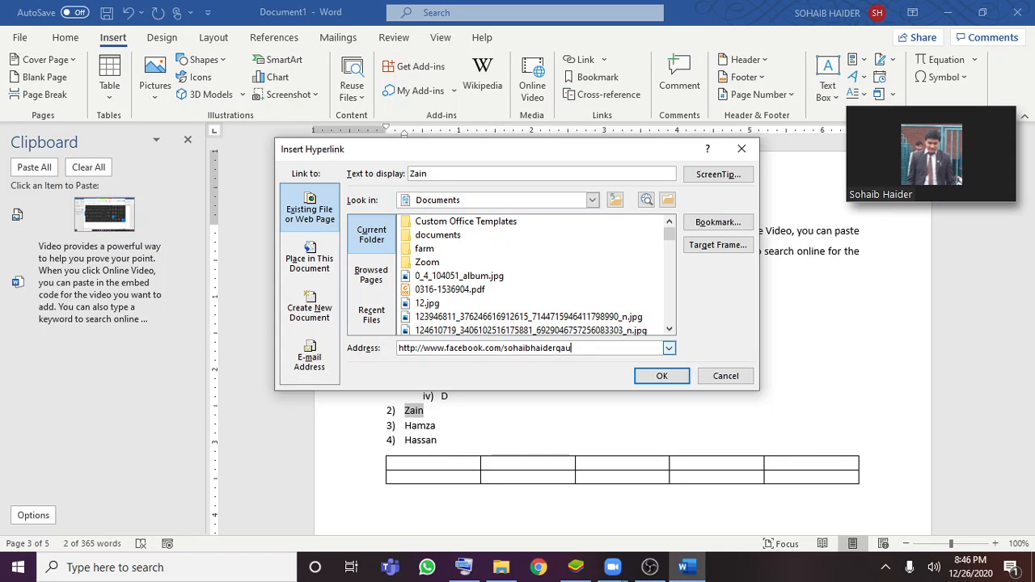
pyautogui.write('qau')
pyautogui.click(672, 377)
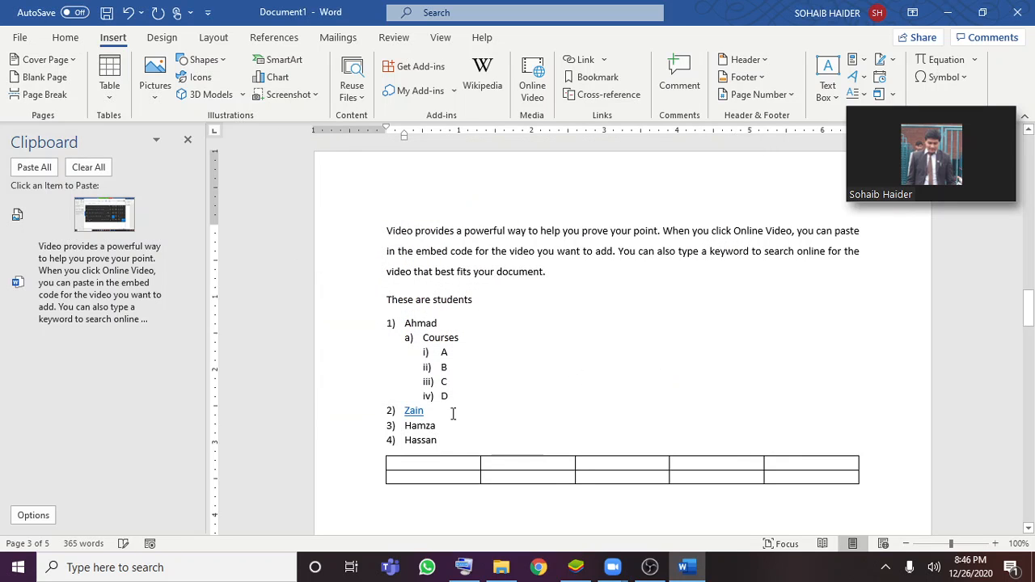
# Open the hyperlink on the second student's name in the browser to test it, and switch back to the Word document
pyautogui.moveTo(416, 406)
pyautogui.doubleClick(415, 410)
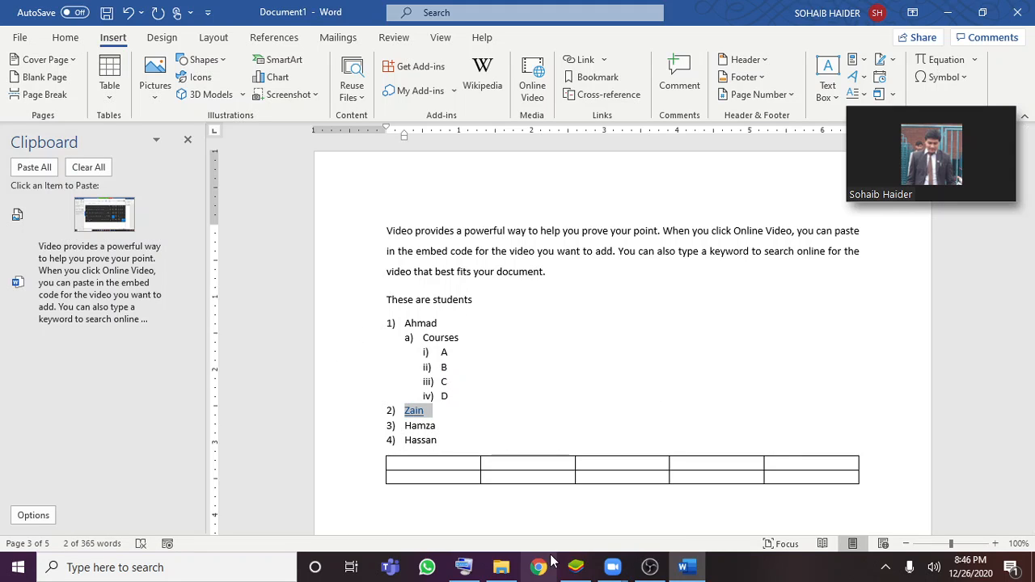
pyautogui.click(498, 384)
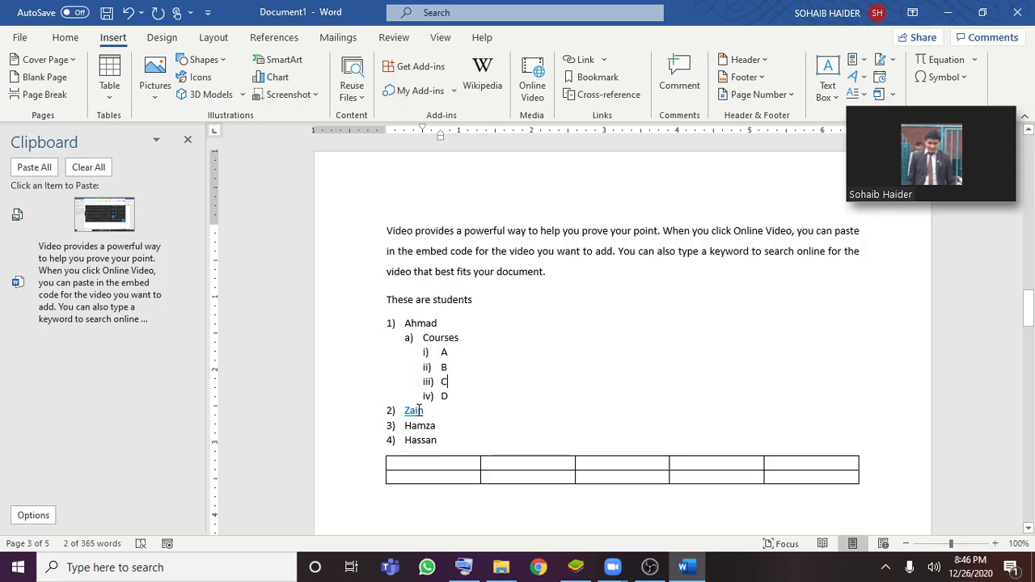
pyautogui.rightClick(415, 410)
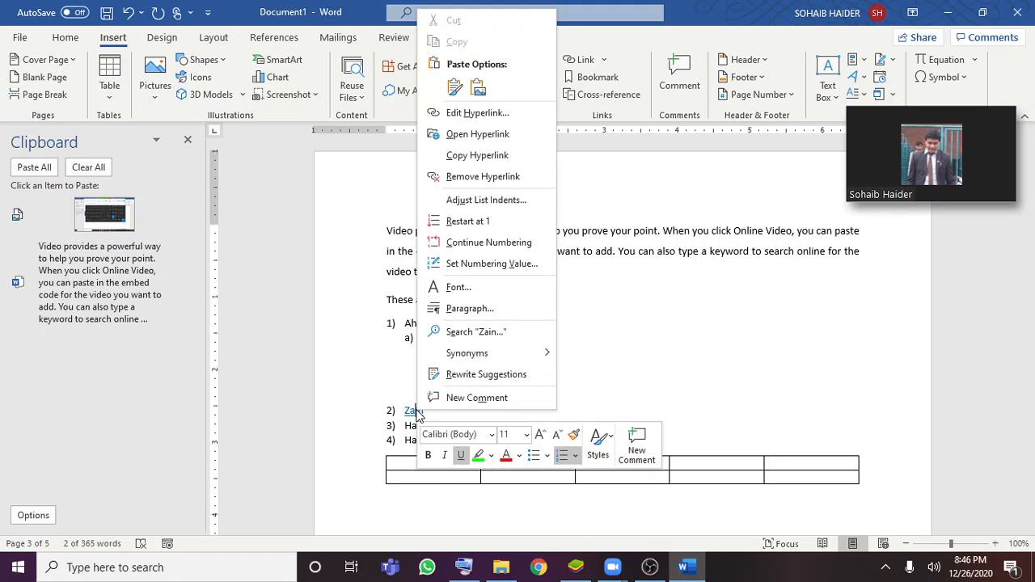
pyautogui.click(471, 137)
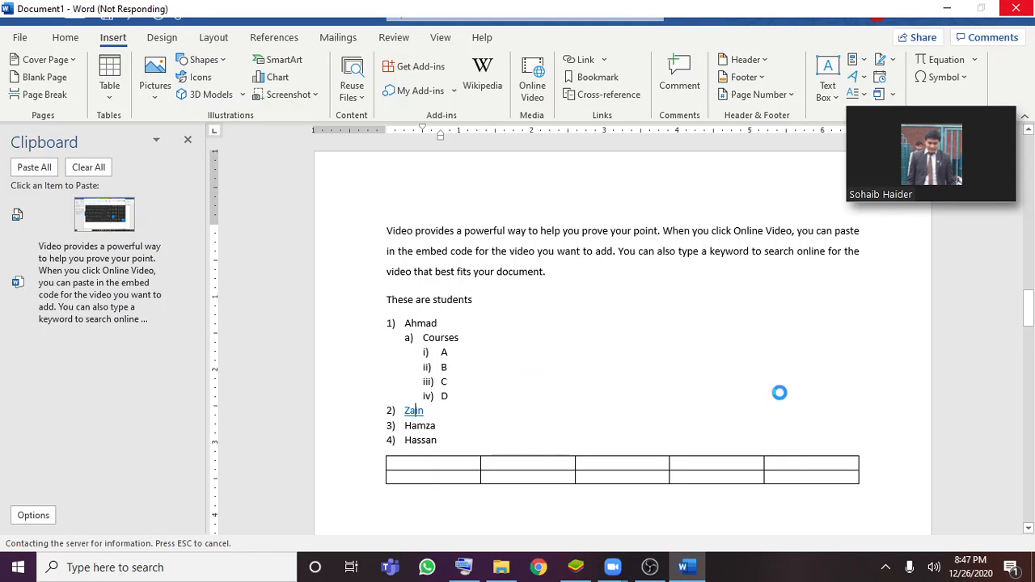
pyautogui.moveTo(906, 173)
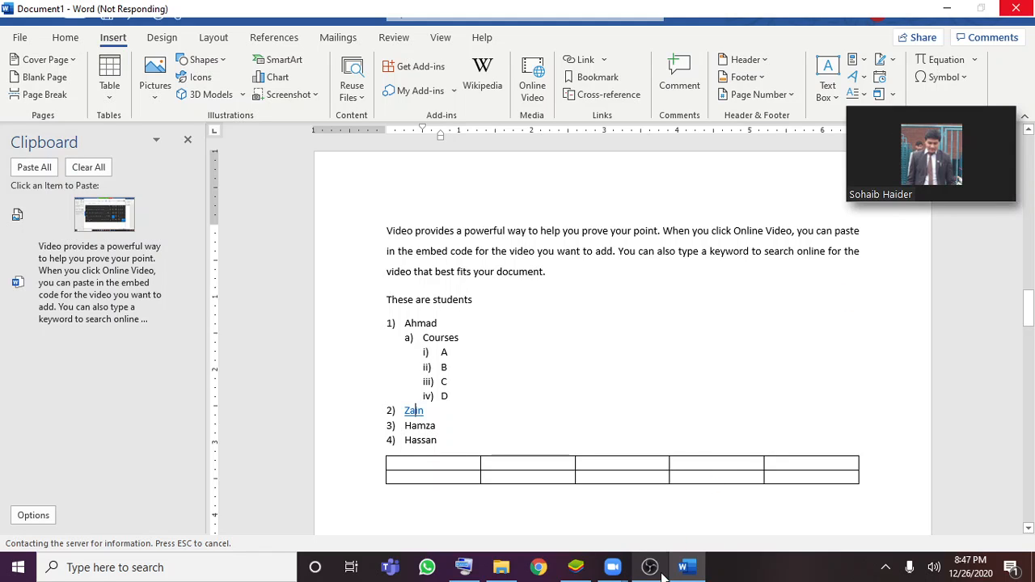
pyautogui.moveTo(660, 568)
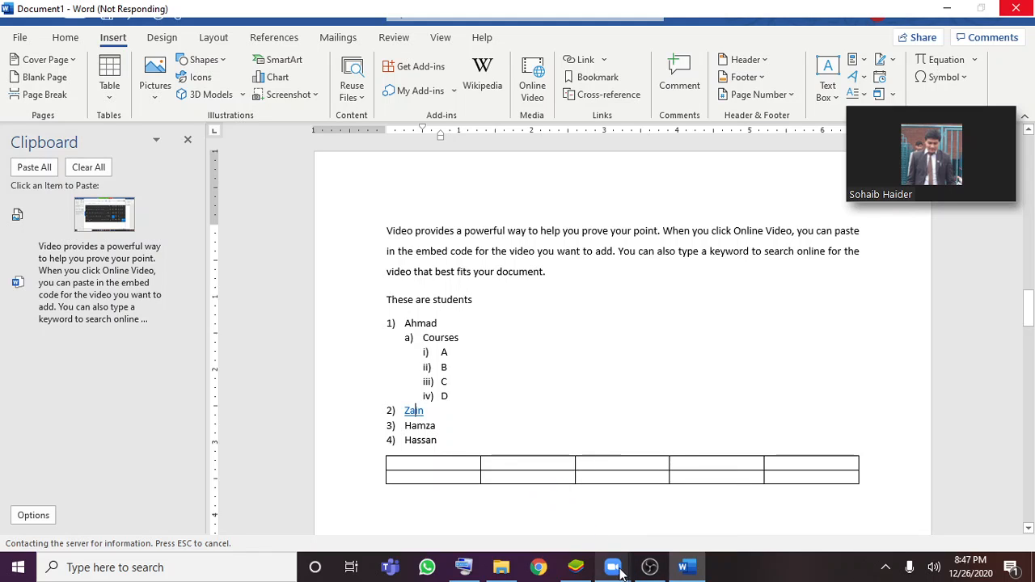
pyautogui.moveTo(621, 572)
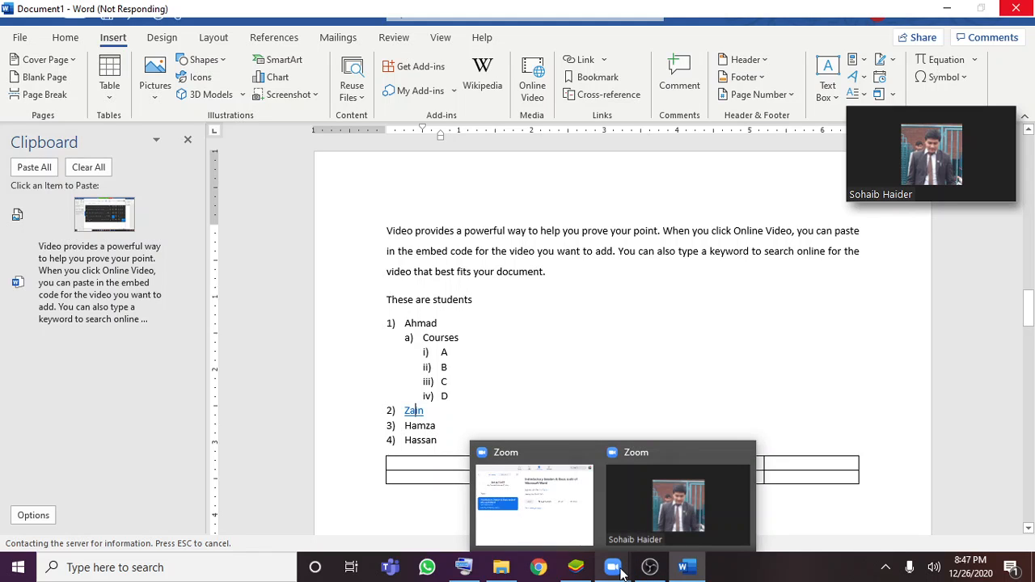
pyautogui.click(650, 505)
pyautogui.moveTo(889, 138)
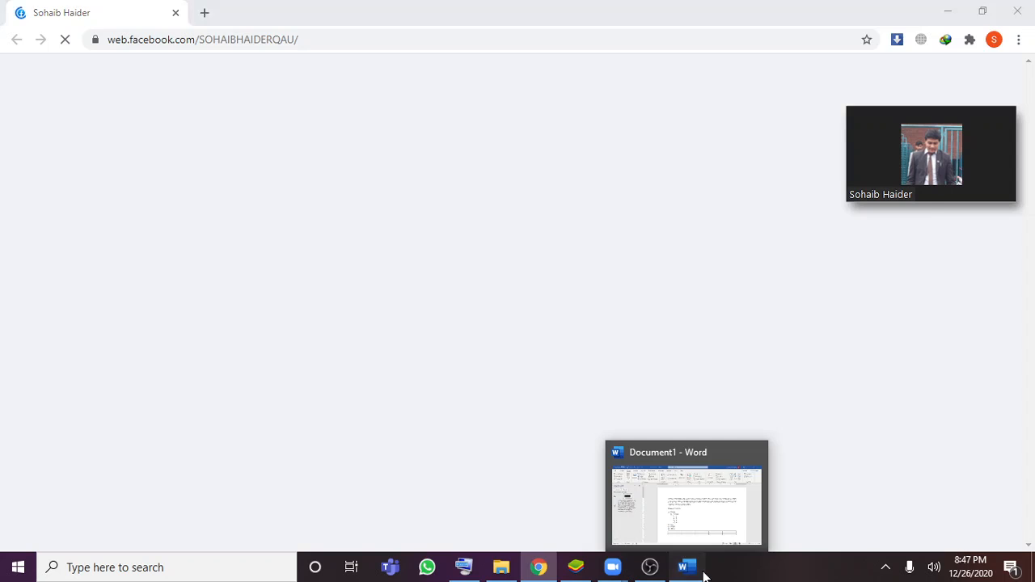
pyautogui.click(703, 574)
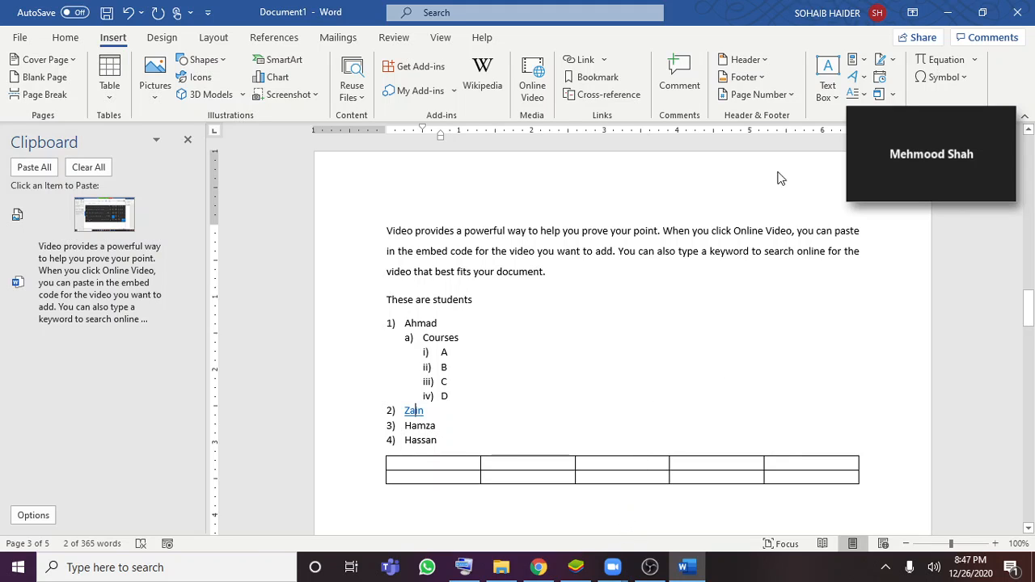
# Restore the full Zoom meeting window and share the Document1 - Word window with the participants
pyautogui.moveTo(923, 157)
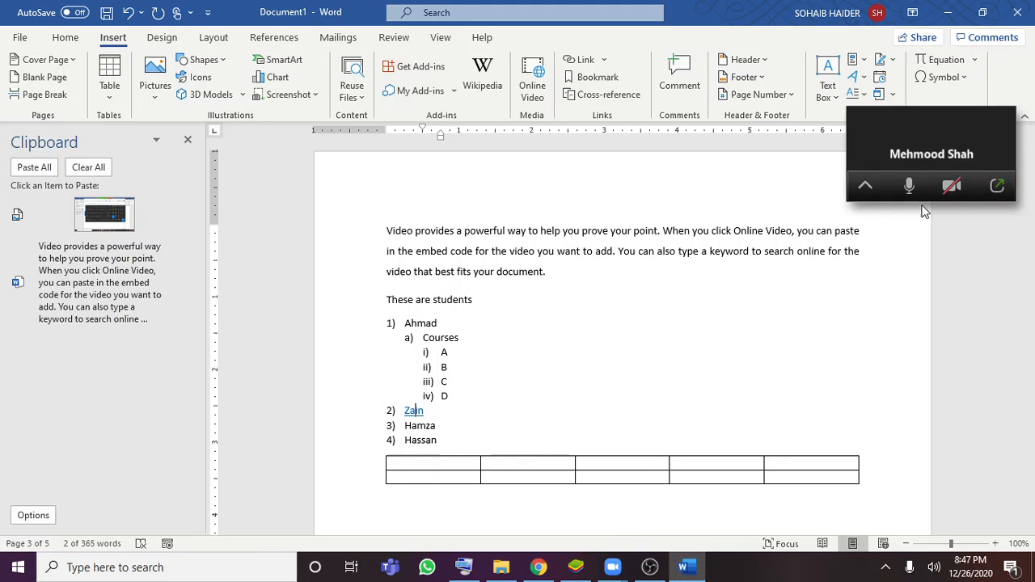
pyautogui.moveTo(612, 567)
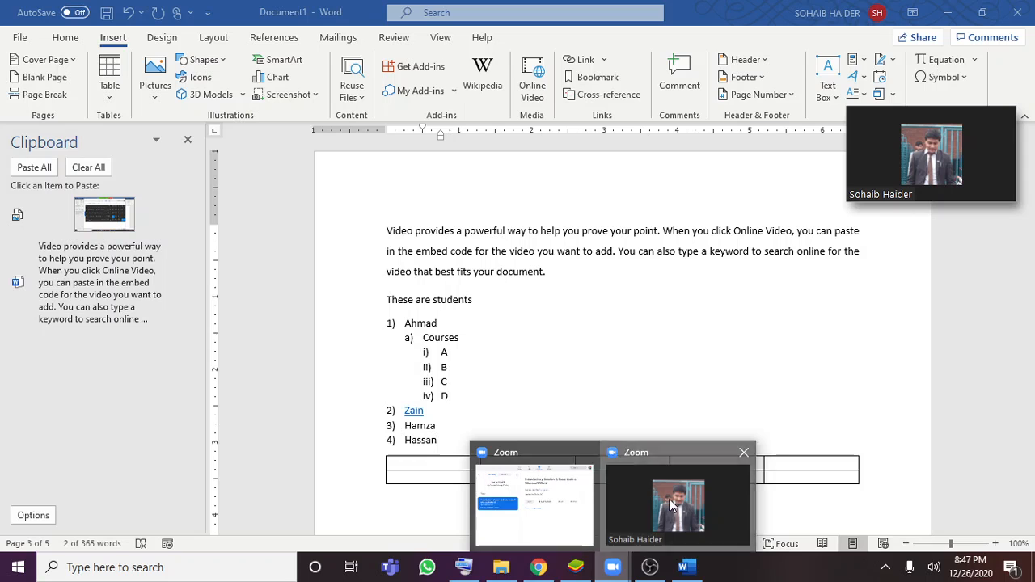
pyautogui.click(579, 510)
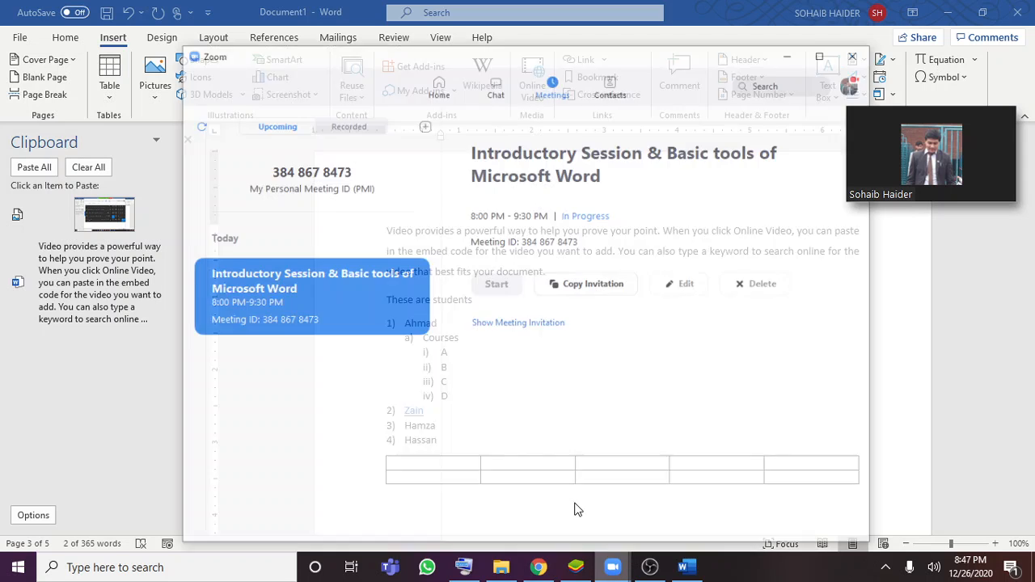
pyautogui.moveTo(930, 148)
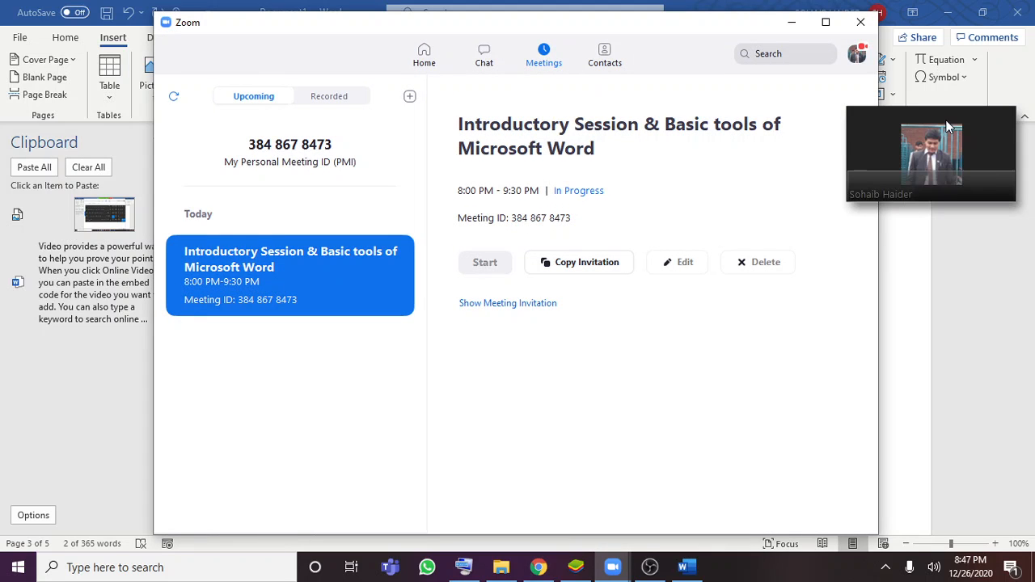
pyautogui.click(863, 187)
pyautogui.click(892, 174)
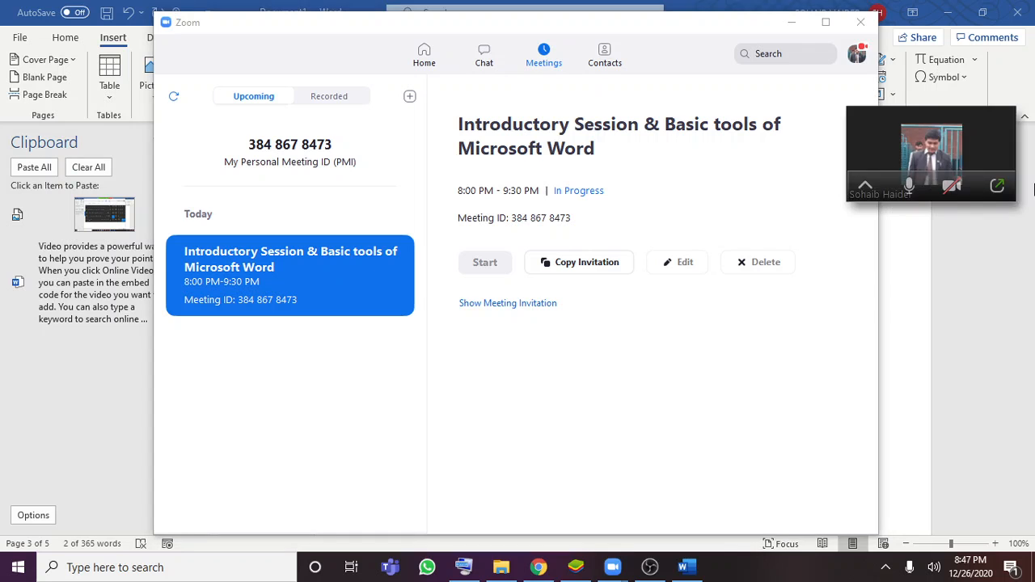
pyautogui.click(998, 182)
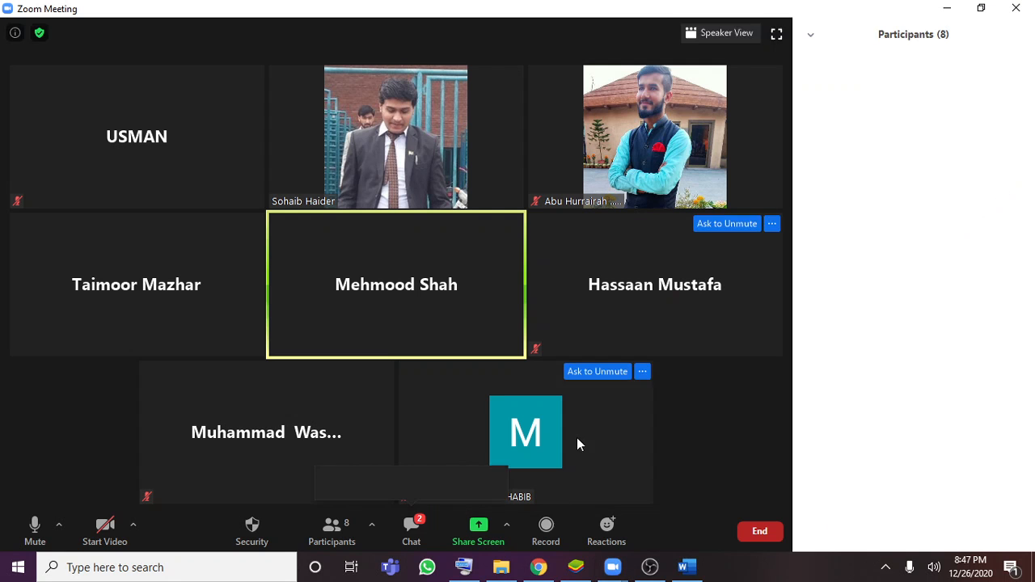
pyautogui.click(478, 528)
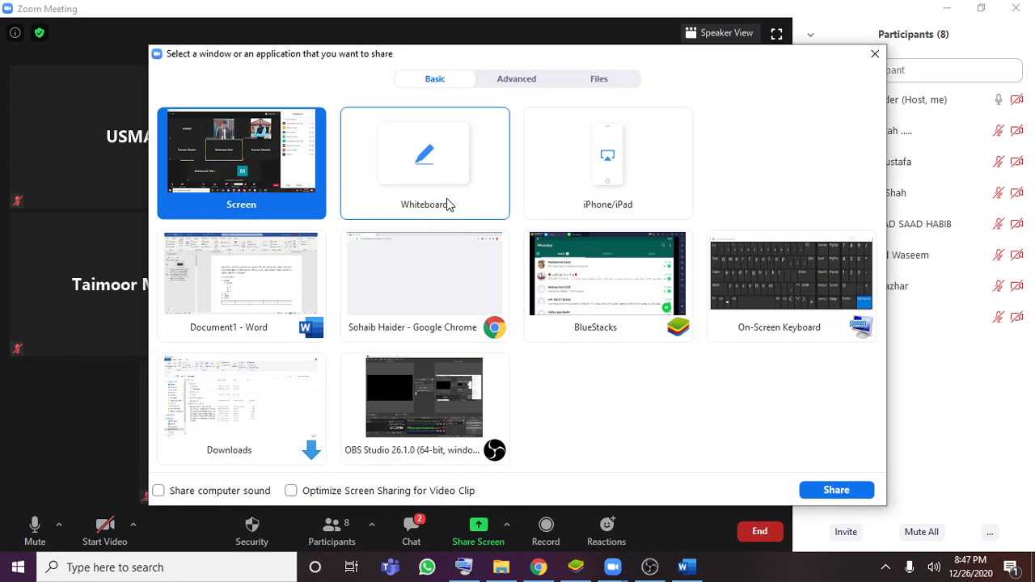
pyautogui.doubleClick(227, 294)
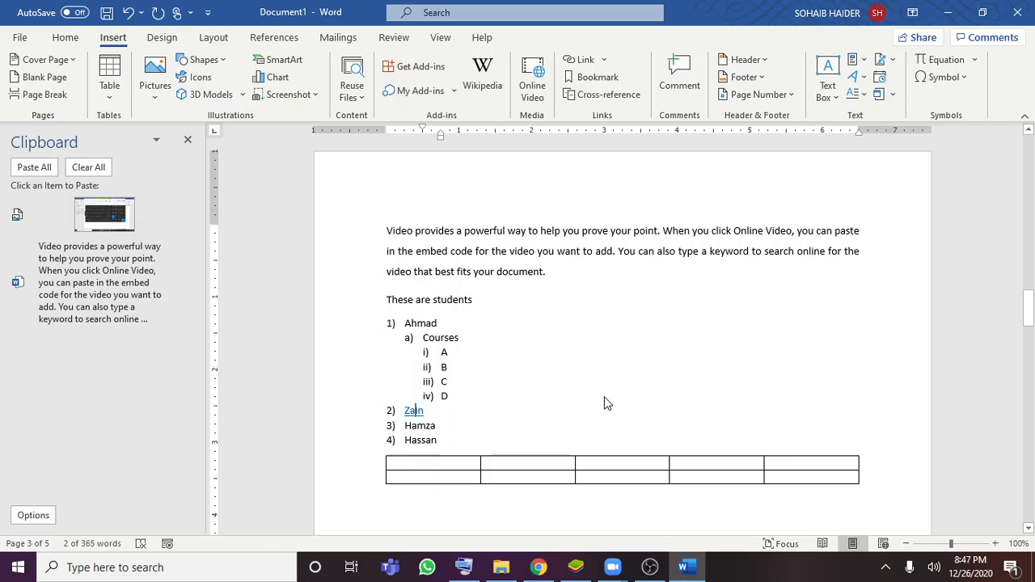
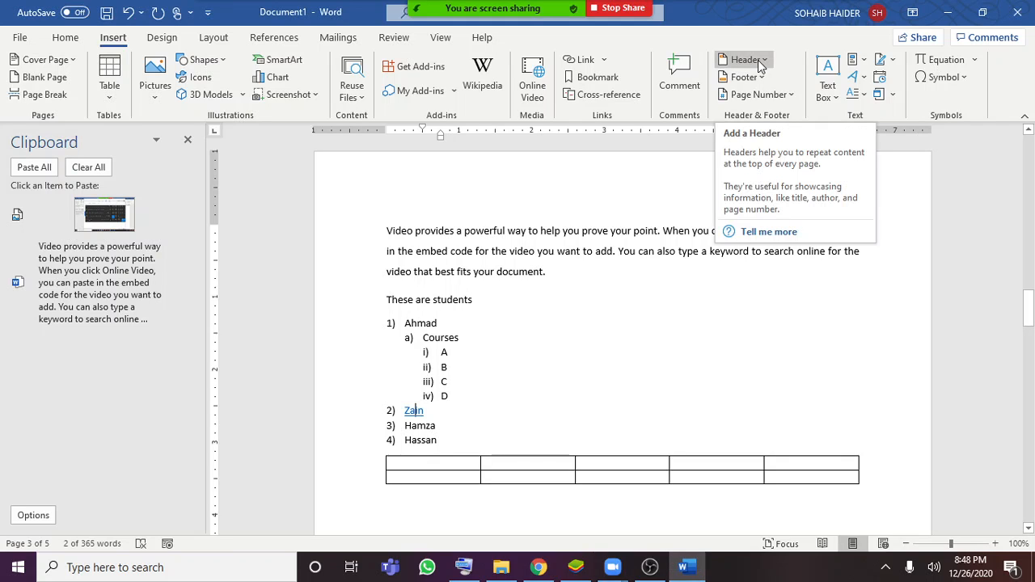
# Add the header text "MY DOxs" on page 3 and return to the document body
pyautogui.click(763, 62)
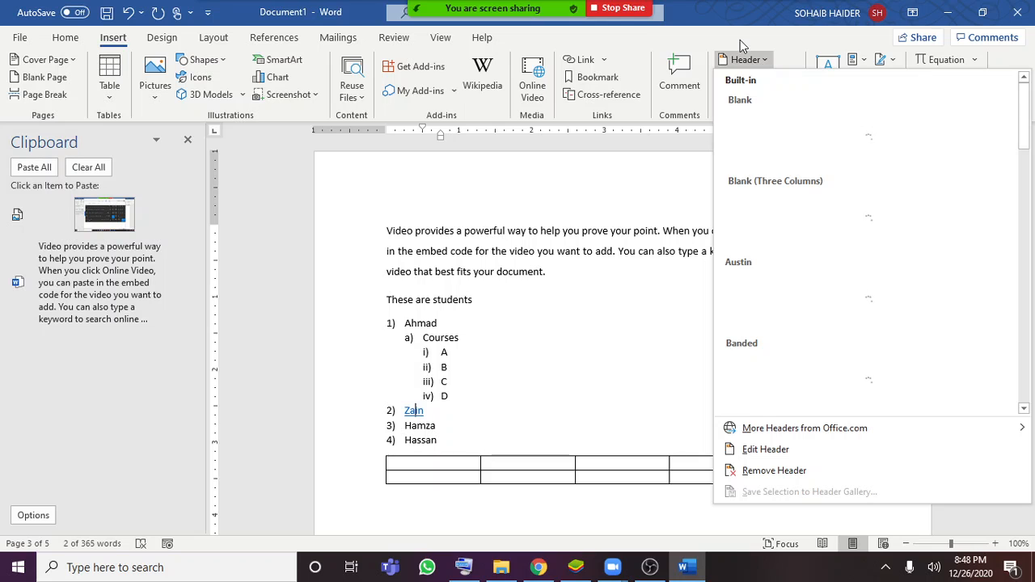
pyautogui.click(378, 230)
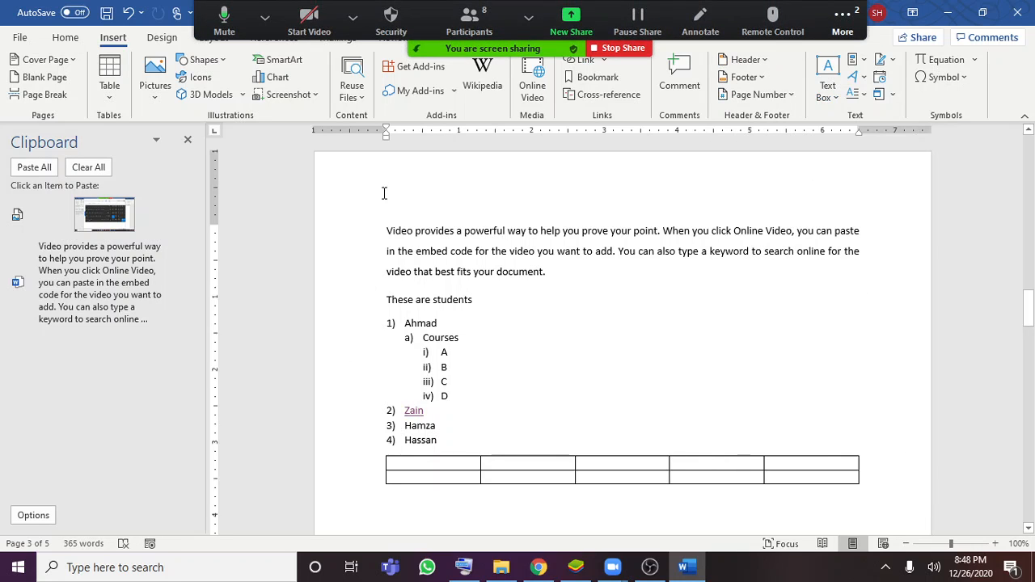
pyautogui.doubleClick(384, 193)
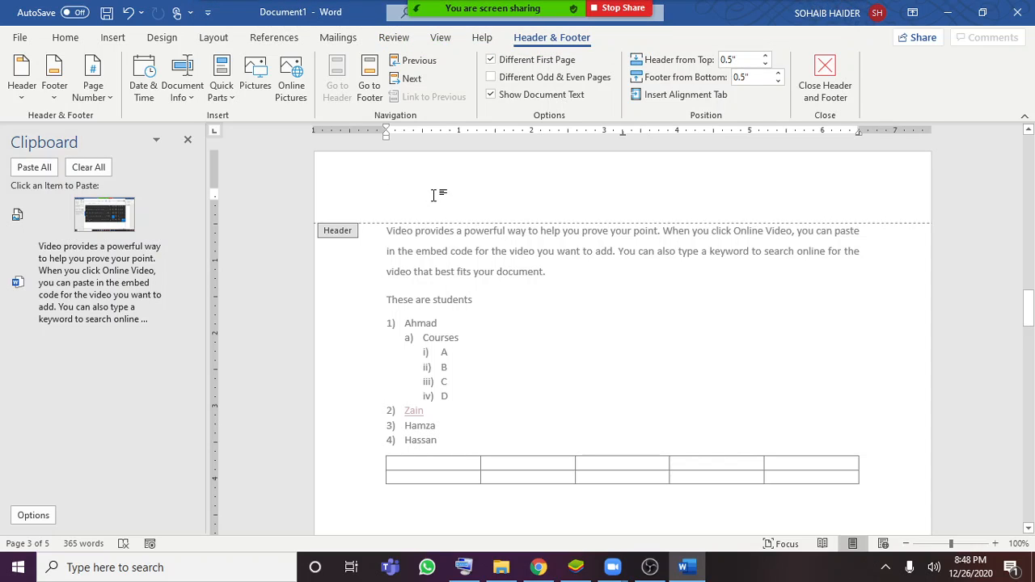
pyautogui.write('MY DOcs')
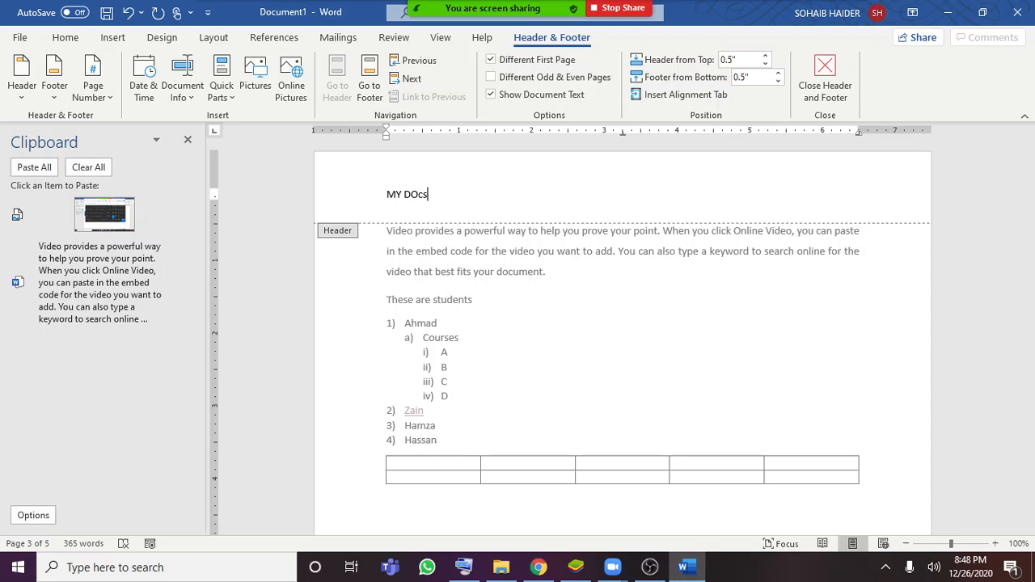
pyautogui.press('BackSpace')
pyautogui.press('BackSpace')
pyautogui.write('xs')
pyautogui.press('Return')
pyautogui.doubleClick(761, 355)
# Examine the other pages and the cover page to see where the header text appears
pyautogui.scroll(-5, 696, 310)
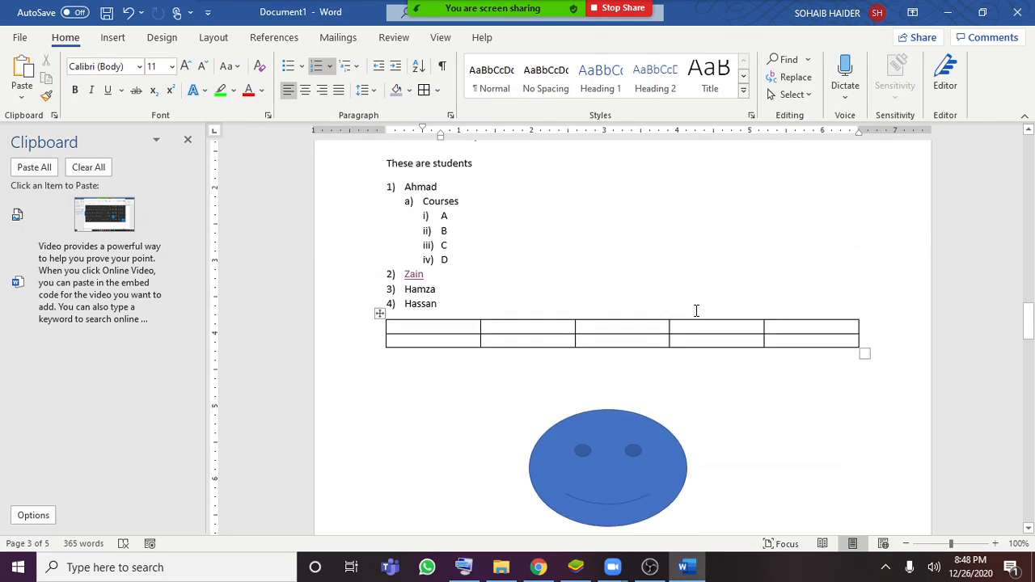
pyautogui.scroll(-7, 696, 309)
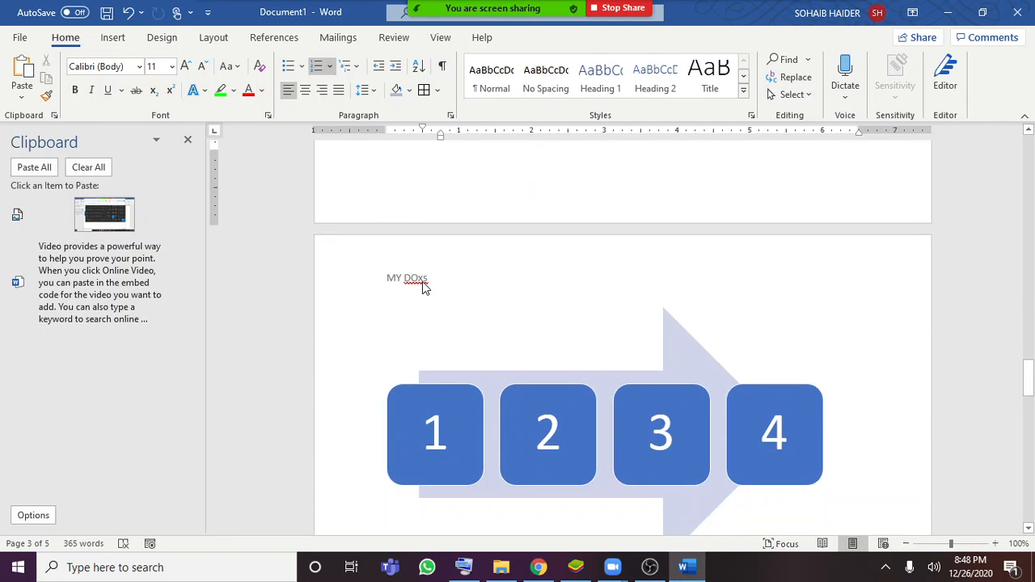
pyautogui.scroll(-9, 444, 305)
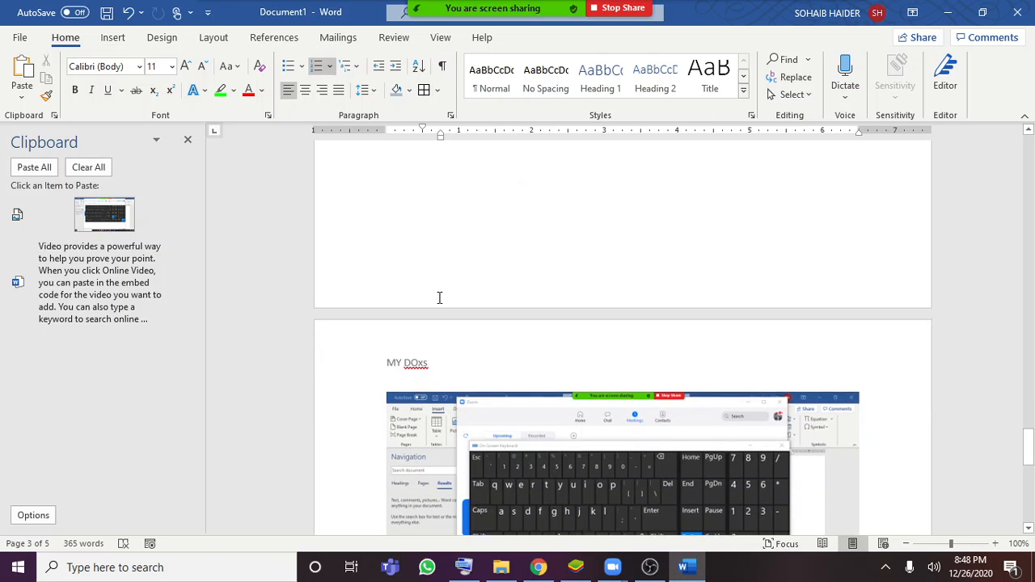
pyautogui.scroll(15, 478, 360)
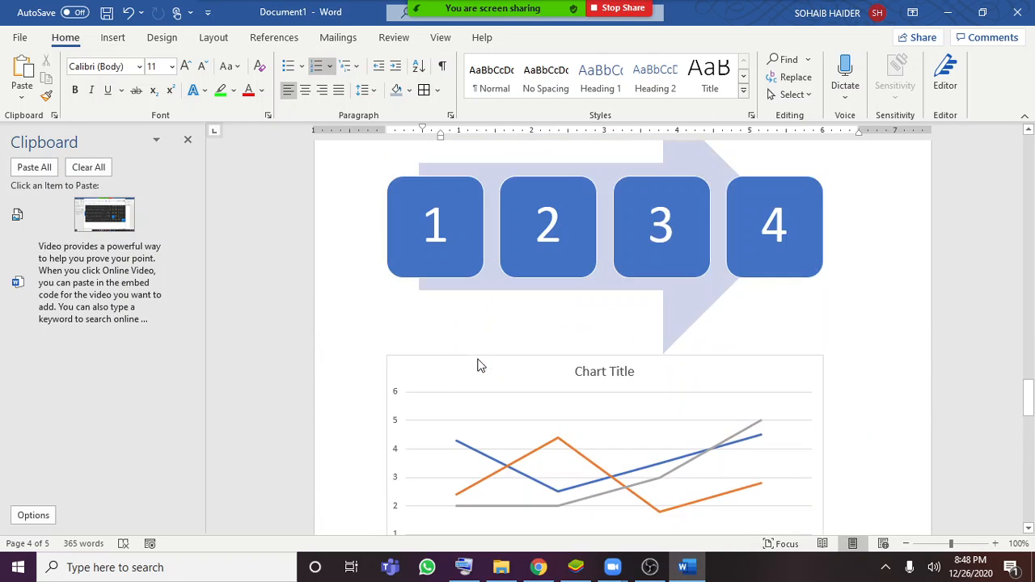
pyautogui.scroll(15, 479, 357)
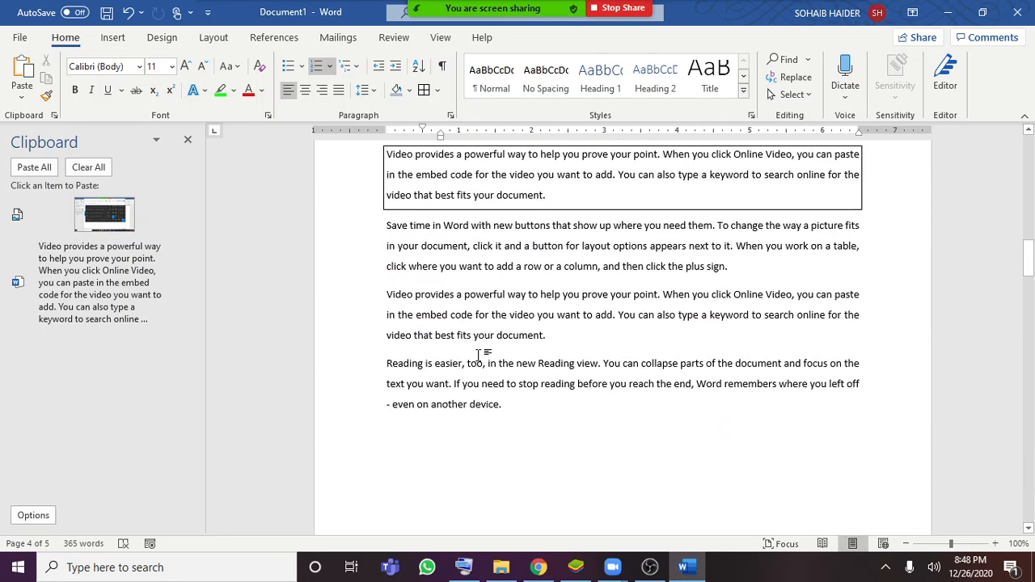
pyautogui.scroll(3, 479, 356)
pyautogui.scroll(-7, 479, 353)
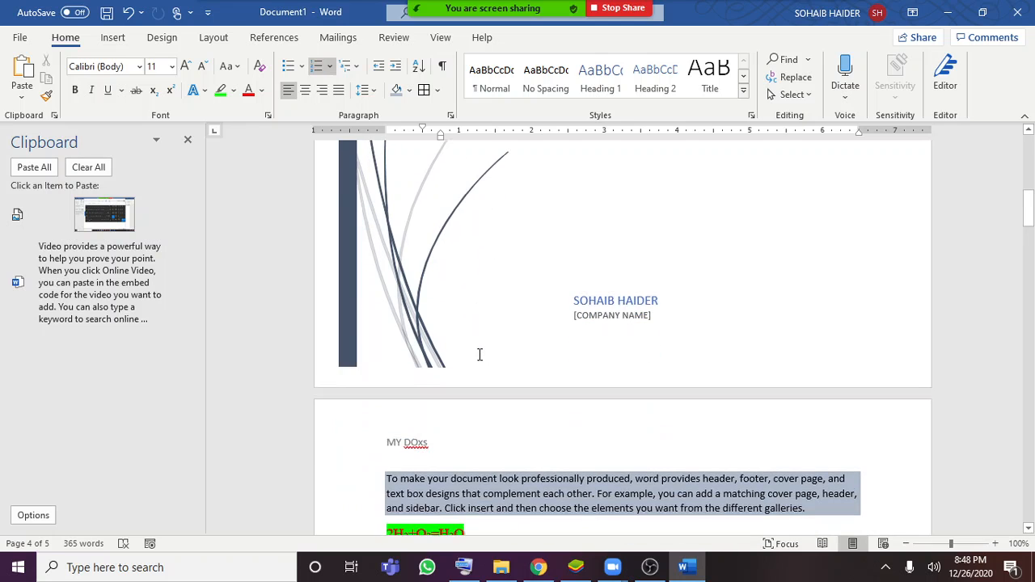
# Enter the author's first name in the footer of page 2 and return to the document body
pyautogui.doubleClick(490, 433)
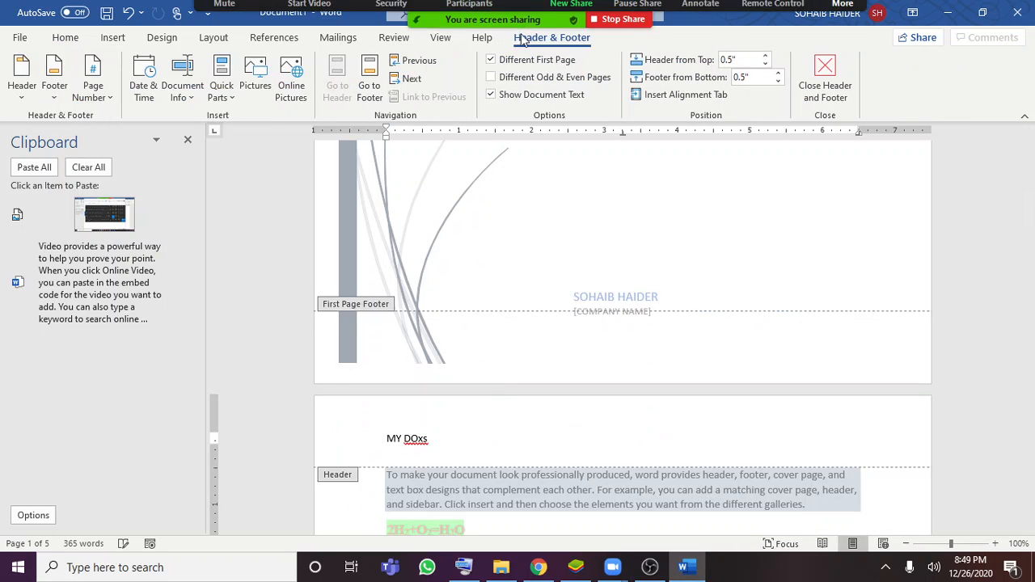
pyautogui.scroll(-5, 543, 270)
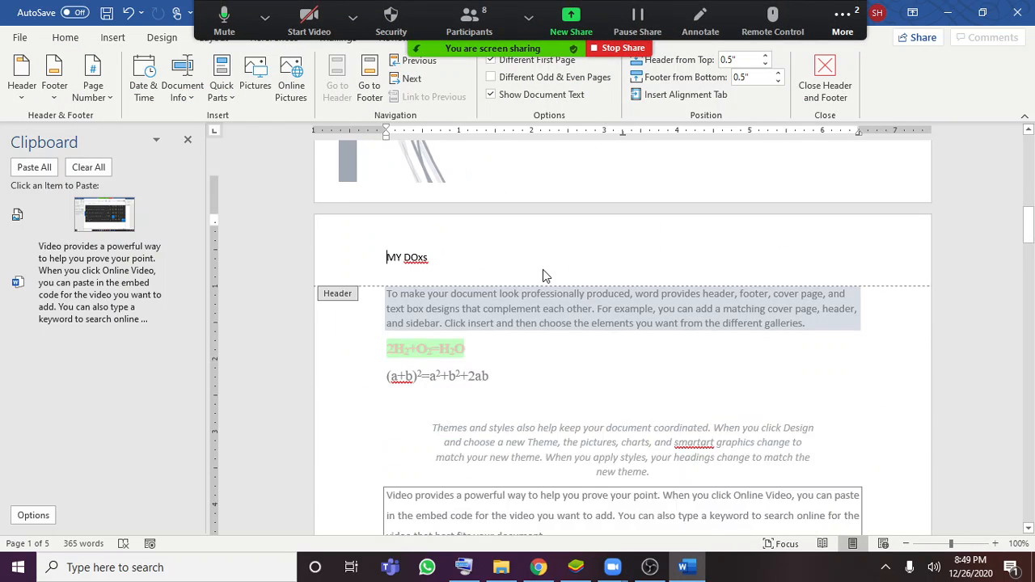
pyautogui.scroll(-10, 545, 275)
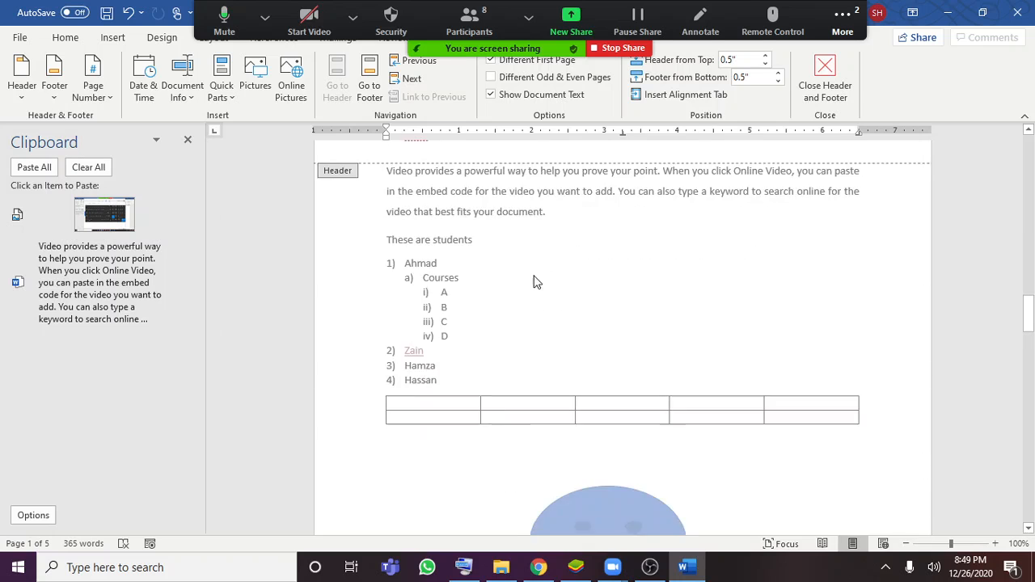
pyautogui.scroll(2, 477, 225)
pyautogui.click(408, 285)
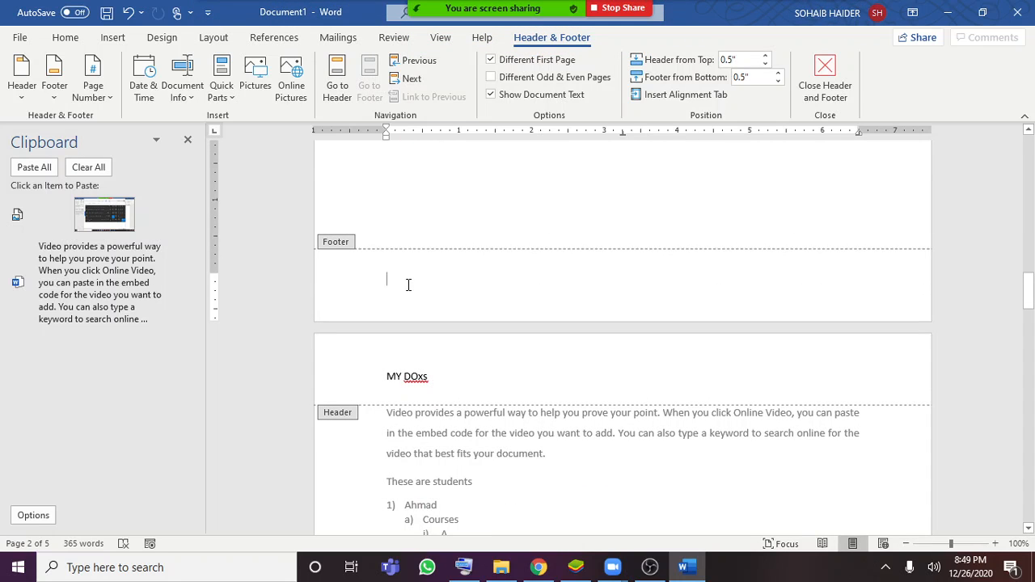
pyautogui.write('soha')
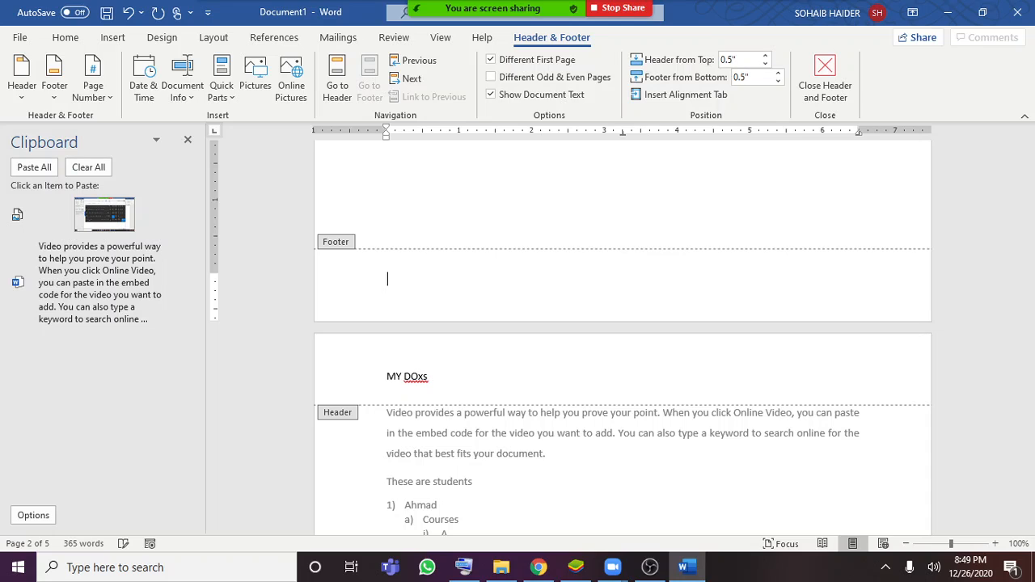
pyautogui.write('Sohaib')
pyautogui.press('Return')
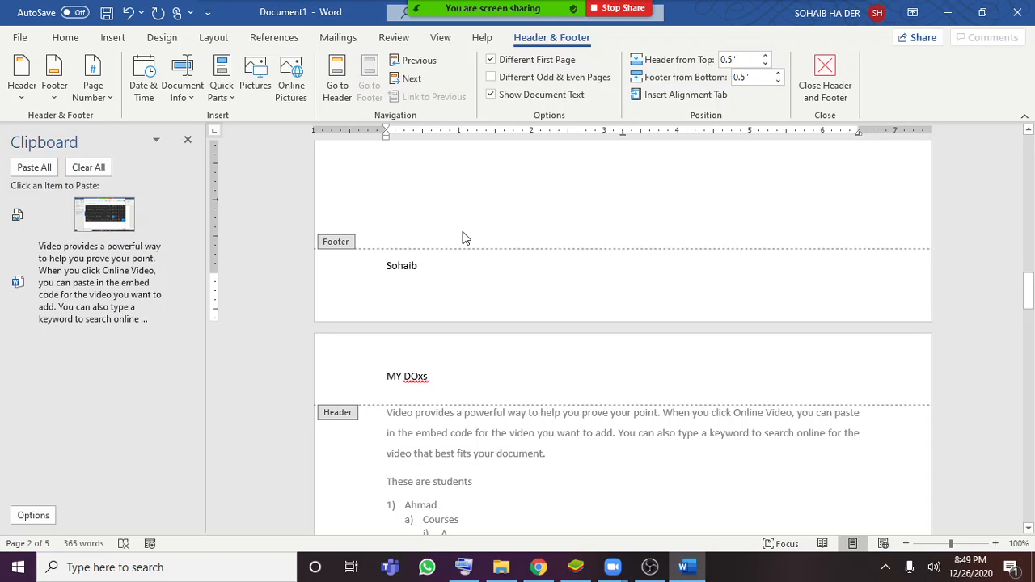
pyautogui.doubleClick(480, 221)
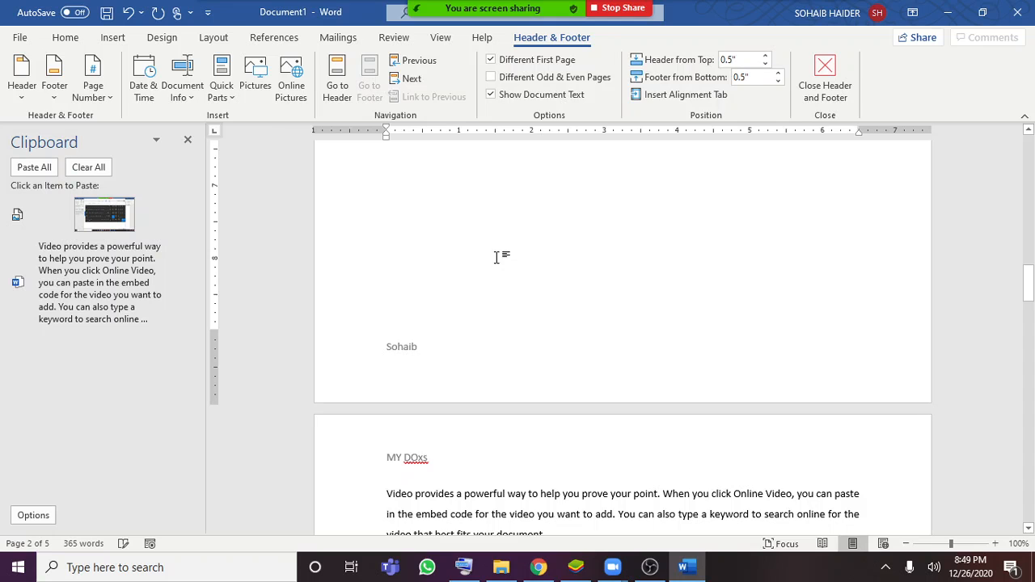
# Examine the footers and headers on the following pages to see where the footer text is repeated
pyautogui.scroll(-5, 513, 285)
pyautogui.scroll(-12, 513, 285)
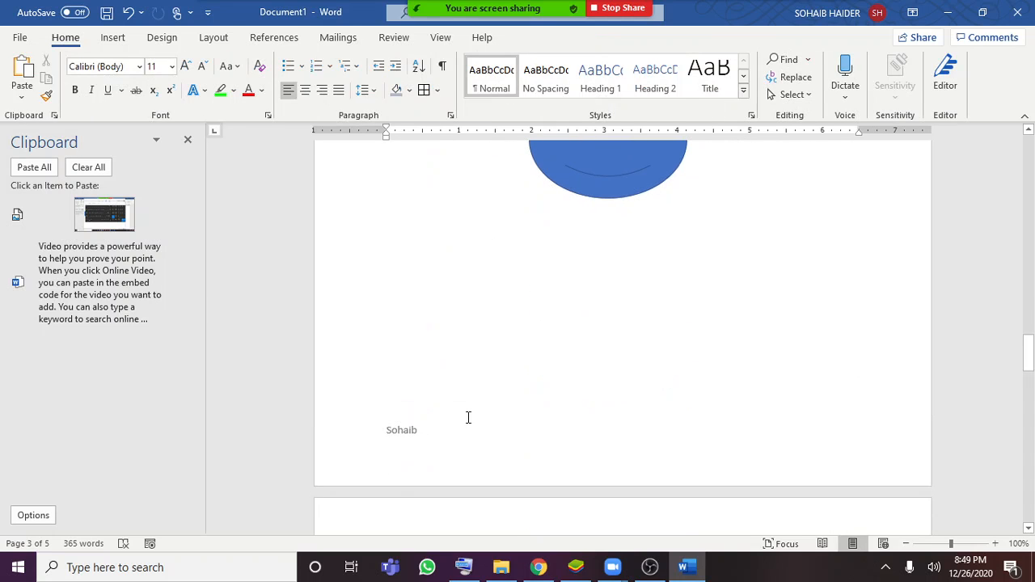
pyautogui.scroll(-3, 454, 432)
pyautogui.scroll(-1, 399, 449)
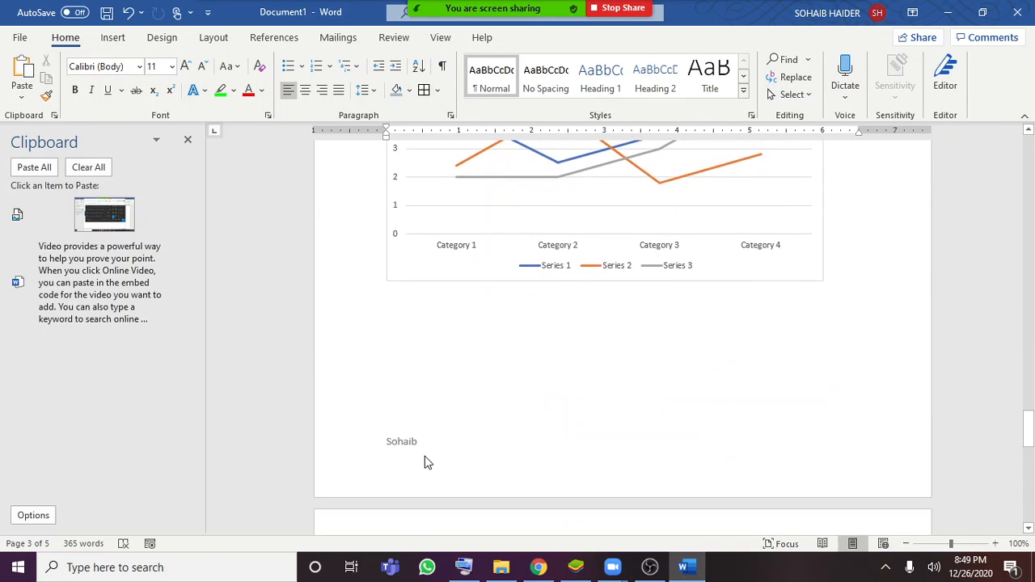
pyautogui.scroll(12, 425, 460)
pyautogui.scroll(15, 425, 445)
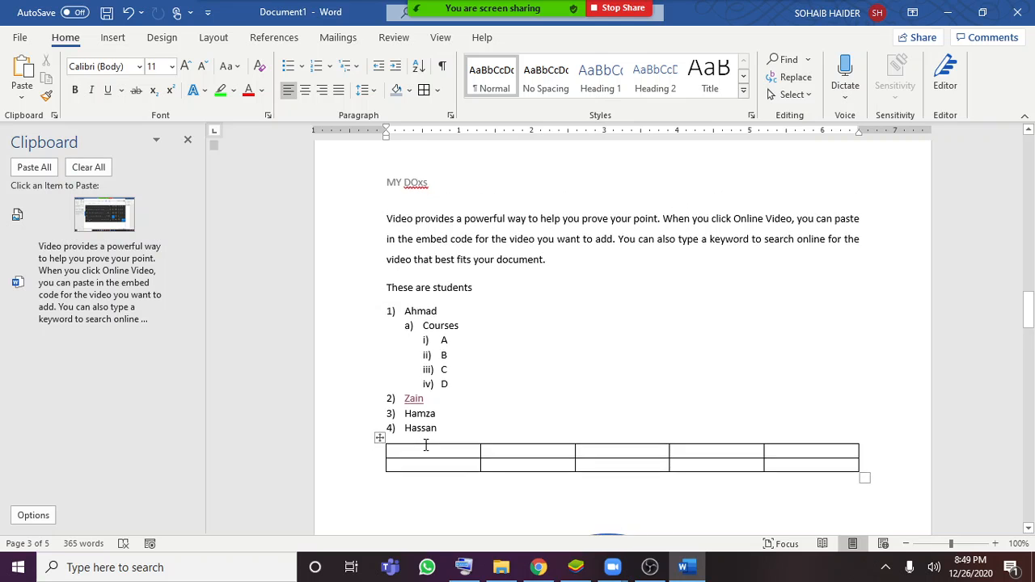
pyautogui.scroll(-2, 429, 445)
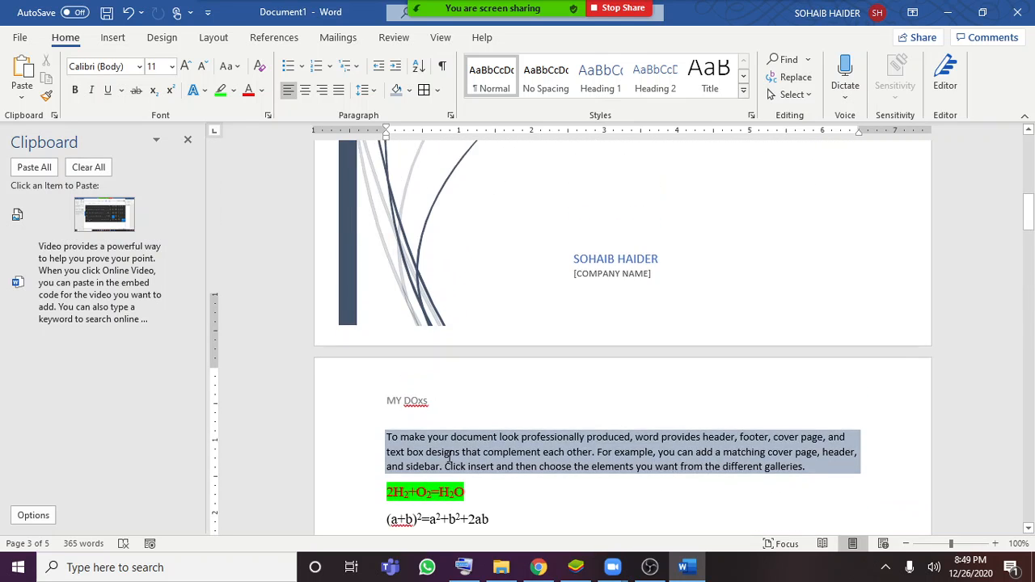
# Replace the page 2 header with an Accent Bar 1 page number at the top of the page and return to the document body
pyautogui.doubleClick(544, 300)
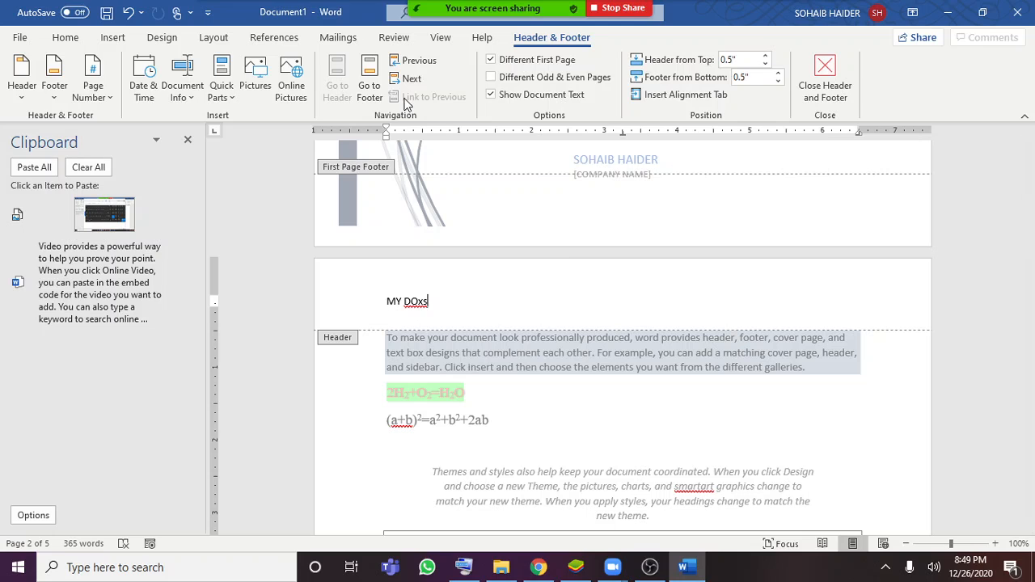
pyautogui.click(99, 92)
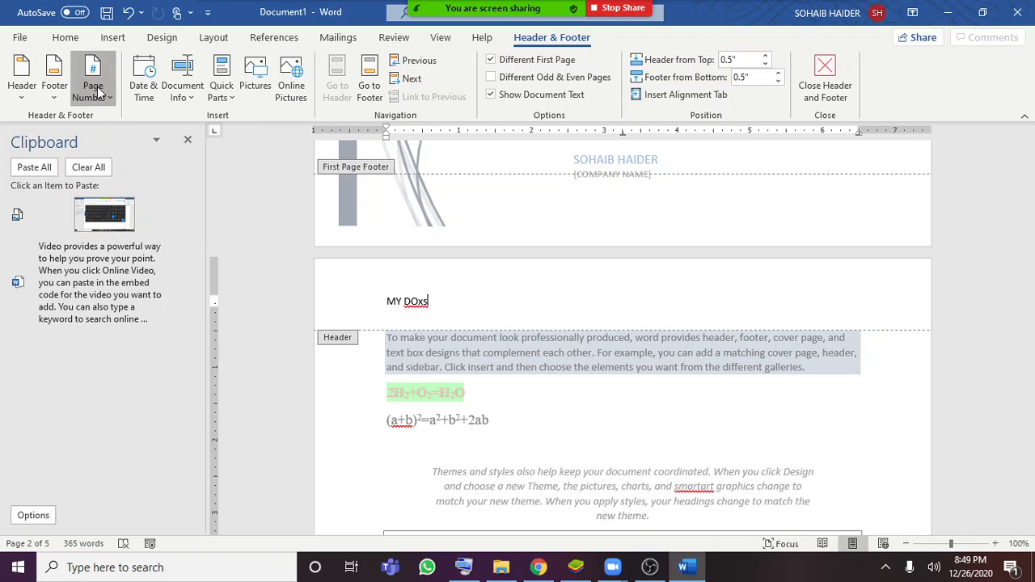
pyautogui.moveTo(120, 118)
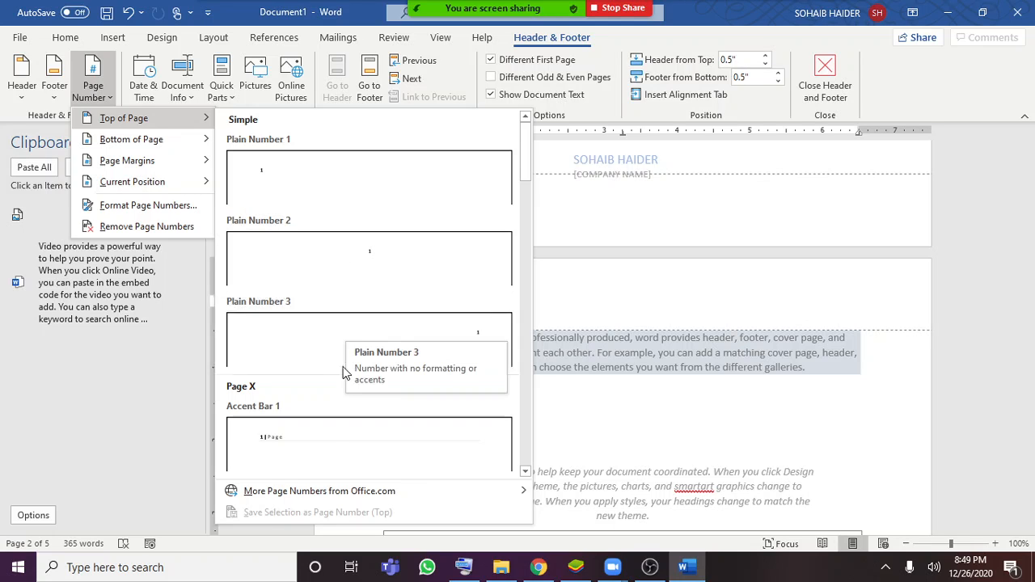
pyautogui.click(335, 440)
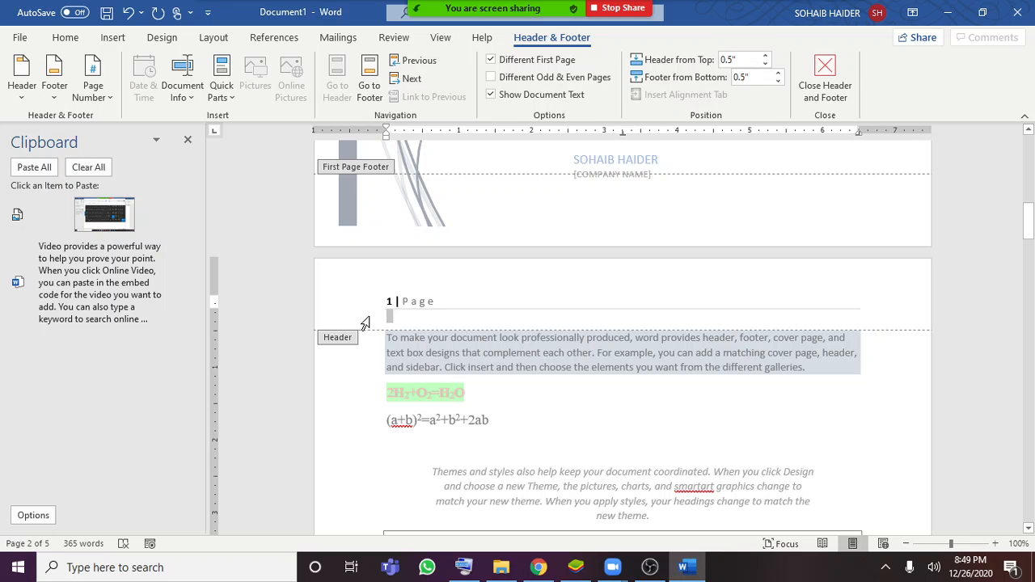
pyautogui.doubleClick(487, 414)
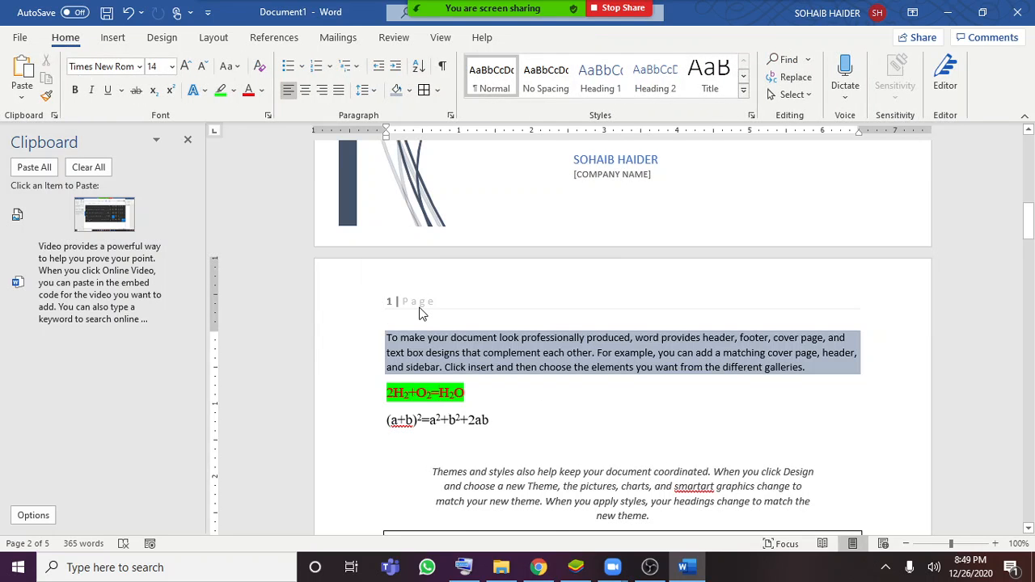
pyautogui.scroll(-15, 420, 313)
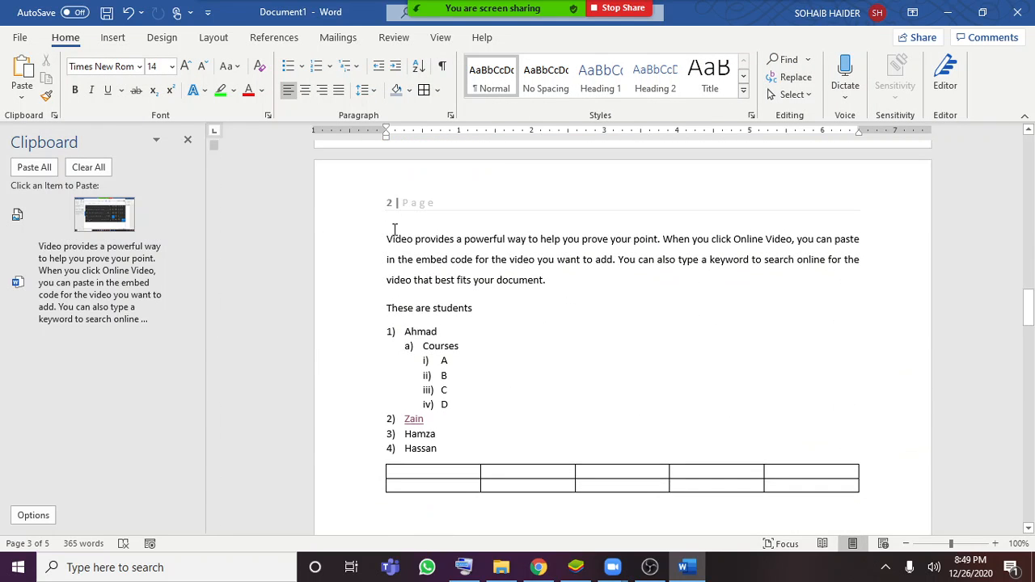
pyautogui.scroll(-15, 395, 230)
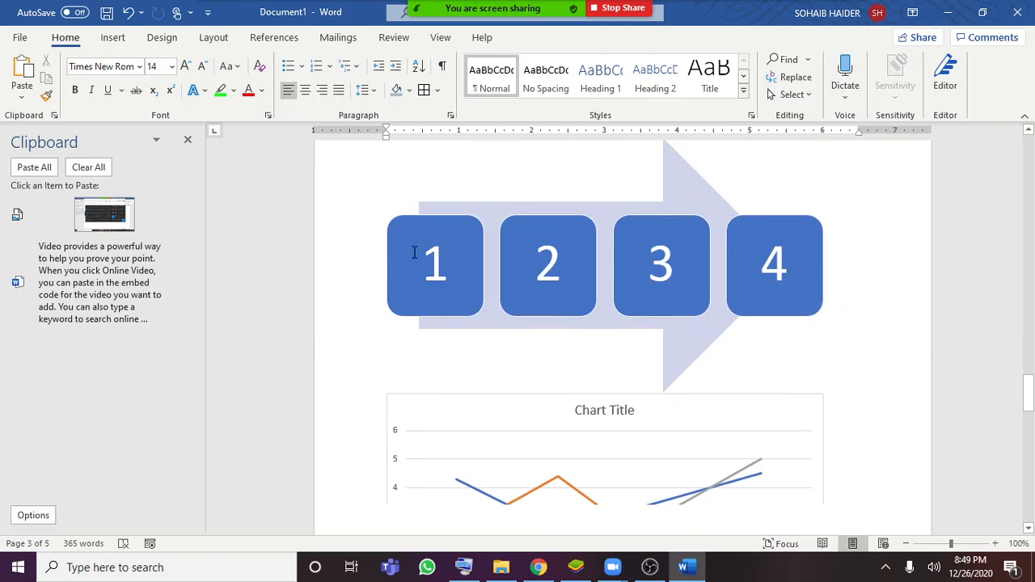
pyautogui.scroll(-1, 413, 253)
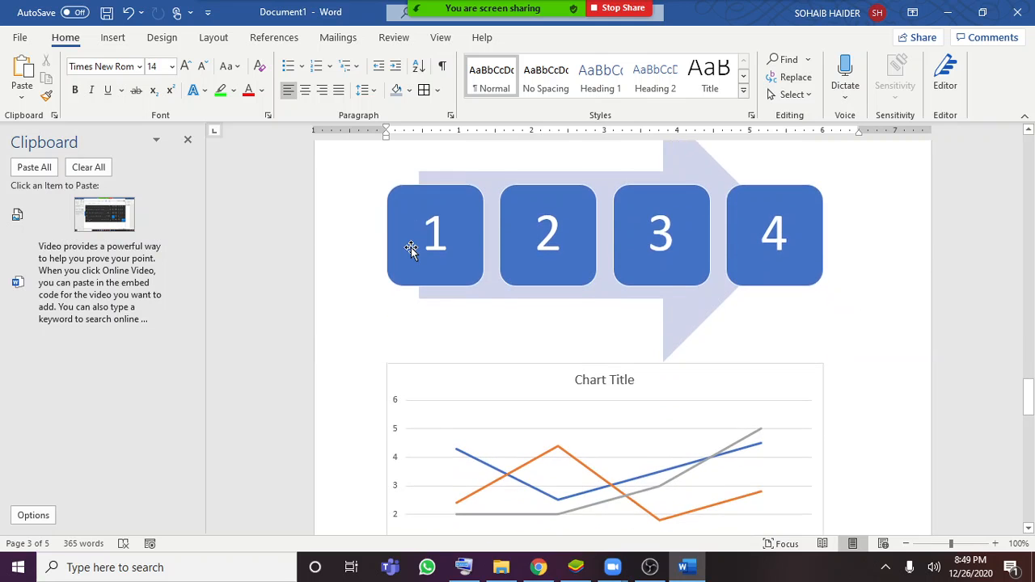
# Insert a Simple Text Box below the screenshot on the last page and enter "For your information" in it
pyautogui.click(117, 39)
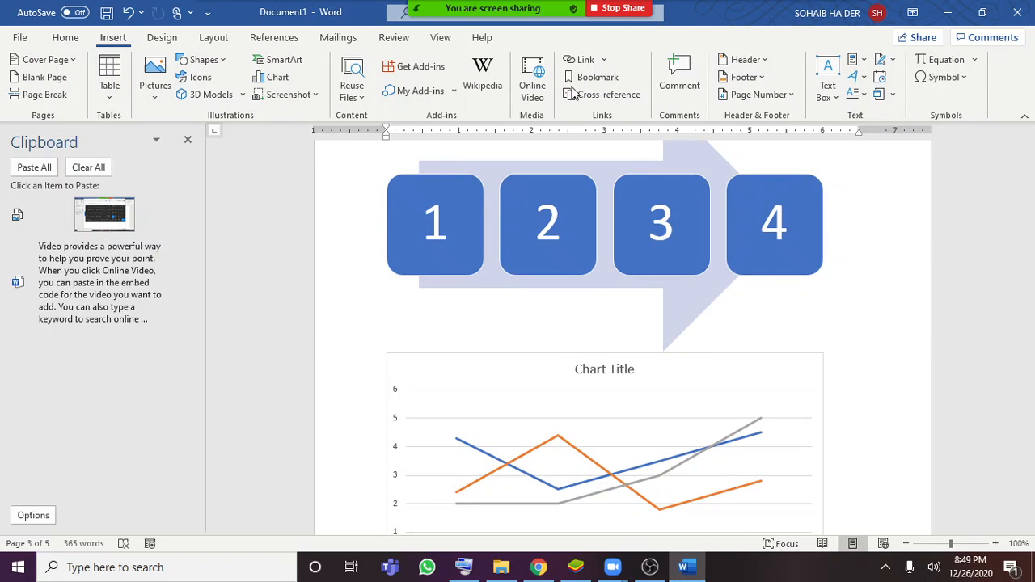
pyautogui.click(828, 79)
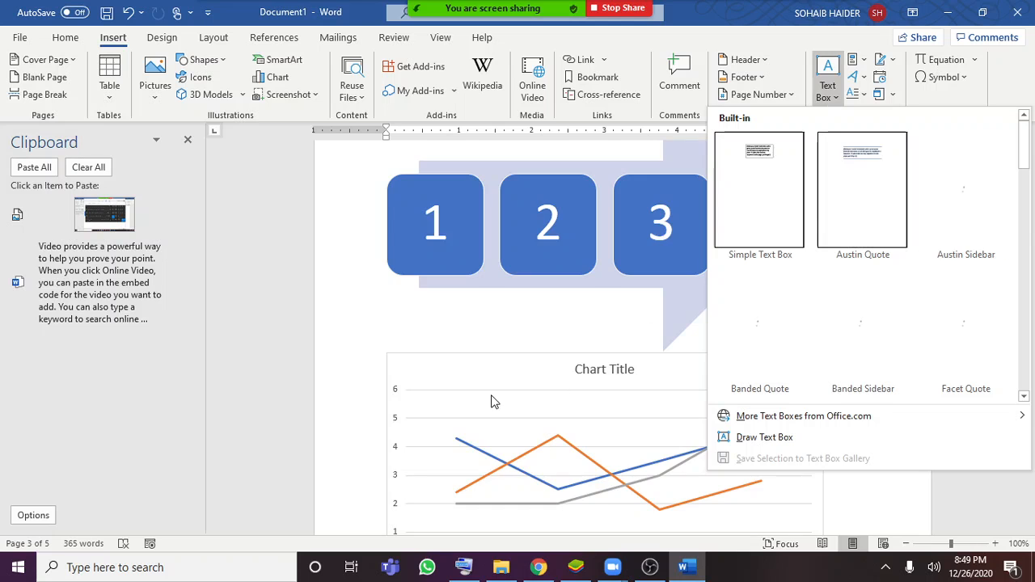
pyautogui.scroll(-12, 494, 402)
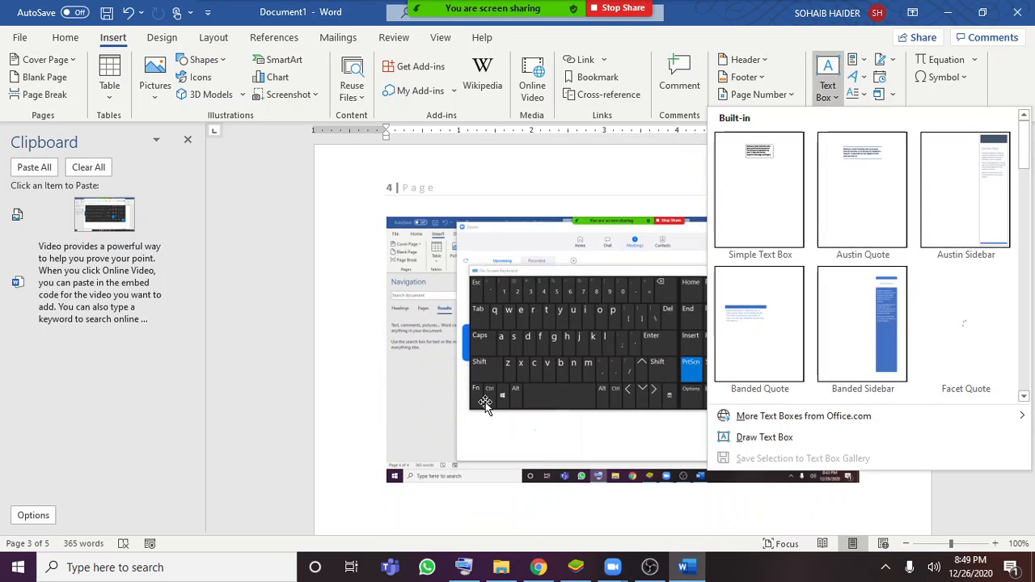
pyautogui.scroll(-8, 486, 399)
pyautogui.scroll(2, 455, 330)
pyautogui.click(452, 300)
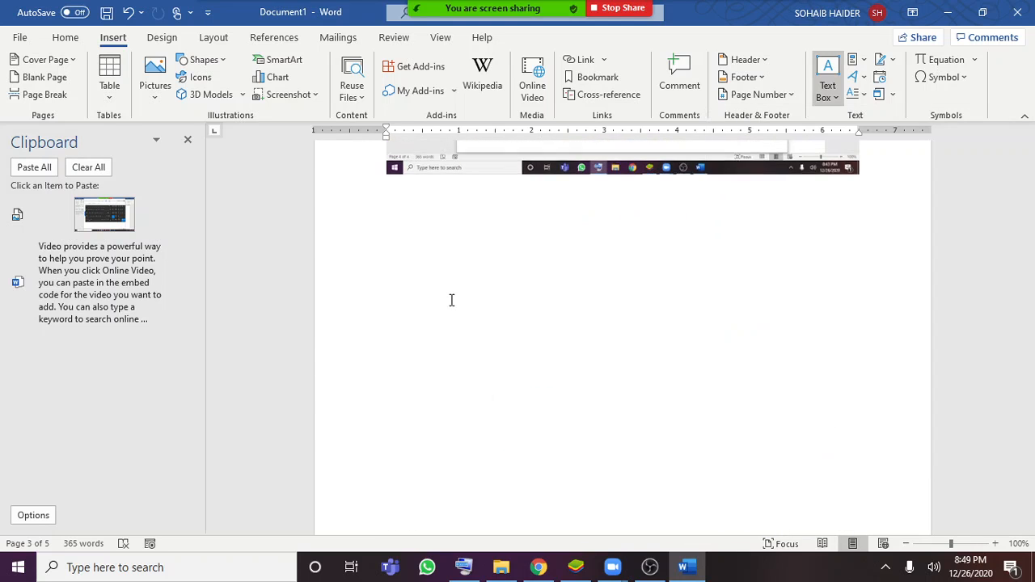
pyautogui.scroll(1, 452, 300)
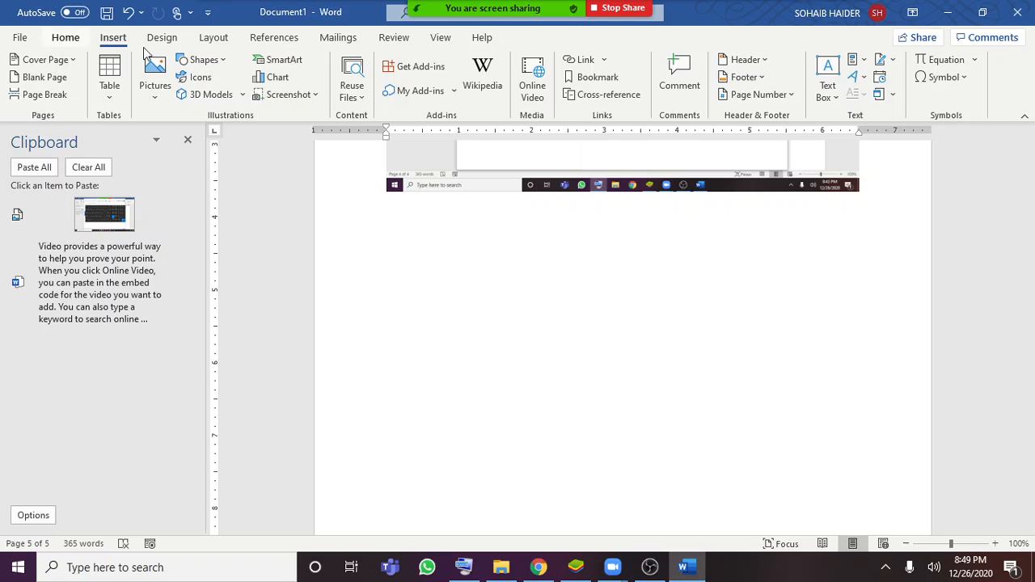
pyautogui.click(828, 85)
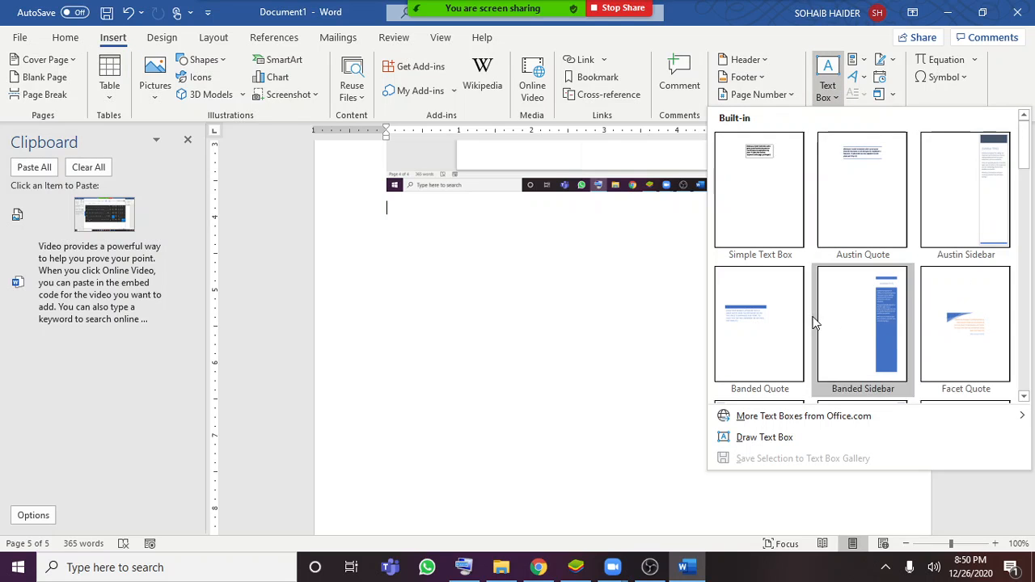
pyautogui.click(785, 174)
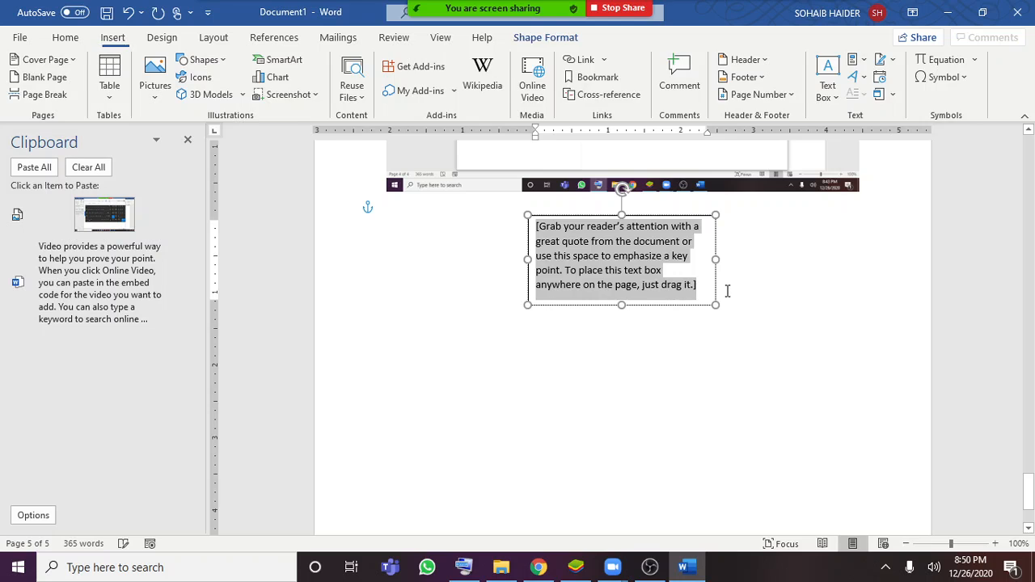
pyautogui.write('for')
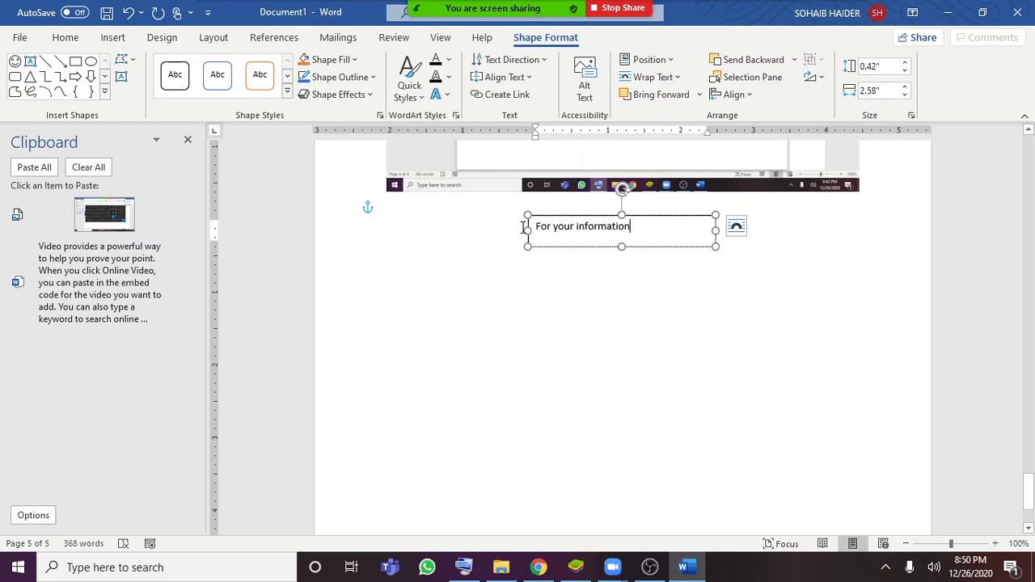
# Narrow the text box from its left edge to about 1.71" wide and stretch it downward into a taller box
pyautogui.moveTo(528, 230); pyautogui.dragTo(591, 232)
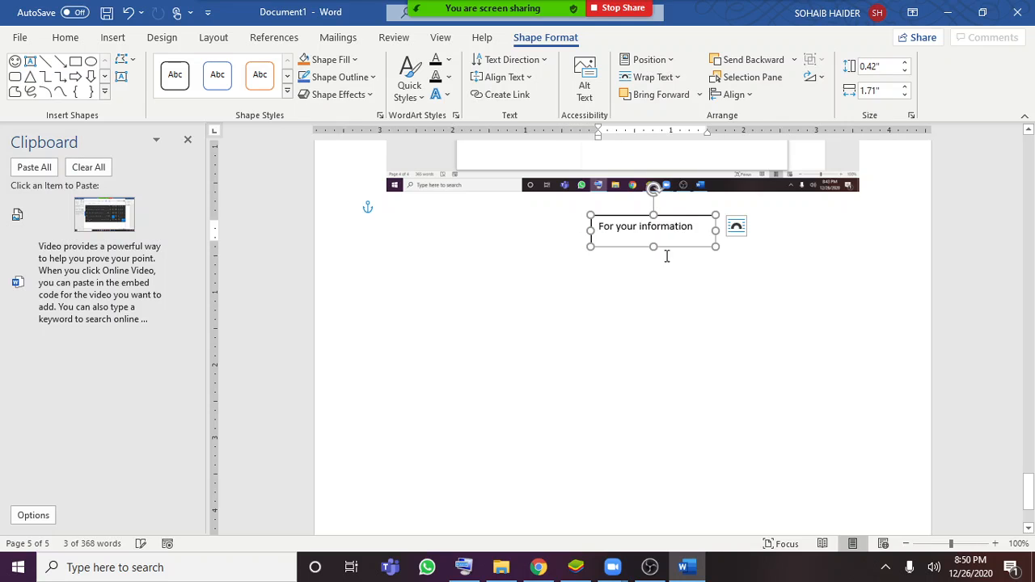
pyautogui.moveTo(654, 247); pyautogui.dragTo(653, 350)
pyautogui.click(424, 298)
pyautogui.moveTo(615, 291); pyautogui.dragTo(709, 306)
pyautogui.click(742, 331)
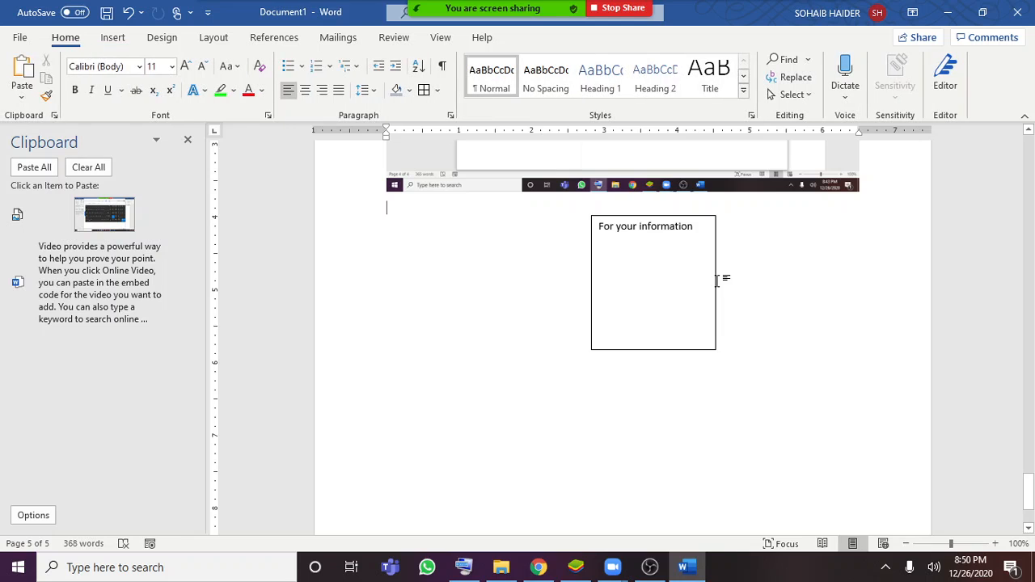
# Extend the text box's right edge to the page's right margin and pull in its left edge to just fit the text
pyautogui.click(715, 280)
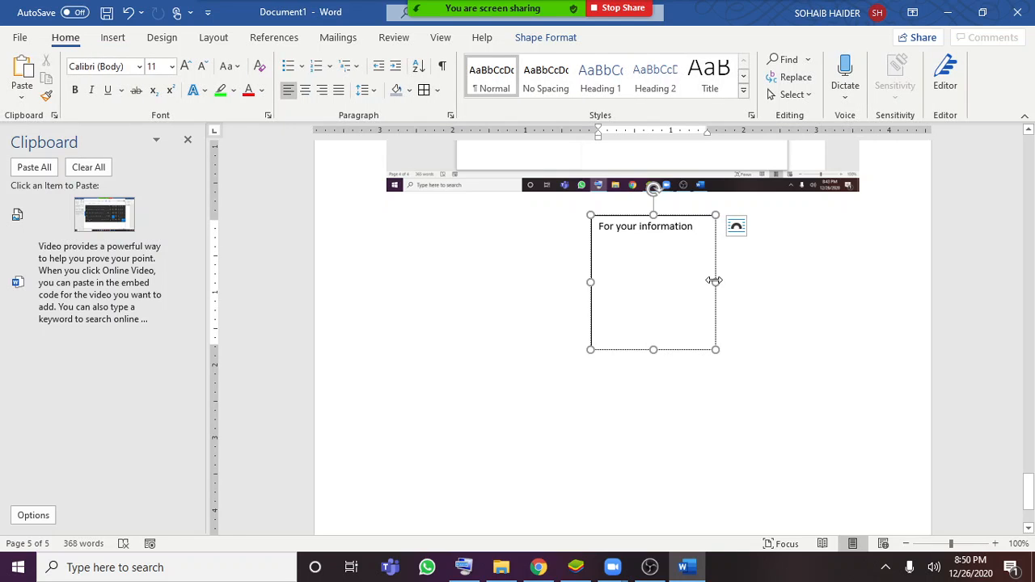
pyautogui.moveTo(715, 280); pyautogui.dragTo(865, 283)
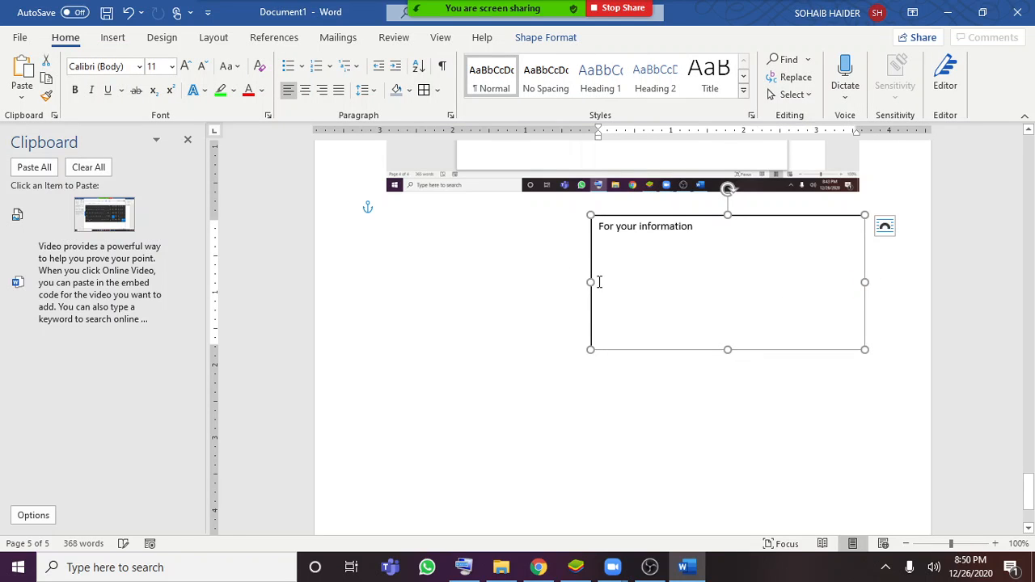
pyautogui.moveTo(590, 281); pyautogui.dragTo(753, 281)
pyautogui.click(911, 427)
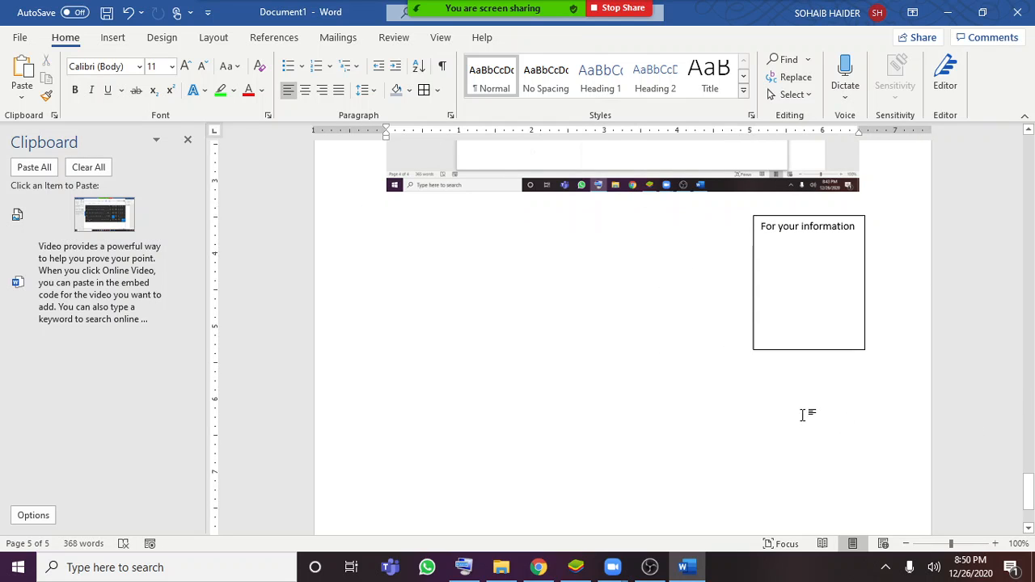
# Insert blue hard-shadow WordArt below the screenshot on the last page with the text "MS Word"
pyautogui.scroll(3, 804, 415)
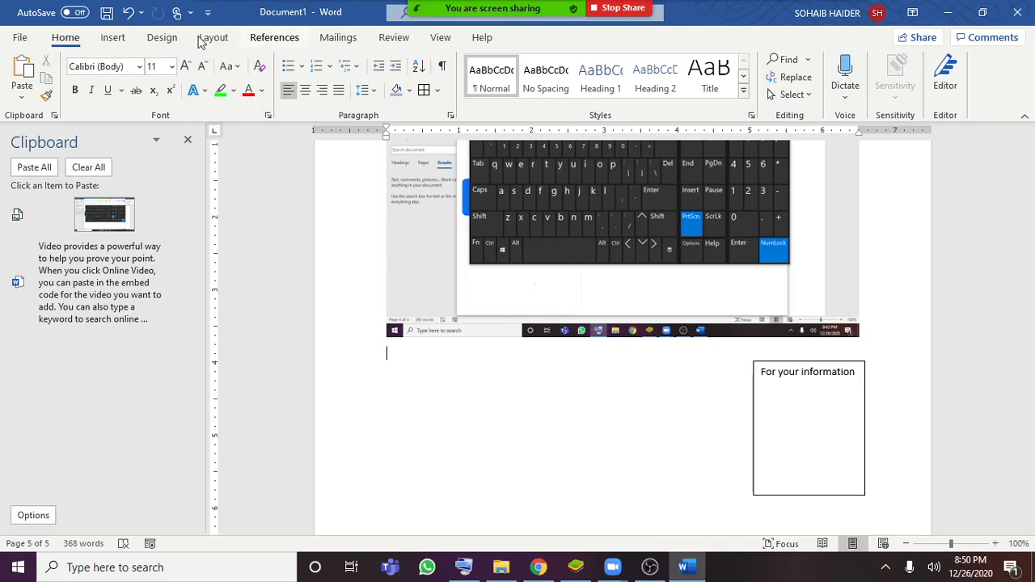
pyautogui.click(112, 41)
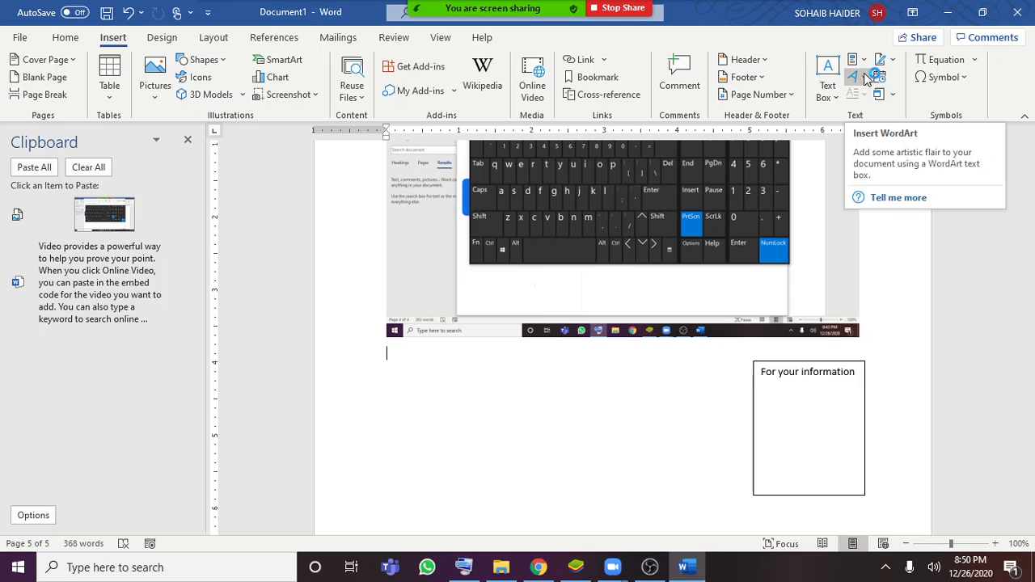
pyautogui.click(863, 76)
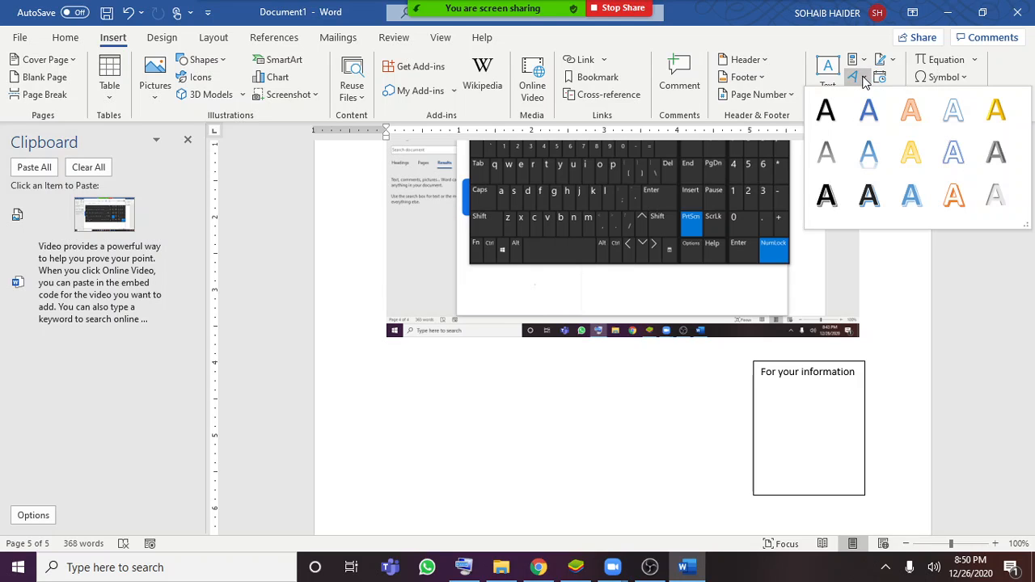
pyautogui.click(911, 196)
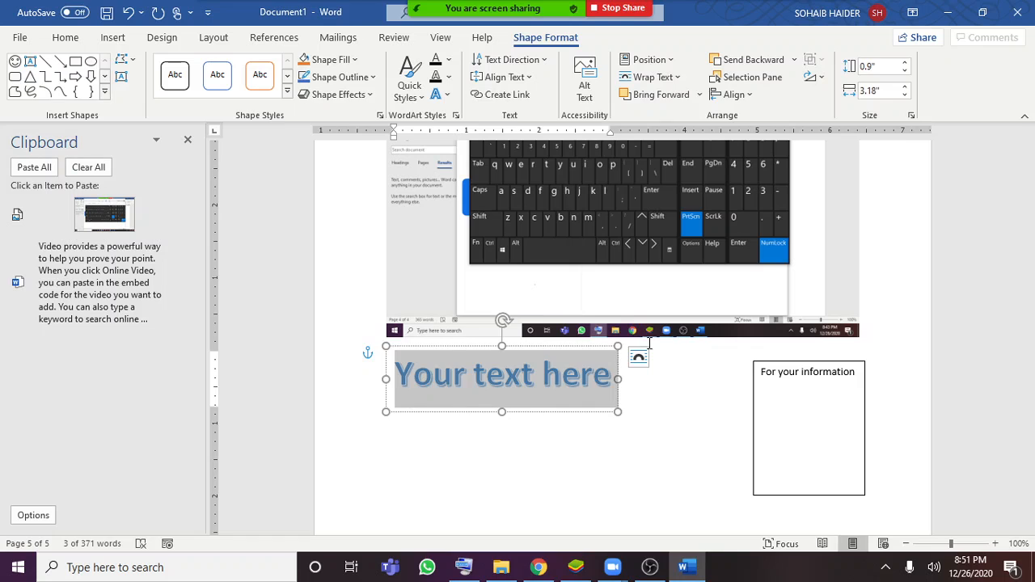
pyautogui.write('MS')
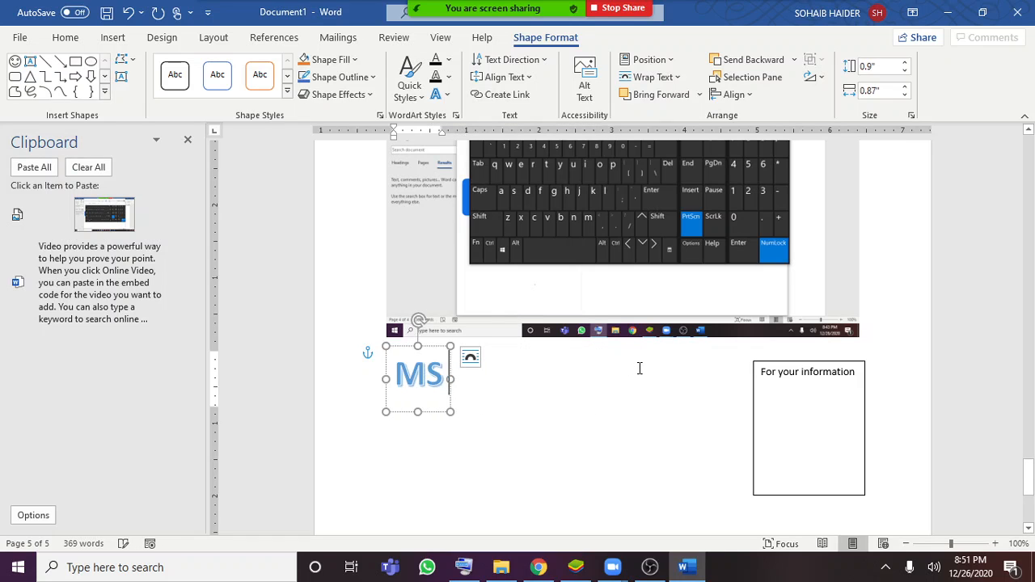
pyautogui.write(' Word')
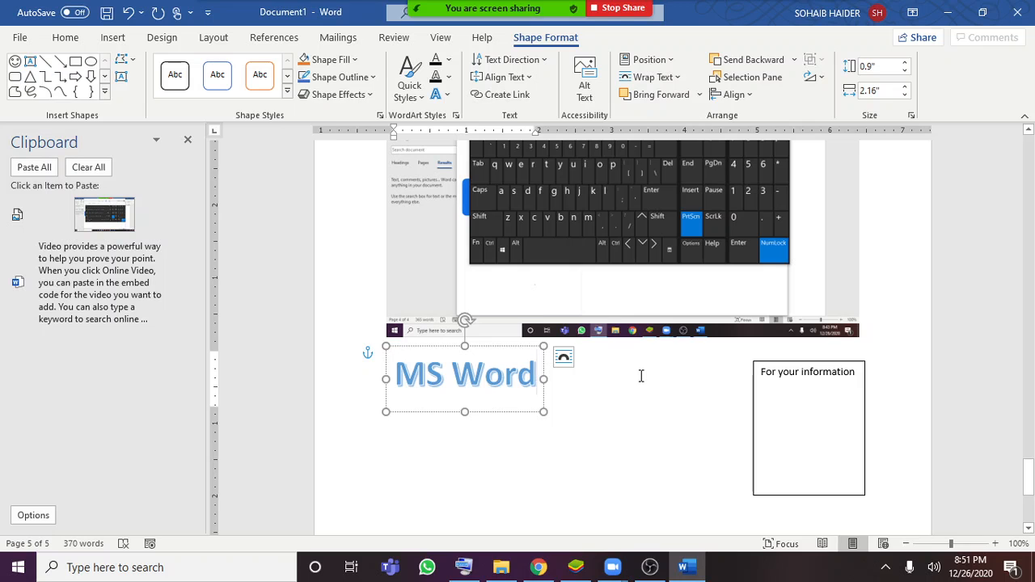
pyautogui.click(631, 394)
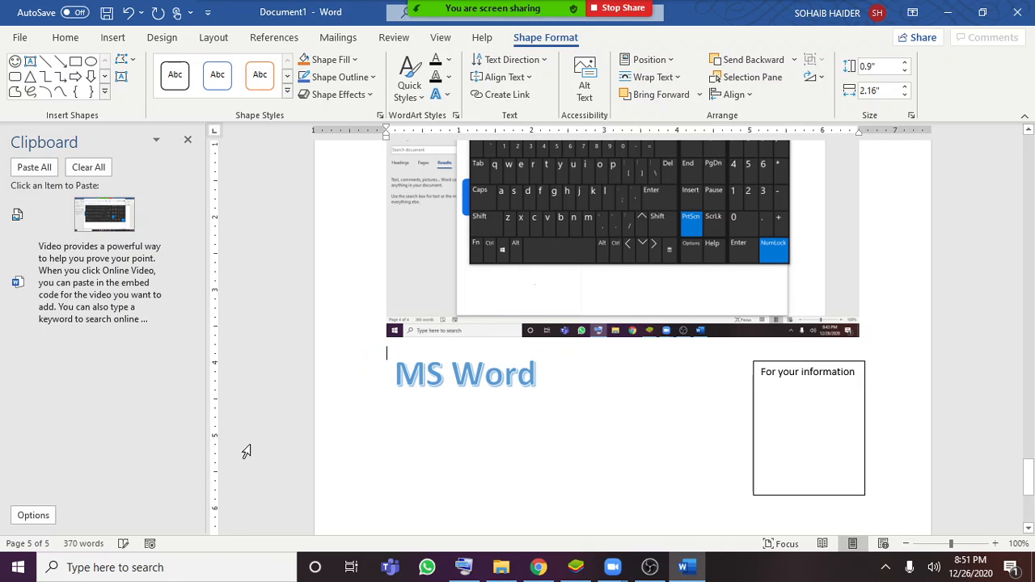
# Insert the built-in Binomial Theorem equation below the screenshot and move it to the right of the MS Word WordArt
pyautogui.click(112, 37)
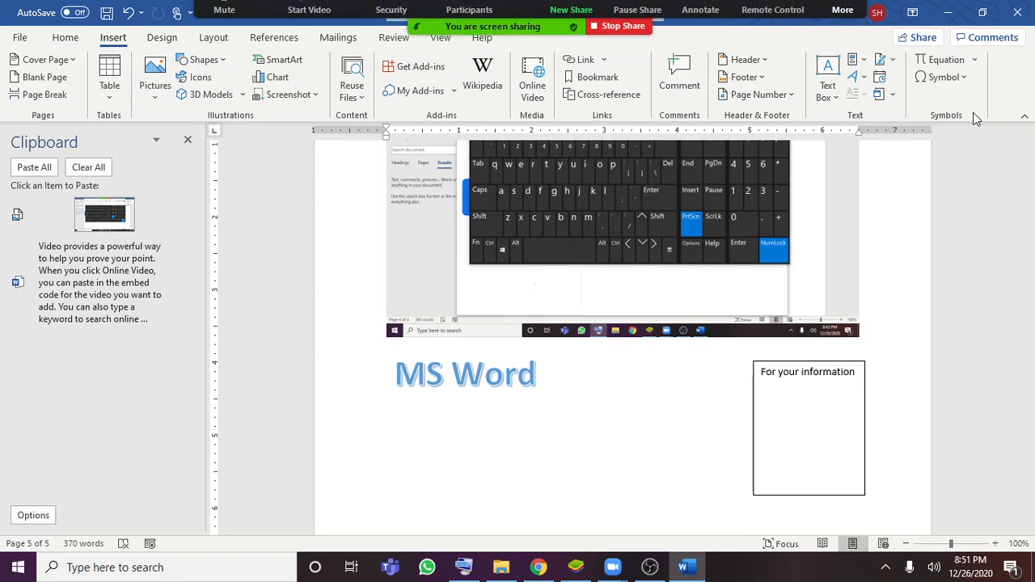
pyautogui.click(975, 61)
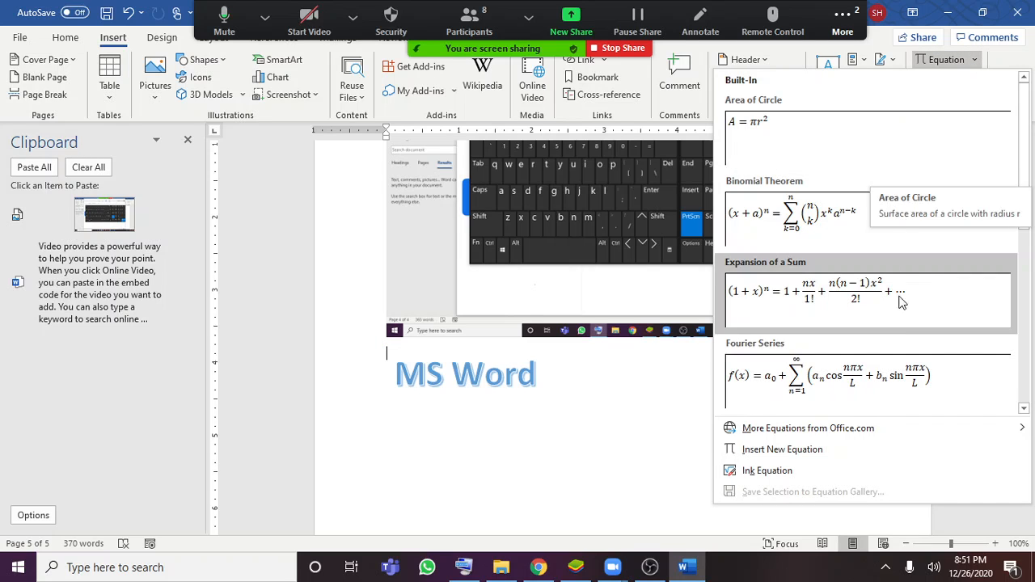
pyautogui.scroll(-3, 906, 380)
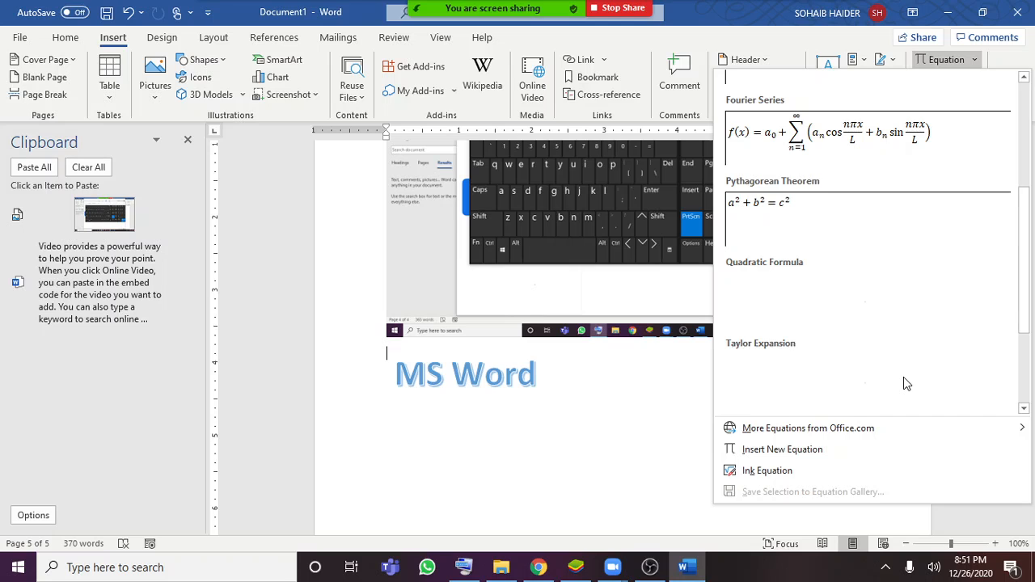
pyautogui.scroll(-2, 903, 377)
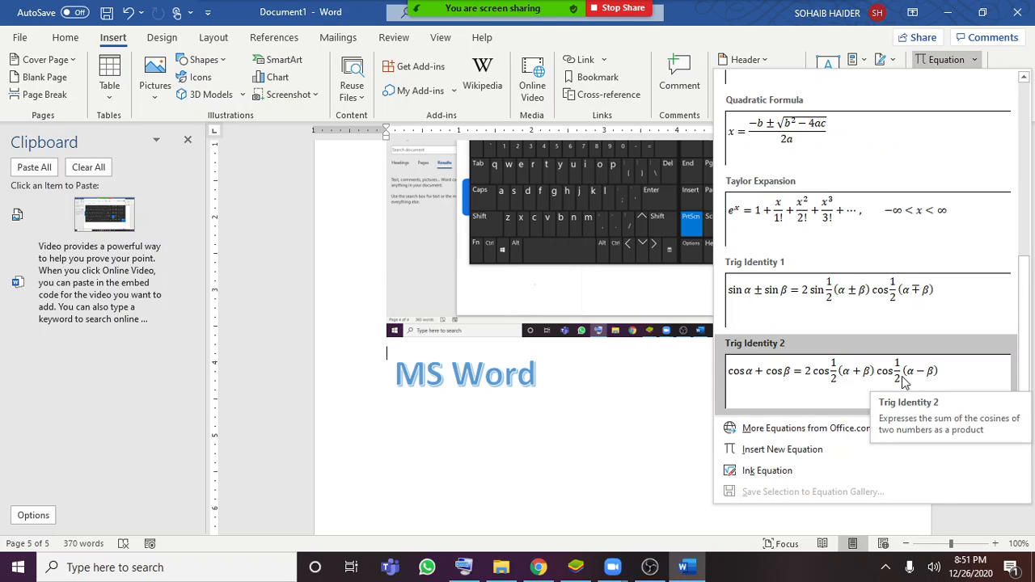
pyautogui.scroll(5, 904, 383)
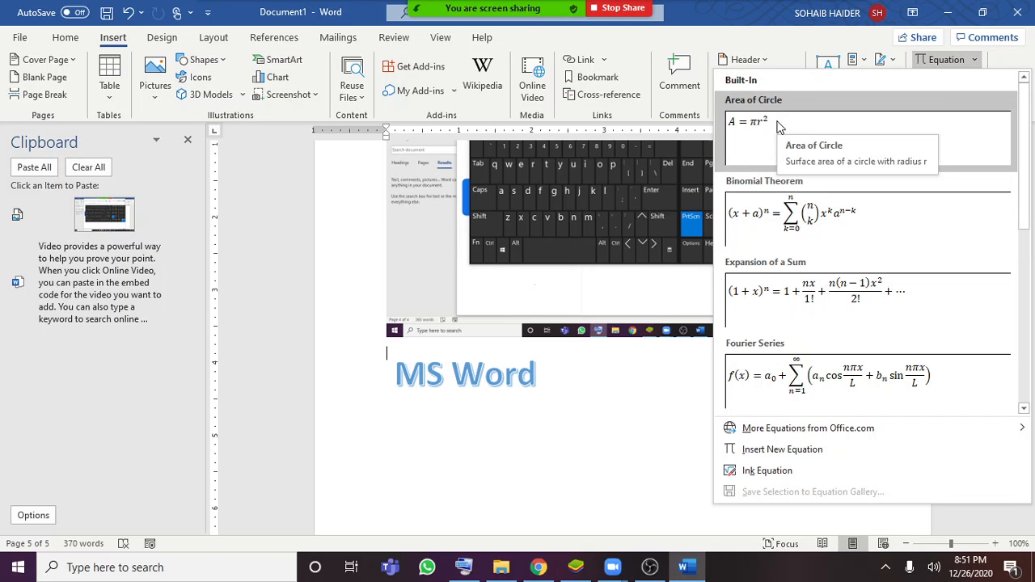
pyautogui.click(833, 229)
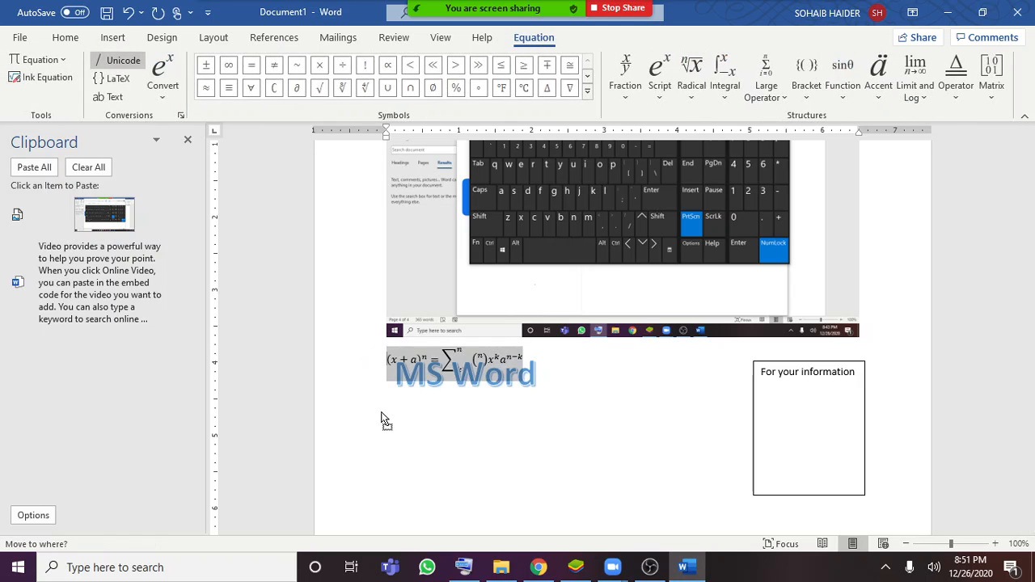
pyautogui.moveTo(381, 354); pyautogui.dragTo(532, 385)
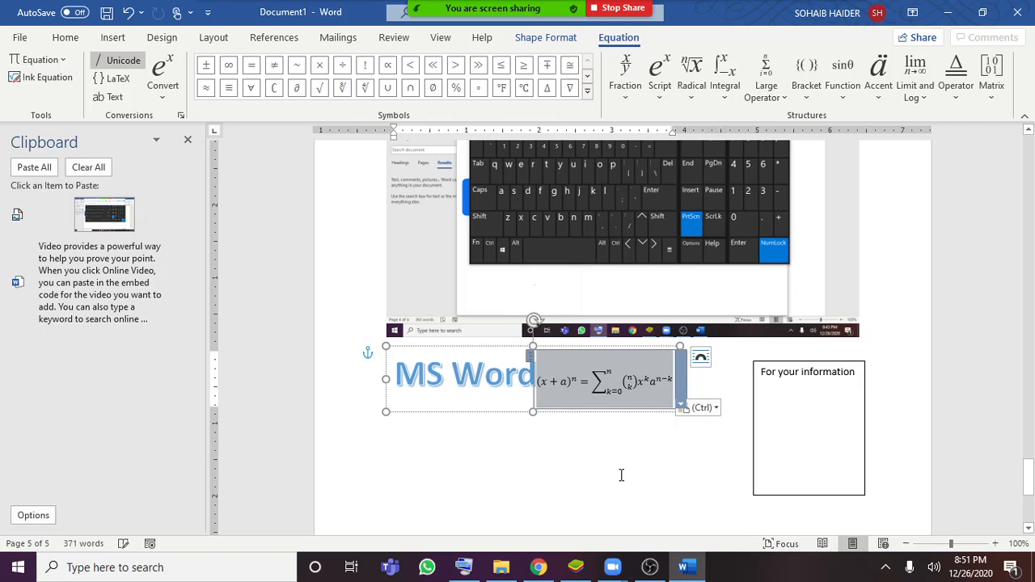
pyautogui.click(591, 458)
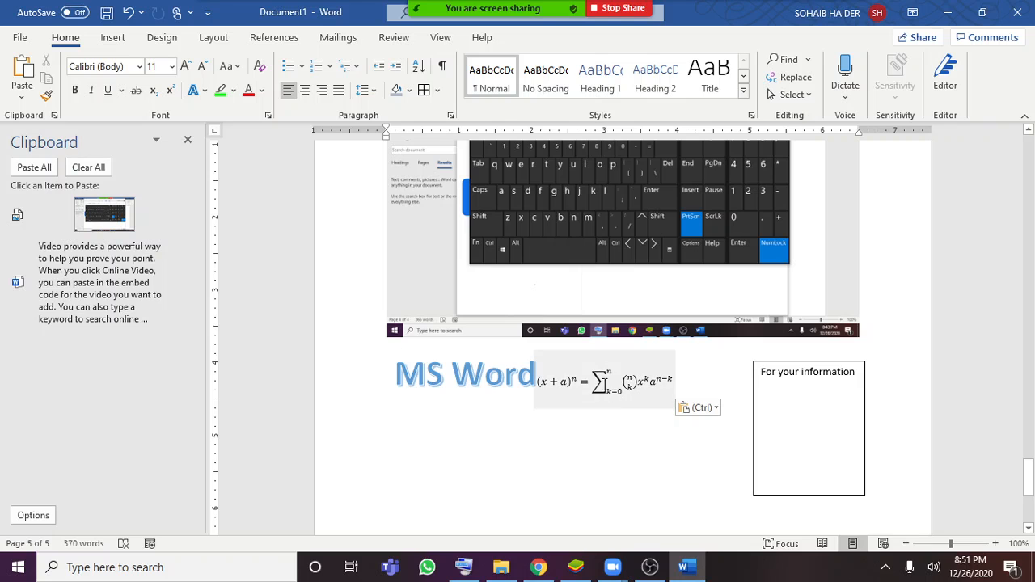
# Insert a copyright sign from the symbol list on the line below the screenshot, and delete it again
pyautogui.click(112, 38)
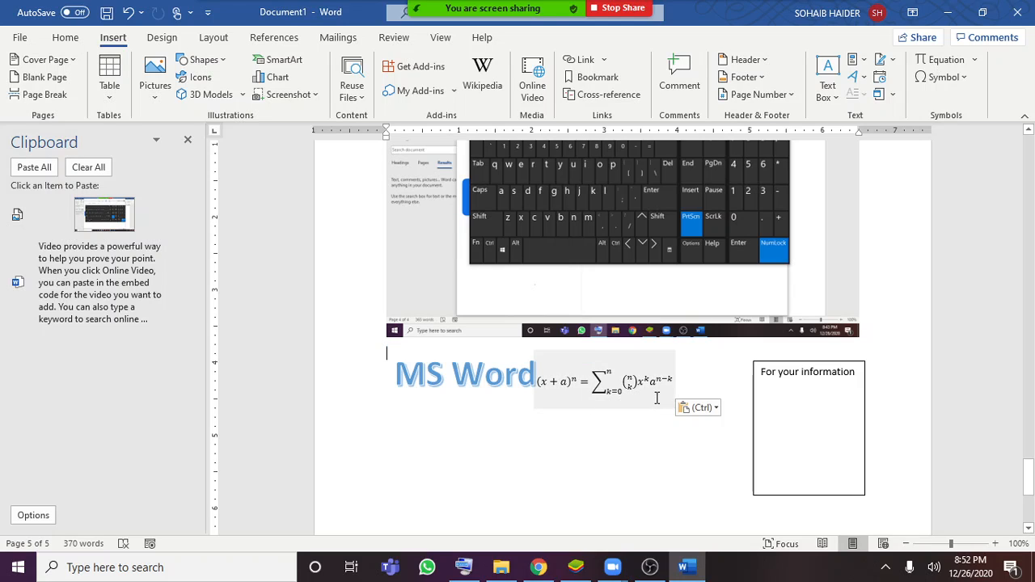
pyautogui.click(969, 78)
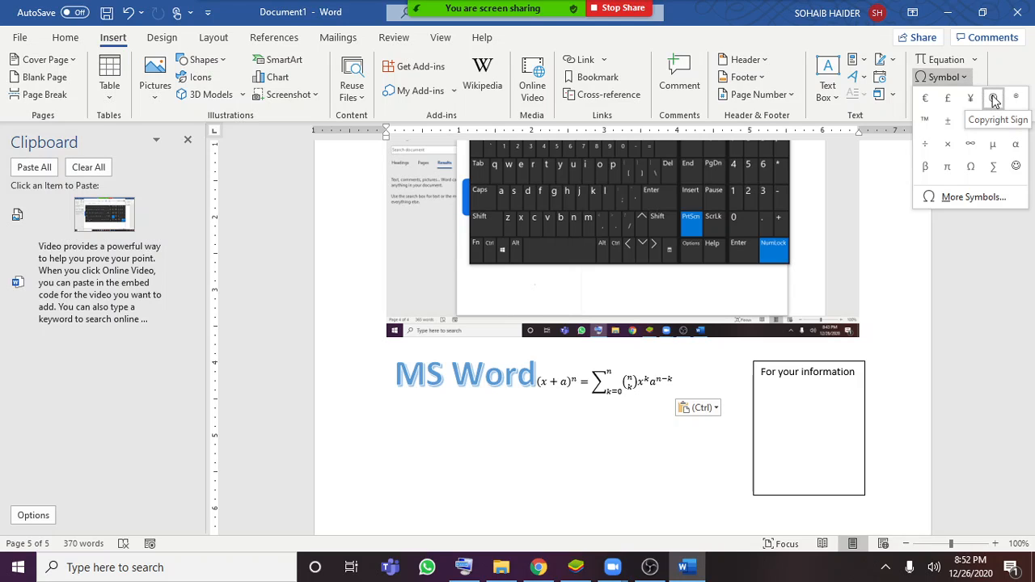
pyautogui.click(994, 98)
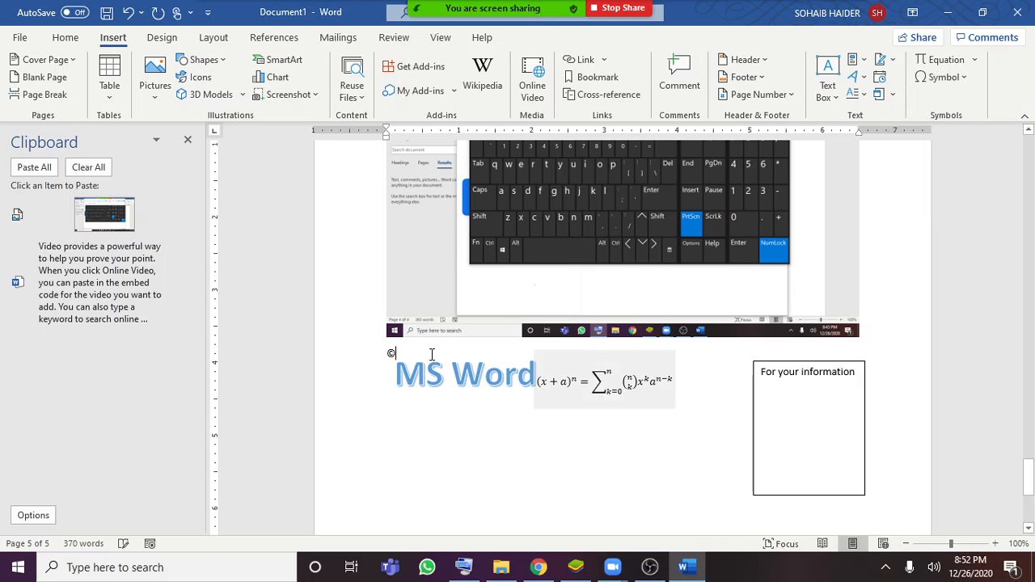
pyautogui.press('BackSpace')
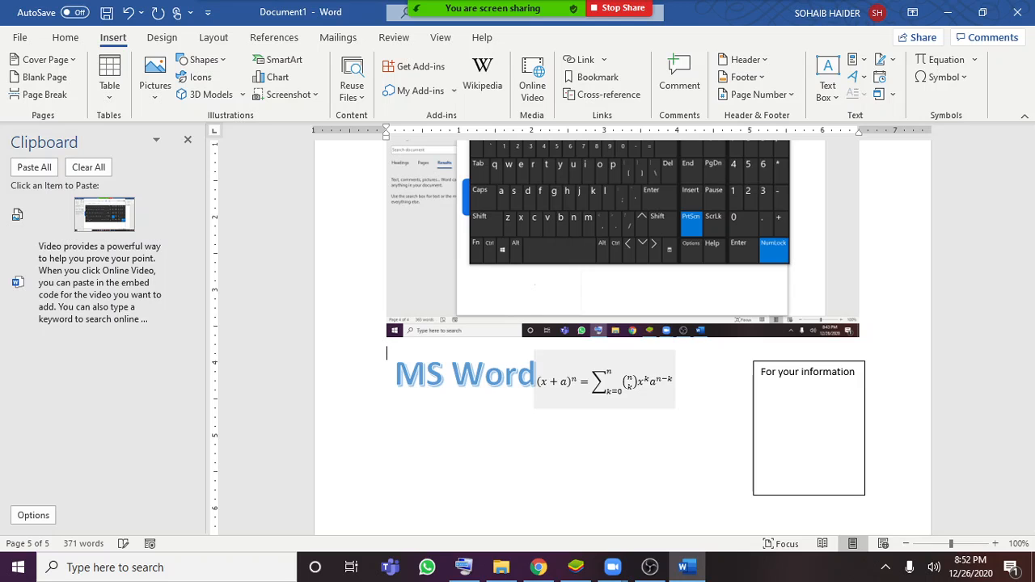
# Look back through the document's earlier pages and return to the page with the WordArt and equation
pyautogui.scroll(12, 434, 410)
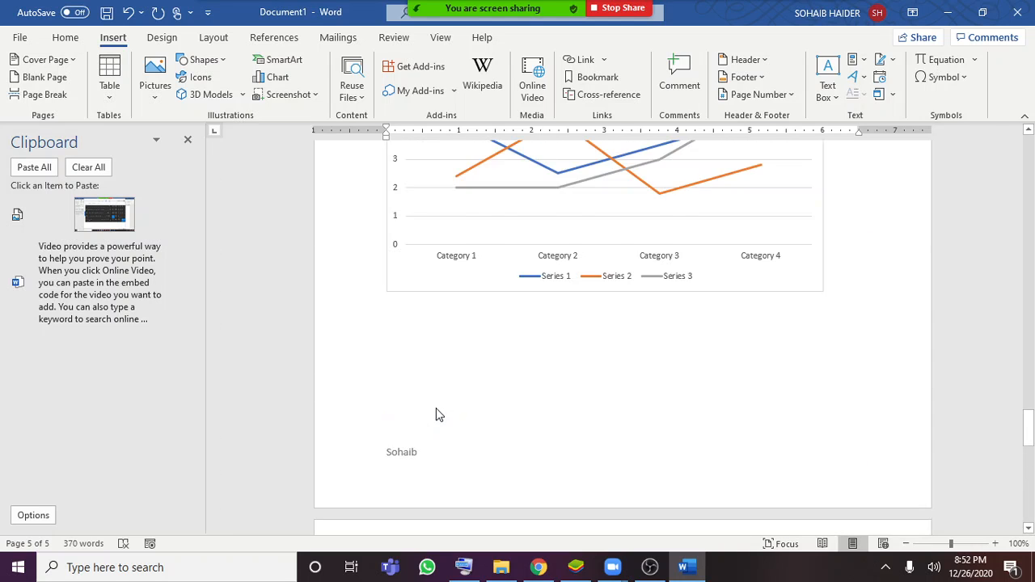
pyautogui.scroll(10, 431, 404)
pyautogui.scroll(-3, 428, 421)
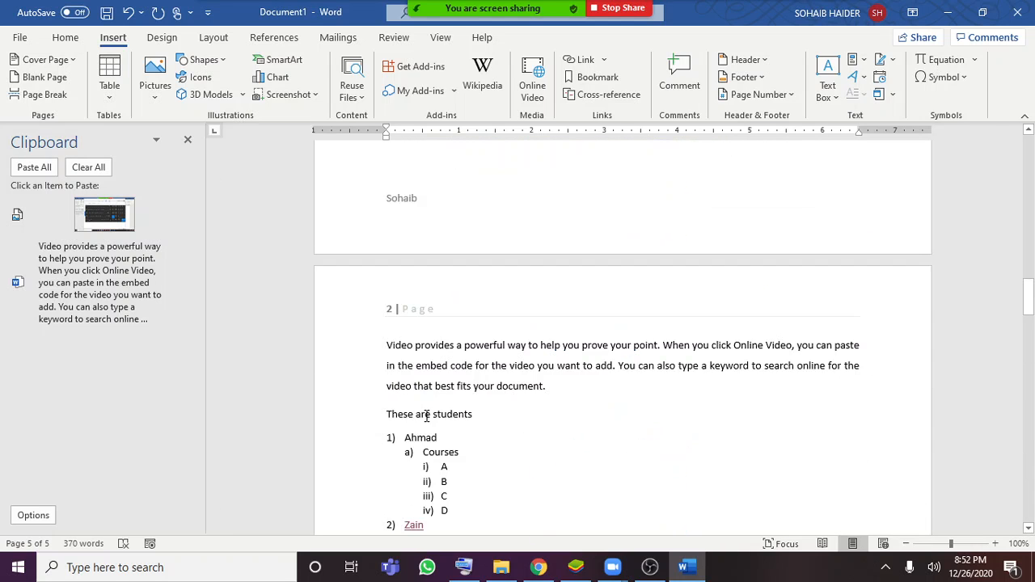
pyautogui.scroll(-12, 426, 418)
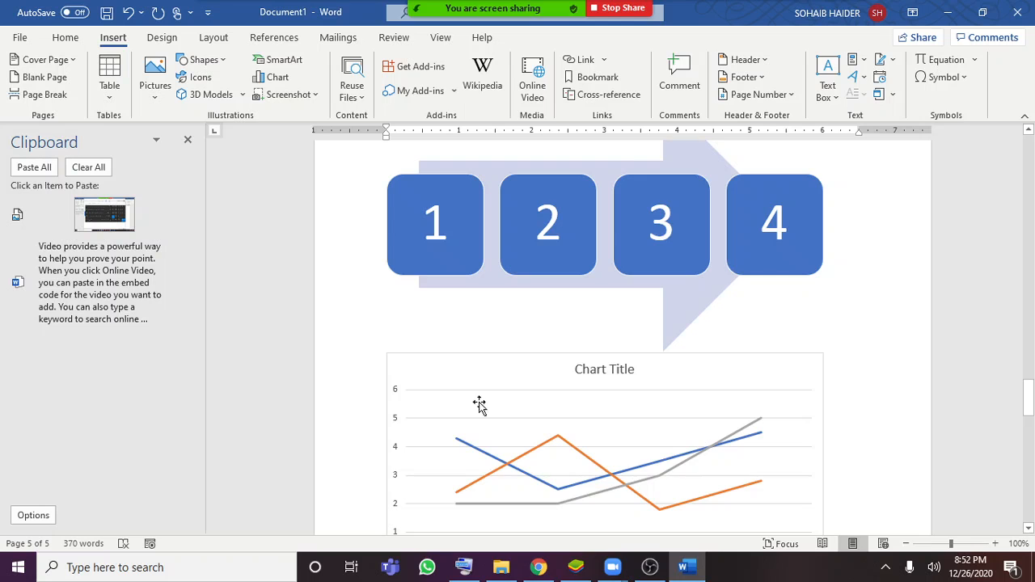
pyautogui.scroll(-8, 480, 407)
pyautogui.scroll(-6, 647, 391)
pyautogui.scroll(10, 640, 393)
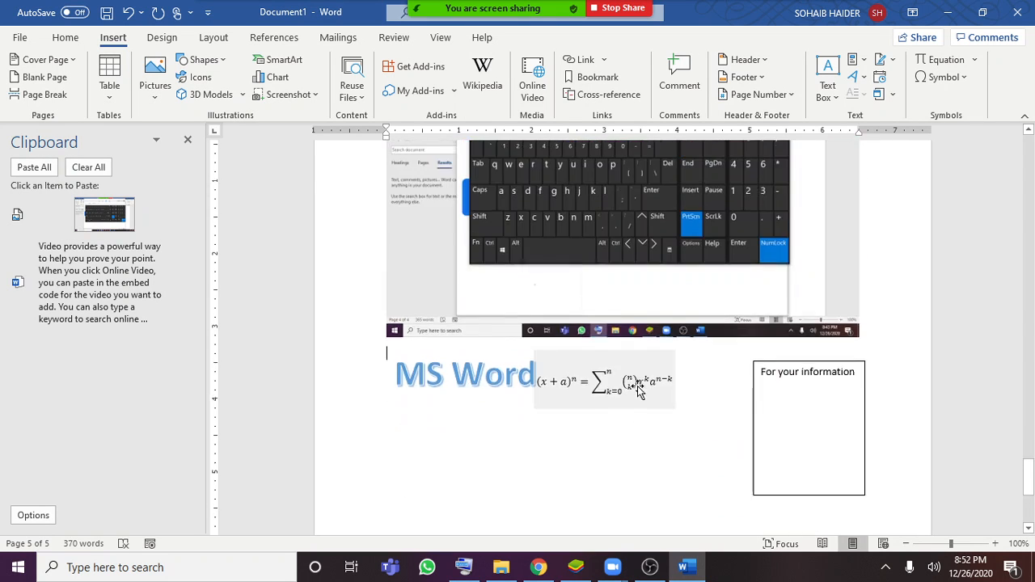
# Delete the line chart that sits below the SmartArt graphic
pyautogui.scroll(1, 627, 377)
pyautogui.scroll(5, 550, 344)
pyautogui.doubleClick(543, 353)
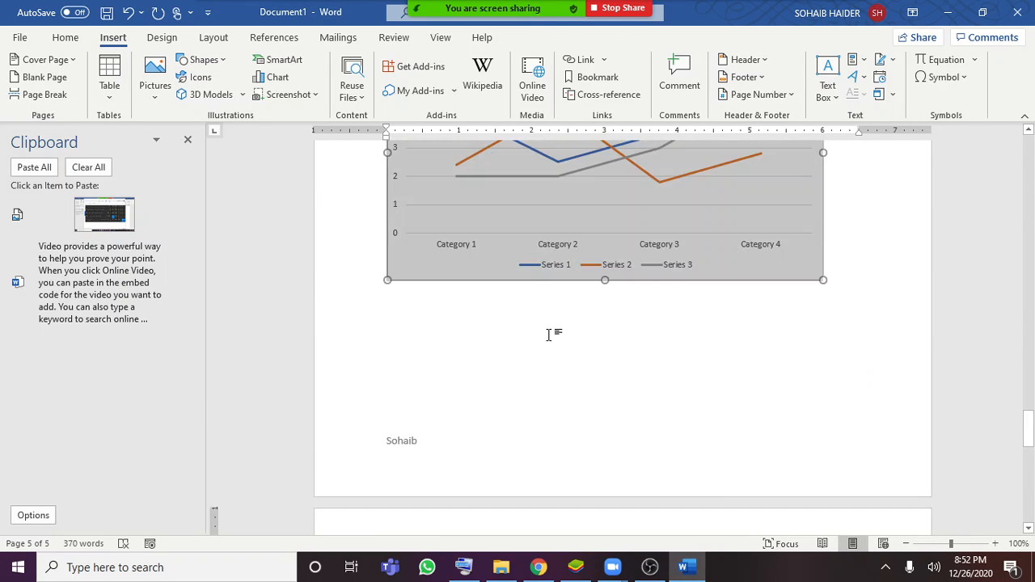
pyautogui.scroll(1, 544, 354)
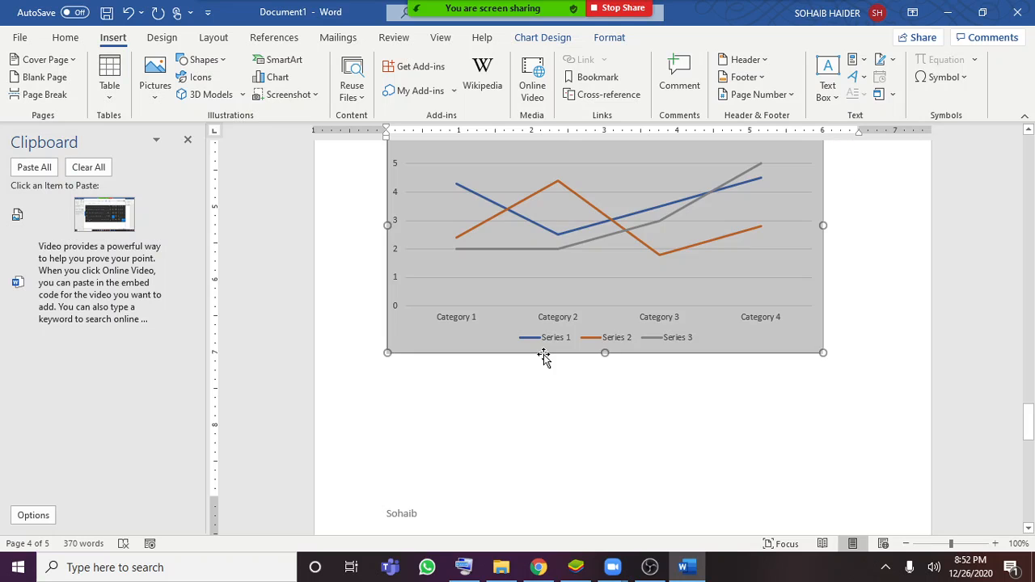
pyautogui.hotkey('ctrl', 'v')
pyautogui.scroll(10, 544, 364)
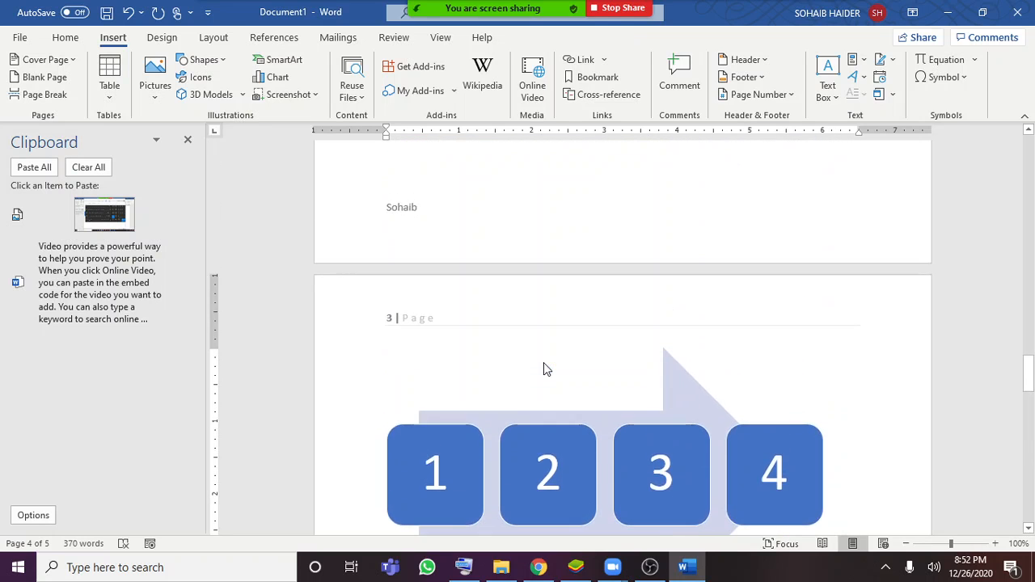
pyautogui.scroll(-10, 544, 364)
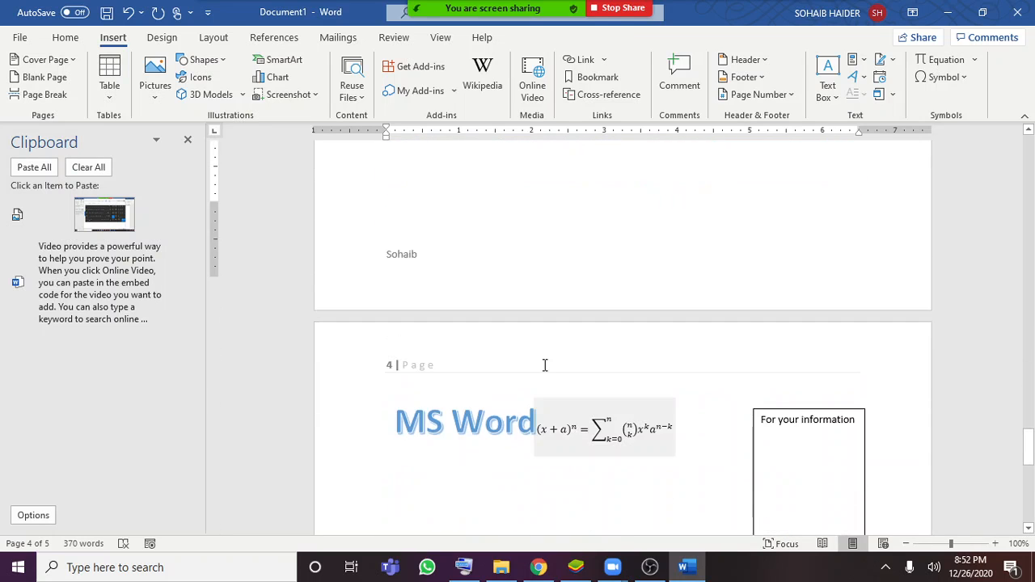
pyautogui.scroll(-1, 544, 365)
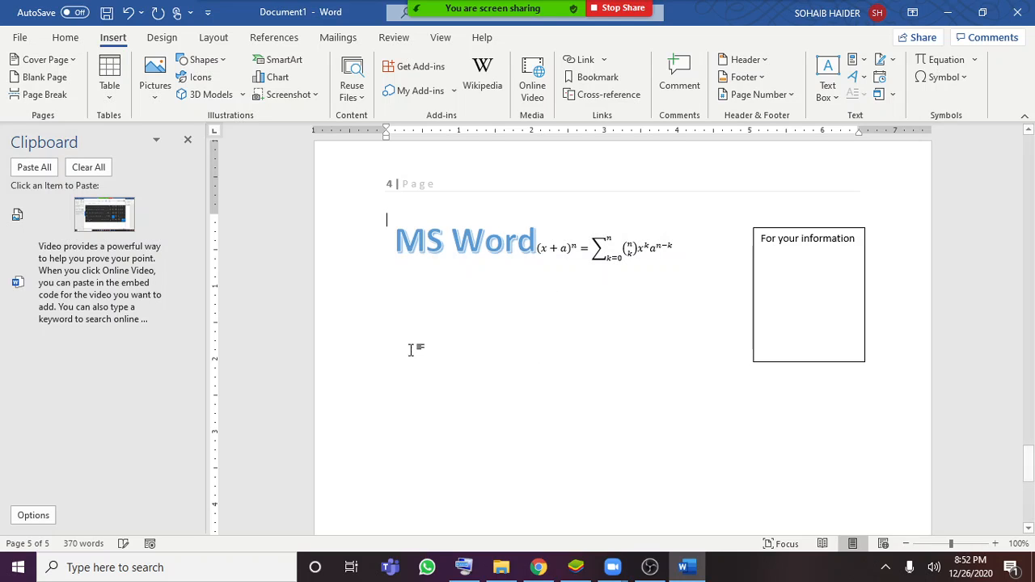
# Add three blank lines above the WordArt, equation and text box on page 4
pyautogui.press('Return')
pyautogui.press('Return')
pyautogui.press('Return')
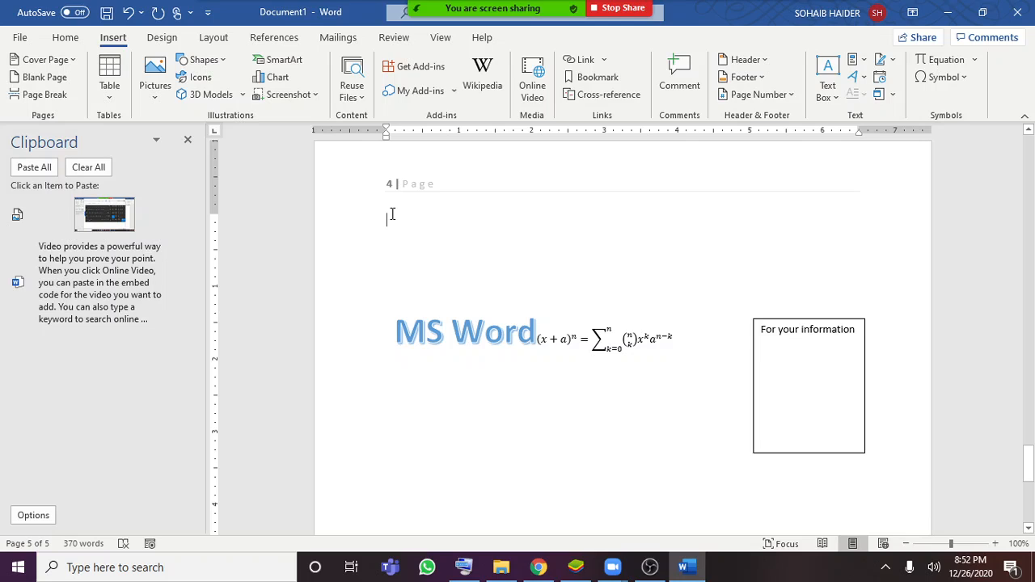
# Enter (c) as a copyright sign on the first blank line of page 4, and remove it
pyautogui.write('(c)')
pyautogui.press('BackSpace')
pyautogui.press('BackSpace')
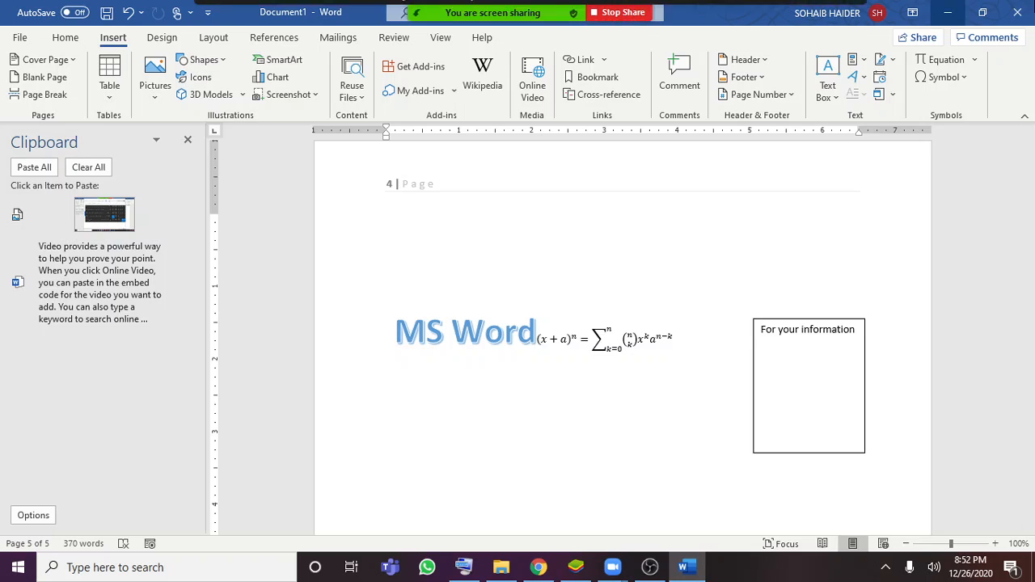
# Check the copyright sign's details in the full Symbol dialog and close it without inserting anything
pyautogui.click(968, 77)
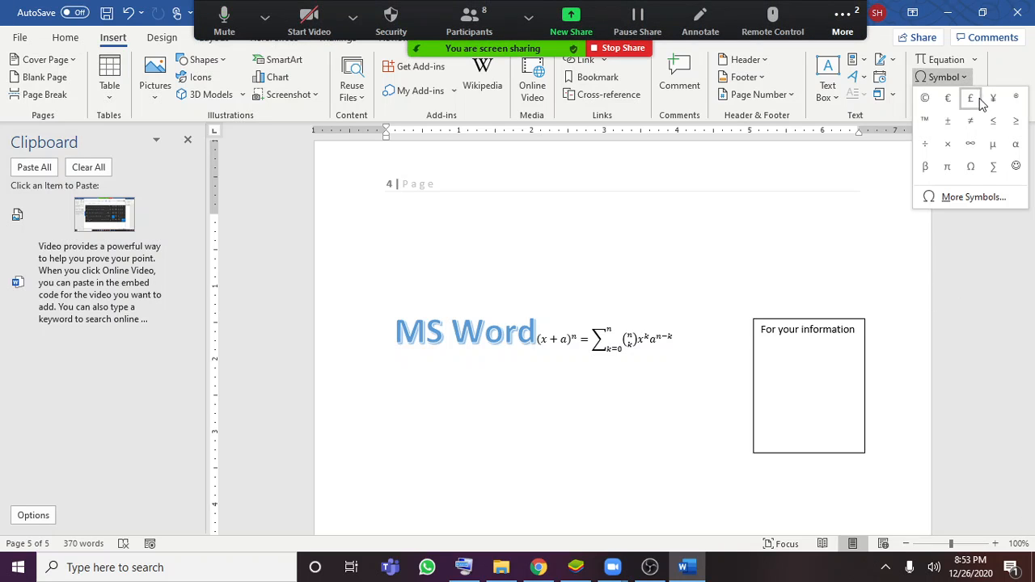
pyautogui.click(964, 188)
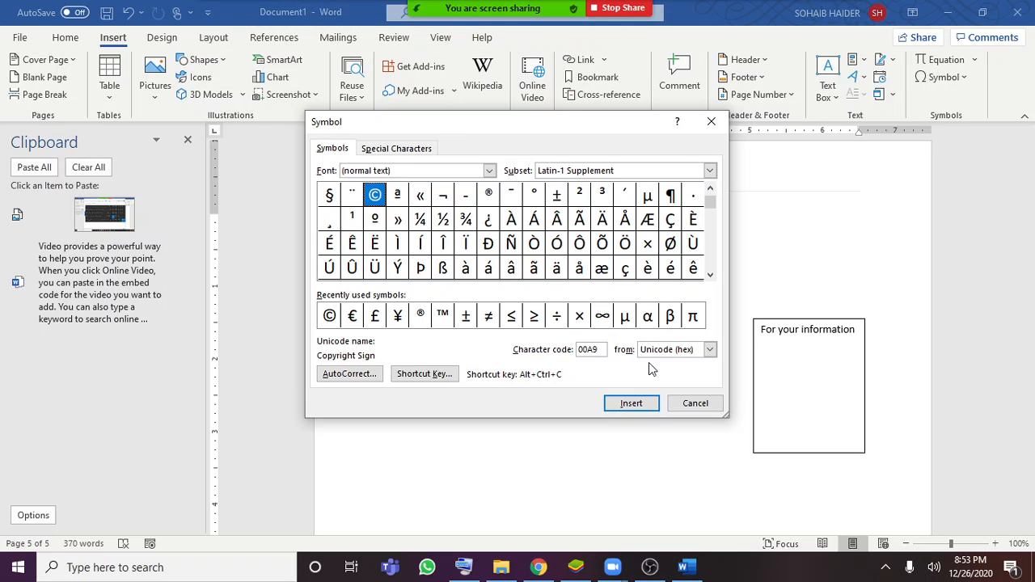
pyautogui.click(712, 123)
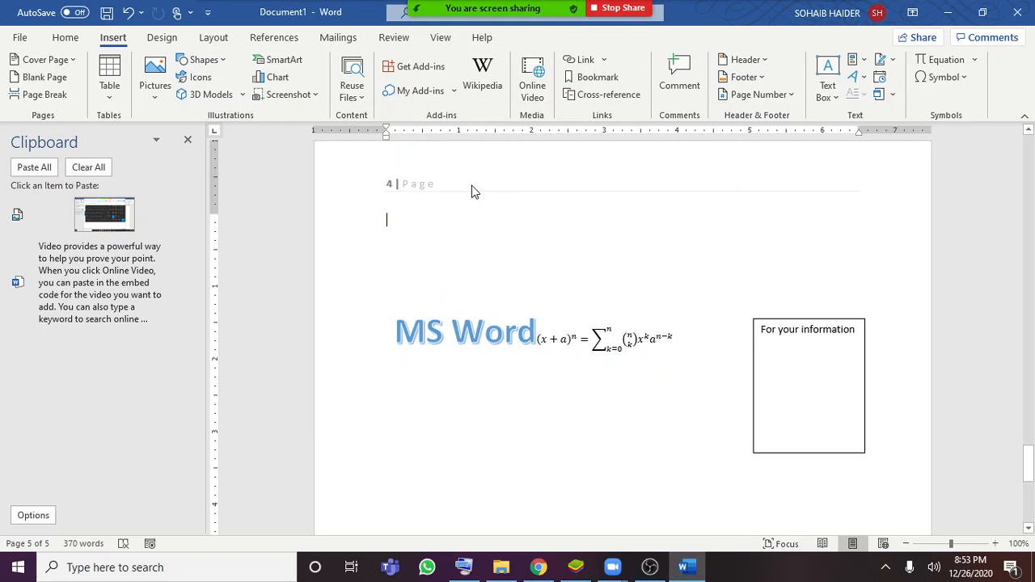
# Temporarily enter (c) as a copyright sign on the first line of page 4, enlarged to 80 pt, and delete it
pyautogui.write('(')
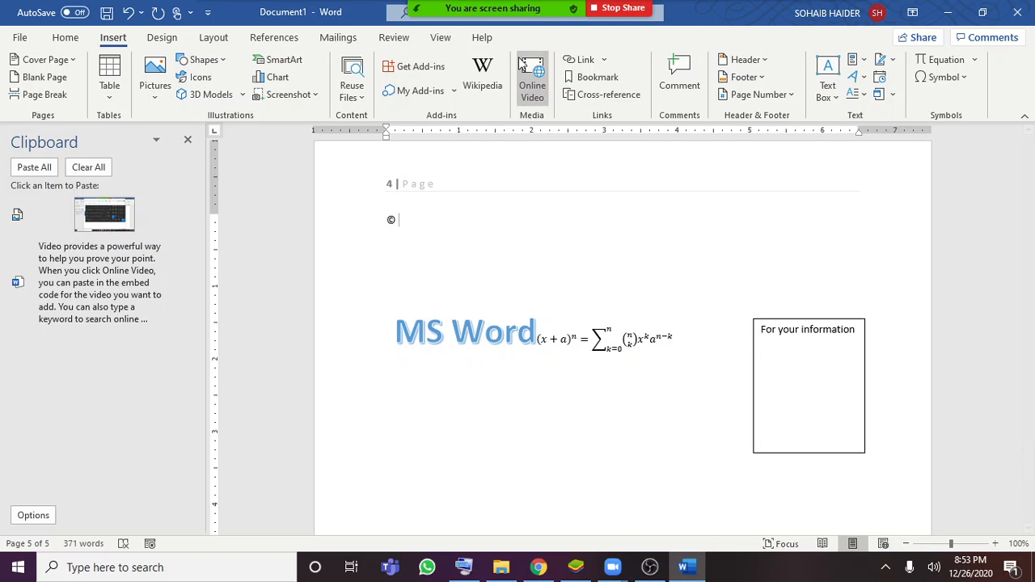
pyautogui.moveTo(405, 214); pyautogui.dragTo(369, 212)
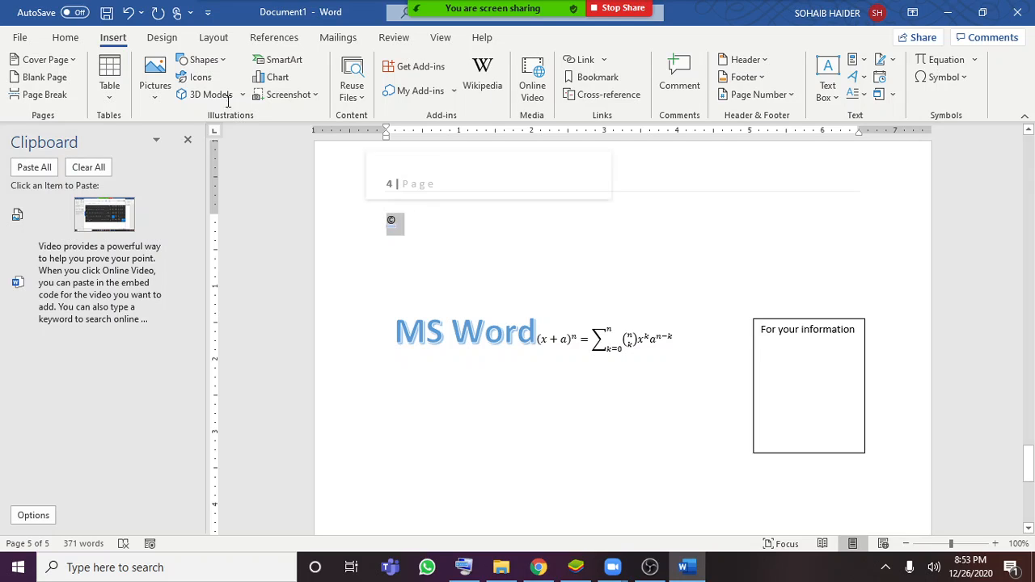
pyautogui.click(70, 40)
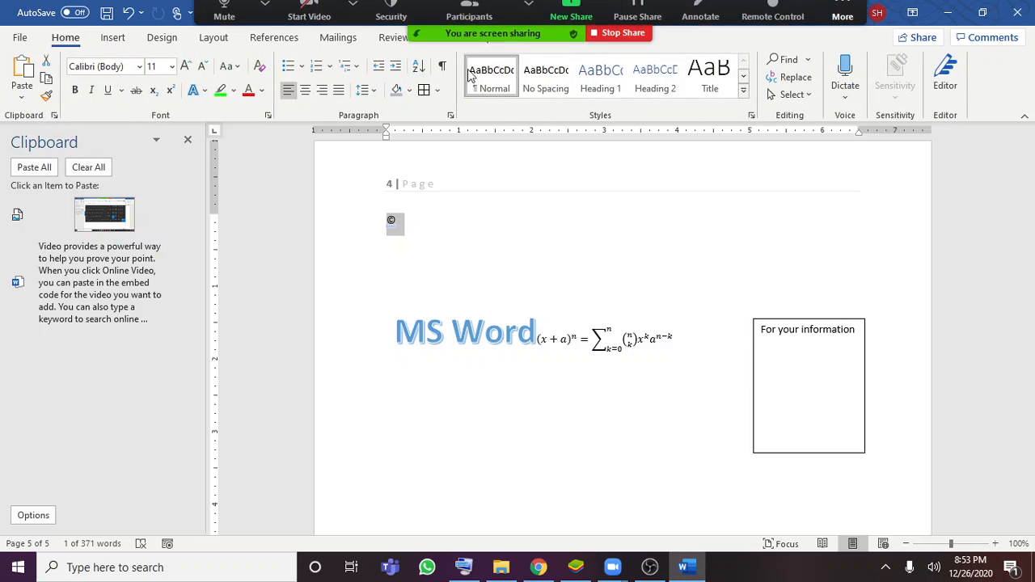
pyautogui.click(185, 66)
pyautogui.click(186, 66)
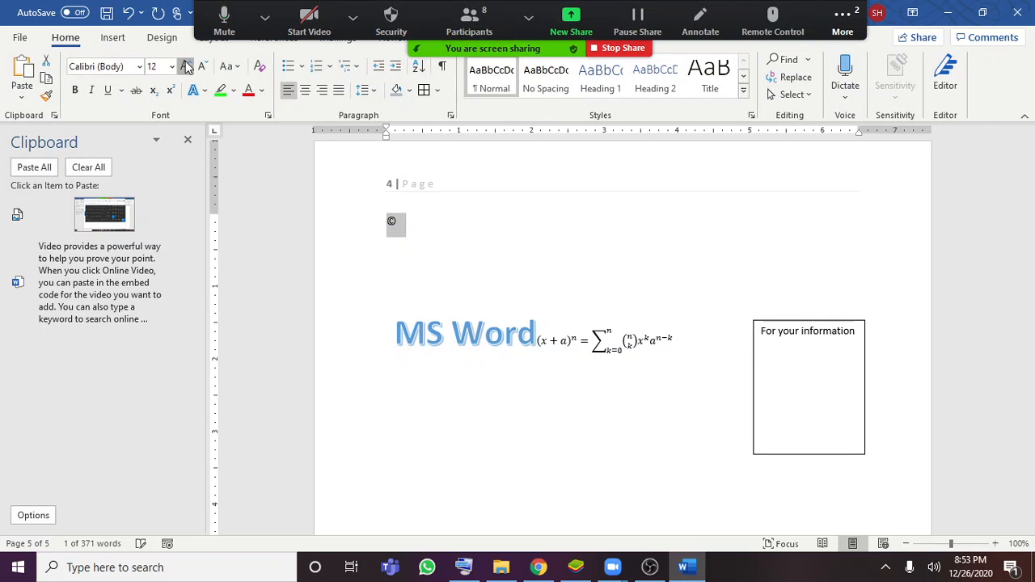
pyautogui.click(186, 67)
pyautogui.click(185, 66)
pyautogui.click(185, 67)
pyautogui.click(185, 67)
pyautogui.click(186, 67)
pyautogui.click(186, 66)
pyautogui.click(187, 67)
pyautogui.click(187, 67)
pyautogui.click(187, 67)
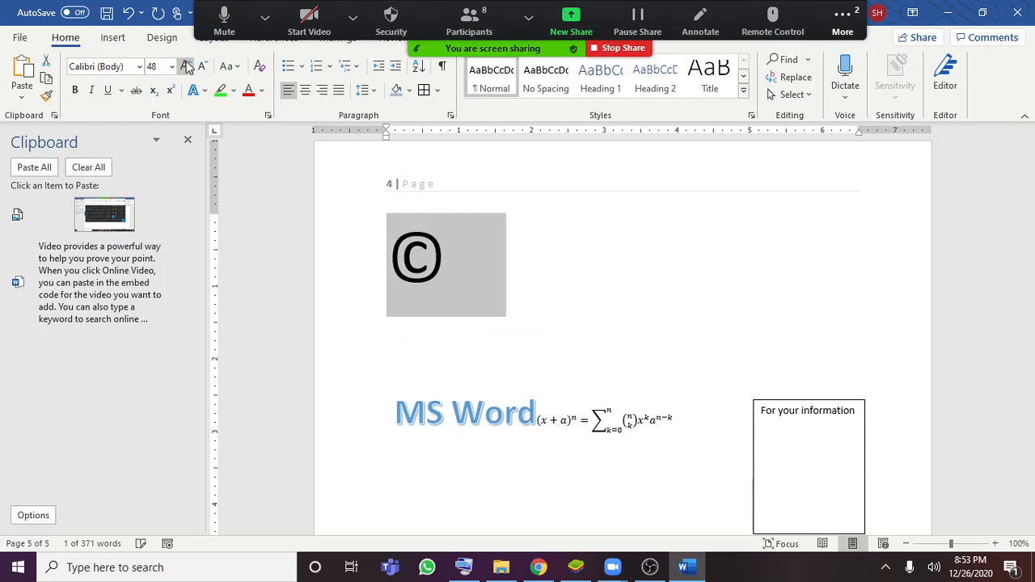
pyautogui.click(187, 67)
pyautogui.click(489, 301)
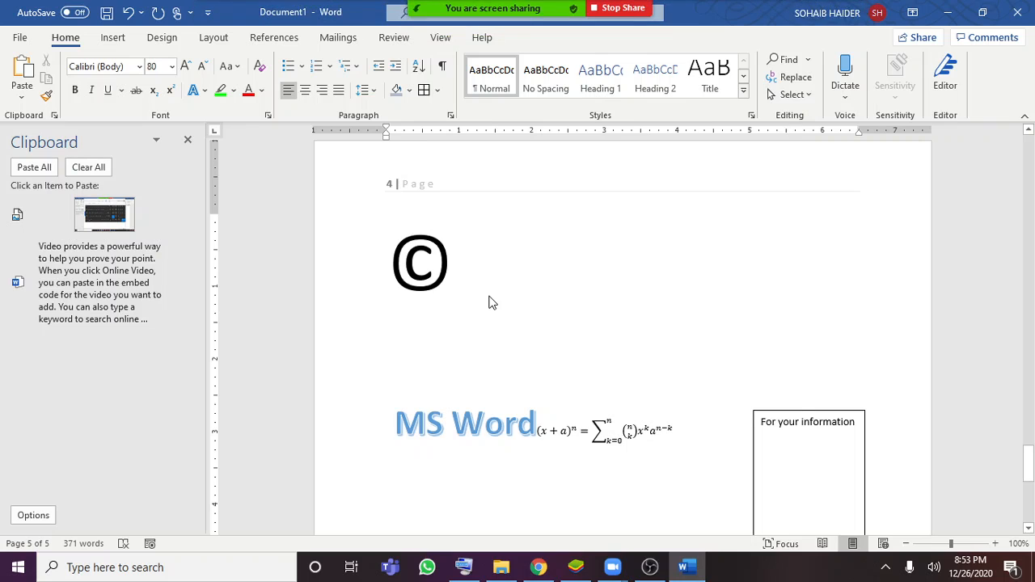
pyautogui.press('BackSpace')
pyautogui.press('BackSpace')
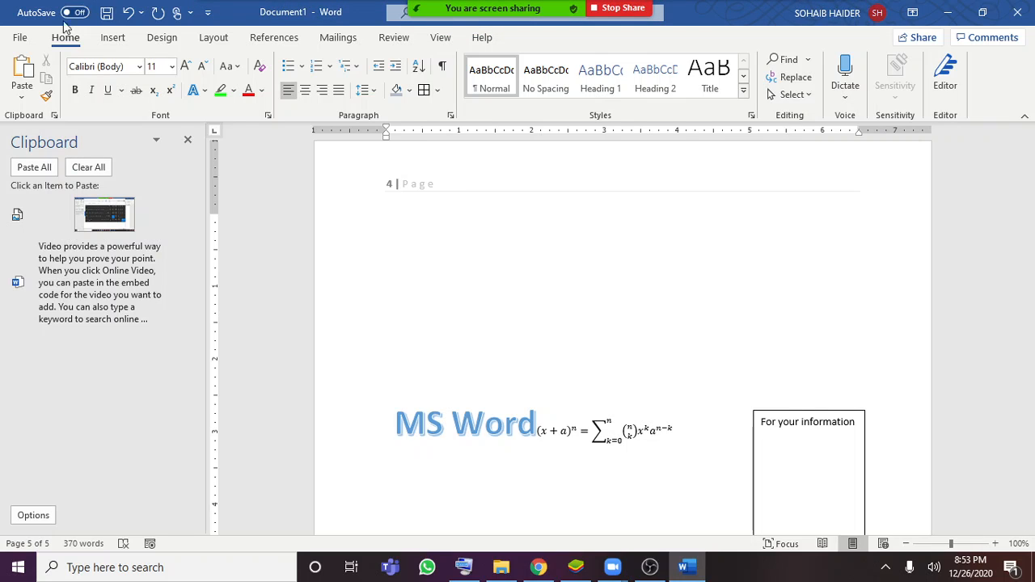
# Set the font size to 28 pt on the empty line below the keyboard screenshot and enter (c) as a copyright sign
pyautogui.click(186, 68)
pyautogui.click(186, 69)
pyautogui.click(186, 69)
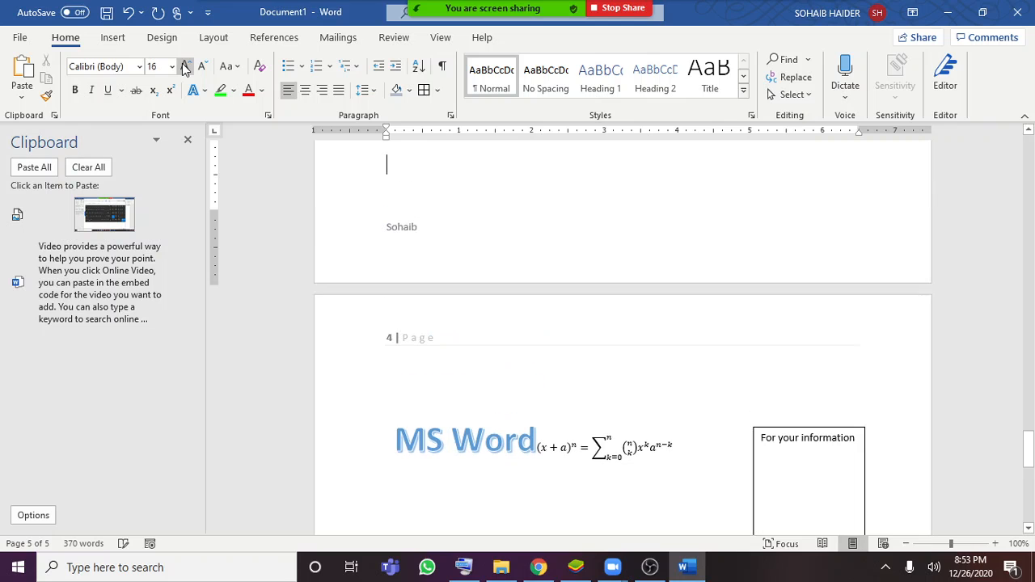
pyautogui.click(186, 68)
pyautogui.click(186, 68)
pyautogui.click(186, 68)
pyautogui.click(186, 68)
pyautogui.click(186, 68)
pyautogui.click(186, 68)
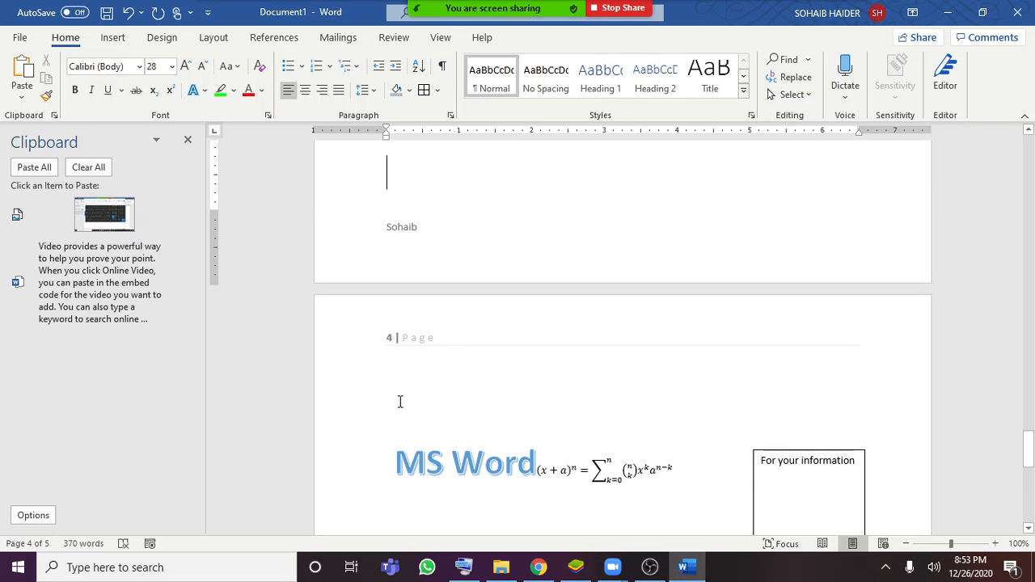
pyautogui.scroll(3, 427, 409)
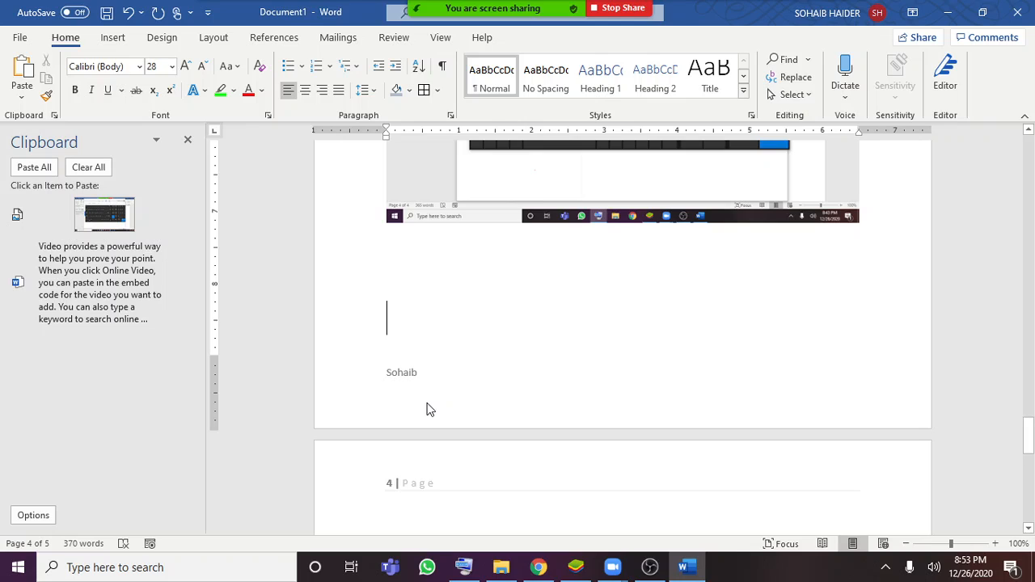
pyautogui.write('(')
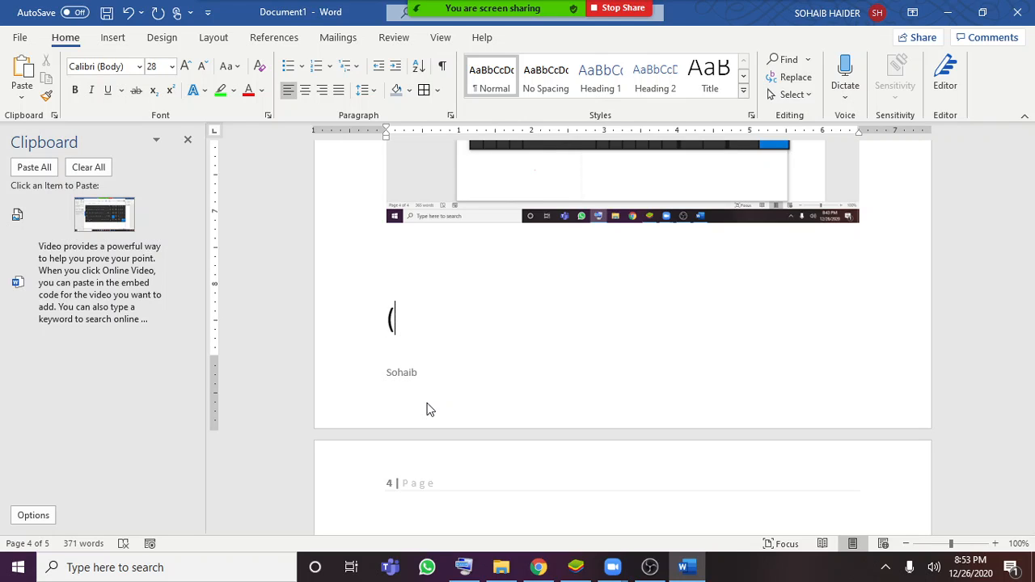
pyautogui.write('c)')
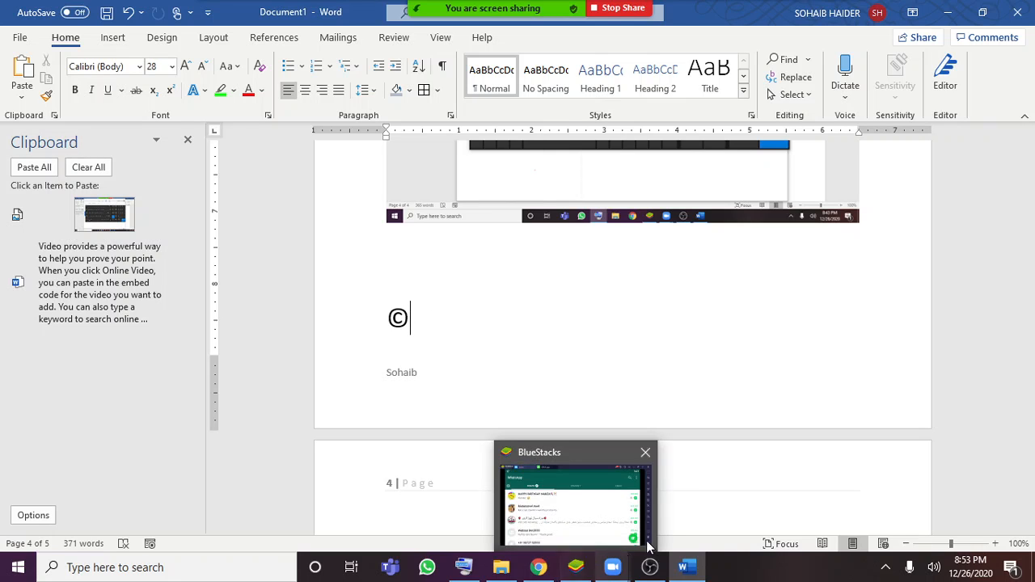
# Review the Insert features and look back through the document from the copyright sign to the cover page
pyautogui.click(113, 38)
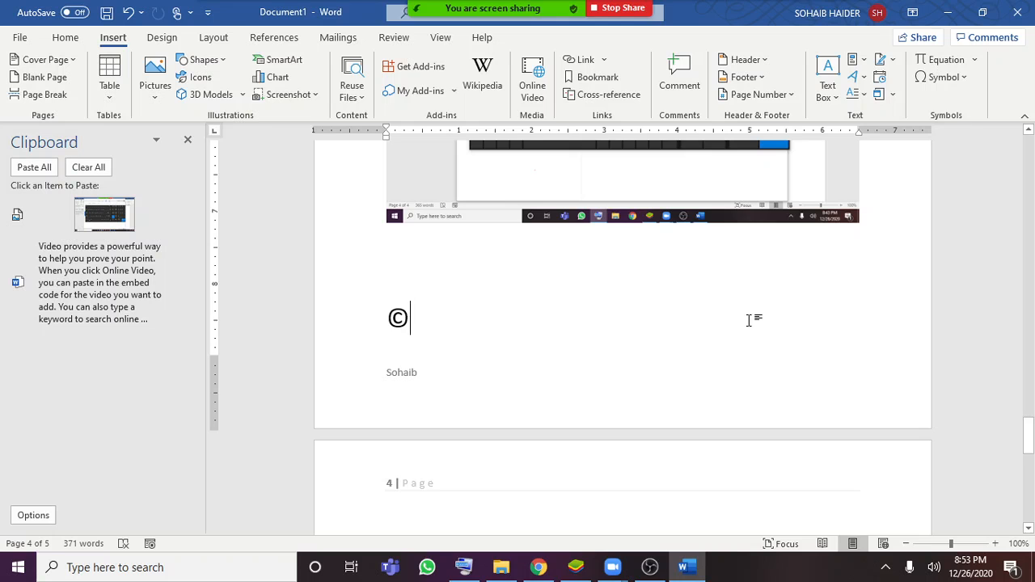
pyautogui.scroll(15, 748, 324)
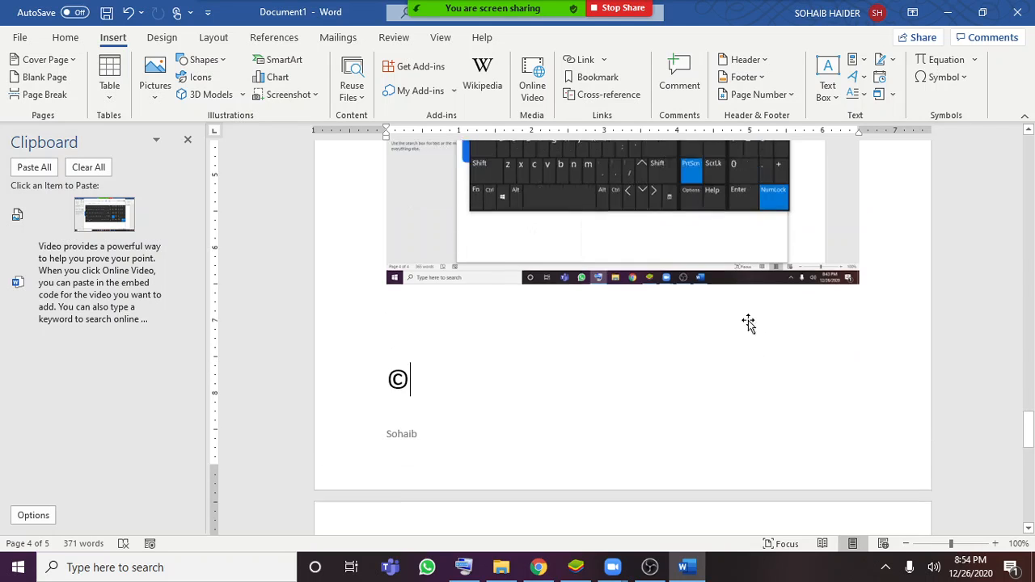
pyautogui.scroll(15, 749, 324)
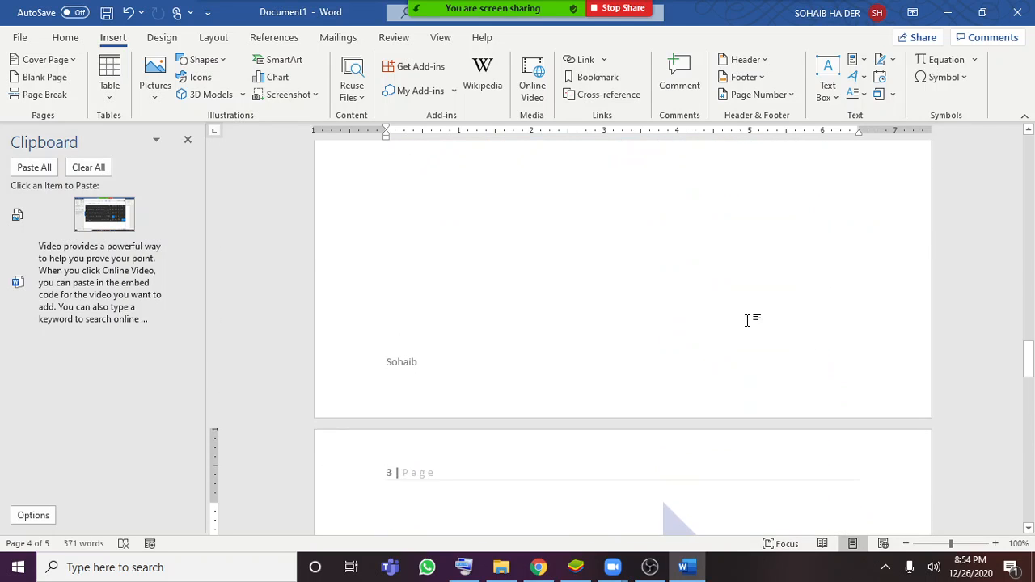
pyautogui.scroll(15, 748, 322)
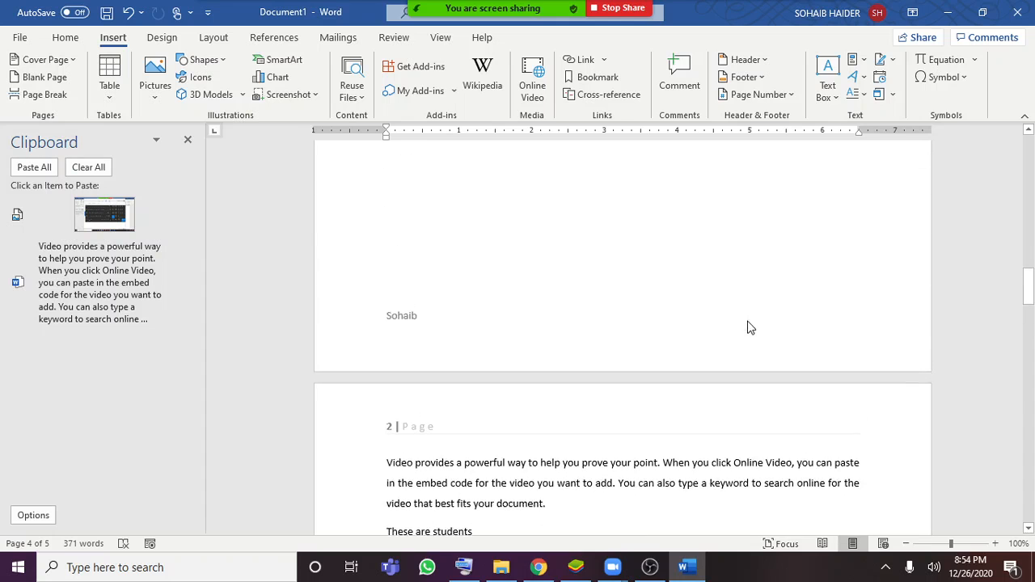
pyautogui.scroll(10, 747, 325)
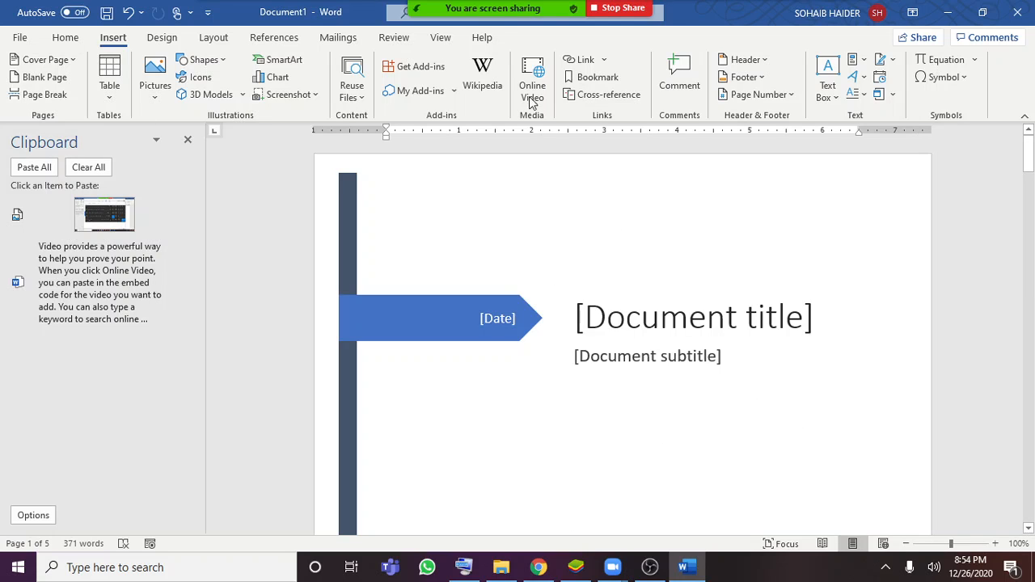
# Stop the Zoom screen share, and check the meeting chat before closing its pane
pyautogui.moveTo(592, 8)
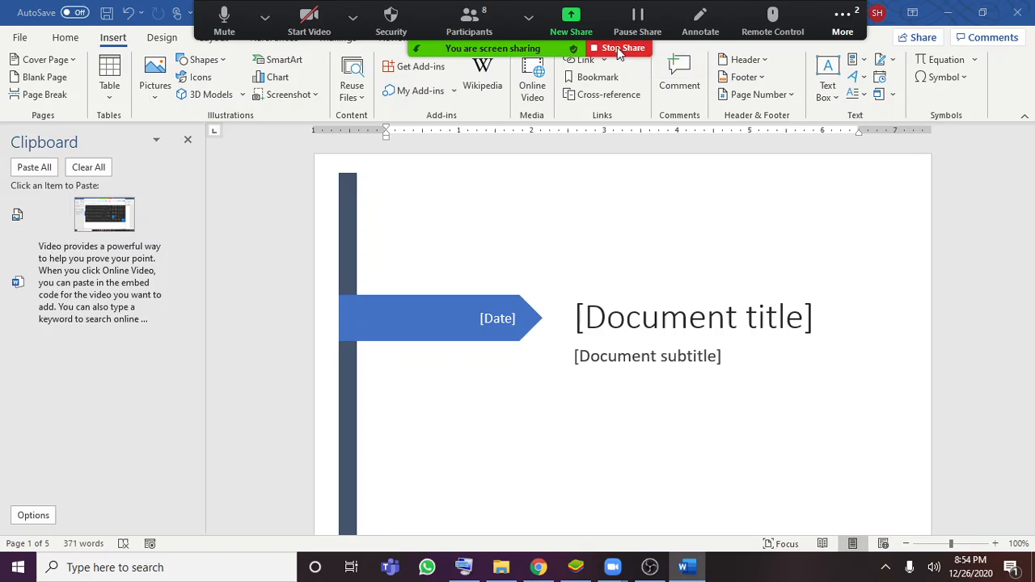
pyautogui.click(610, 47)
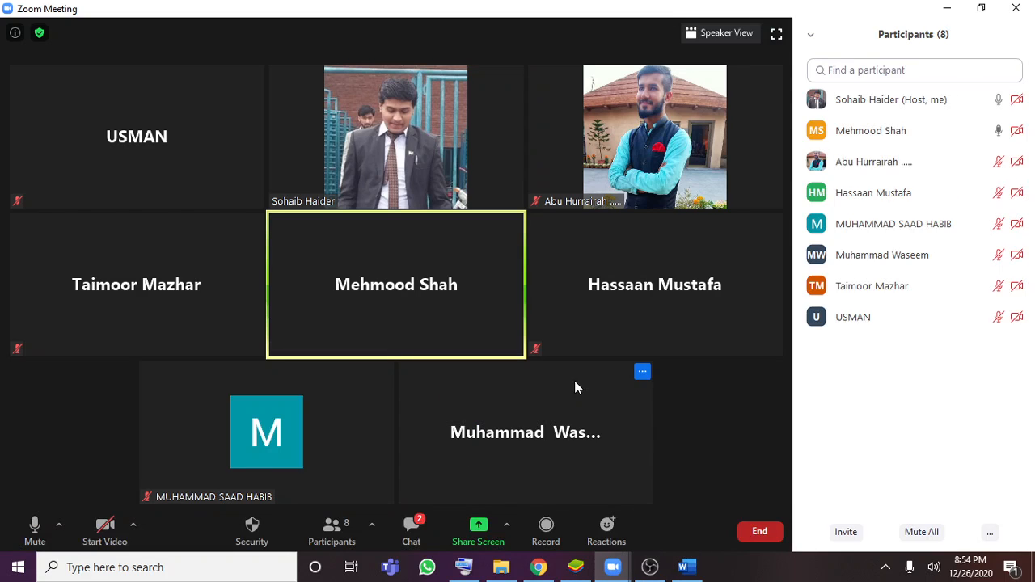
pyautogui.click(411, 534)
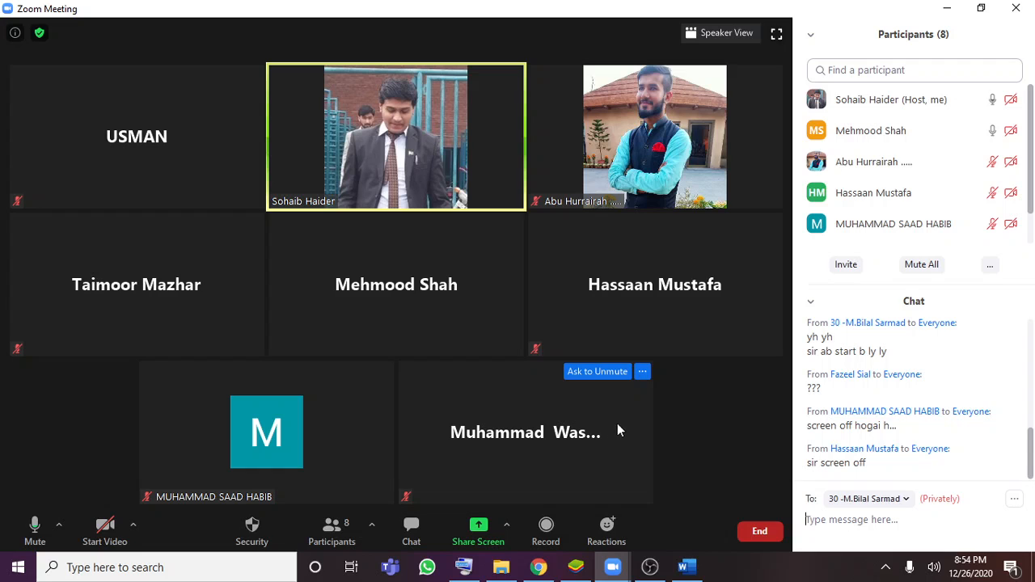
pyautogui.click(810, 301)
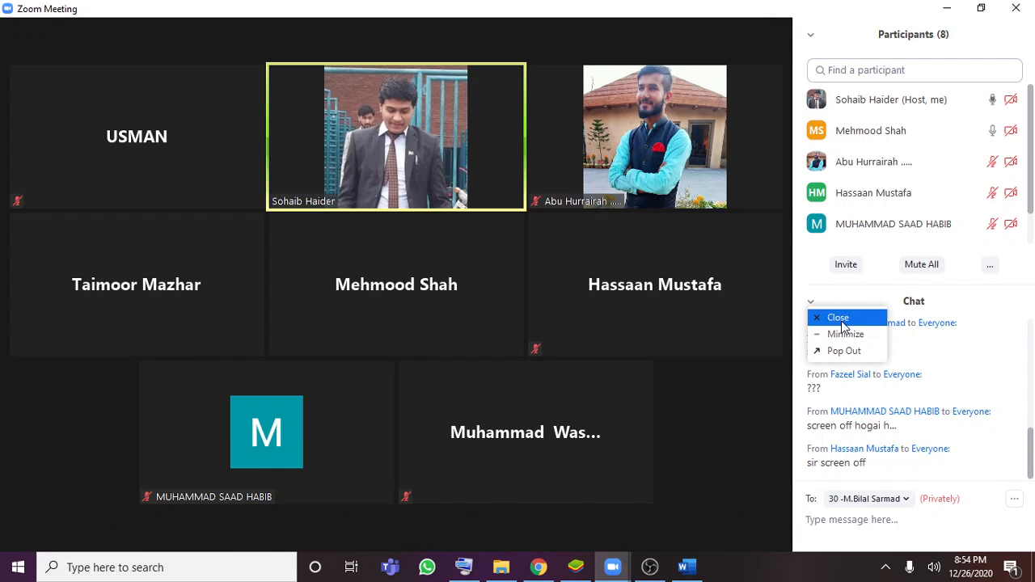
pyautogui.click(830, 317)
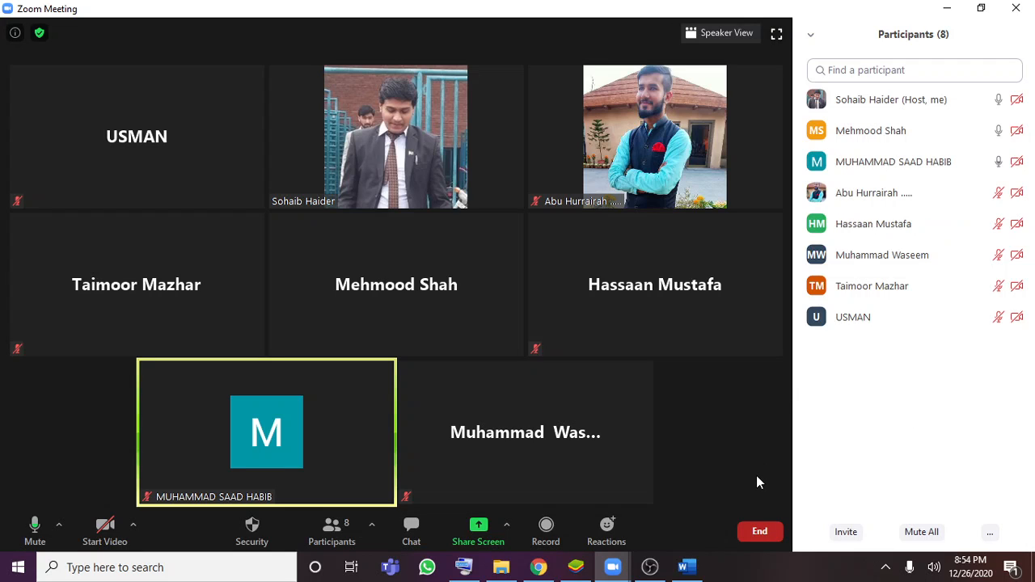
pyautogui.click(649, 567)
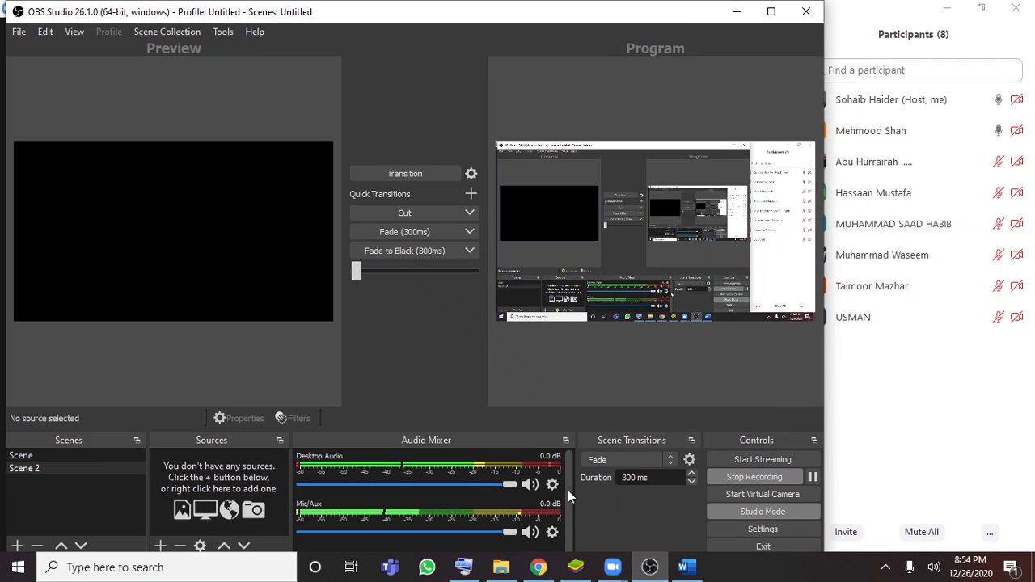